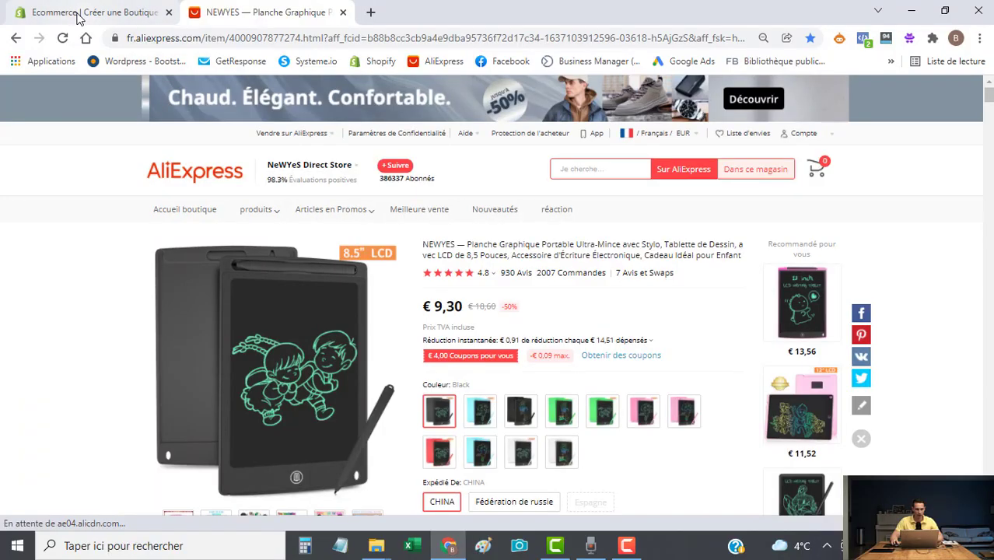
# From the Shopify homepage, start a free trial to create the Sketchtab France store.
pyautogui.click(76, 14)
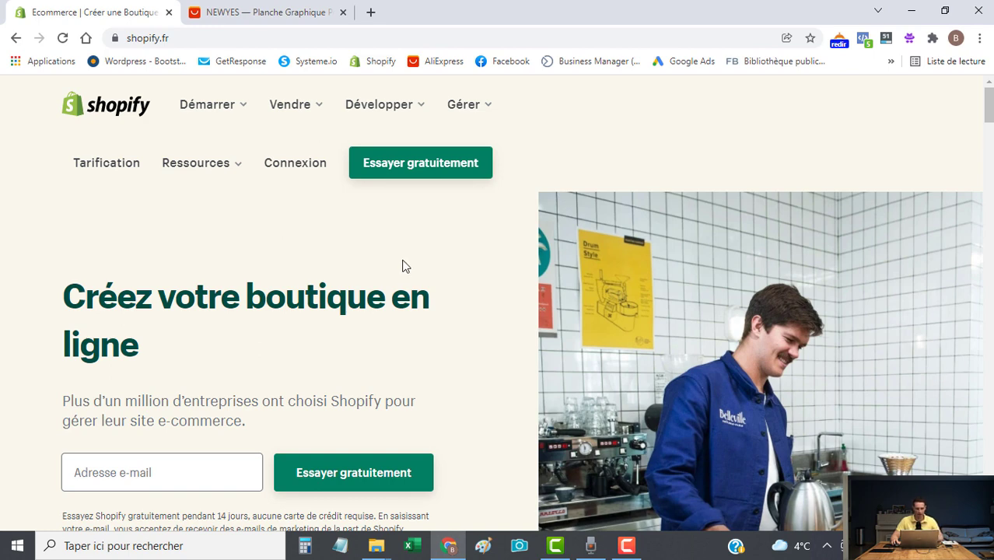
pyautogui.click(423, 170)
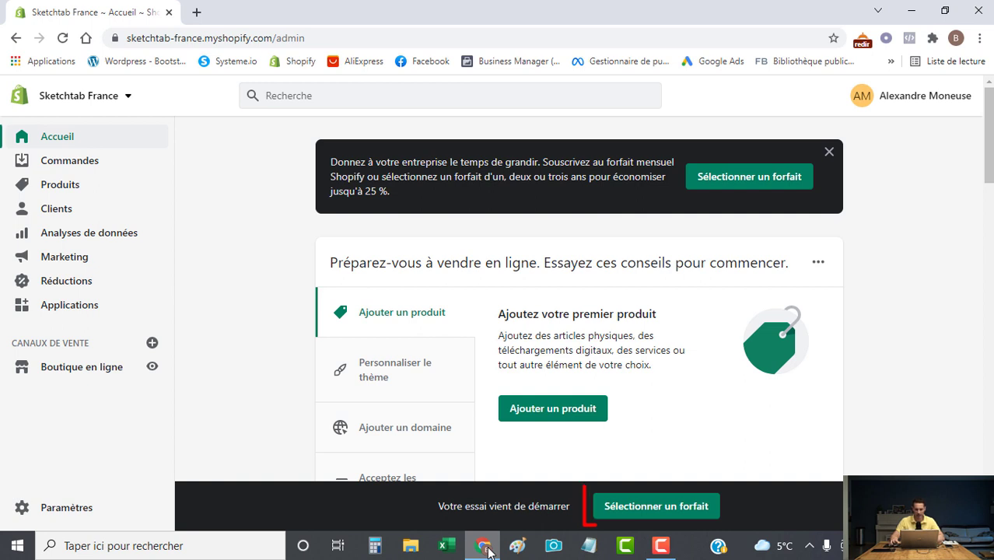
# Choose the Basic Shopify plan billed monthly at 29,00 $ and scroll to the payment method.
pyautogui.click(667, 509)
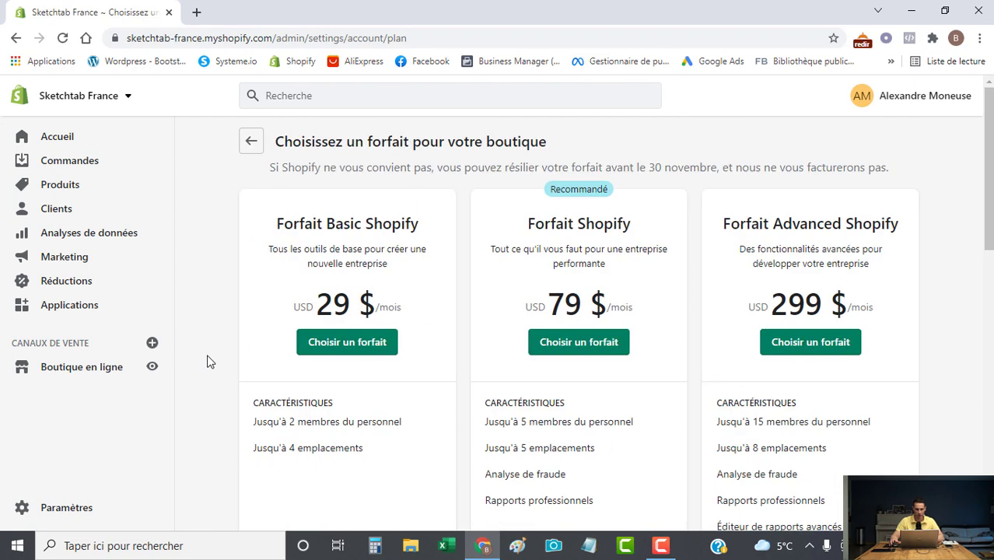
pyautogui.click(337, 348)
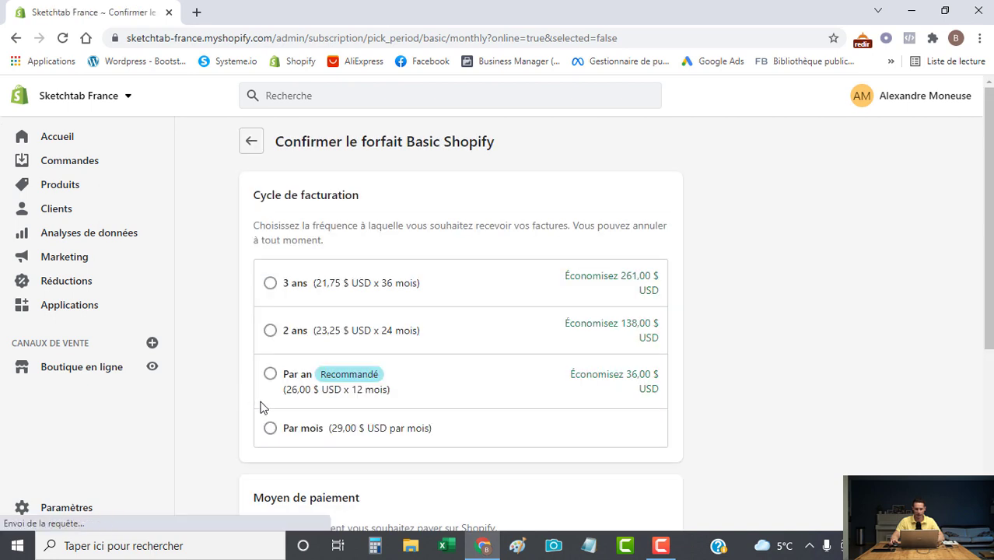
pyautogui.click(274, 431)
pyautogui.scroll(-3, 232, 424)
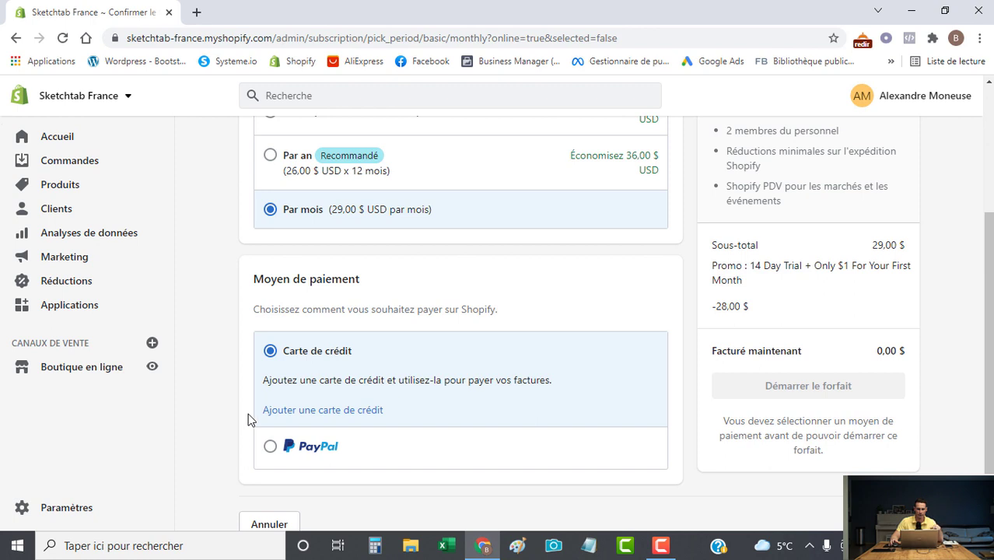
pyautogui.scroll(-2, 248, 421)
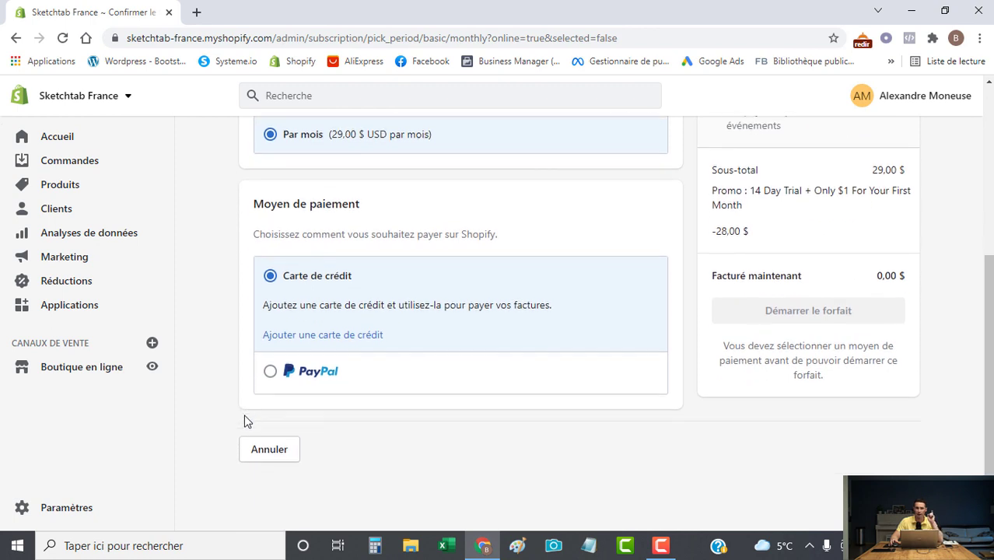
# Add a credit card, entering its card number, expiry date and security code.
pyautogui.click(323, 335)
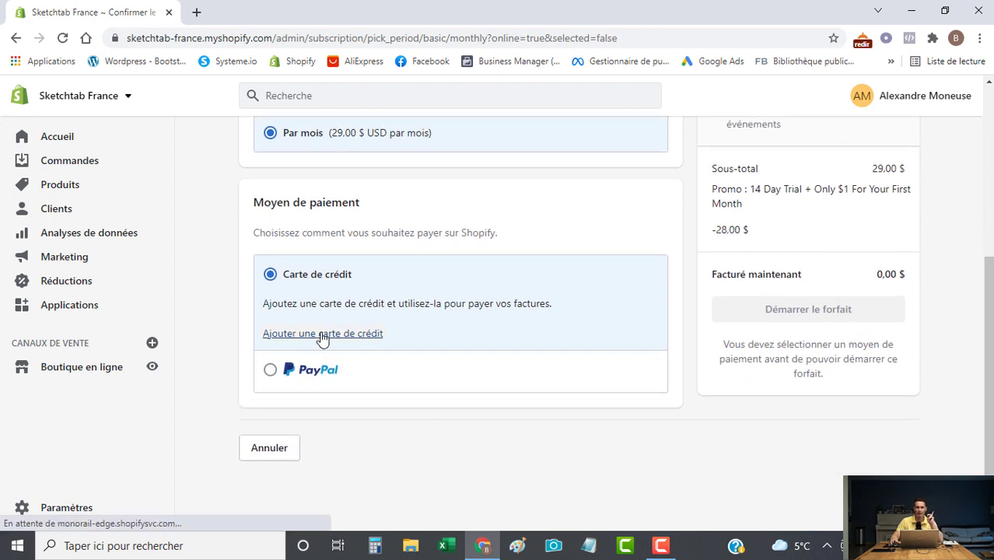
pyautogui.click(354, 193)
pyautogui.write('••••')
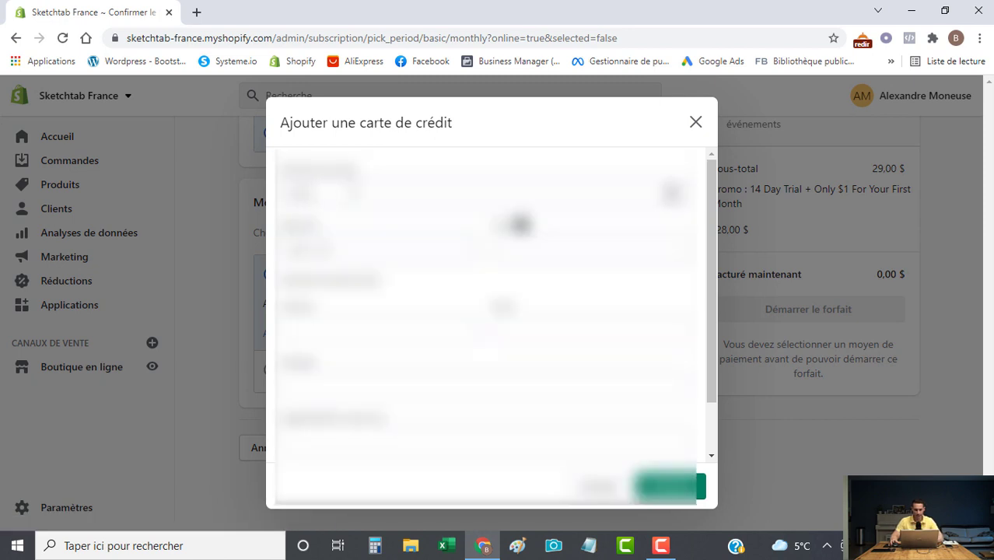
pyautogui.write('••••••••••••')
pyautogui.click(366, 250)
pyautogui.write('••••')
pyautogui.click(592, 248)
pyautogui.write('•••')
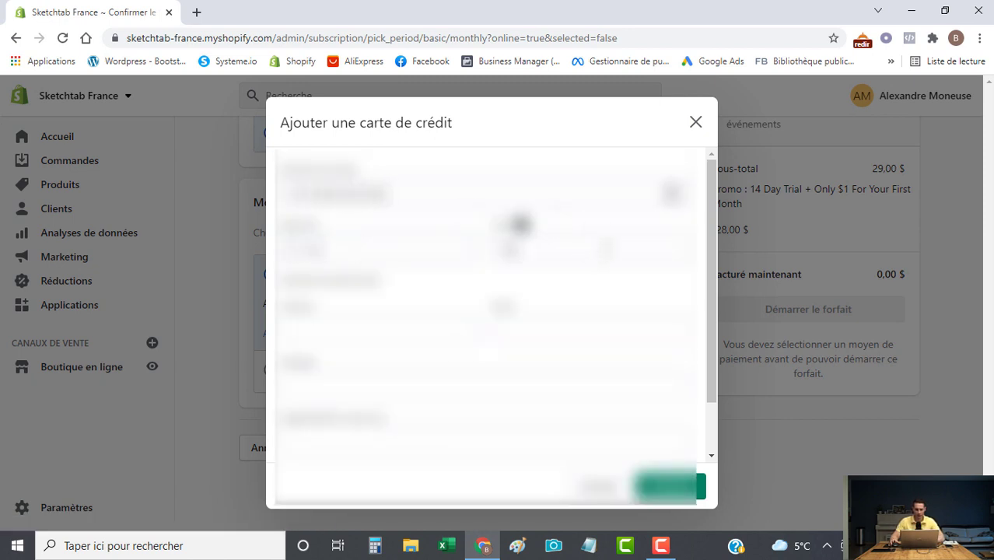
# Enter the cardholder's name and billing address, save the card, and start the Basic plan.
pyautogui.click(446, 335)
pyautogui.press('Tab')
pyautogui.press('Tab')
pyautogui.click(367, 445)
pyautogui.scroll(-1, 367, 444)
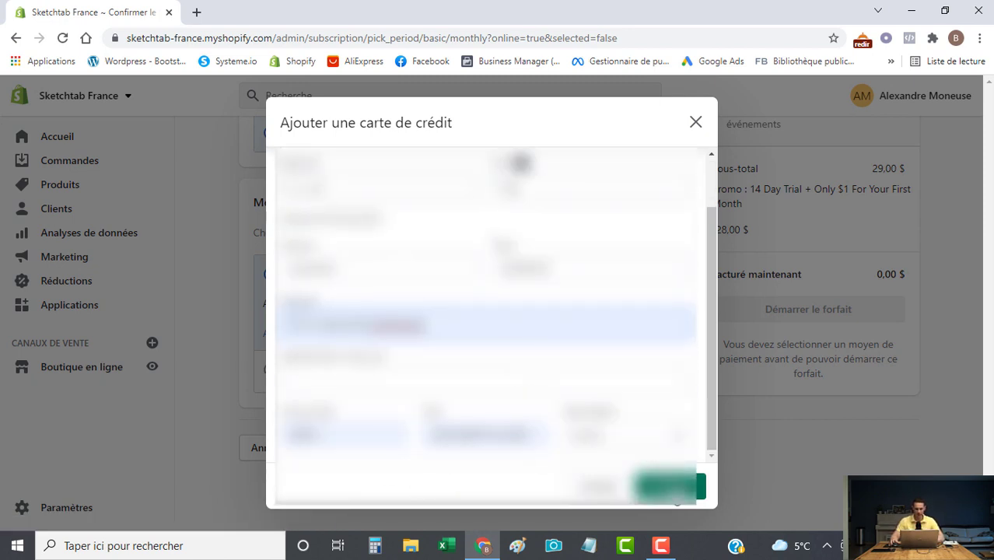
pyautogui.click(671, 488)
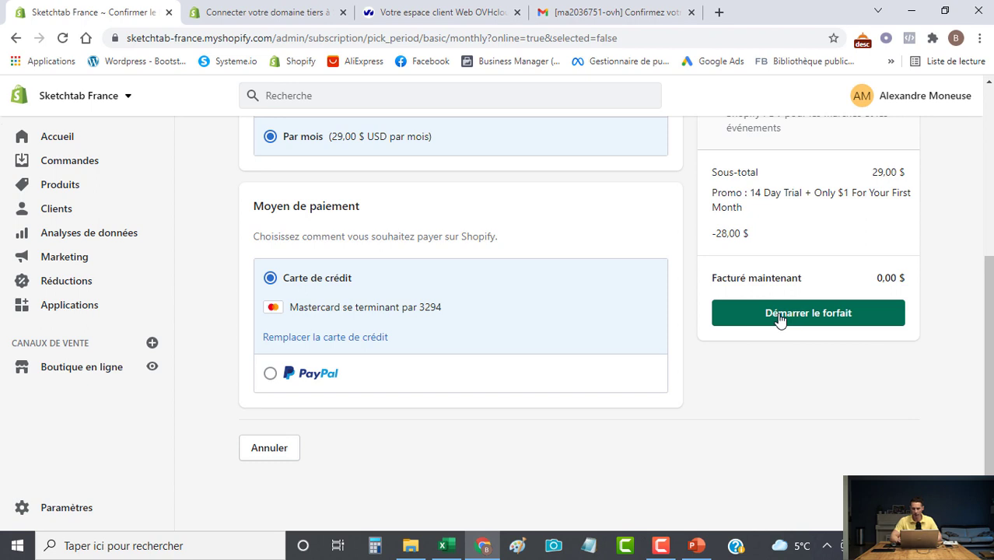
pyautogui.click(780, 319)
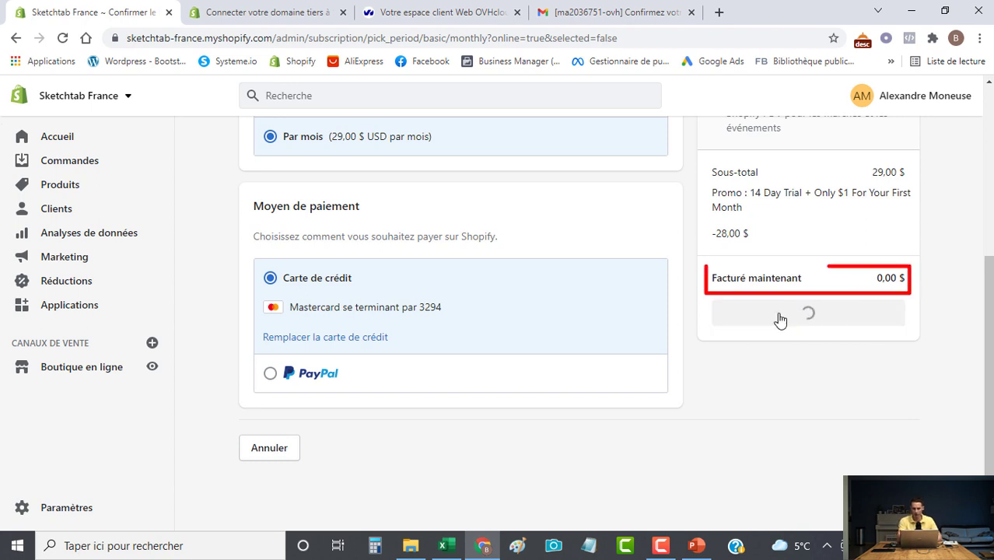
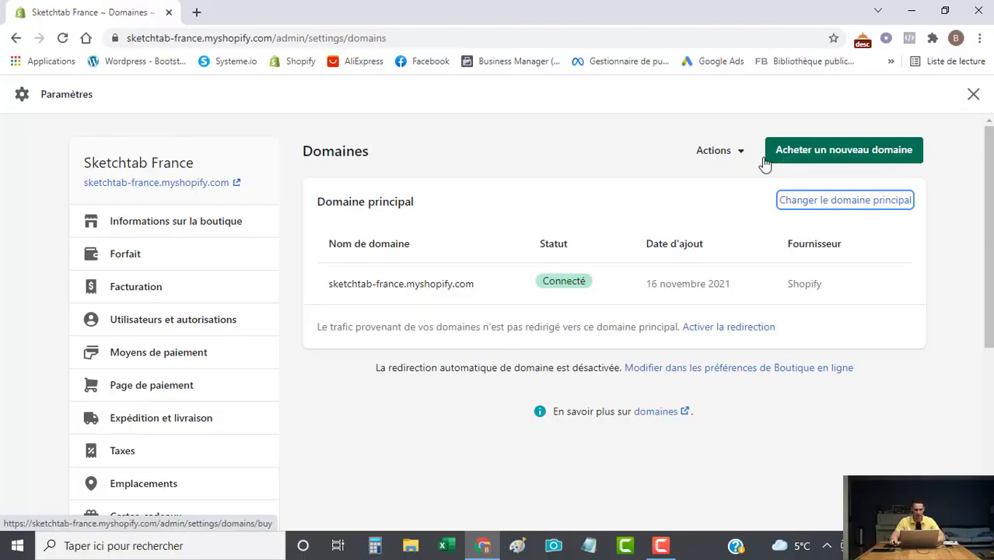
# Choose Connecter un domaine existant, enter sketchtab.fr, and continue.
pyautogui.click(737, 159)
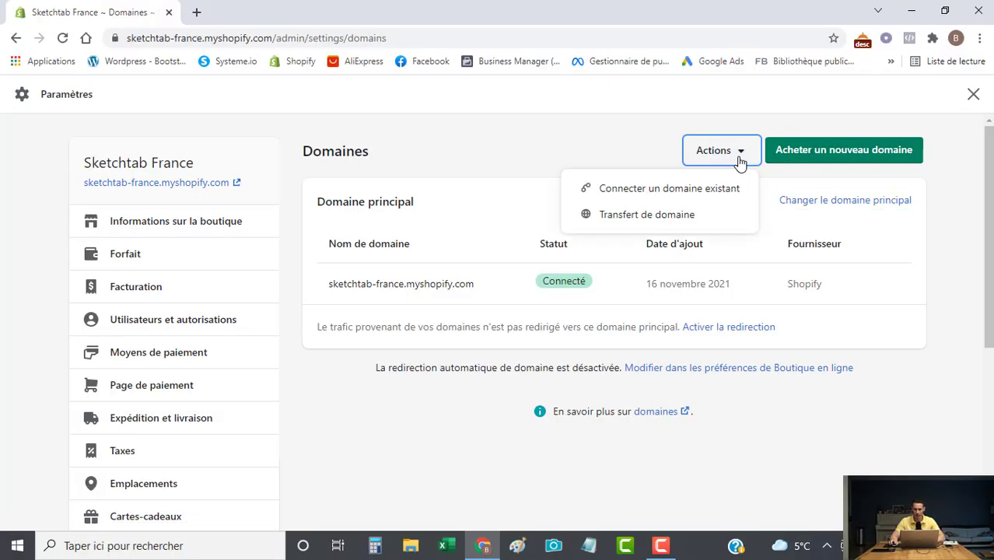
pyautogui.click(720, 189)
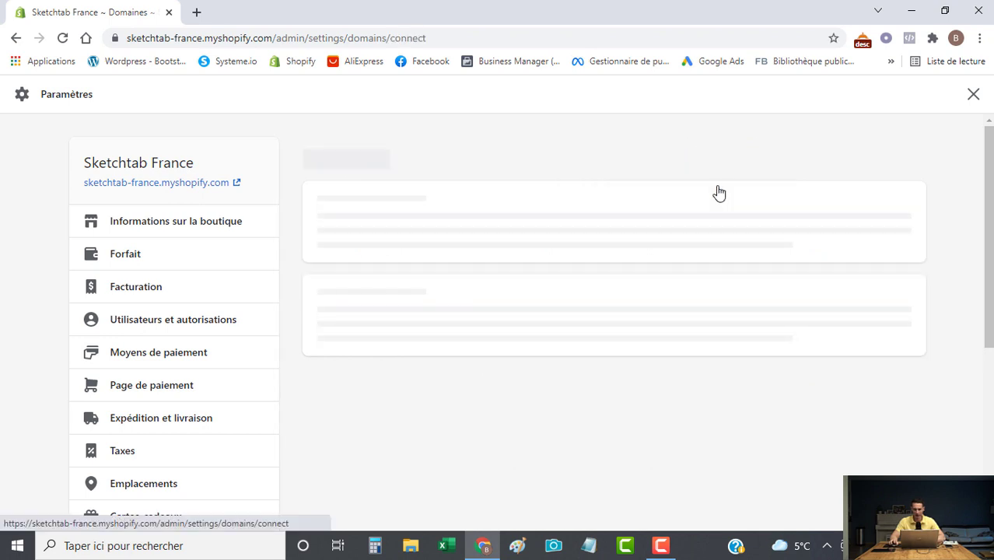
pyautogui.click(454, 243)
pyautogui.write('sketcht')
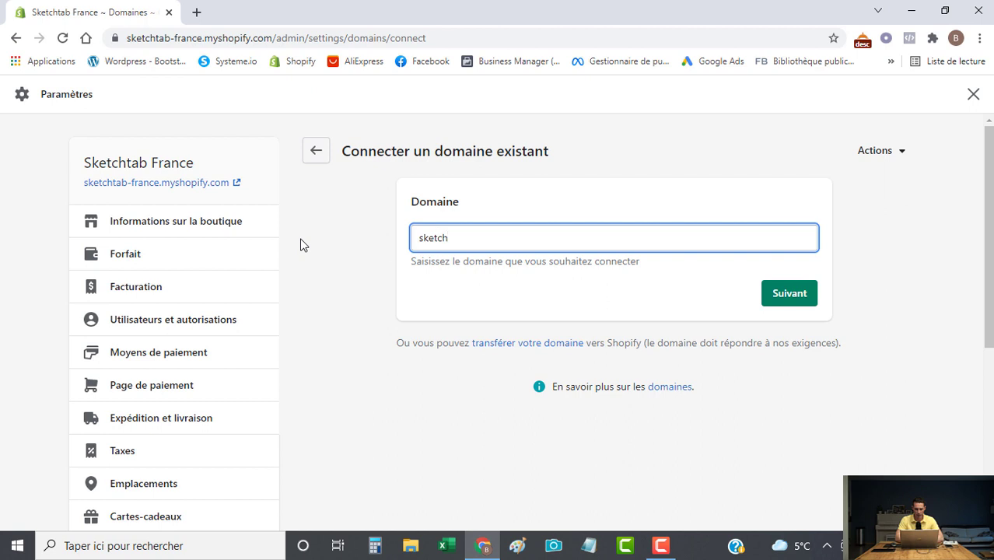
pyautogui.write('ab.fr')
pyautogui.click(785, 295)
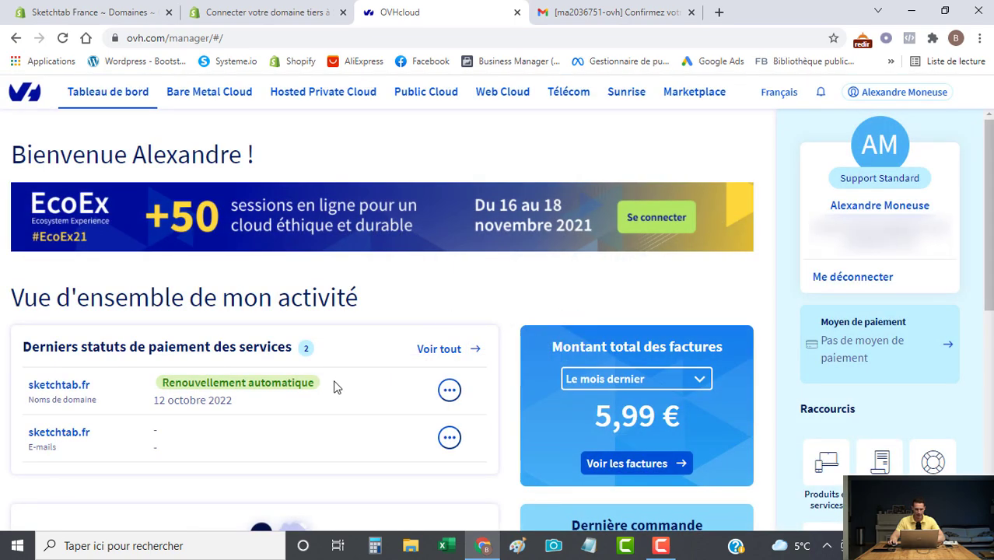
# Open sketchtab.fr's DNS zone, filter to A records, and edit the first A record.
pyautogui.click(87, 388)
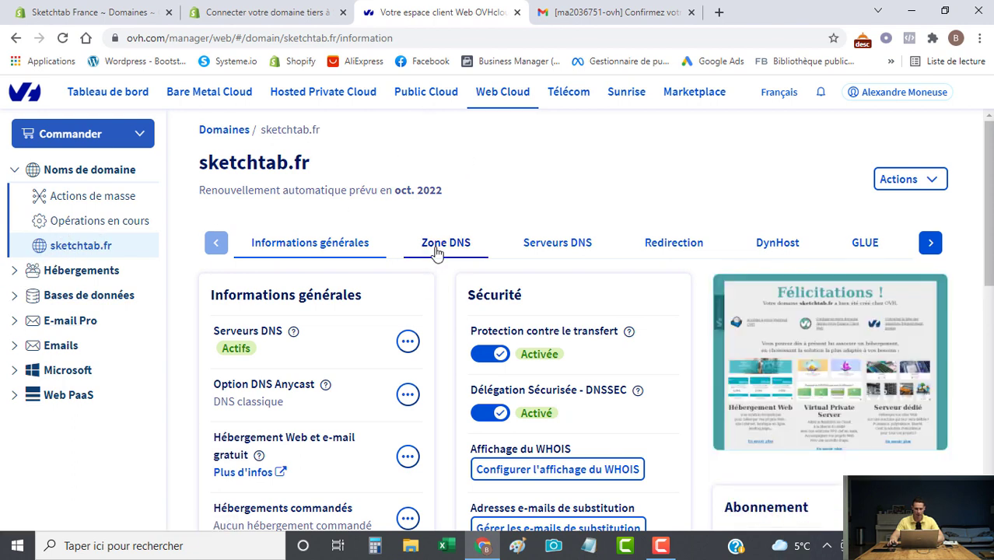
pyautogui.click(437, 258)
pyautogui.scroll(-1, 478, 268)
pyautogui.click(559, 315)
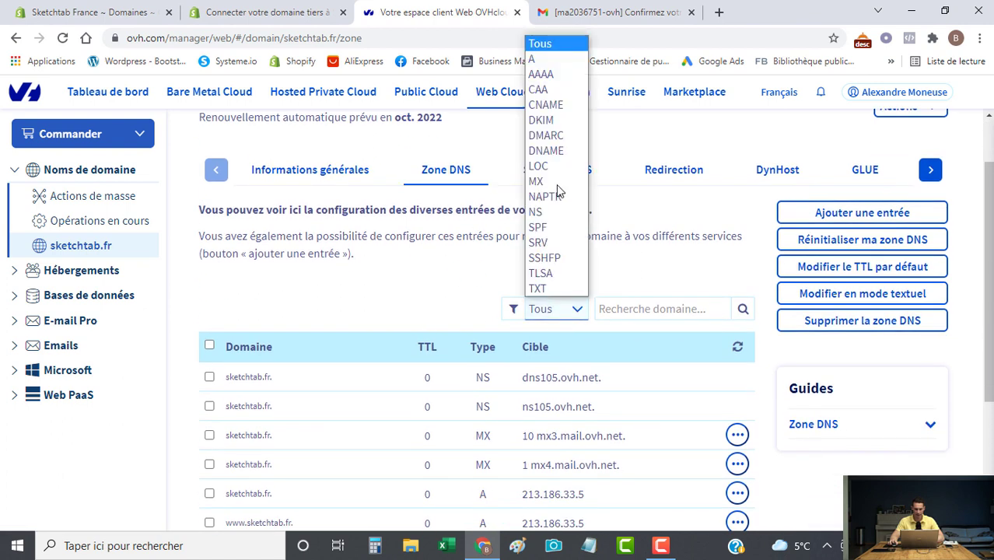
pyautogui.click(536, 59)
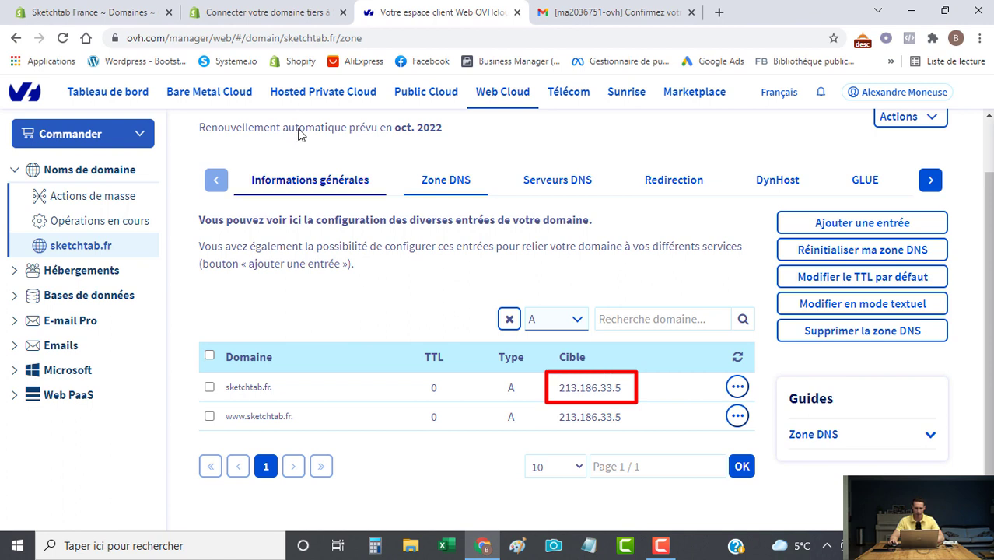
pyautogui.click(737, 387)
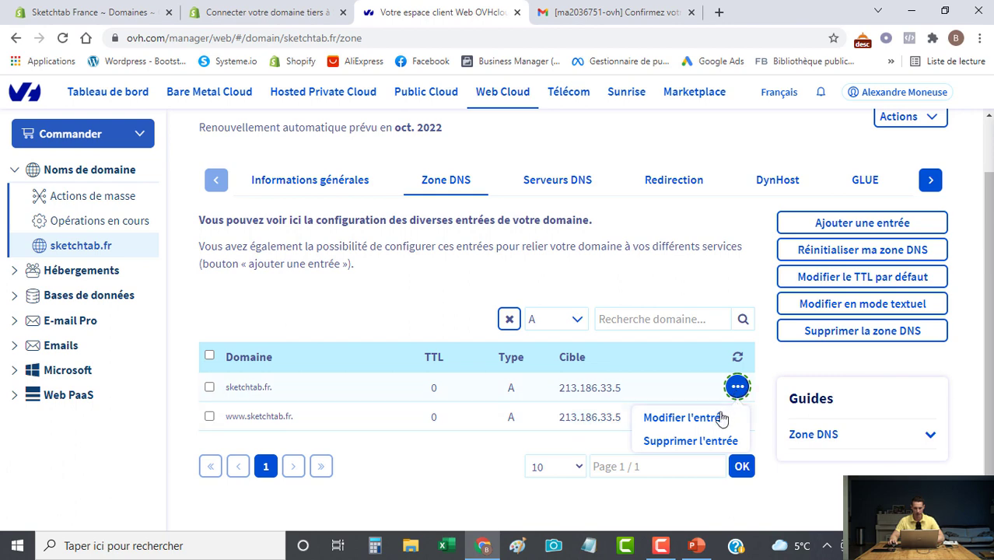
pyautogui.click(722, 417)
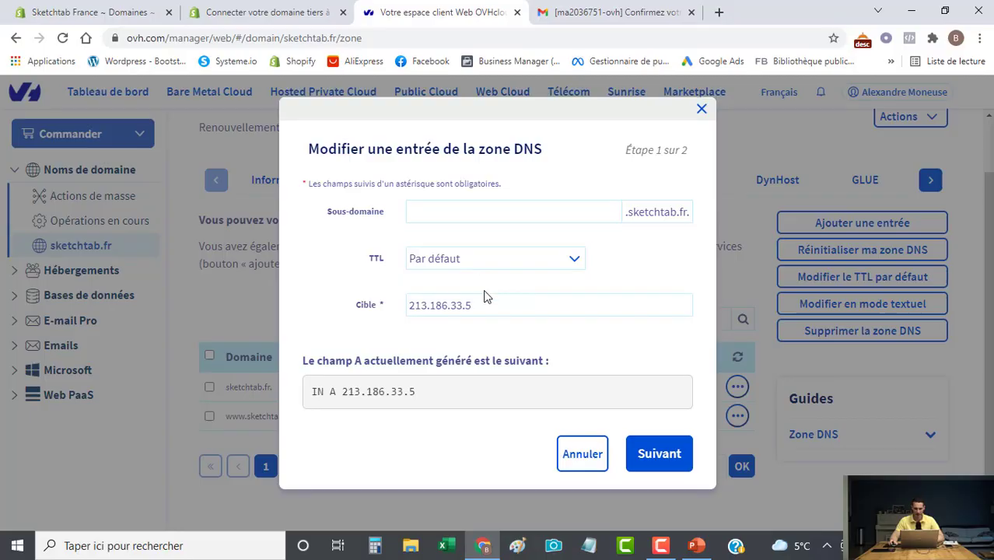
# Replace the A record target 213.186.33.5 with 23.227.38.65 and confirm the change.
pyautogui.click(490, 304)
pyautogui.moveTo(490, 304); pyautogui.dragTo(357, 301)
pyautogui.write('23.227.38.65')
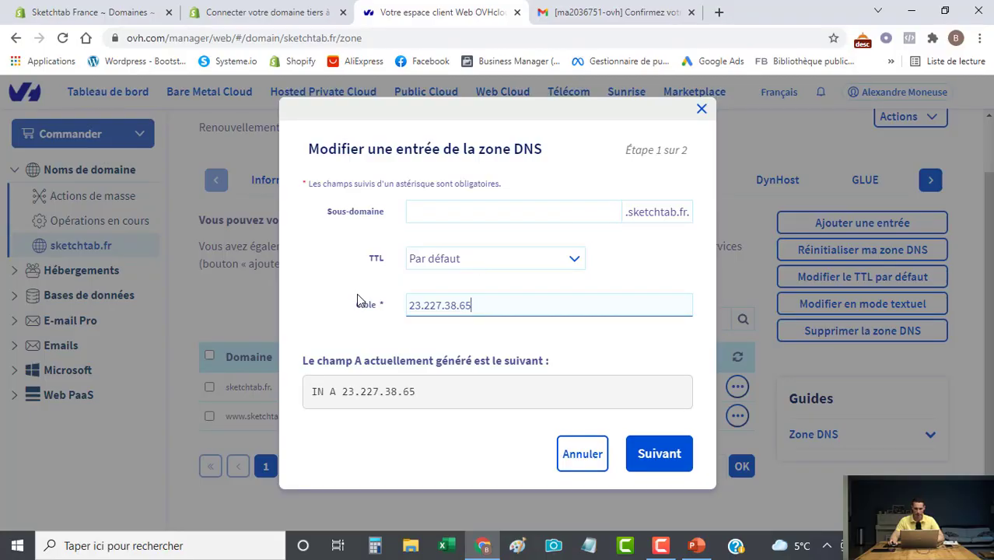
pyautogui.click(669, 454)
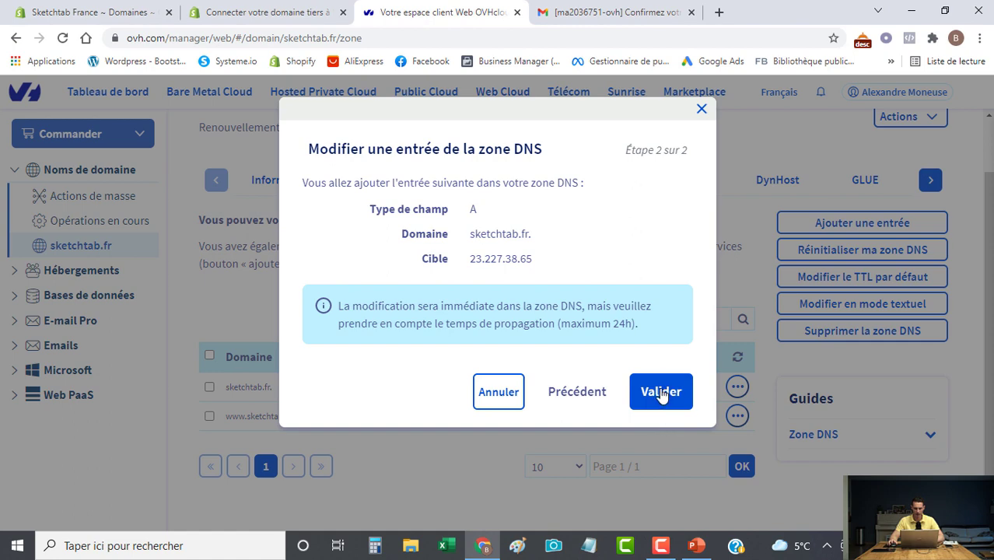
pyautogui.click(661, 393)
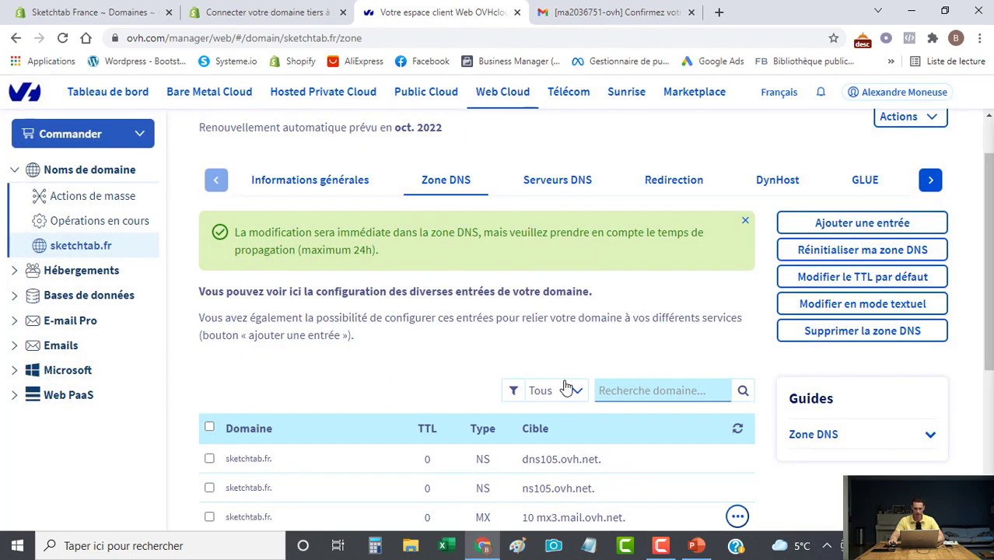
pyautogui.scroll(-1, 522, 366)
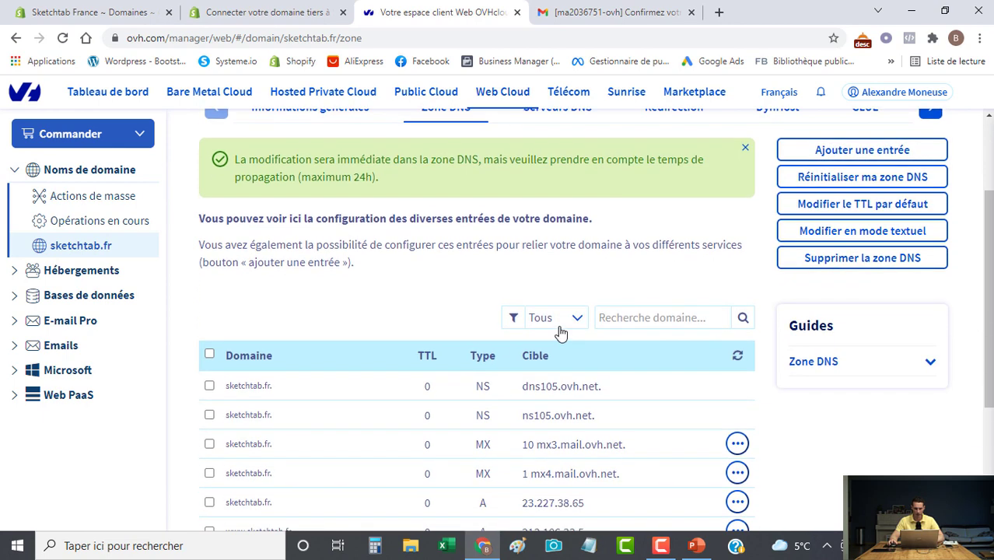
# Filter the DNS zone to A records, then switch the filter to CNAME records.
pyautogui.click(545, 318)
pyautogui.click(532, 67)
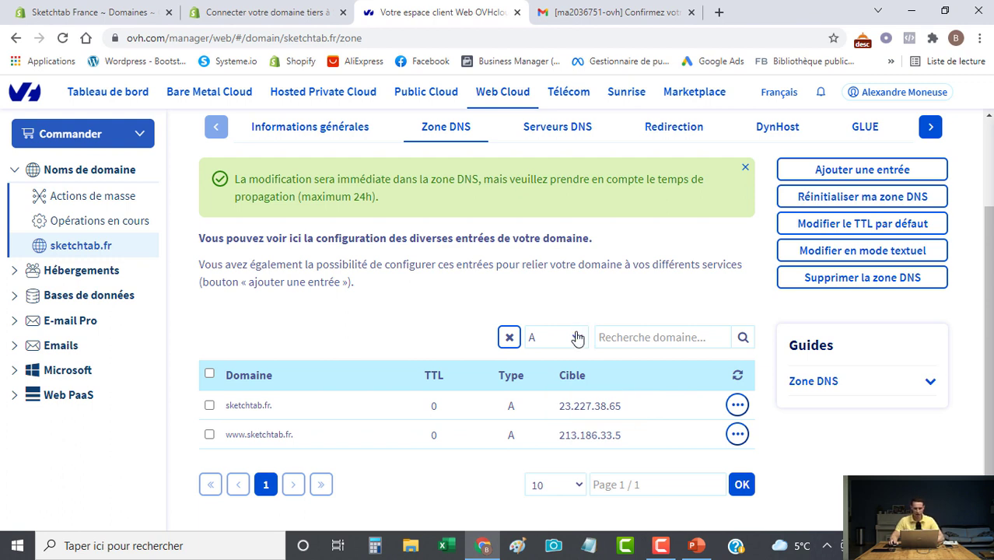
pyautogui.click(577, 336)
pyautogui.click(556, 133)
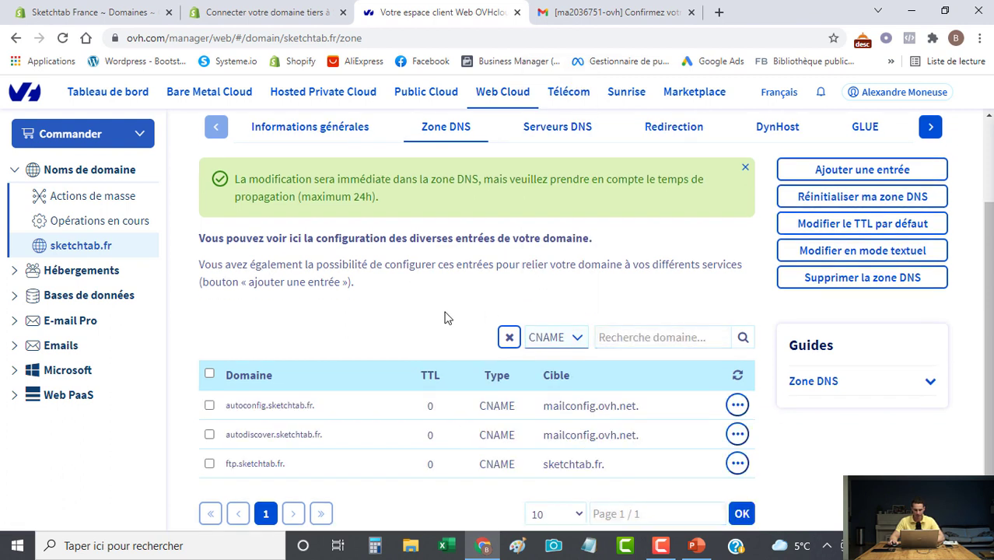
pyautogui.scroll(-1, 427, 314)
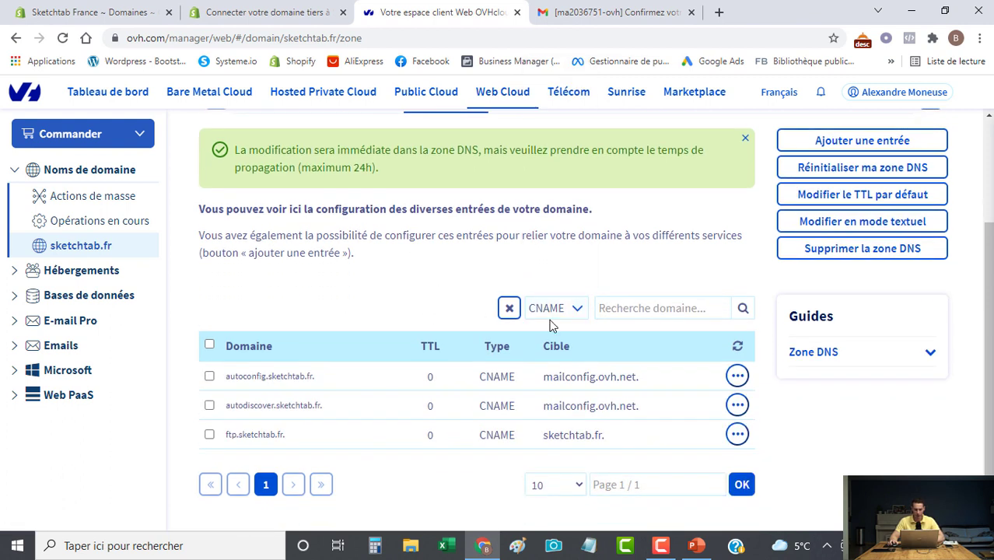
pyautogui.click(863, 141)
pyautogui.click(447, 239)
pyautogui.click(456, 216)
pyautogui.write('www')
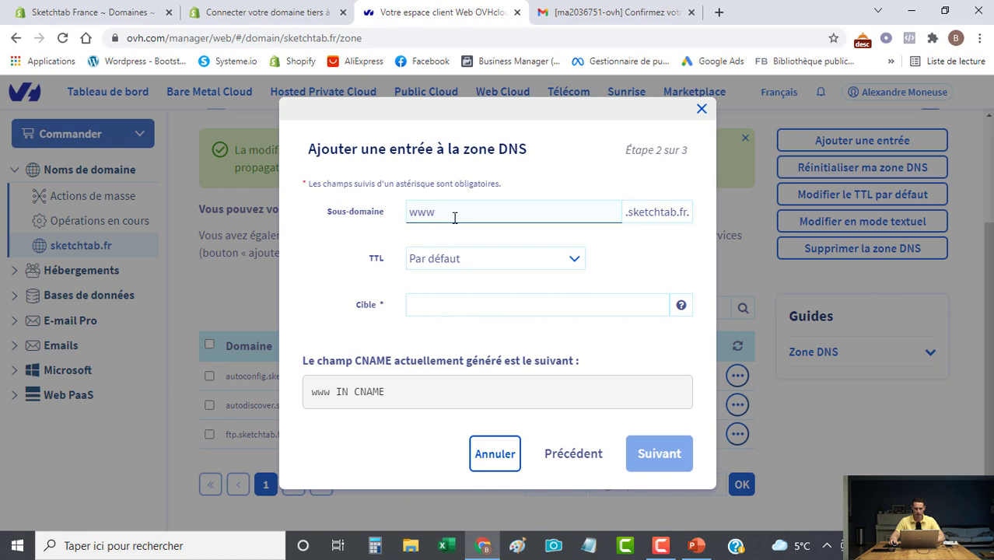
pyautogui.click(446, 304)
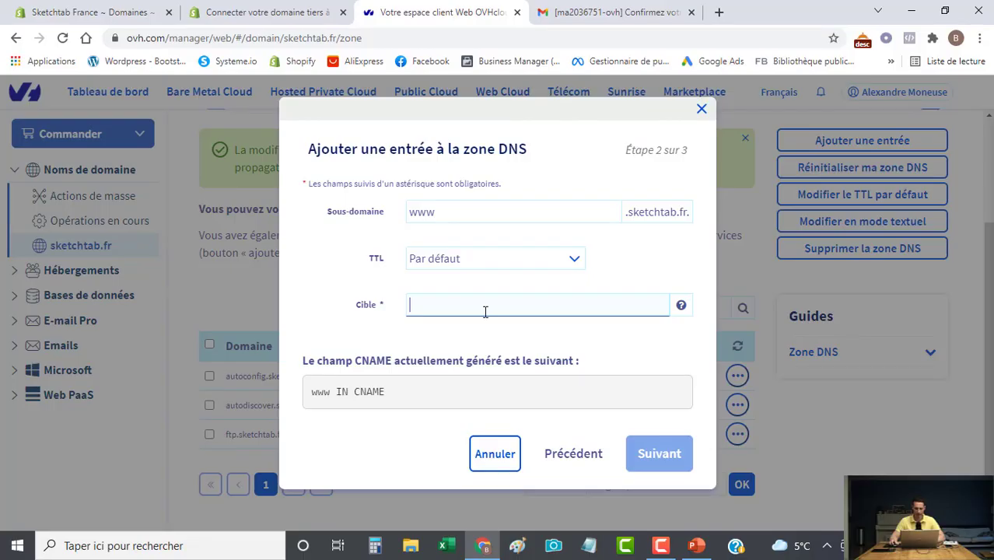
pyautogui.write('shops.myshopify.com')
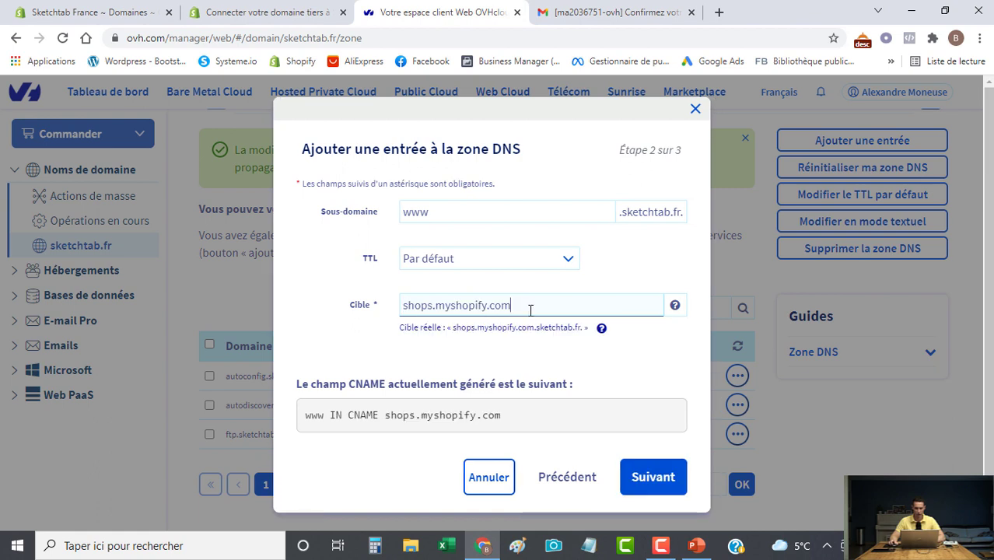
pyautogui.click(601, 330)
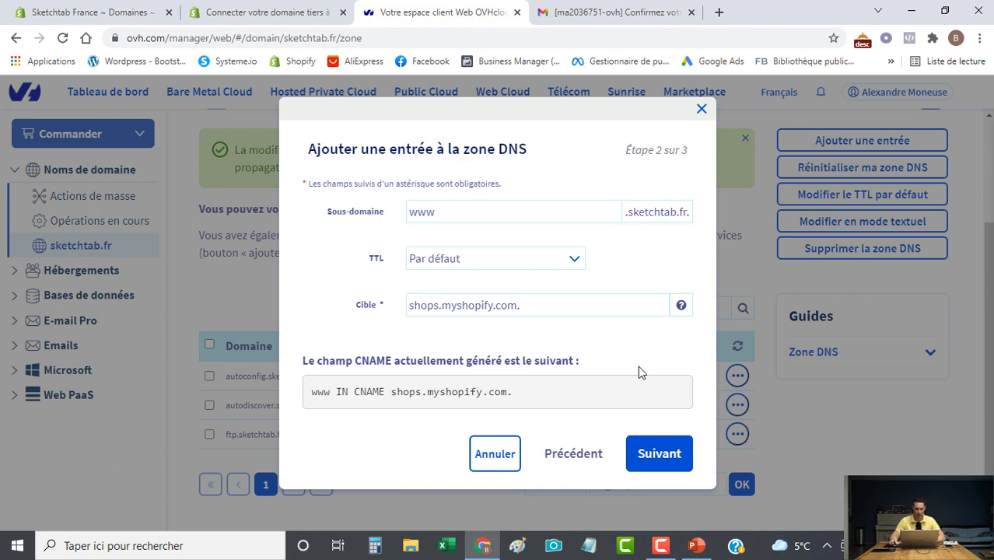
pyautogui.click(653, 461)
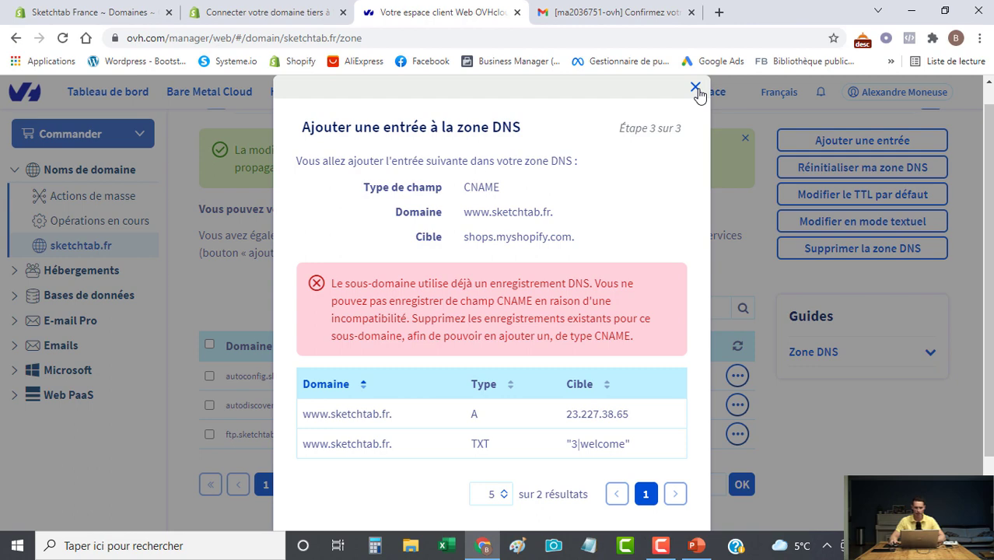
# Close the rejected CNAME form and delete the www A record.
pyautogui.click(696, 89)
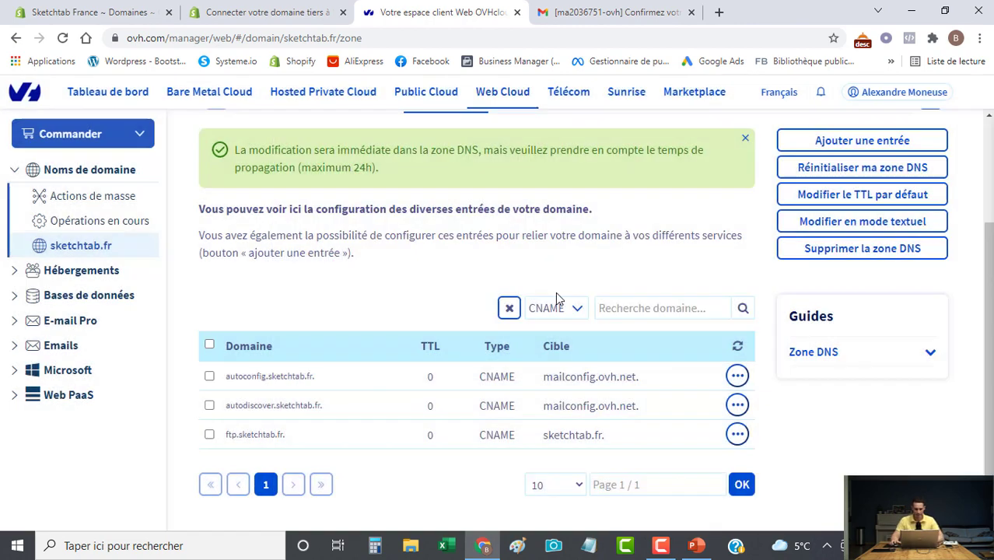
pyautogui.click(579, 321)
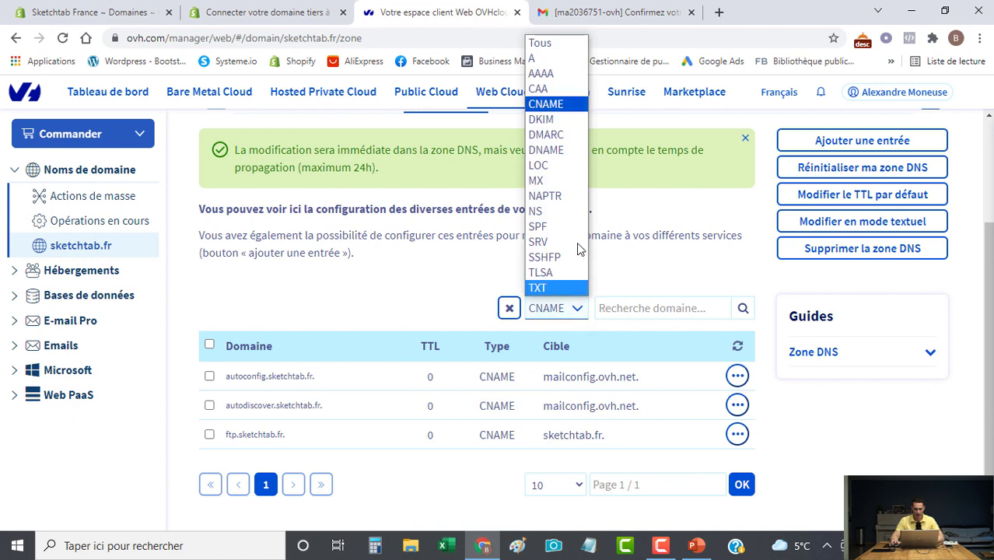
pyautogui.click(555, 58)
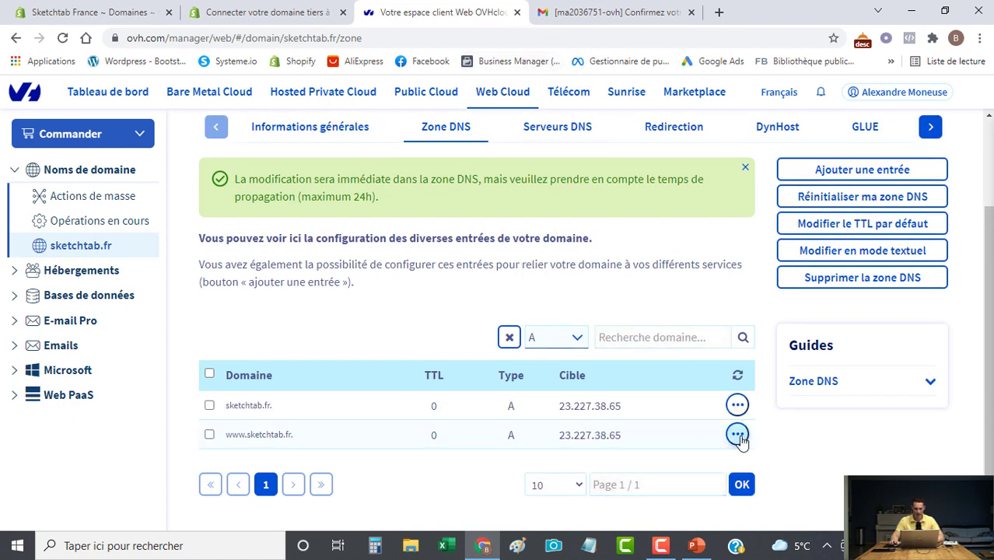
pyautogui.click(739, 437)
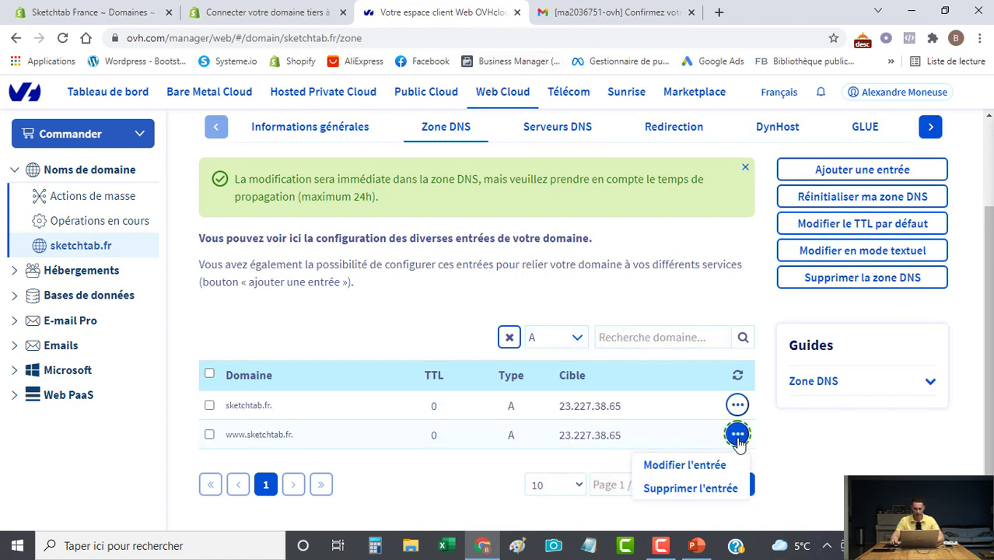
pyautogui.click(684, 497)
pyautogui.click(662, 342)
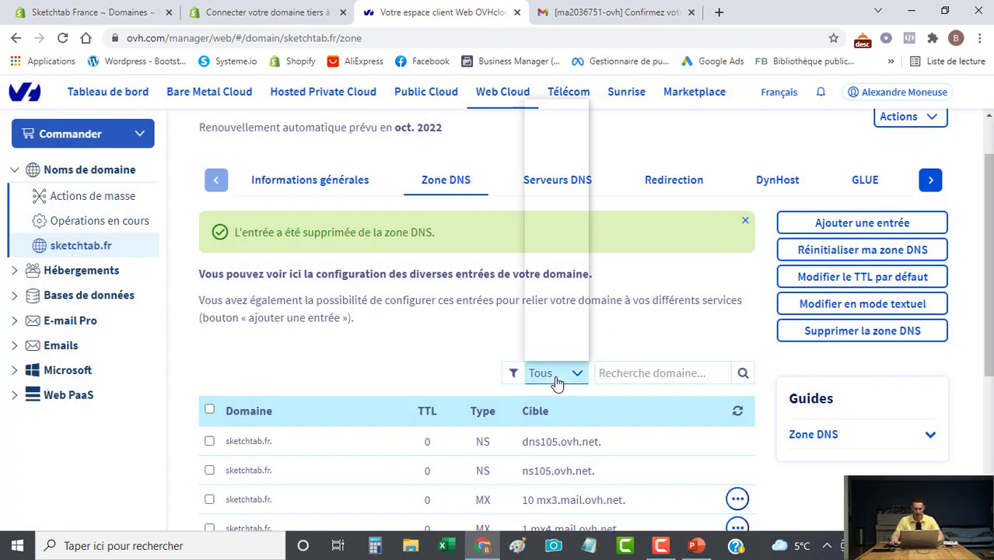
# Filter the zone to TXT records and delete the www TXT record.
pyautogui.click(556, 382)
pyautogui.click(545, 352)
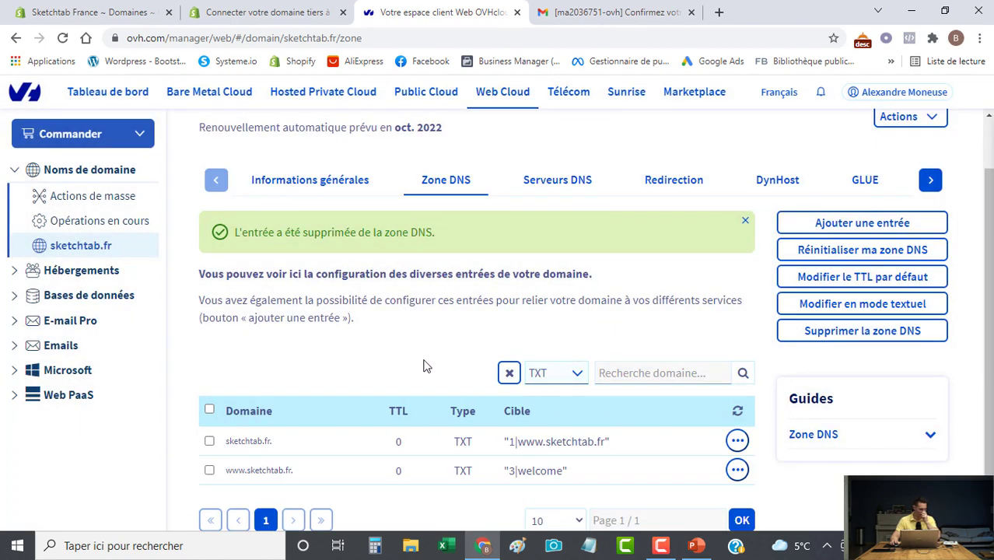
pyautogui.scroll(-1, 423, 360)
pyautogui.click(737, 435)
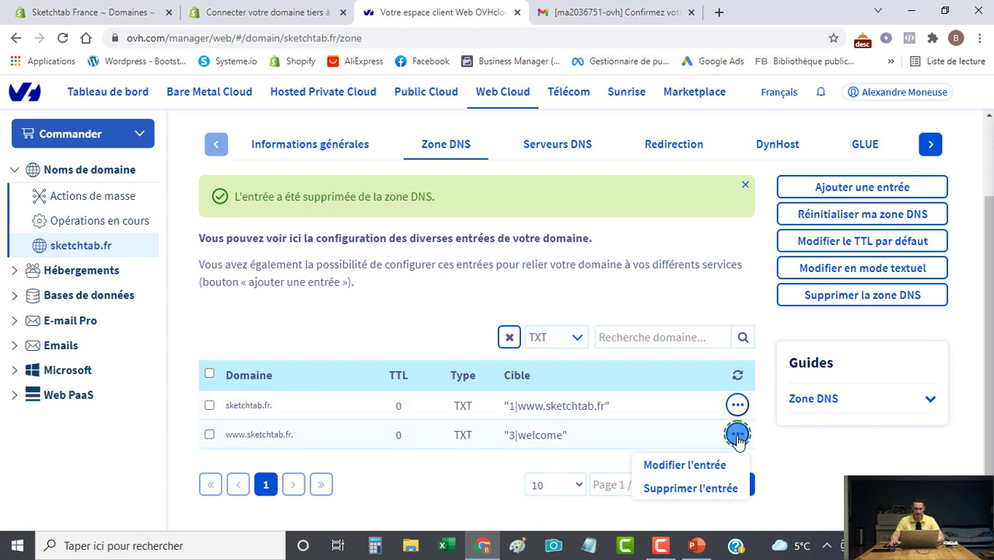
pyautogui.click(700, 488)
pyautogui.click(655, 343)
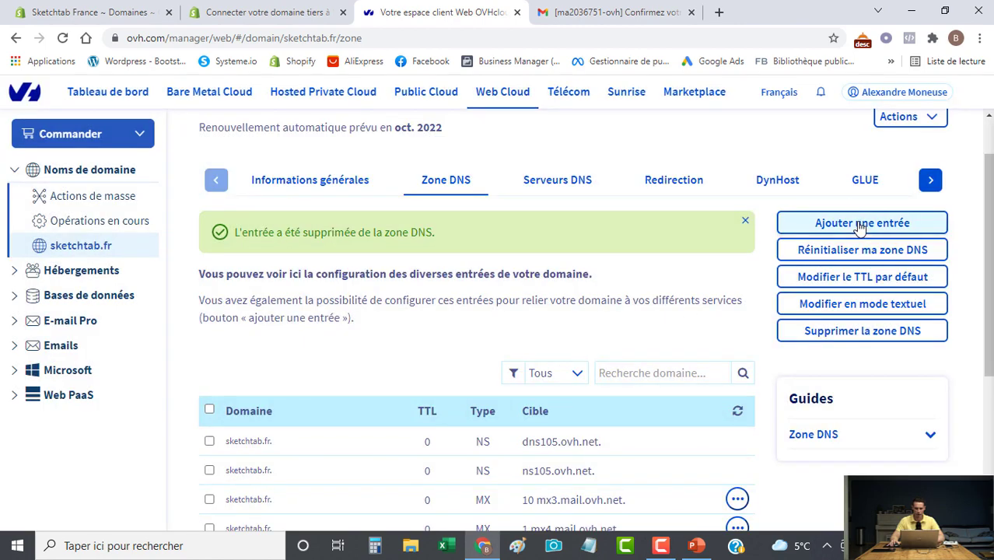
# Add a www CNAME record pointing to shops.myshopify.com. and confirm it.
pyautogui.click(853, 222)
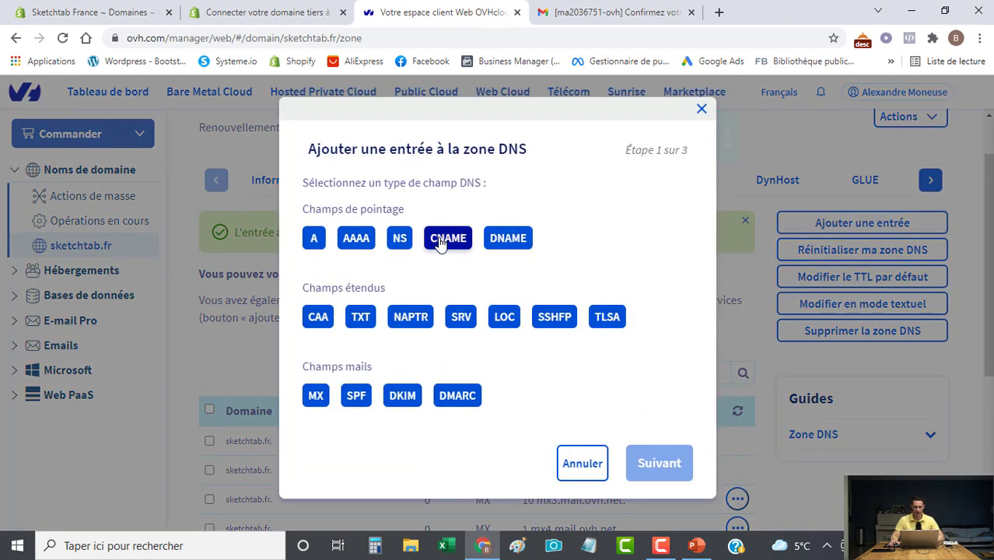
pyautogui.click(441, 241)
pyautogui.click(467, 211)
pyautogui.write('www')
pyautogui.click(445, 303)
pyautogui.write('shops.myshopify.com.')
pyautogui.click(646, 451)
pyautogui.click(662, 392)
# Filter the zone to CNAME records to verify the www entry, then return to Shopify.
pyautogui.scroll(-3, 459, 294)
pyautogui.click(554, 228)
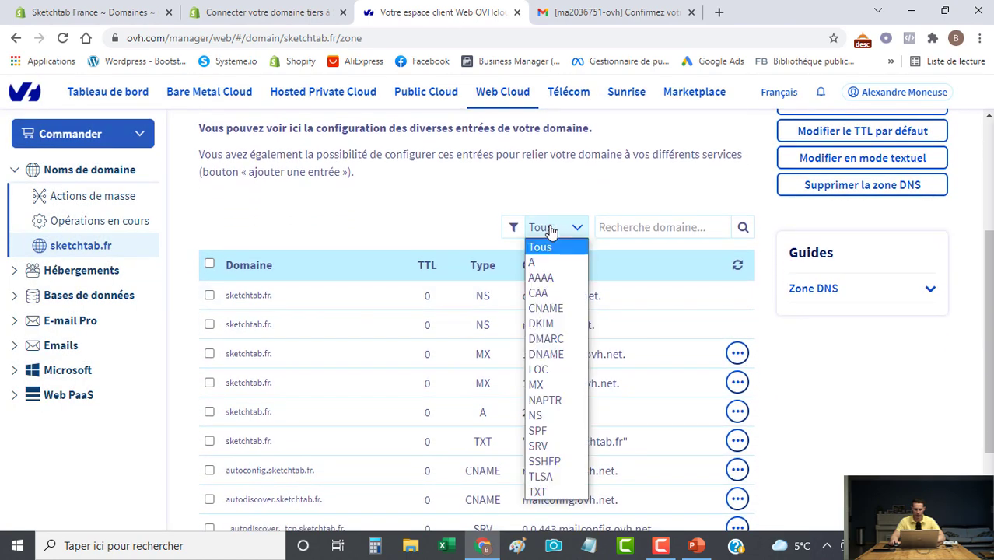
pyautogui.click(554, 304)
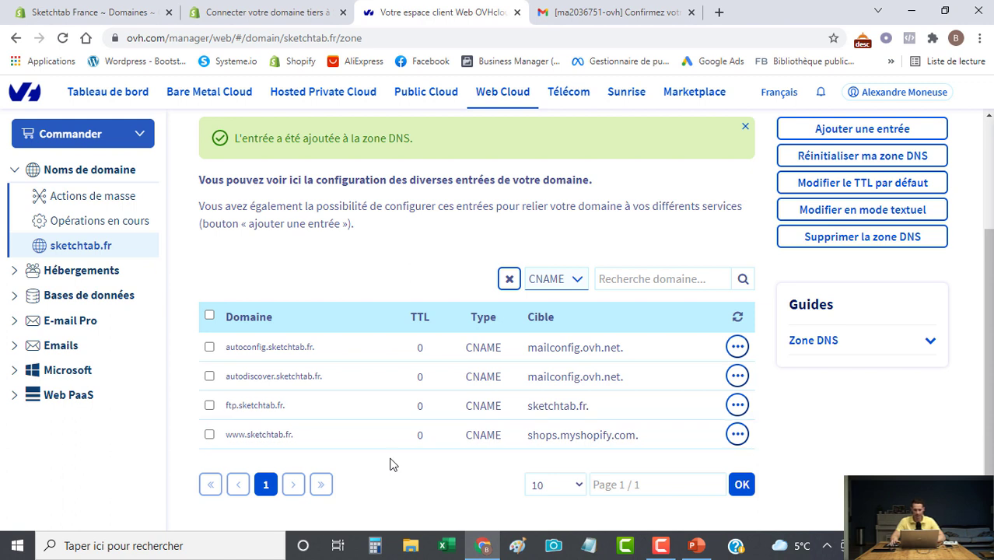
pyautogui.click(111, 13)
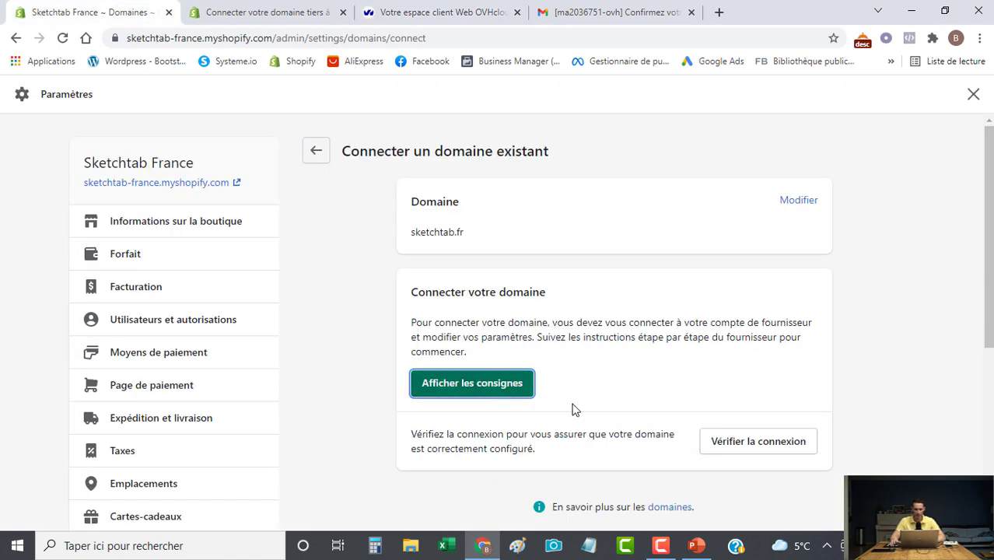
# Run Vérifier la connexion for sketchtab.fr.
pyautogui.click(759, 442)
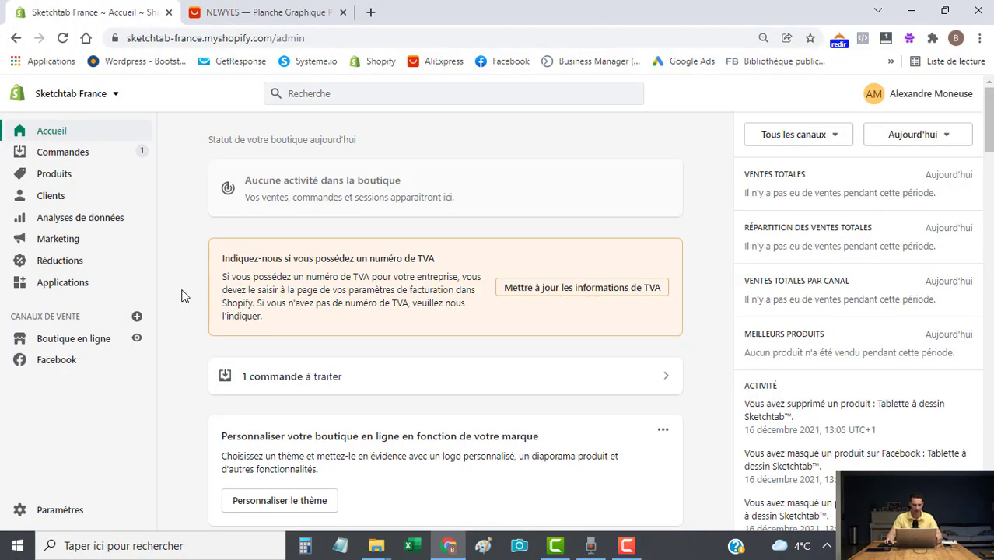
# Go to Boutique en ligne > Thèmes and open the Debut theme in the customizer.
pyautogui.click(76, 345)
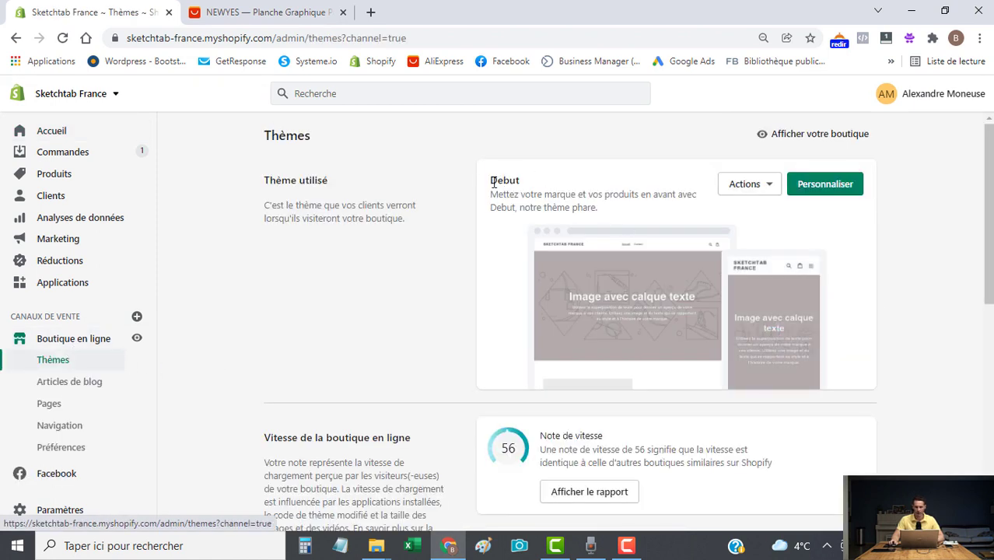
pyautogui.moveTo(491, 181); pyautogui.dragTo(522, 180)
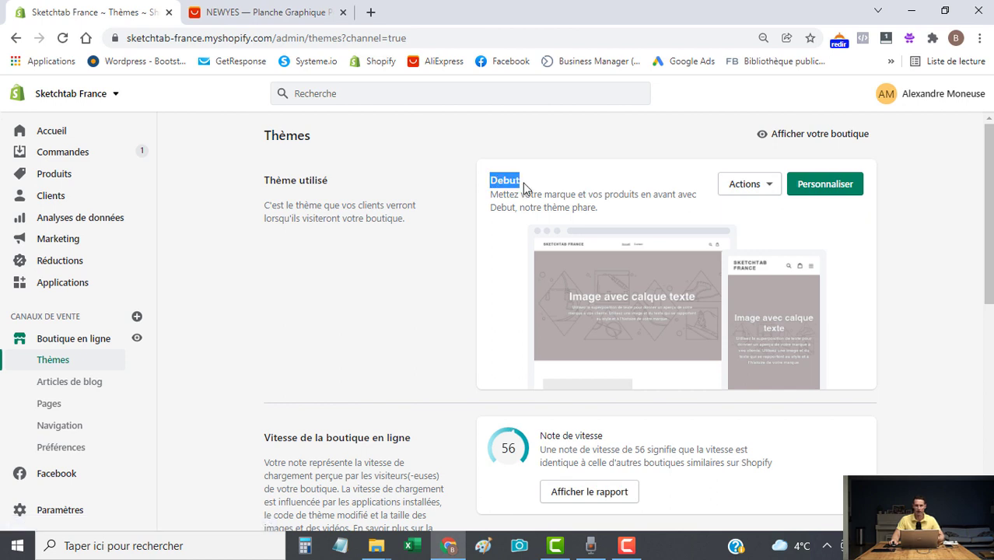
pyautogui.click(522, 182)
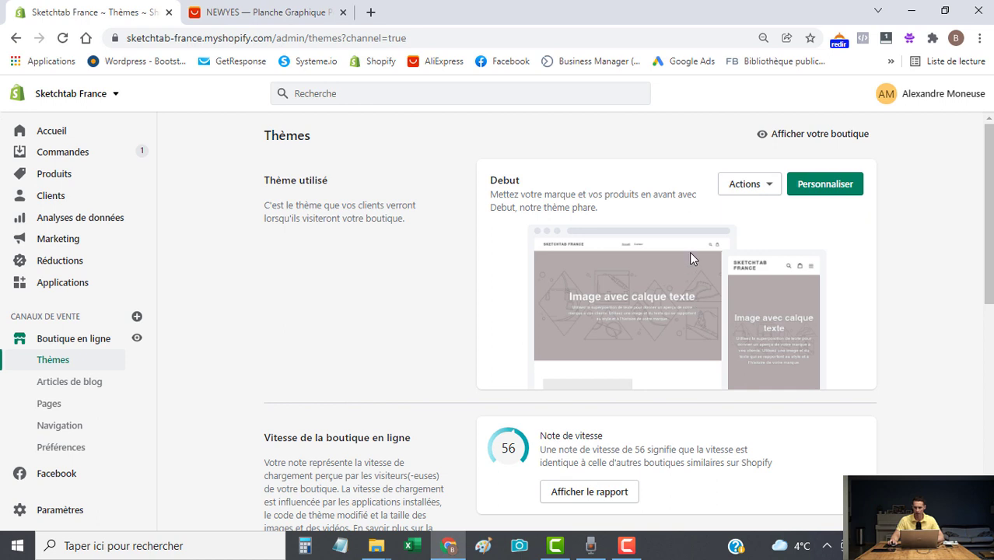
pyautogui.click(821, 190)
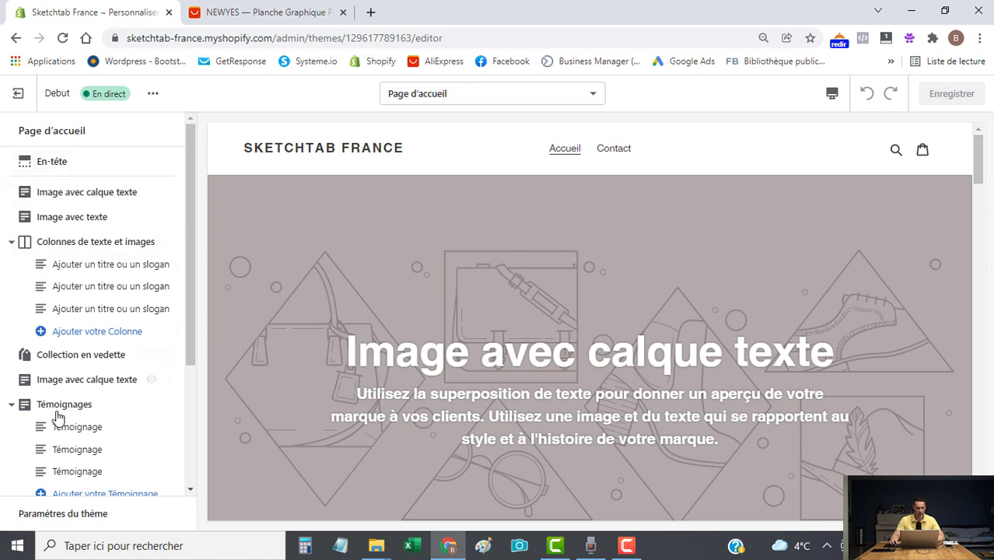
# Collapse the Colonnes de texte et images, Témoignages and Galerie groups in the sidebar.
pyautogui.click(12, 244)
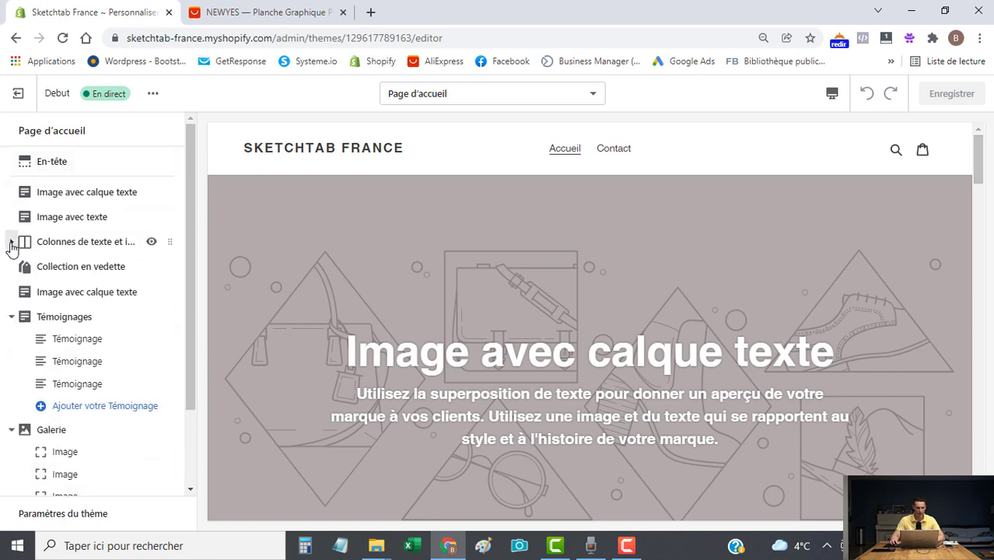
pyautogui.click(11, 317)
pyautogui.click(19, 345)
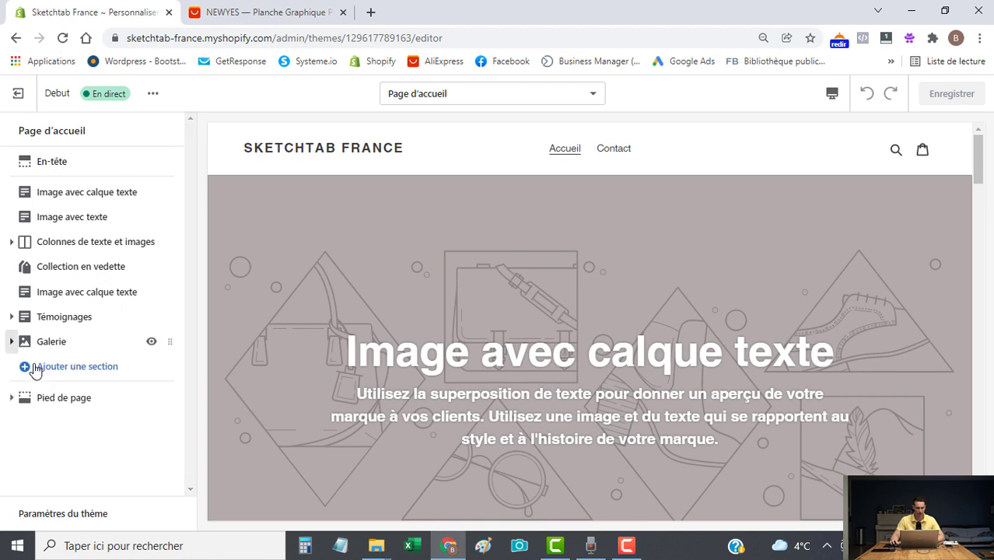
pyautogui.moveTo(982, 162); pyautogui.dragTo(990, 137)
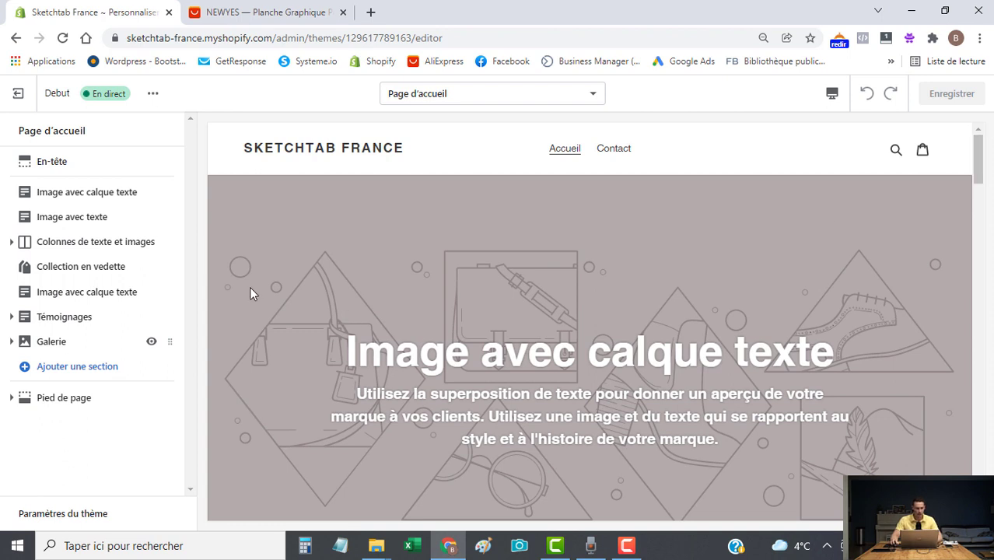
# Remove the hero Image avec calque texte, Image avec texte, Colonnes de texte et images and Collection en vedette sections.
pyautogui.click(69, 194)
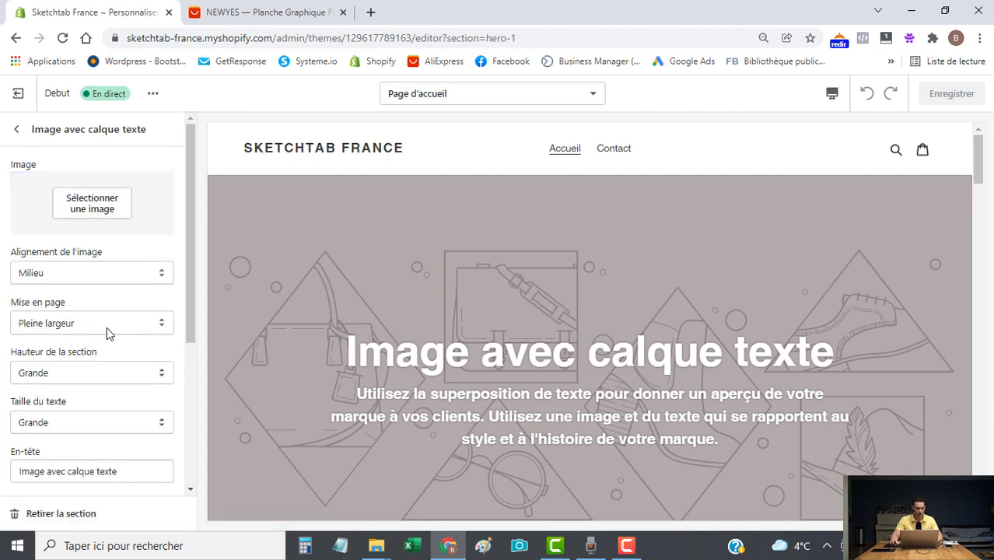
pyautogui.click(22, 516)
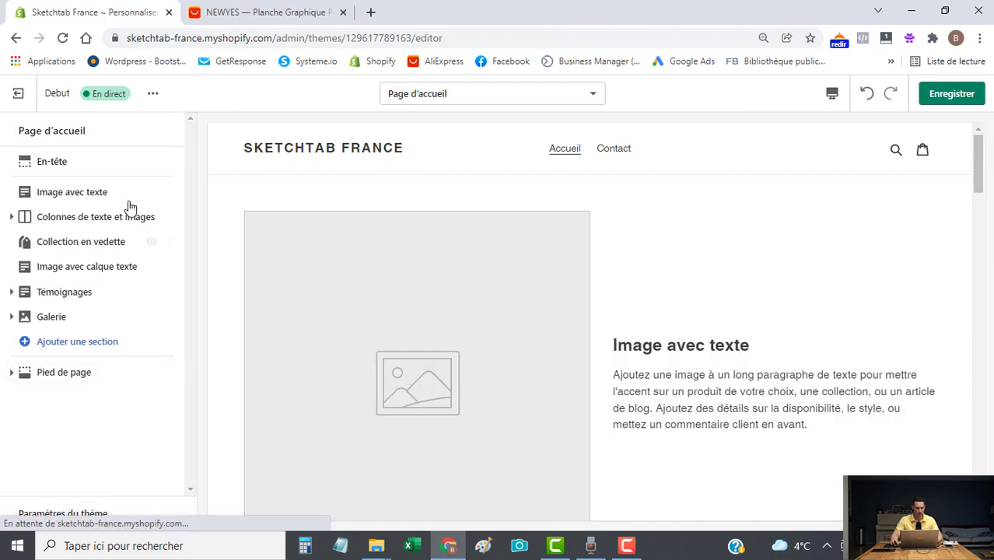
pyautogui.click(72, 194)
pyautogui.click(69, 517)
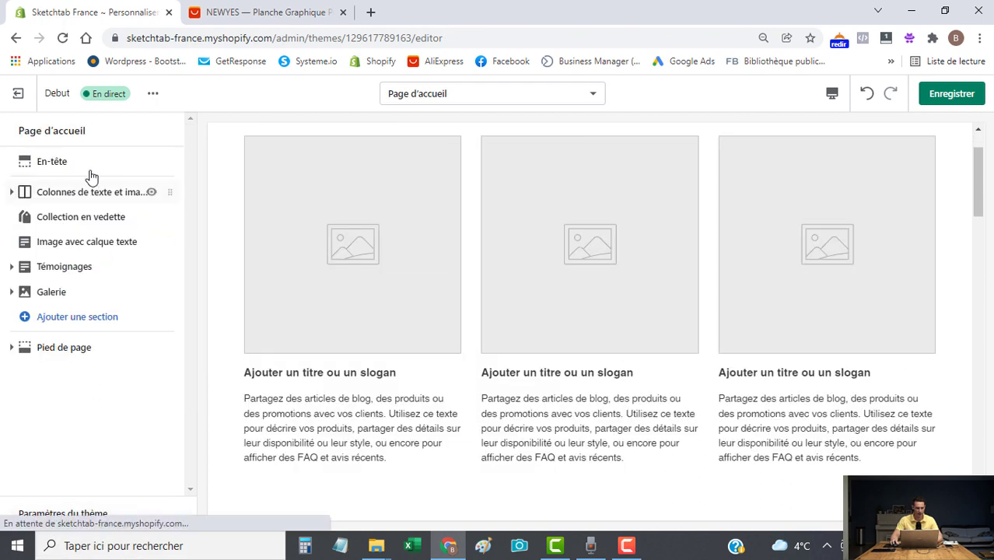
pyautogui.click(84, 191)
pyautogui.click(63, 513)
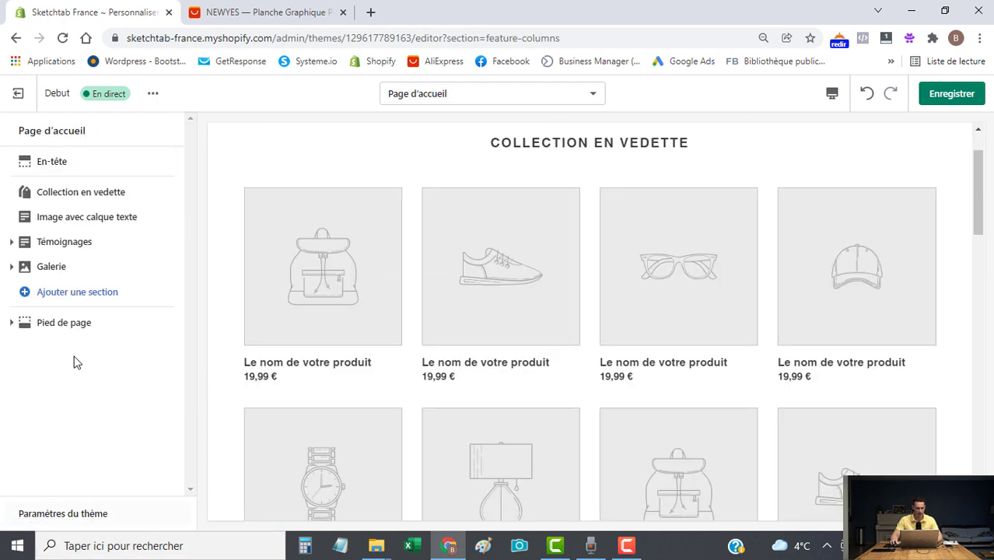
pyautogui.click(63, 192)
pyautogui.click(66, 515)
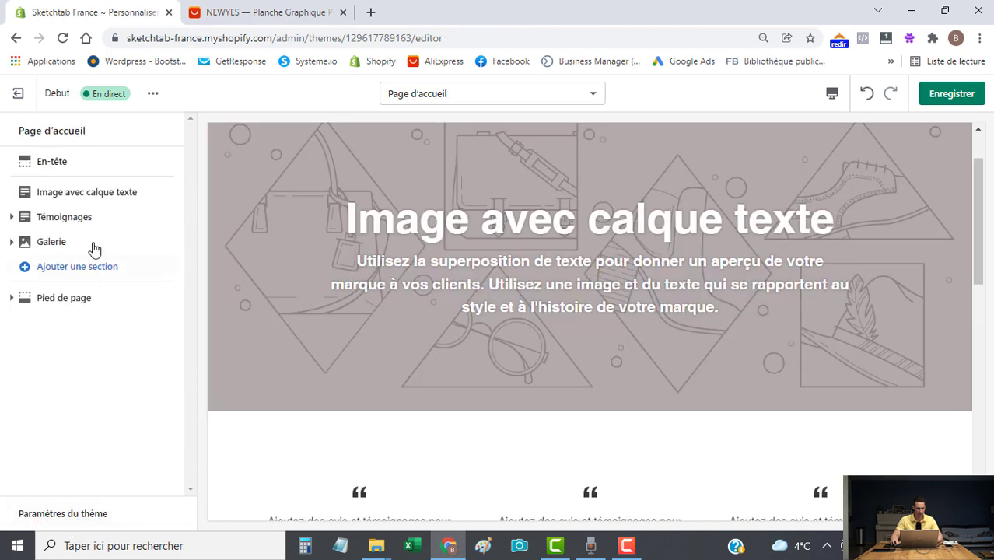
# Remove the remaining Image avec calque texte, Témoignages and Galerie sections, then save.
pyautogui.click(84, 195)
pyautogui.click(93, 515)
pyautogui.click(63, 194)
pyautogui.click(76, 515)
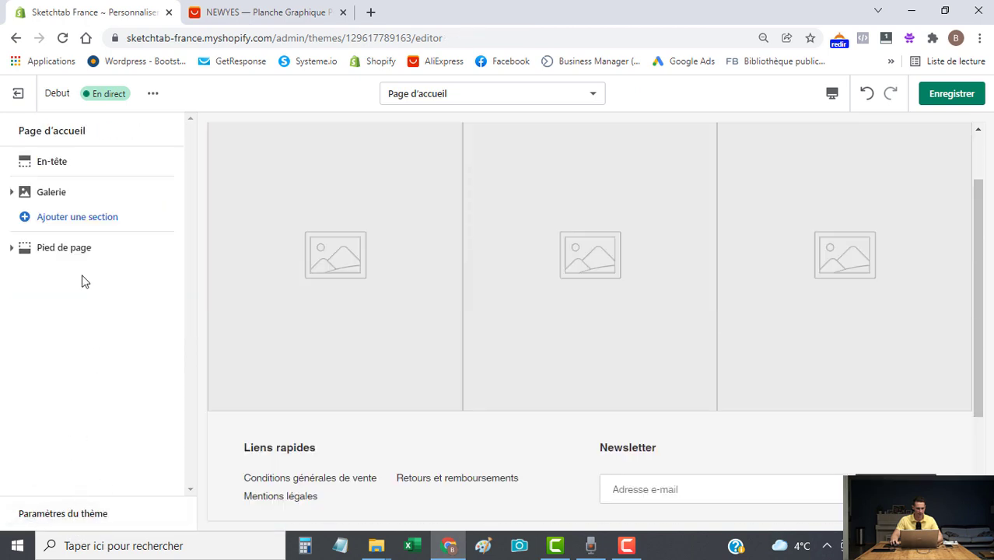
pyautogui.click(55, 193)
pyautogui.click(88, 515)
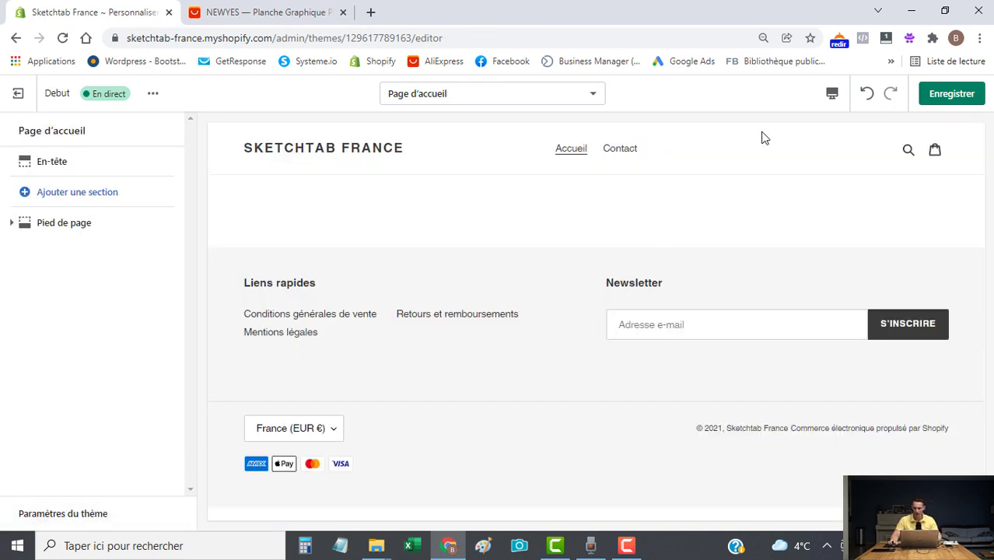
pyautogui.click(953, 98)
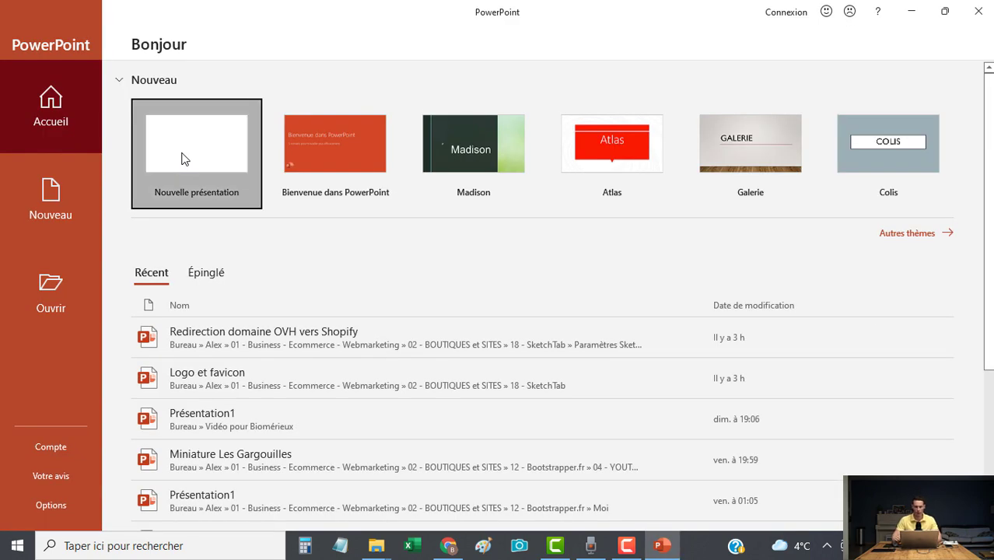
# Start a new blank presentation and delete both slide placeholders.
pyautogui.click(233, 187)
pyautogui.hotkey('ctrl', 'a')
pyautogui.press('Delete')
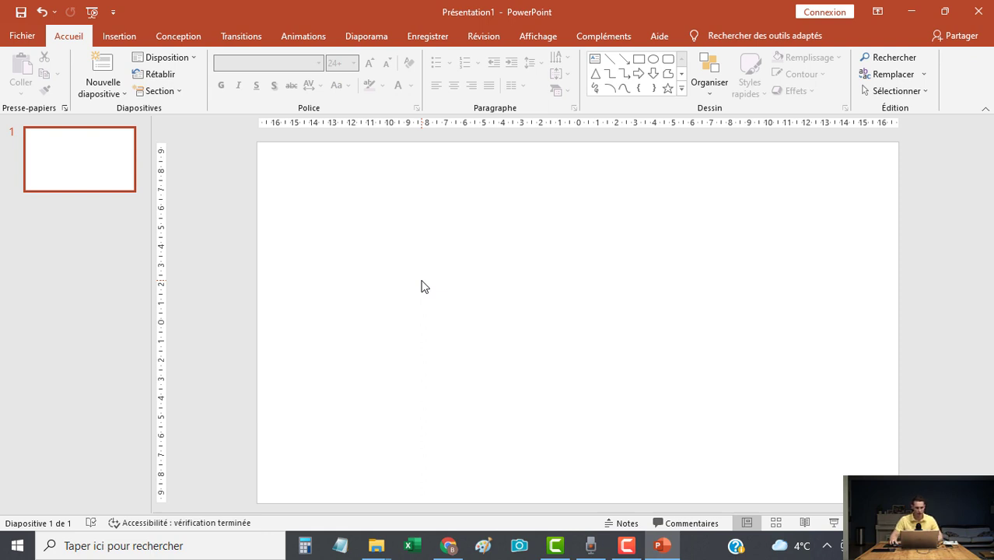
# Search the icon library for 'table' and insert the mobile phone icon onto the slide.
pyautogui.click(119, 38)
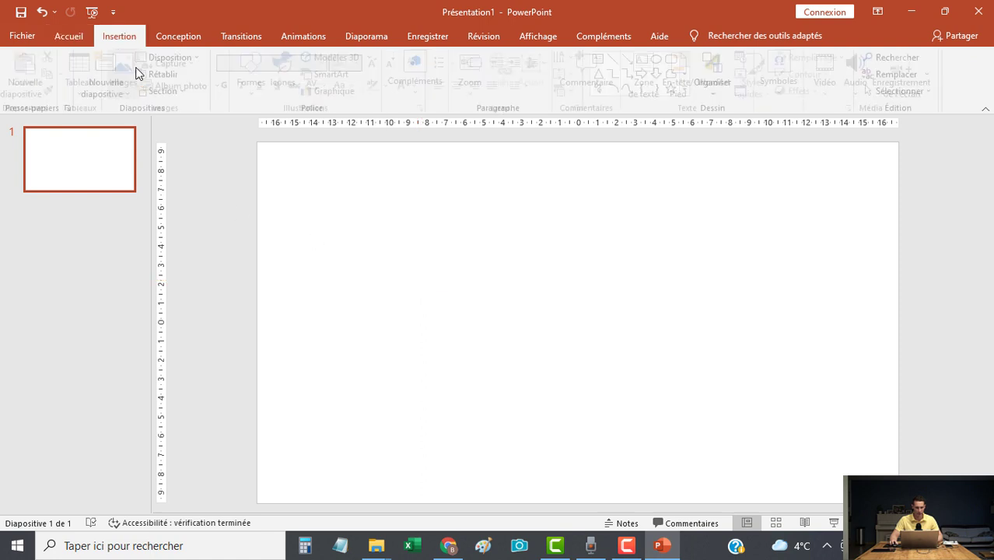
pyautogui.click(285, 78)
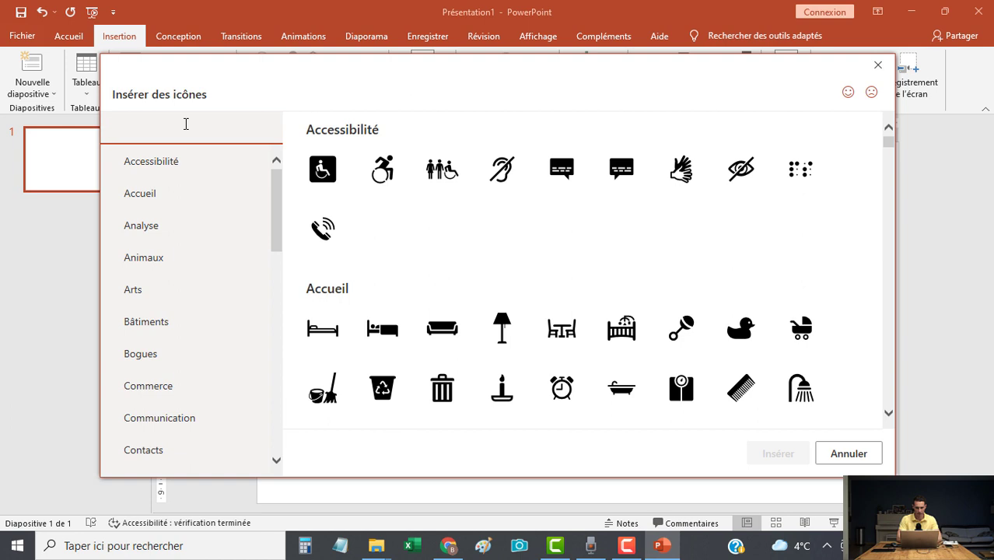
pyautogui.write('table')
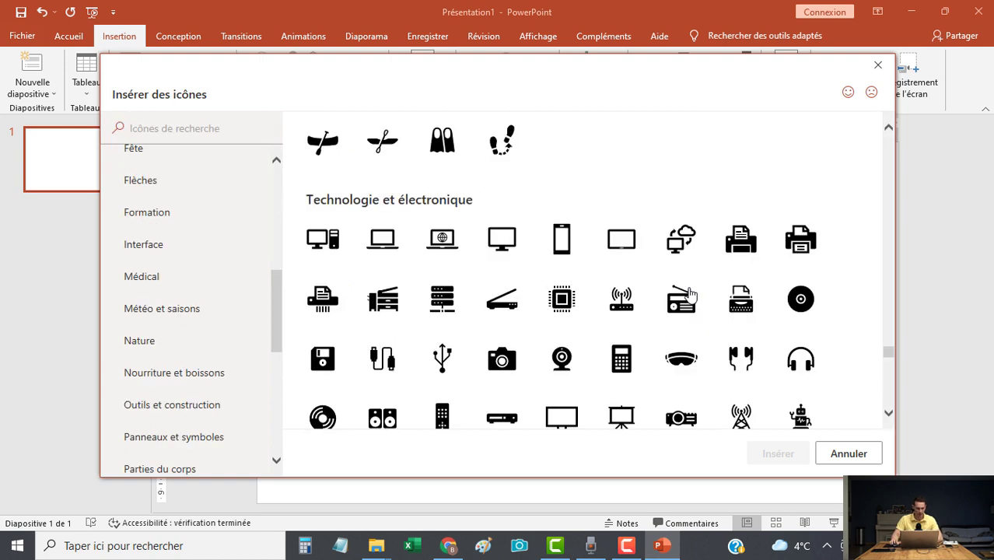
pyautogui.scroll(-1, 691, 294)
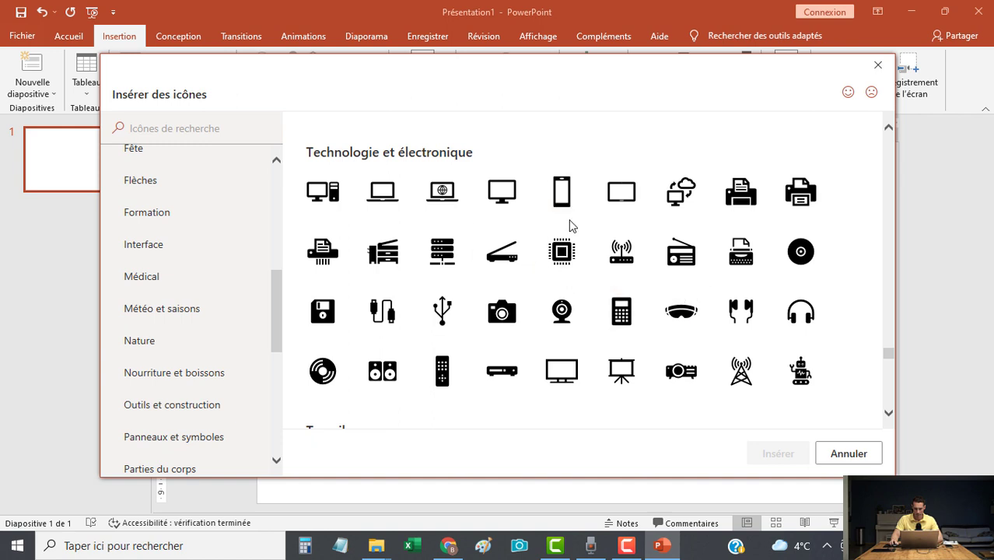
pyautogui.click(563, 194)
pyautogui.click(767, 456)
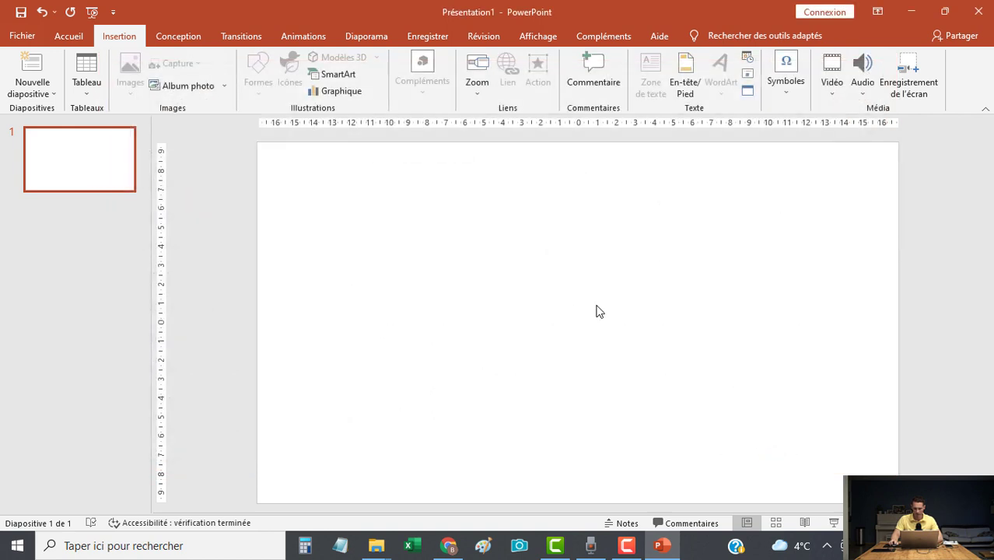
# Turn the device icon upright into portrait, then enlarge it and centre it on the slide.
pyautogui.moveTo(603, 344); pyautogui.dragTo(659, 267)
pyautogui.moveTo(580, 322); pyautogui.dragTo(579, 336)
pyautogui.moveTo(580, 190); pyautogui.dragTo(494, 275)
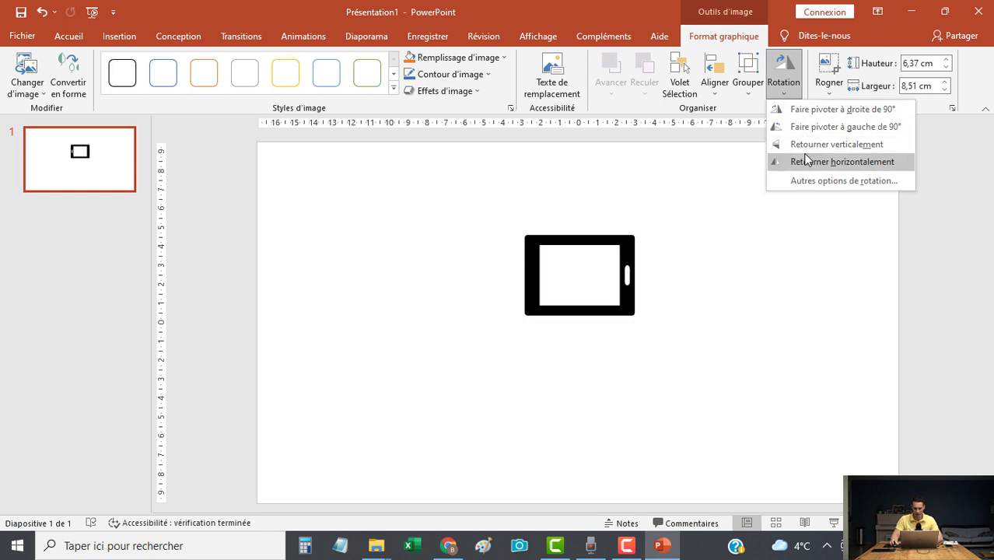
pyautogui.click(833, 125)
pyautogui.moveTo(590, 323); pyautogui.dragTo(544, 291)
pyautogui.moveTo(614, 303); pyautogui.dragTo(640, 417)
pyautogui.moveTo(741, 430); pyautogui.dragTo(751, 454)
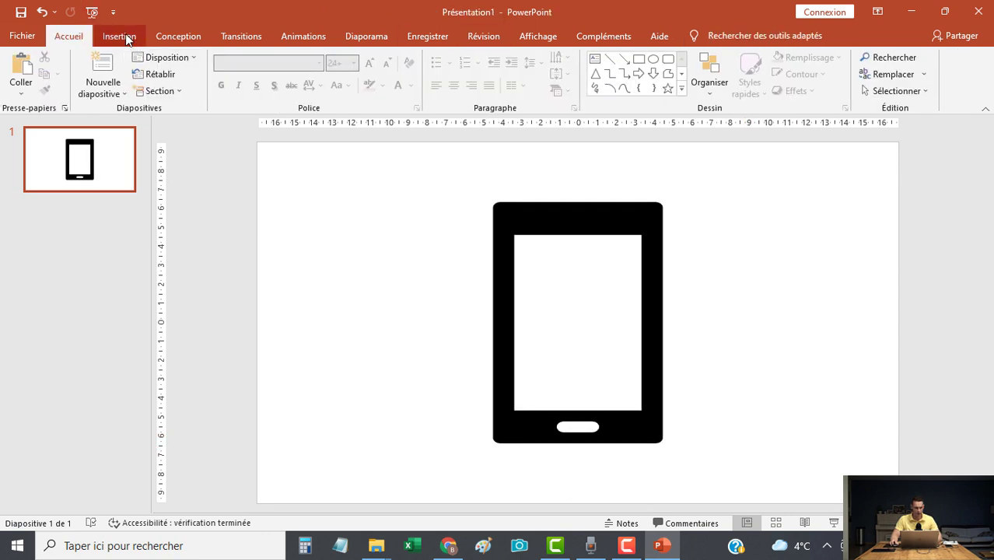
# Add a text box across the tablet reading 'Sketchtab', centred and enlarged.
pyautogui.click(126, 35)
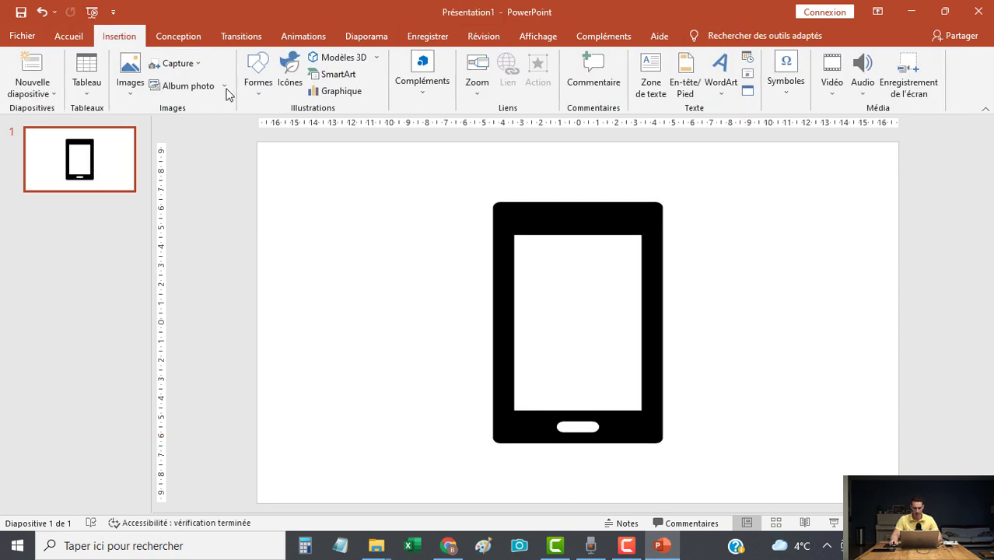
pyautogui.click(650, 78)
pyautogui.moveTo(356, 272); pyautogui.dragTo(824, 369)
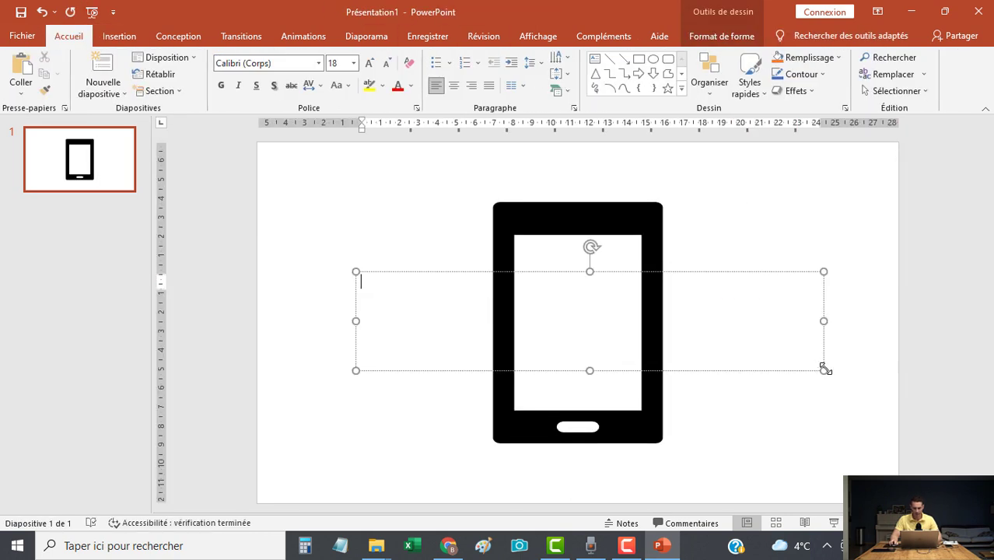
pyautogui.write('Sket')
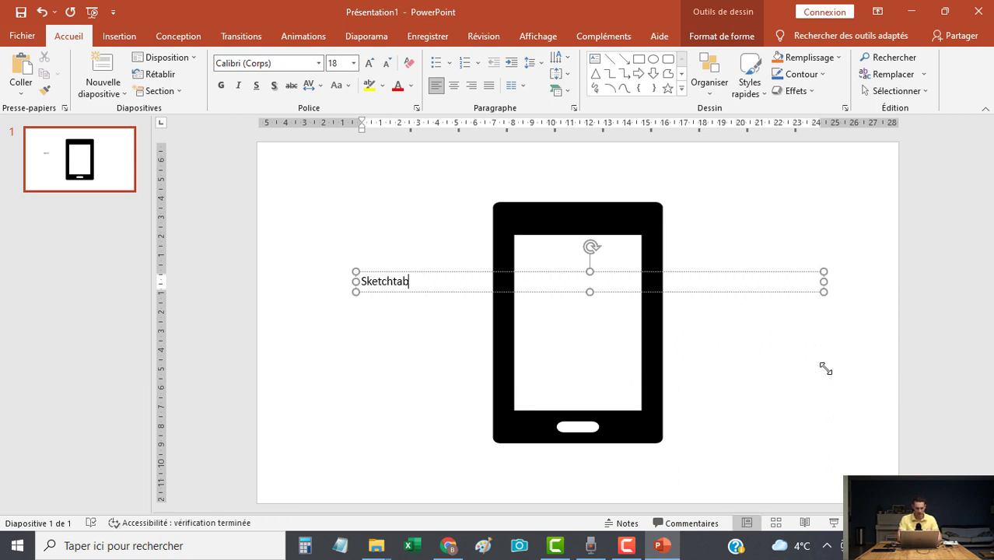
pyautogui.write('chtab')
pyautogui.hotkey('ctrl', 'a')
pyautogui.click(454, 86)
pyautogui.click(369, 63)
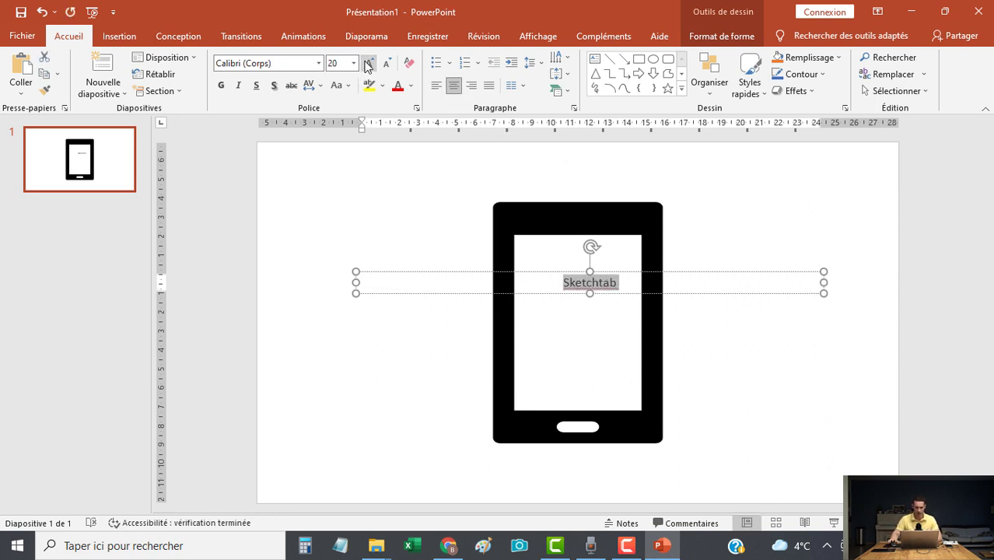
pyautogui.click(369, 63)
pyautogui.click(369, 63)
pyautogui.click(369, 63)
pyautogui.click(369, 63)
pyautogui.click(369, 63)
pyautogui.click(369, 63)
pyautogui.click(369, 63)
pyautogui.click(369, 63)
pyautogui.click(369, 63)
pyautogui.click(369, 63)
pyautogui.click(369, 63)
pyautogui.click(368, 63)
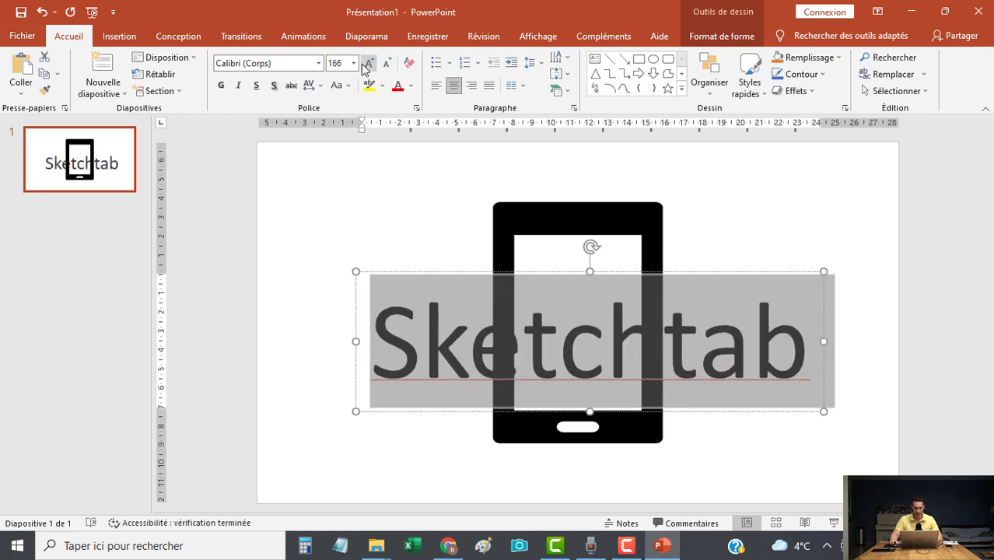
pyautogui.click(224, 86)
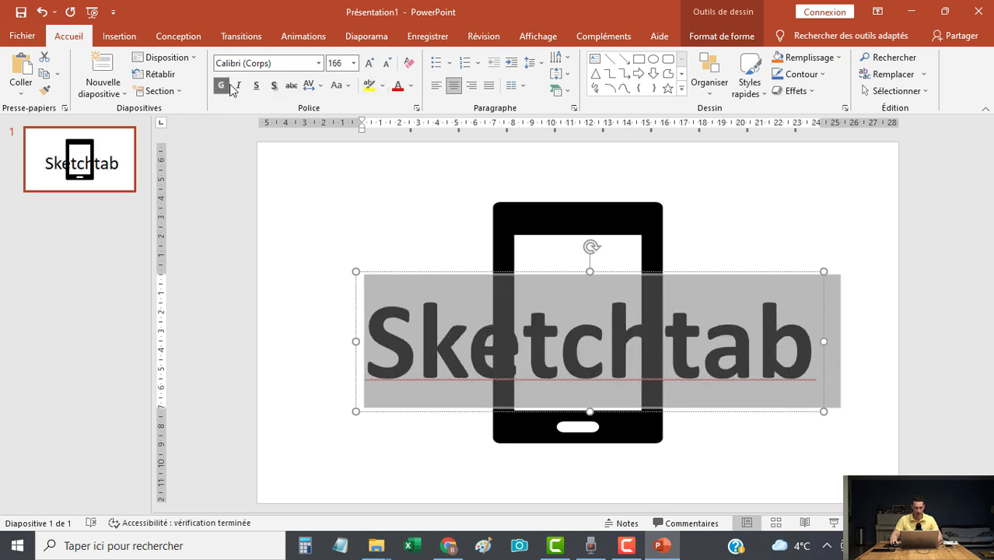
# Set the Sketchtab text to Aharoni at size 115 and give its box a white fill.
pyautogui.click(319, 63)
pyautogui.write('Aharoni')
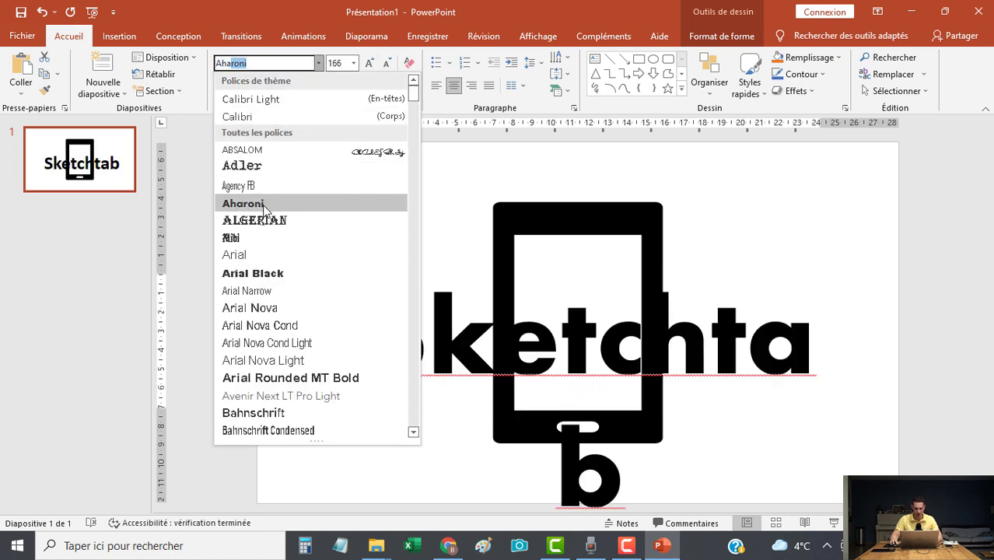
pyautogui.click(267, 207)
pyautogui.click(387, 63)
pyautogui.click(387, 63)
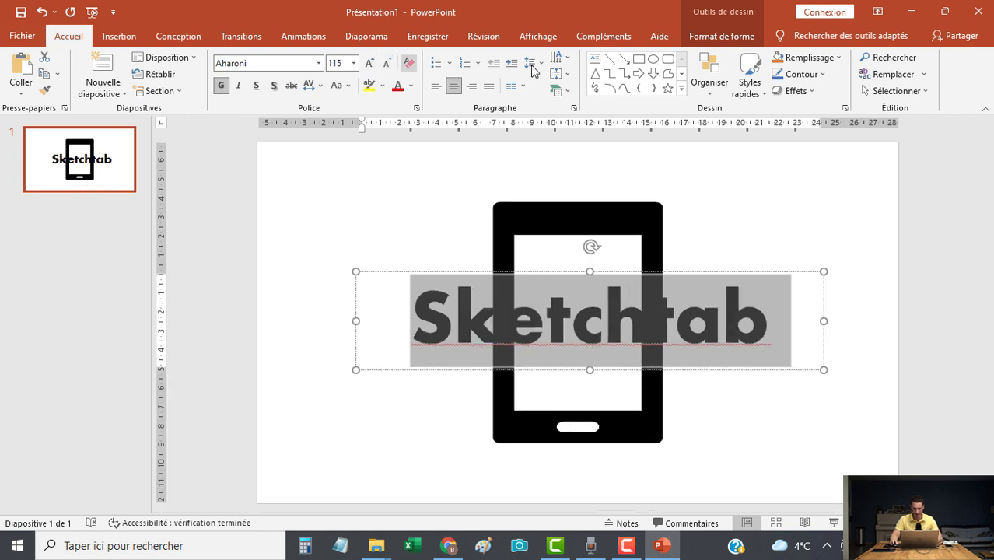
pyautogui.click(722, 36)
pyautogui.click(436, 57)
pyautogui.click(380, 86)
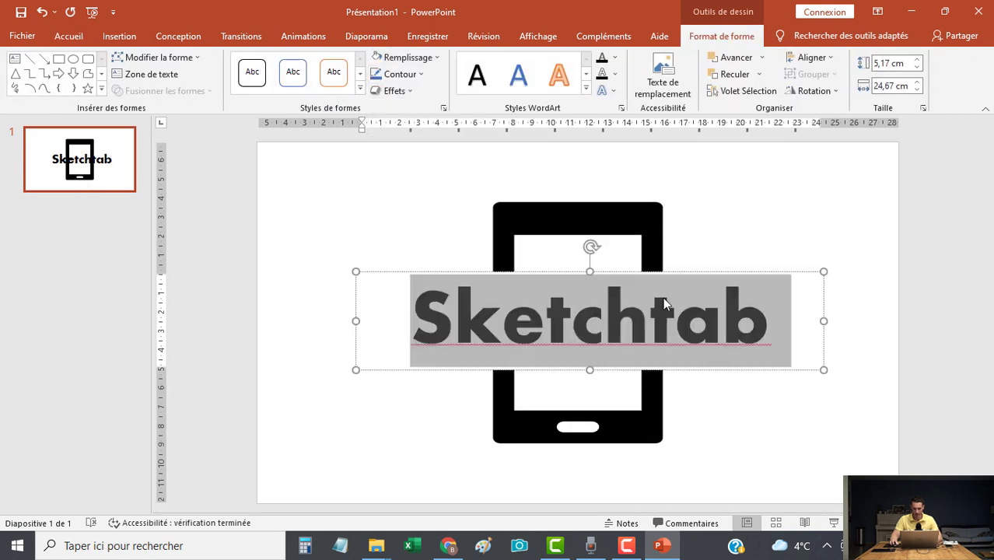
# Ignore the spelling warning on Sketchtab and centre the logo text over the phone icon.
pyautogui.rightClick(719, 343)
pyautogui.click(760, 378)
pyautogui.click(674, 362)
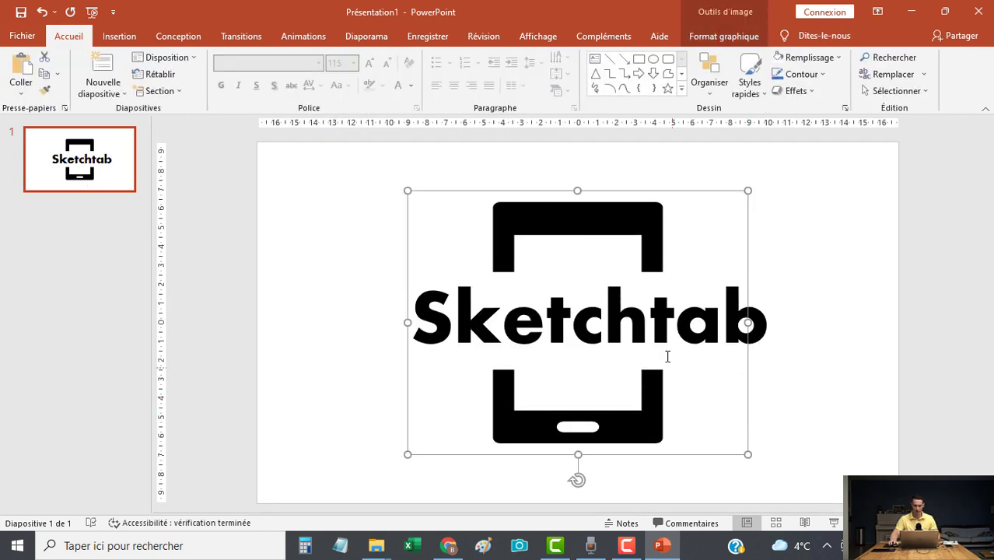
pyautogui.moveTo(722, 373); pyautogui.dragTo(712, 367)
pyautogui.click(828, 466)
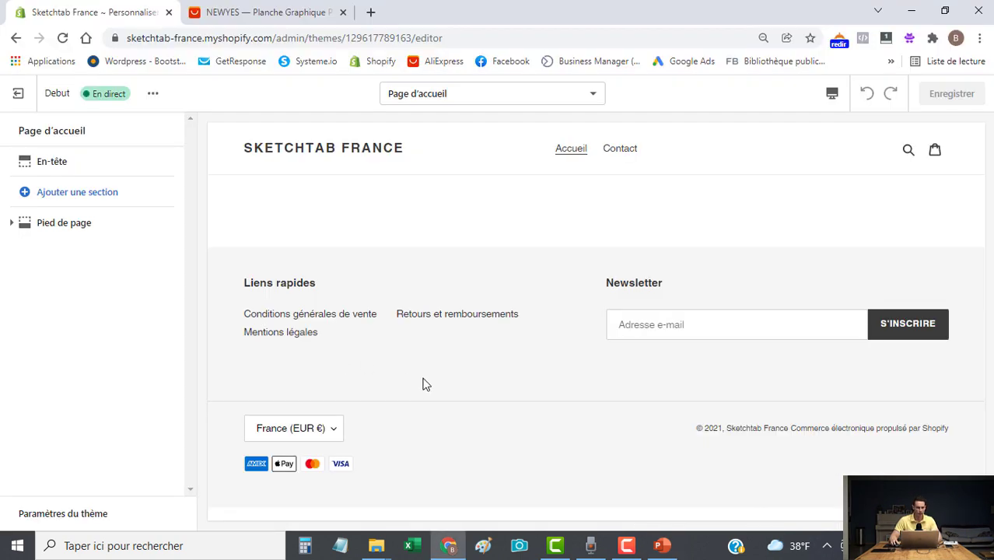
# In the En-tête settings, upload the Logo Sketchtab file and select it as the header logo.
pyautogui.click(62, 170)
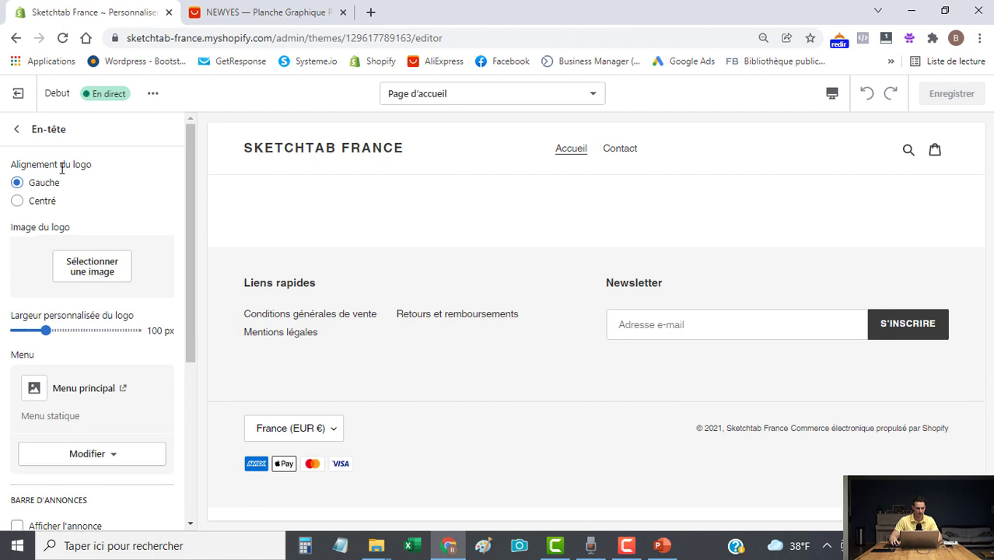
pyautogui.click(91, 269)
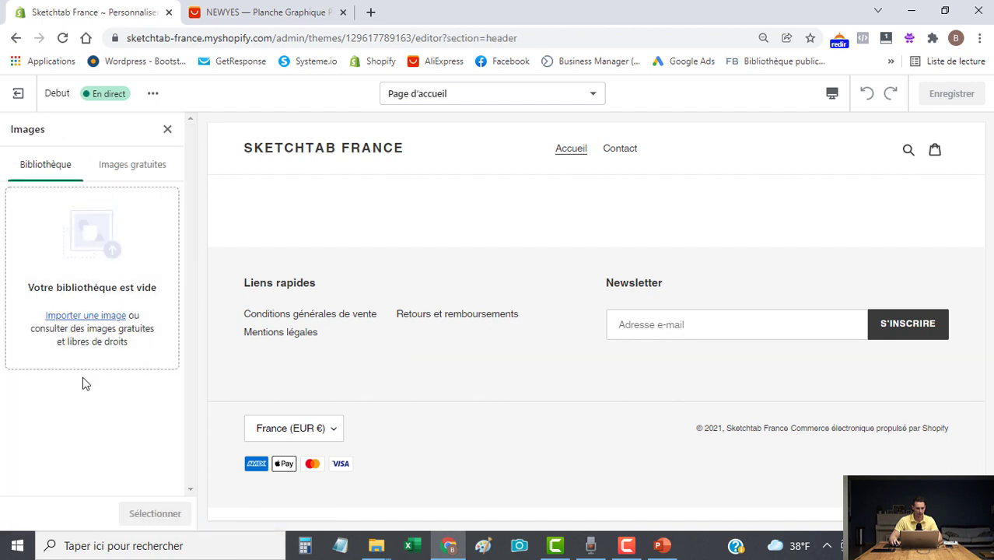
pyautogui.click(87, 317)
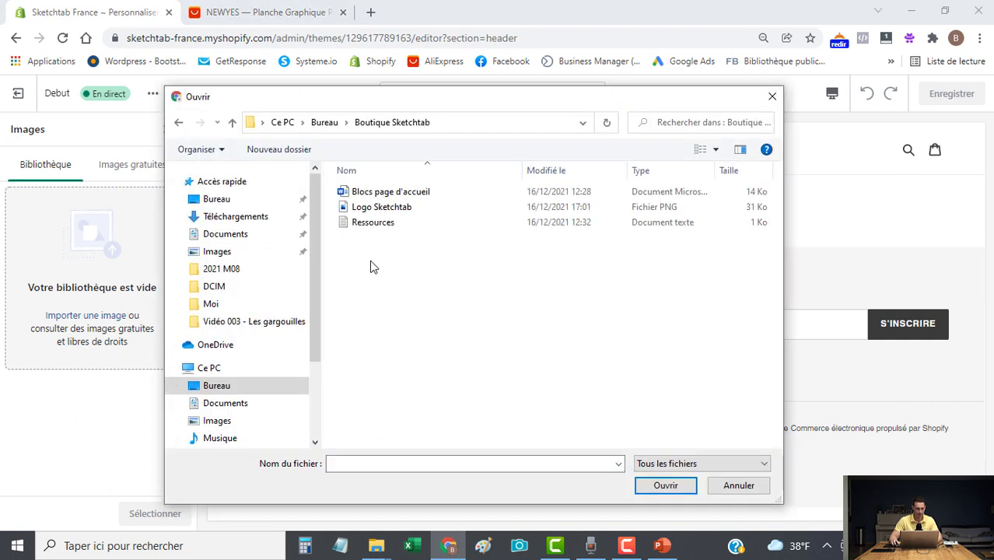
pyautogui.click(368, 211)
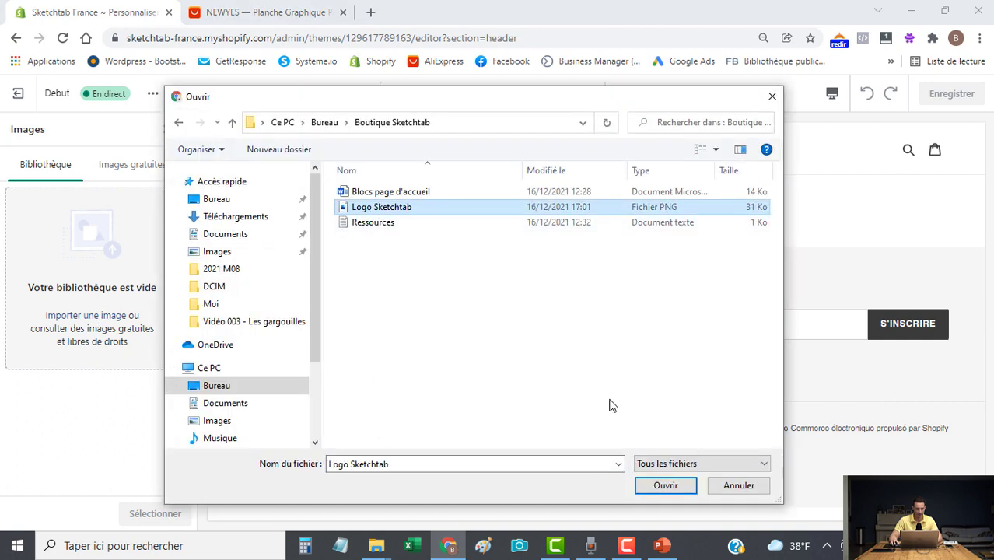
pyautogui.click(666, 485)
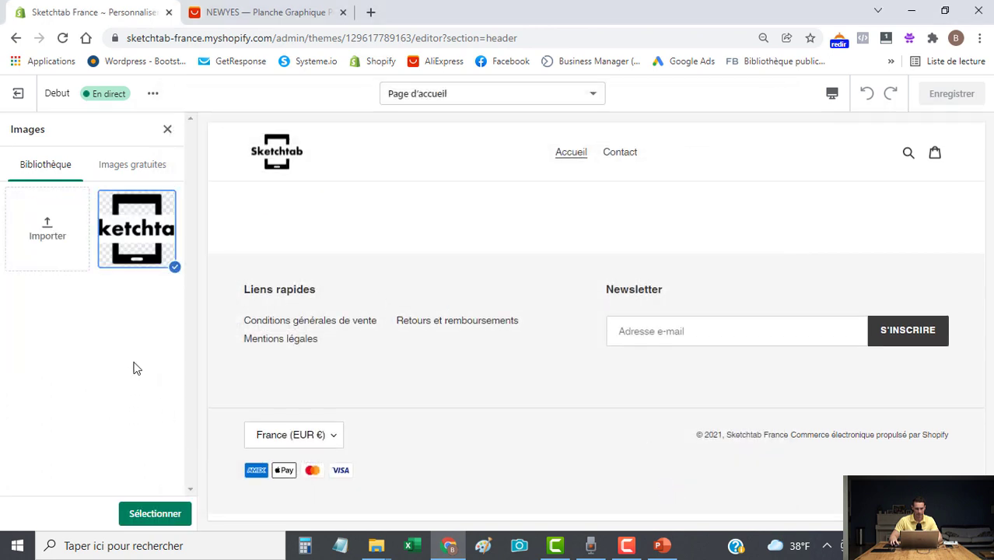
pyautogui.click(155, 515)
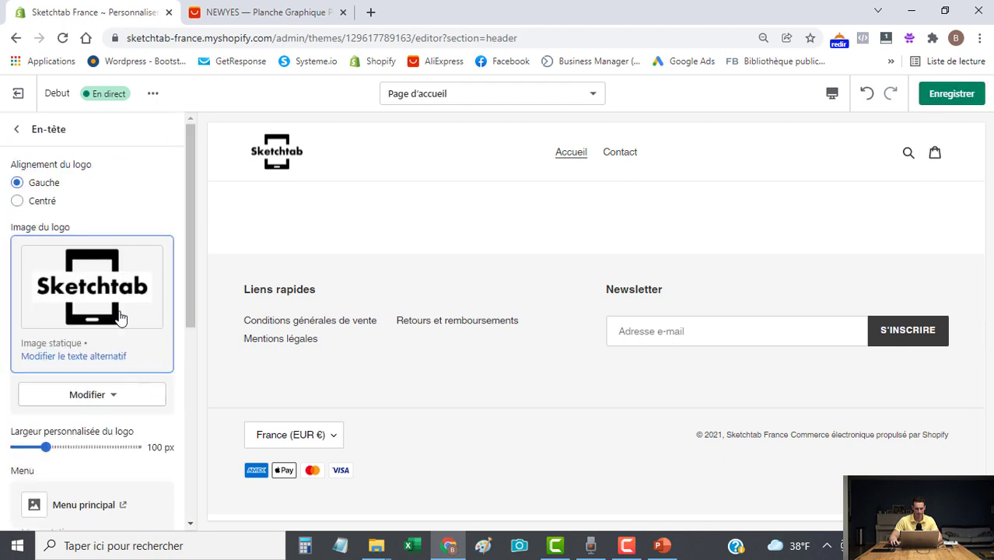
# Set the custom logo width to 140 px, preview on Mobile and Bureau, then save.
pyautogui.moveTo(46, 447); pyautogui.dragTo(70, 447)
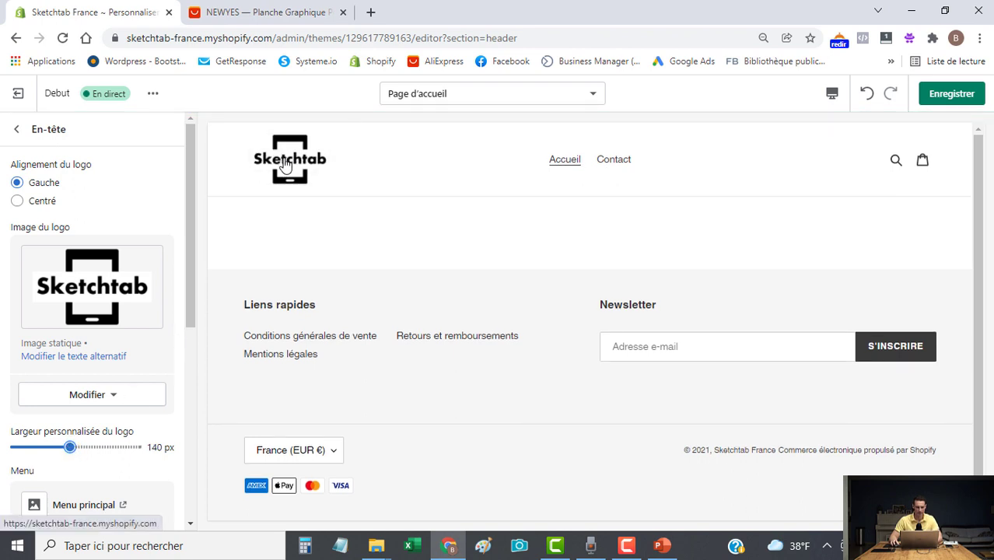
pyautogui.click(832, 94)
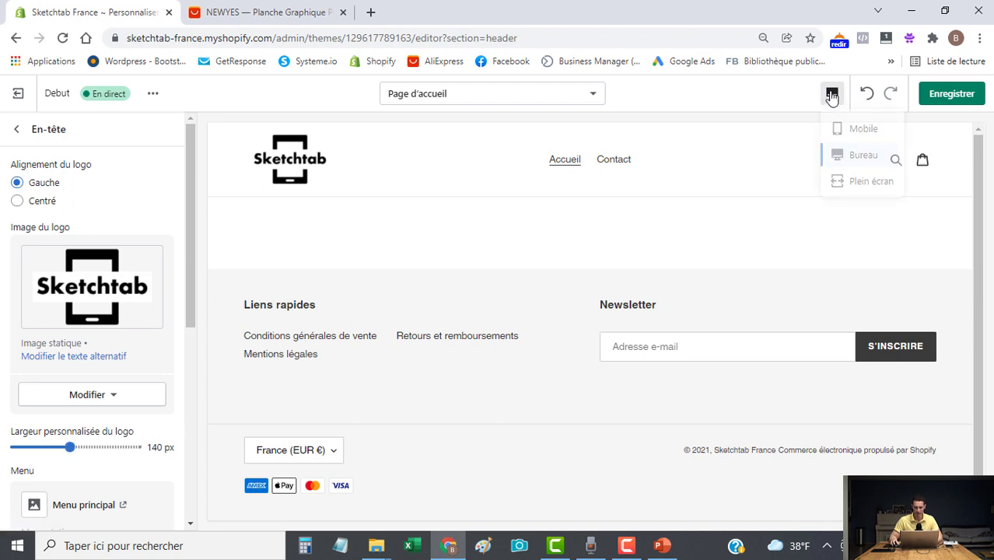
pyautogui.click(863, 132)
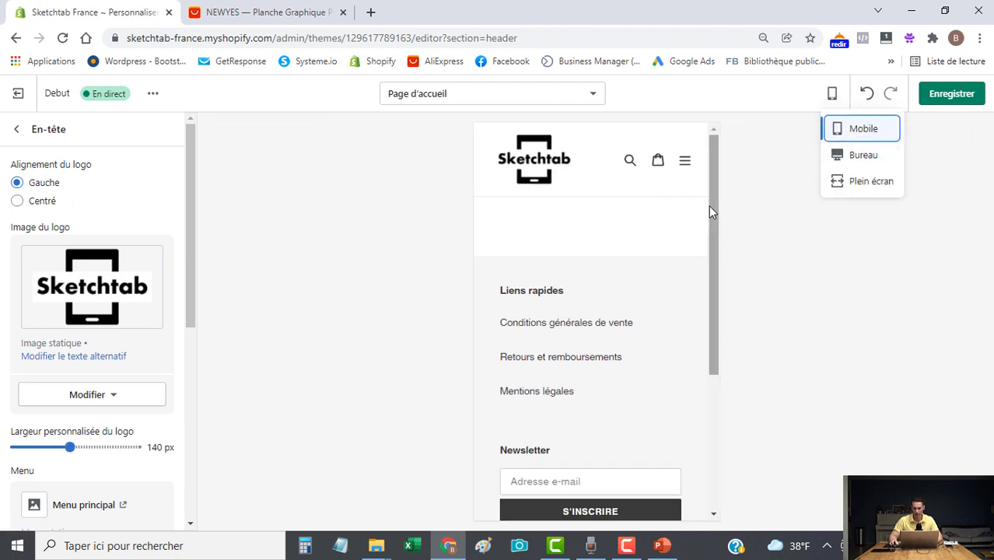
pyautogui.click(856, 156)
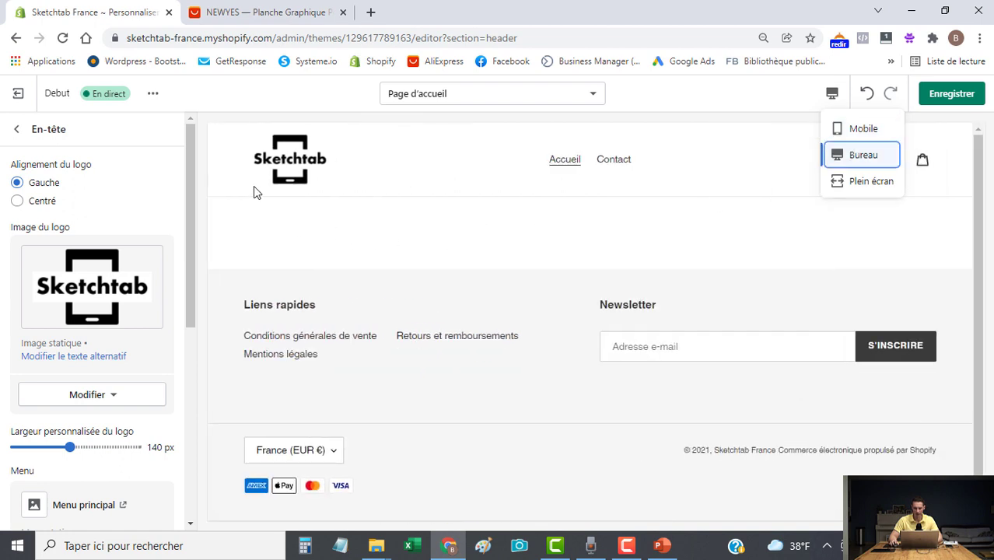
pyautogui.click(960, 99)
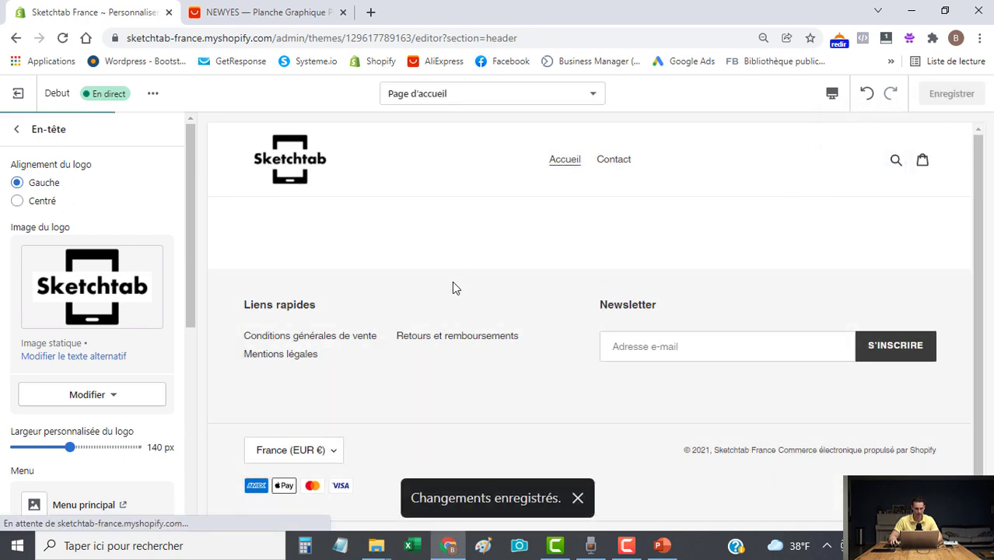
pyautogui.scroll(-3, 78, 264)
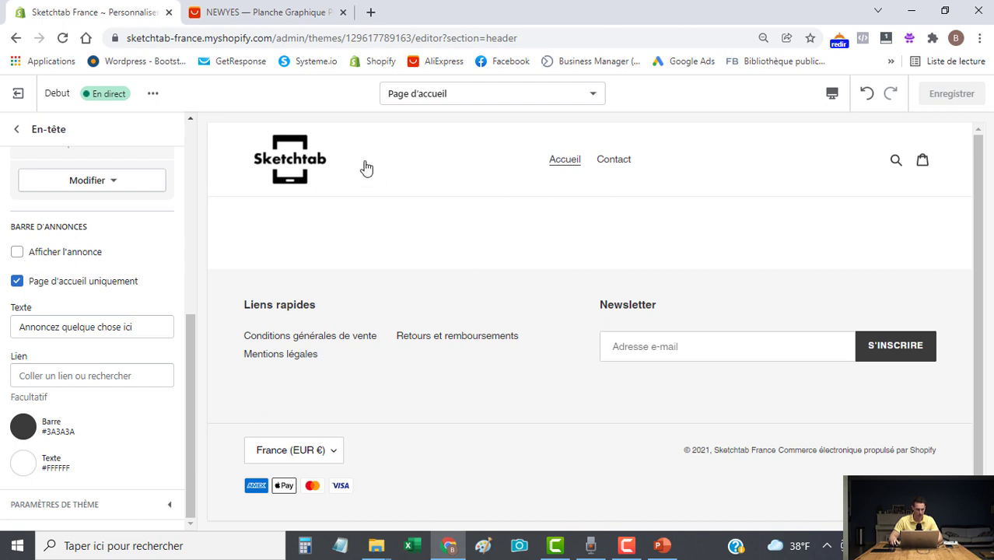
# Enable the announcement with text 'Vente flash jusqu'à minuit !', save, and return to the section list.
pyautogui.click(17, 253)
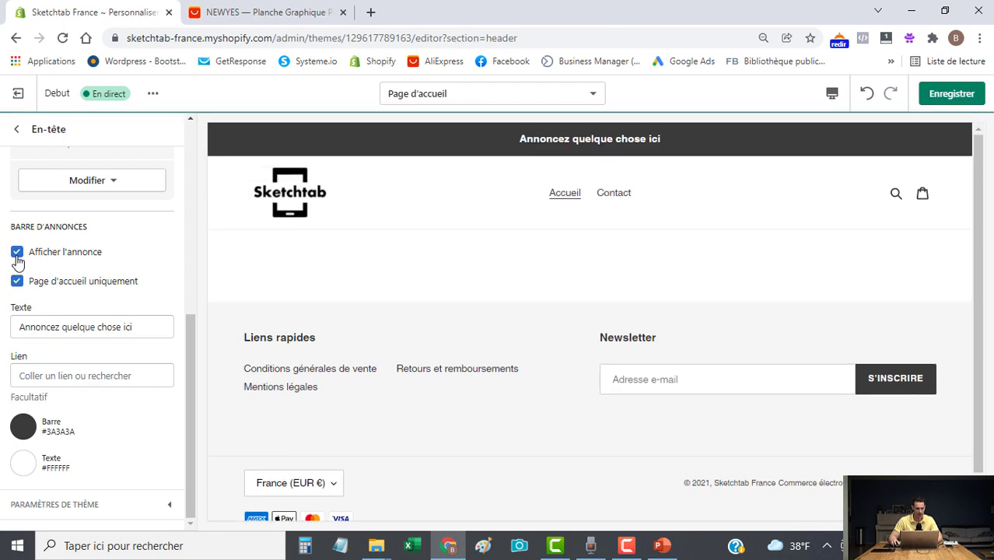
pyautogui.moveTo(156, 326); pyautogui.dragTo(2, 305)
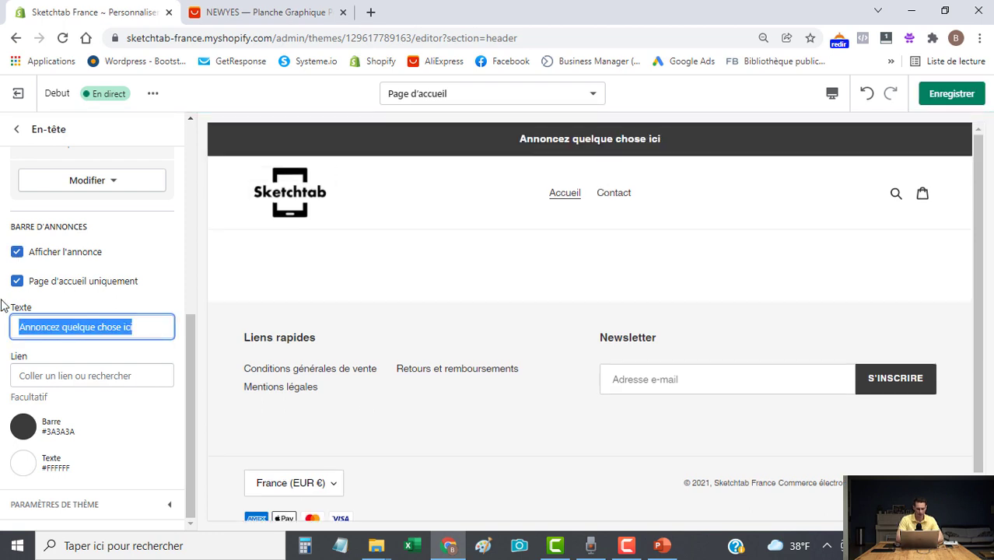
pyautogui.write('Vente flash jusqu')
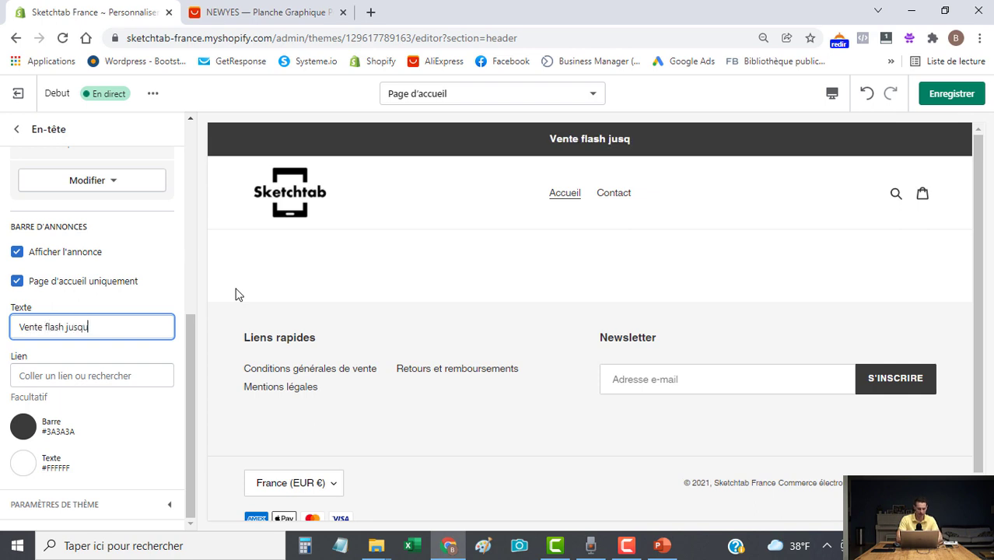
pyautogui.write("'à min")
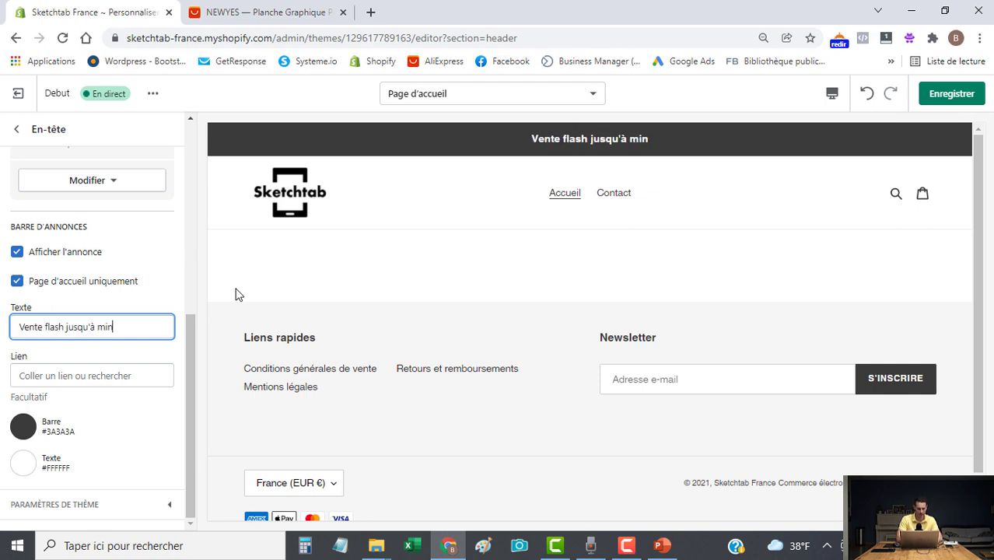
pyautogui.write('uit !')
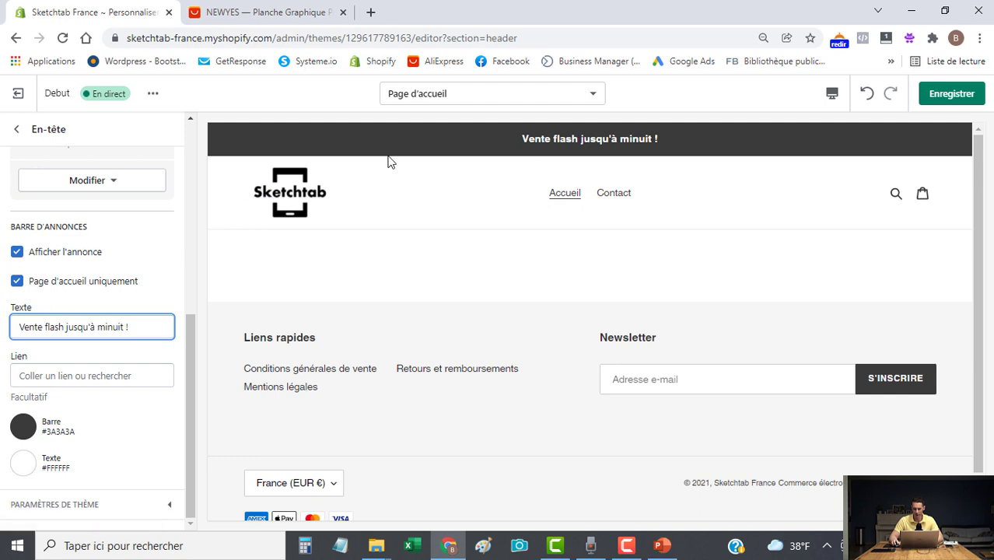
pyautogui.click(951, 94)
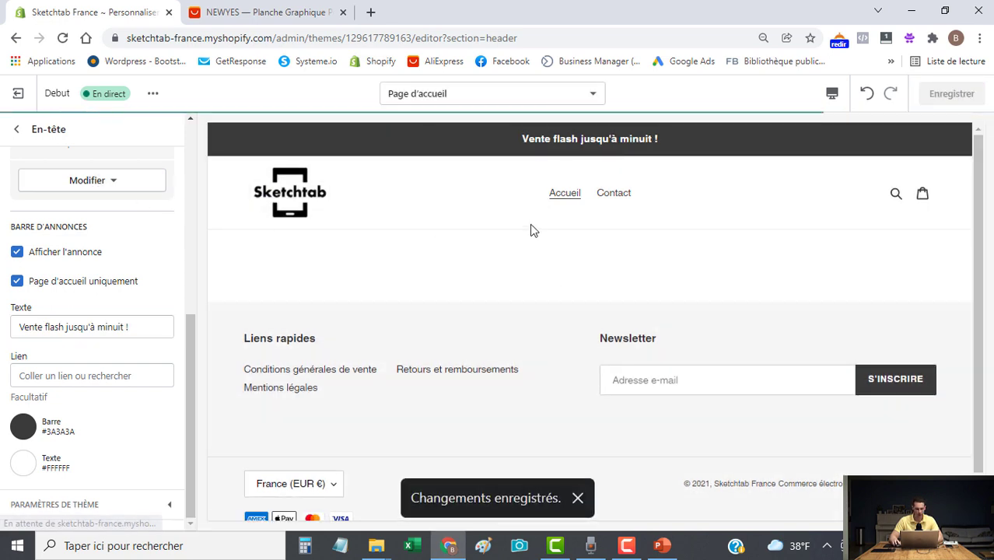
pyautogui.click(17, 129)
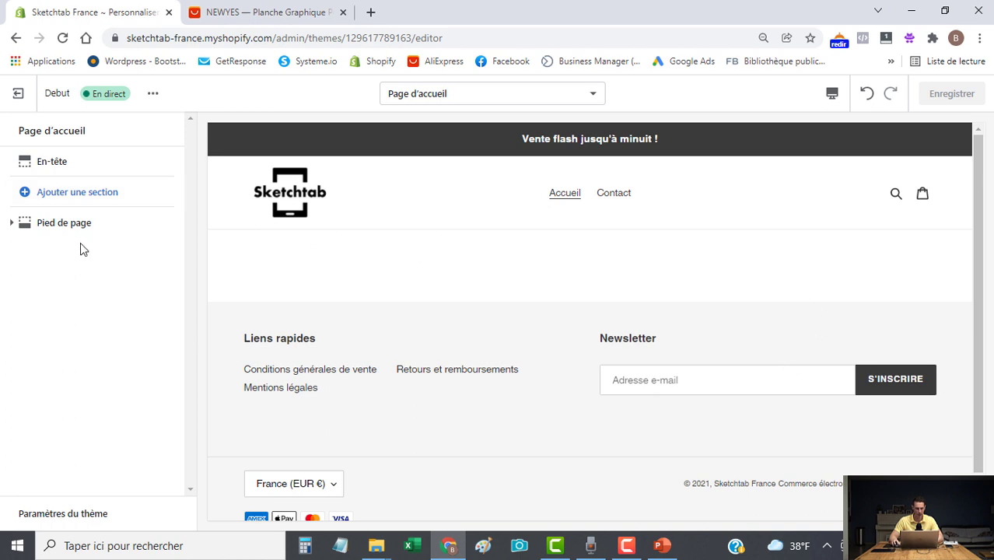
# Open the iStock site in a new tab and search its images for 'enfant heureux'.
pyautogui.click(372, 13)
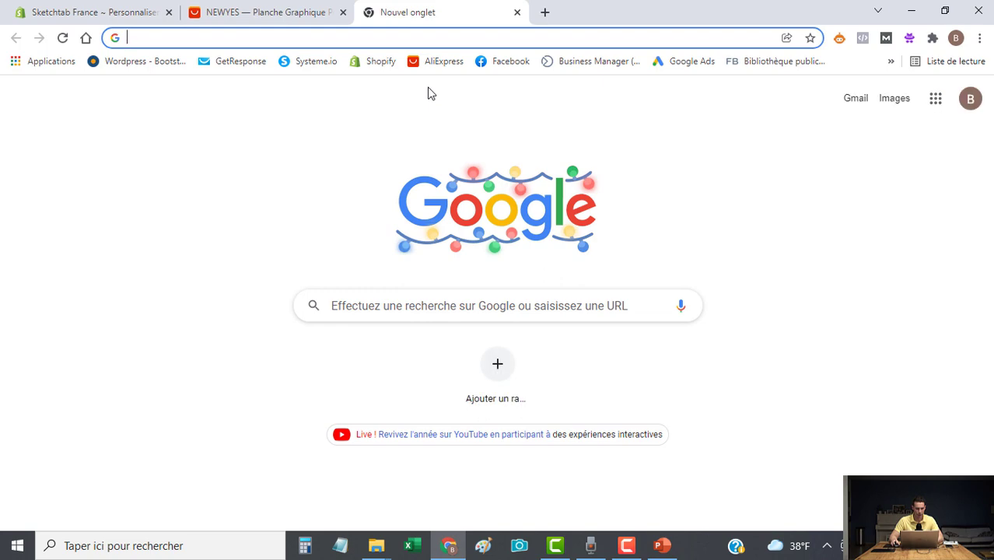
pyautogui.write('istock')
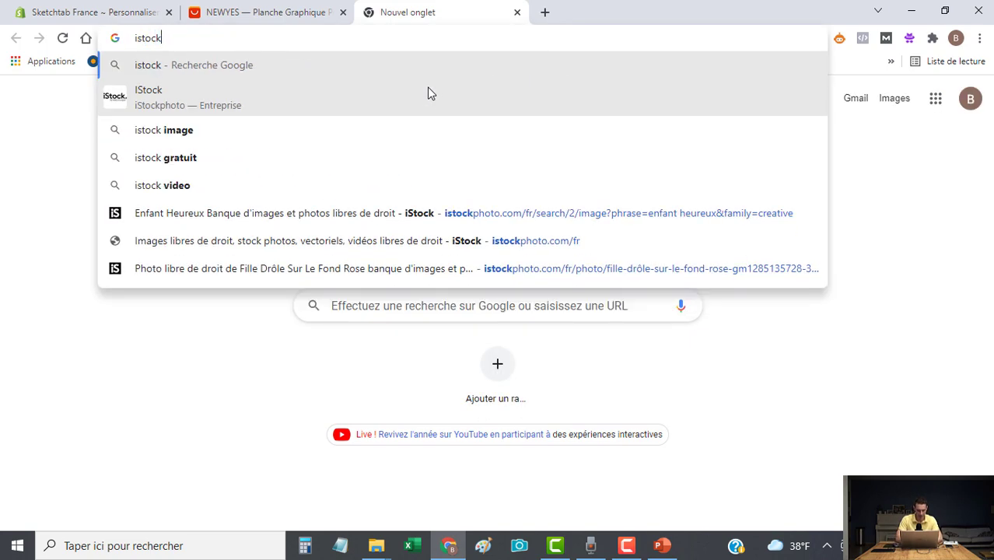
pyautogui.press('Return')
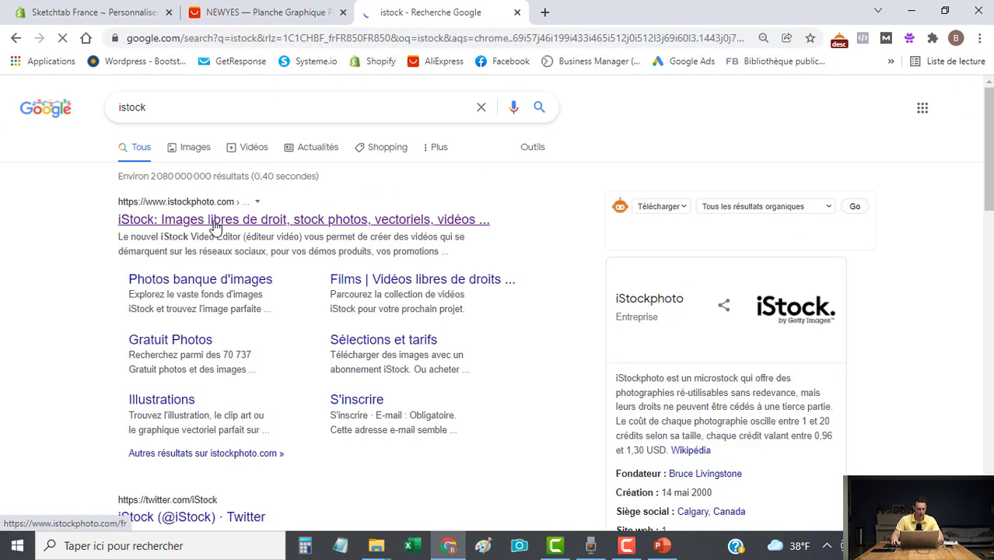
pyautogui.click(216, 221)
pyautogui.click(325, 178)
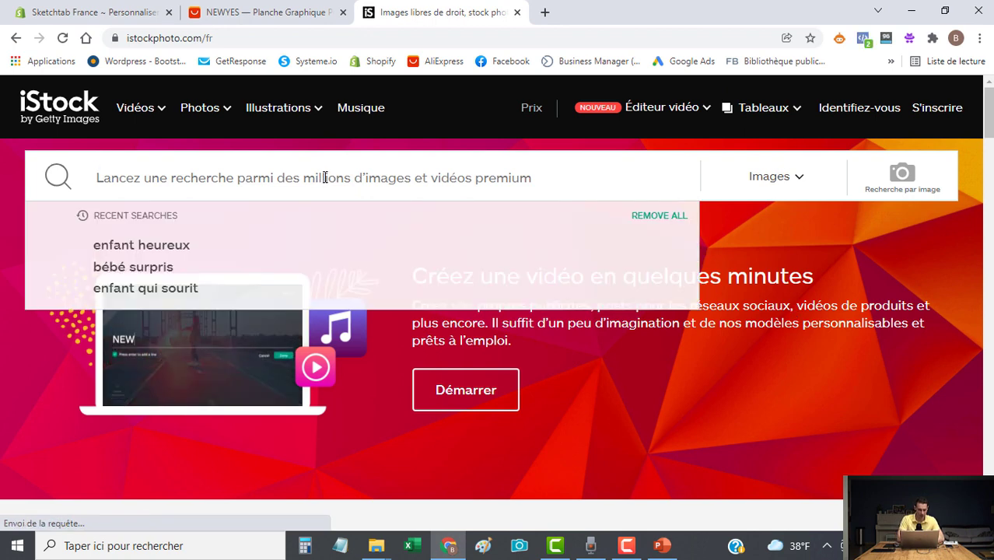
pyautogui.write('enfant heureu')
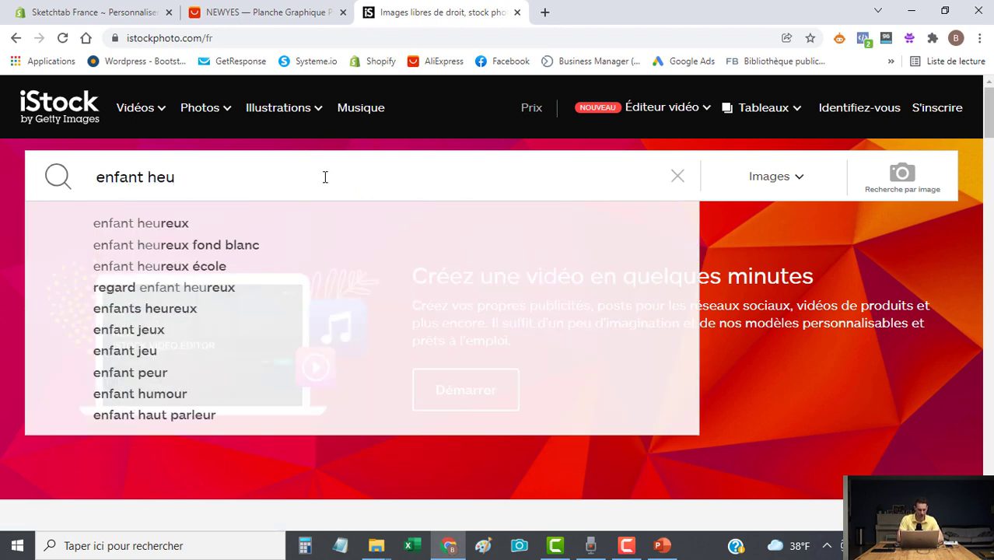
pyautogui.write('x')
pyautogui.press('Return')
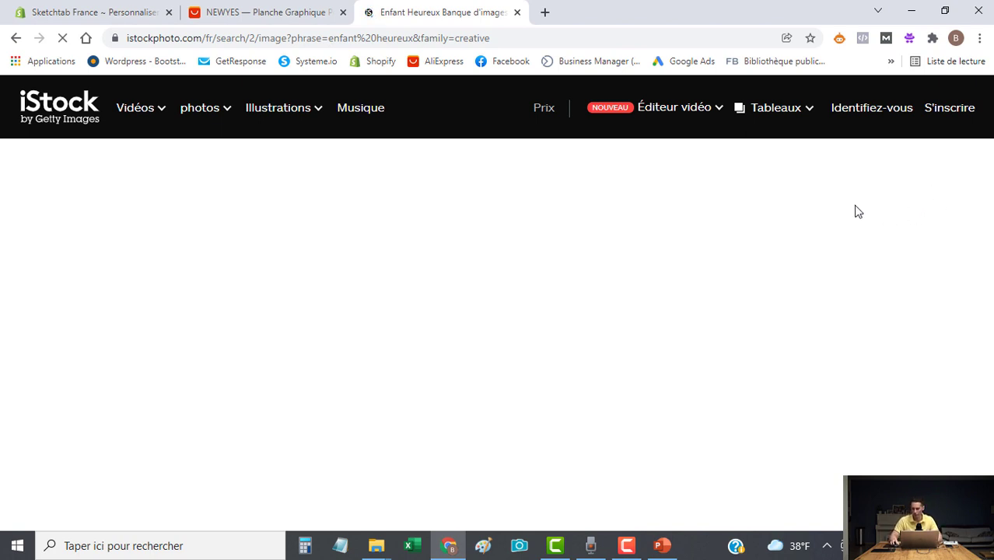
# Open the 'Fille drôle sur le fond rose' photo and select the 24,00 € single-image price.
pyautogui.scroll(-5, 843, 271)
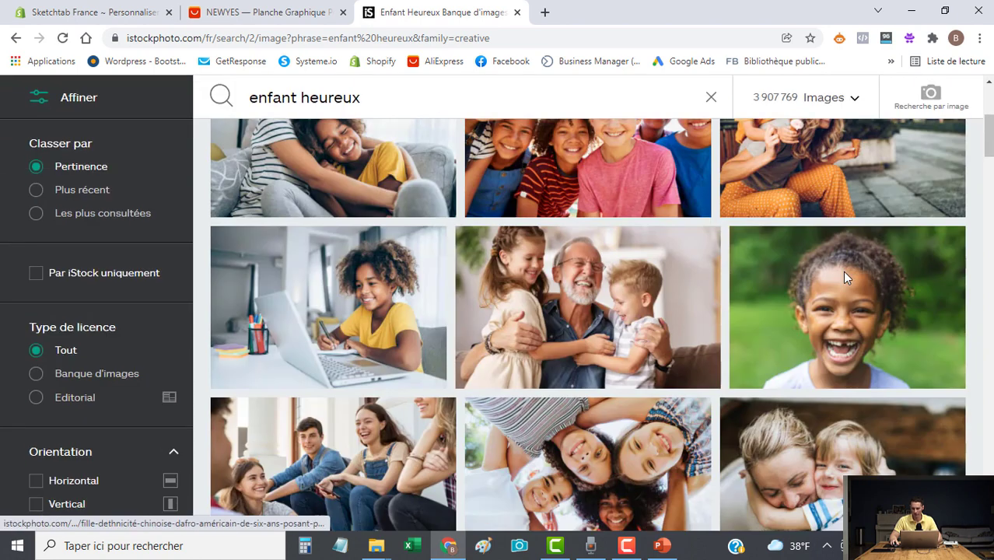
pyautogui.scroll(-3, 868, 381)
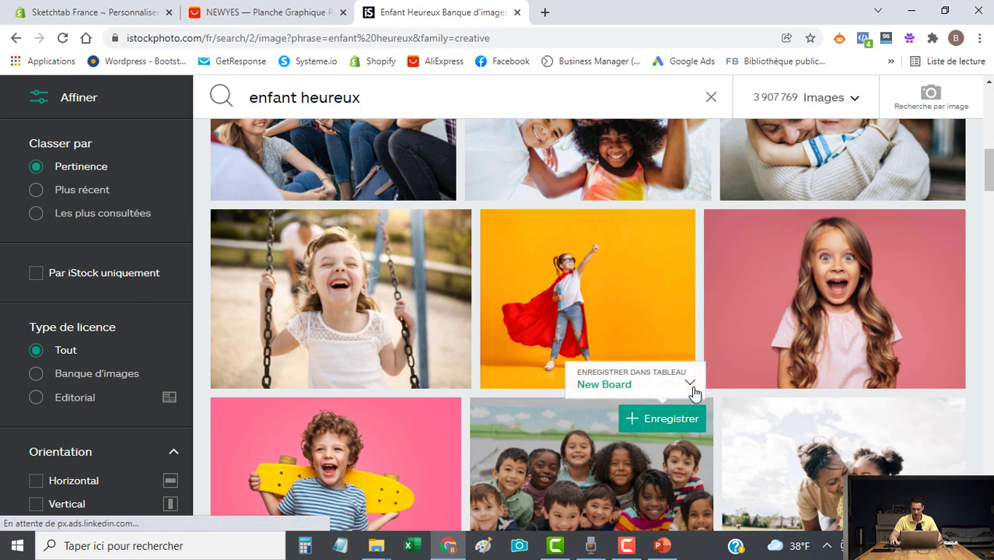
pyautogui.click(824, 314)
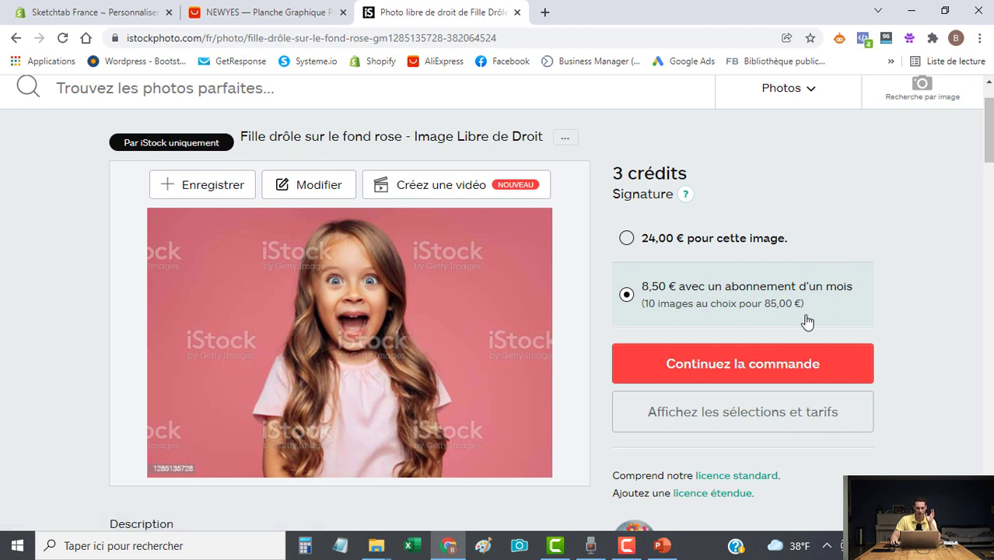
pyautogui.click(627, 239)
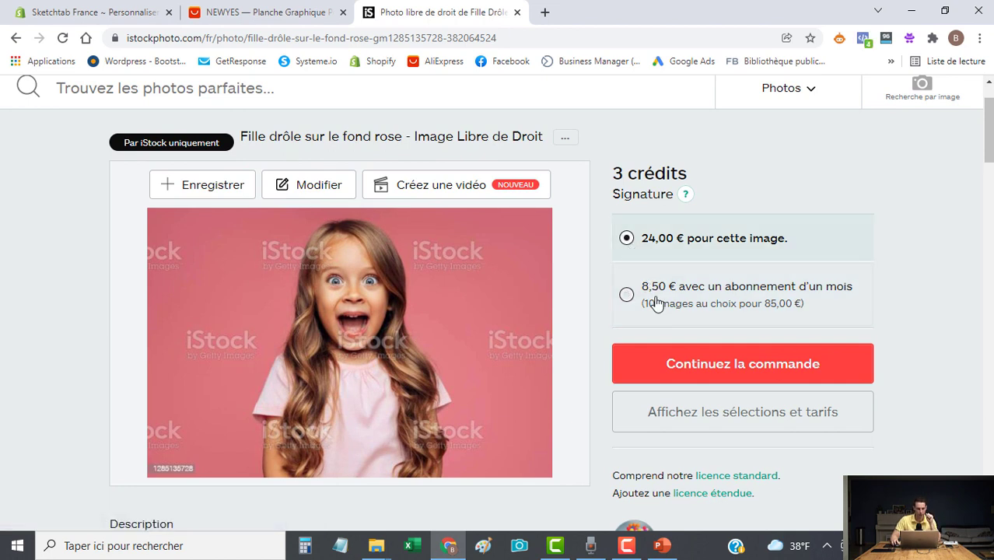
# Back in the Shopify theme editor, add a Diaporama section to the homepage.
pyautogui.click(111, 12)
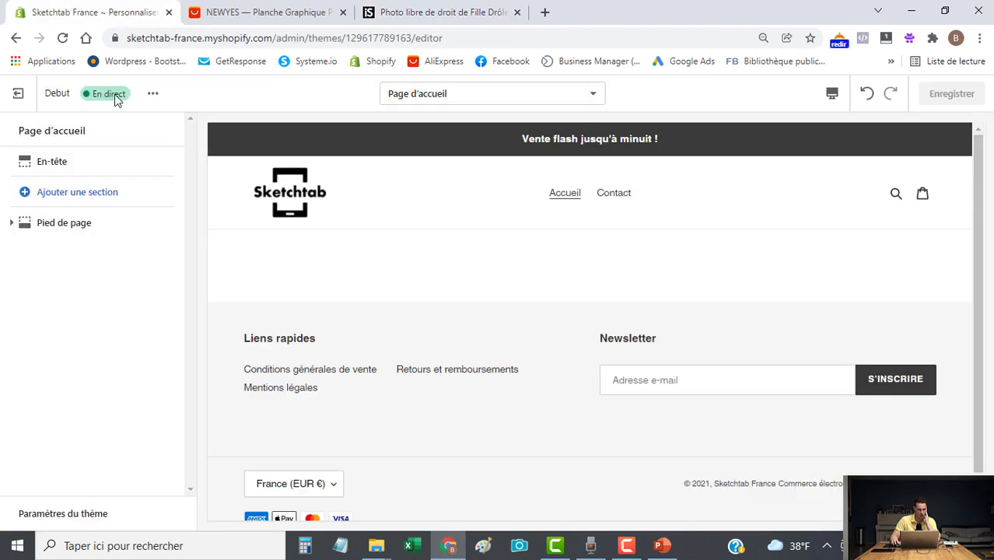
pyautogui.click(74, 194)
pyautogui.scroll(-2, 69, 451)
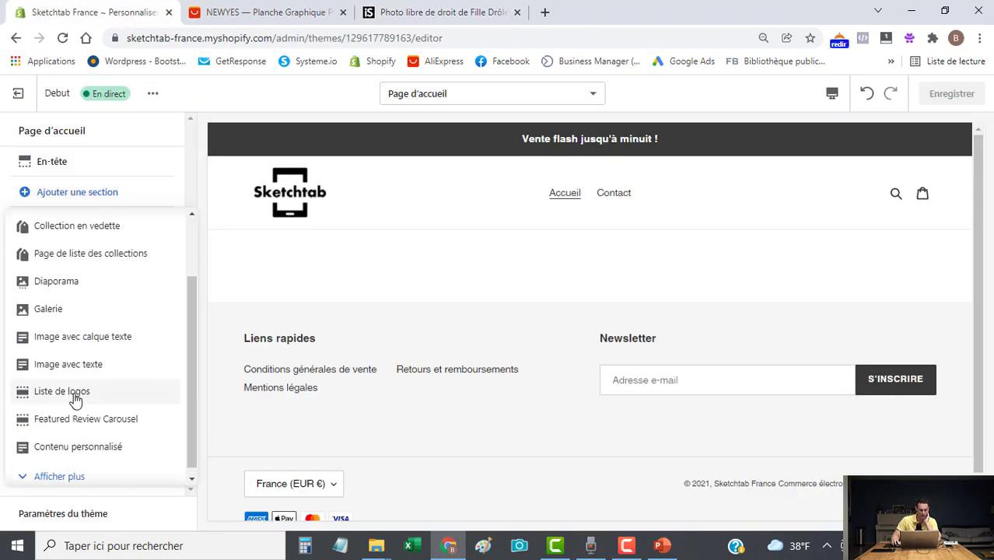
pyautogui.scroll(3, 86, 350)
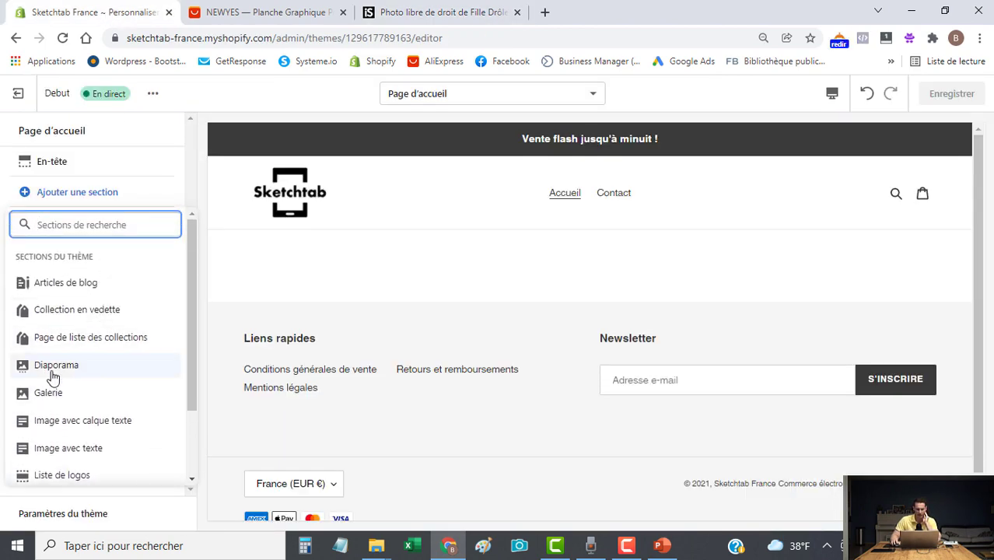
pyautogui.click(52, 367)
# Remove the second Diapositive block and open the remaining Diapositive (image) settings.
pyautogui.scroll(-3, 486, 361)
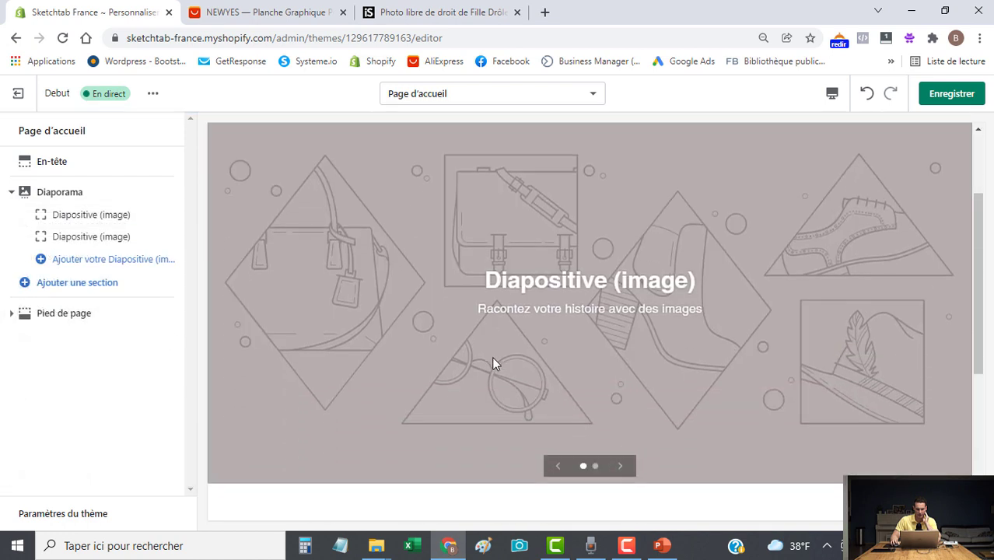
pyautogui.click(620, 376)
pyautogui.scroll(2, 626, 393)
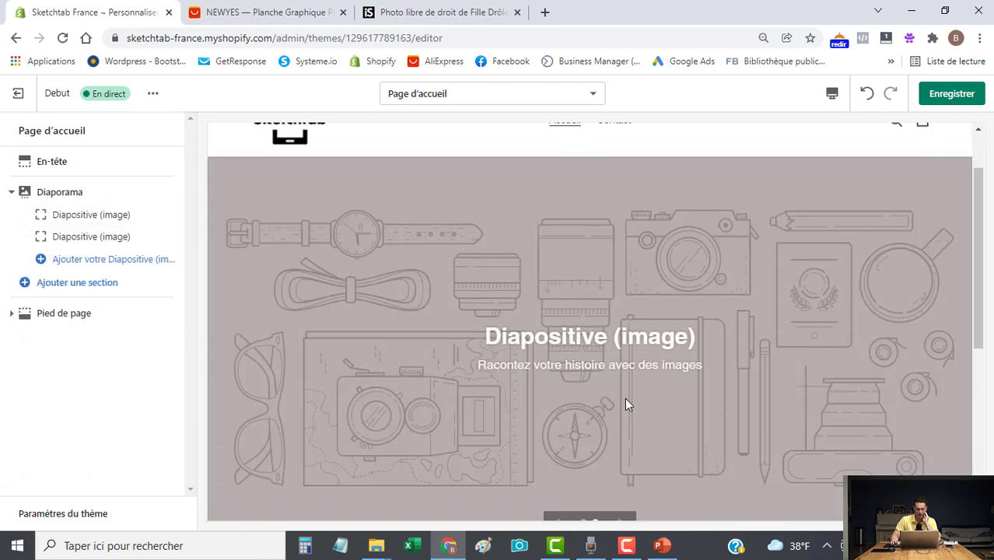
pyautogui.scroll(2, 444, 288)
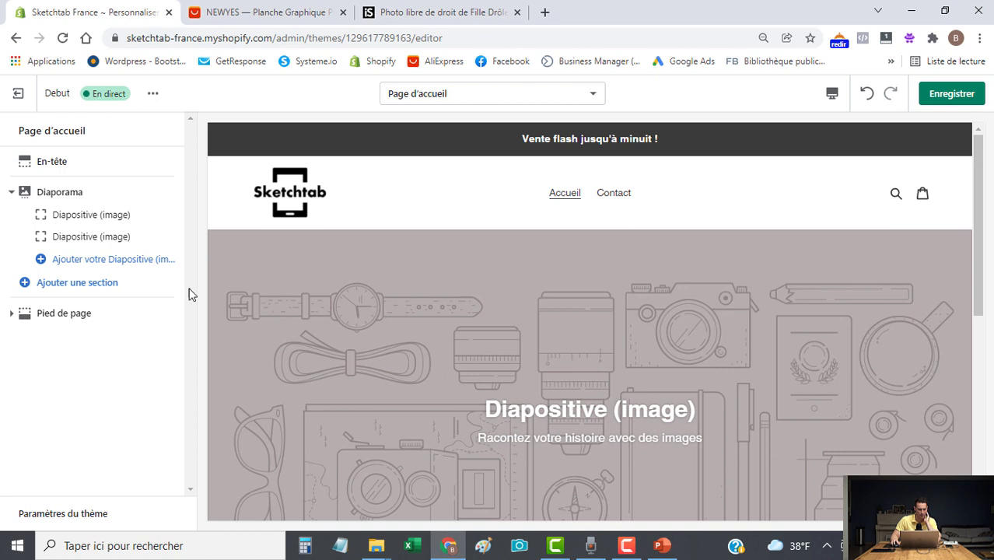
pyautogui.click(81, 237)
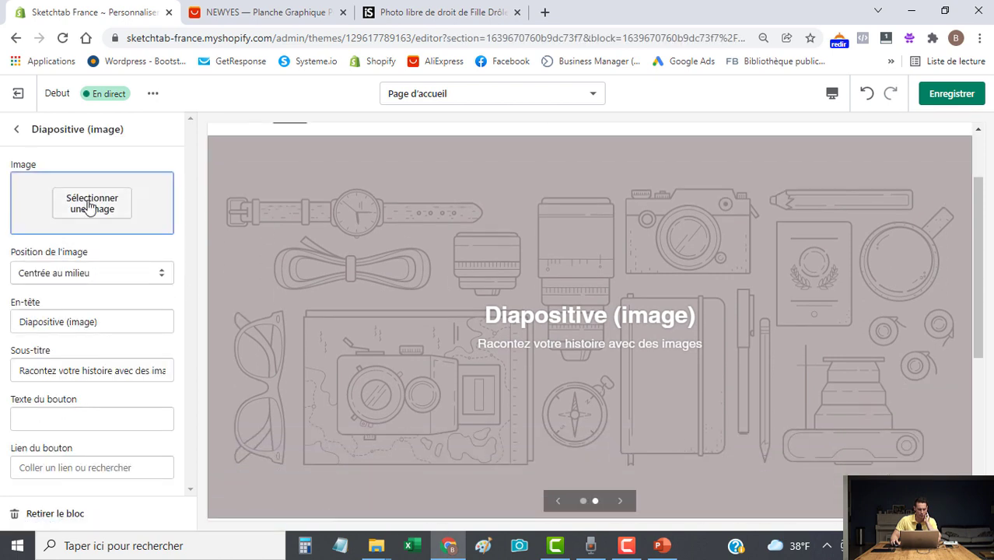
pyautogui.click(24, 520)
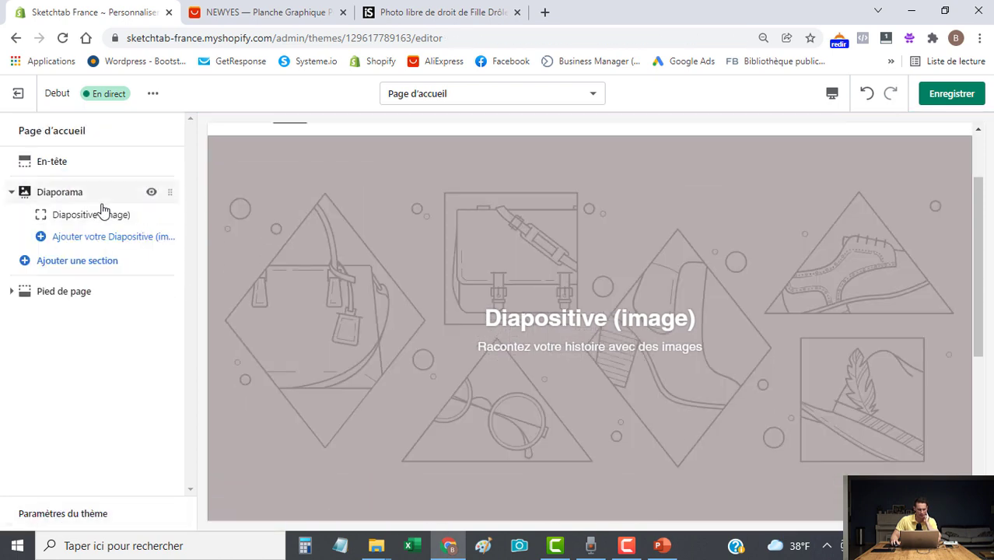
pyautogui.click(94, 223)
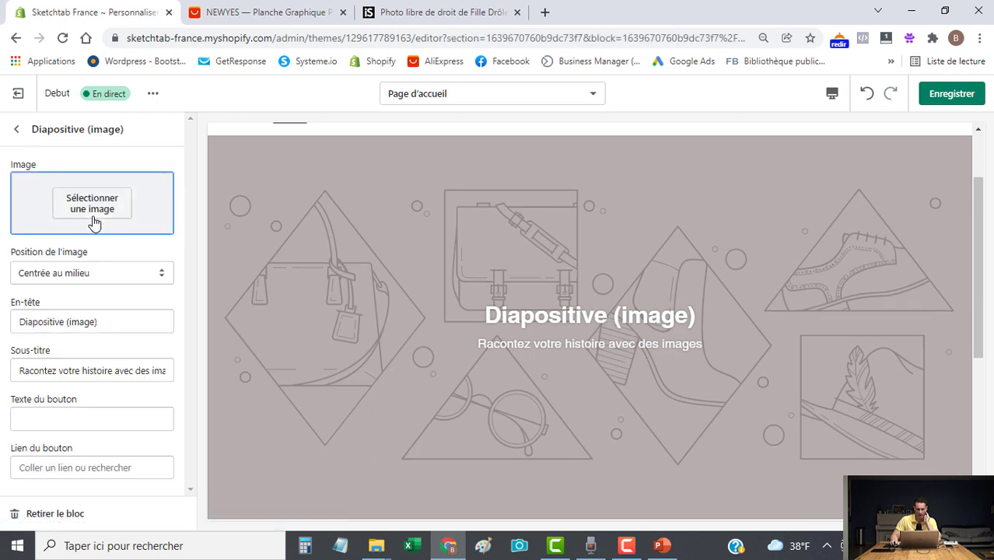
pyautogui.click(98, 207)
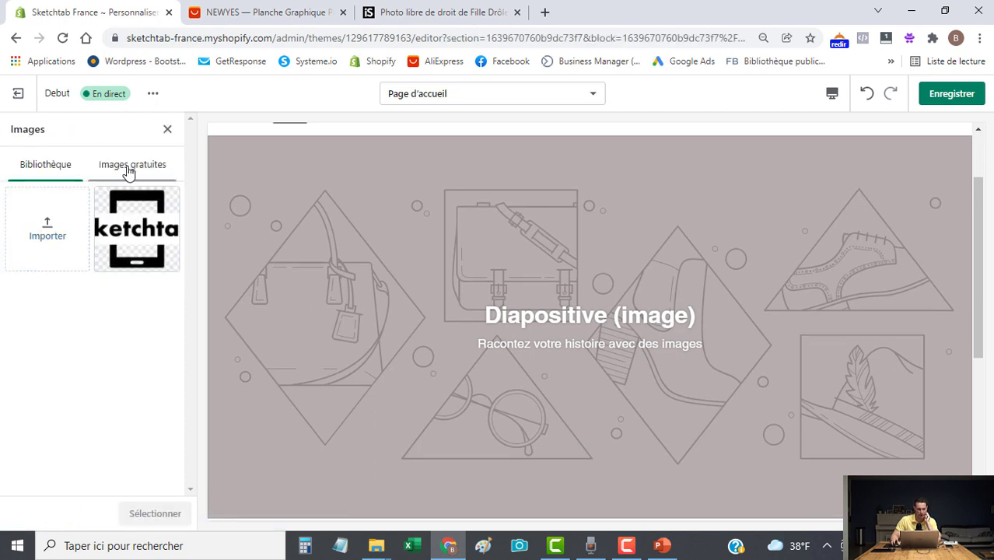
pyautogui.click(144, 168)
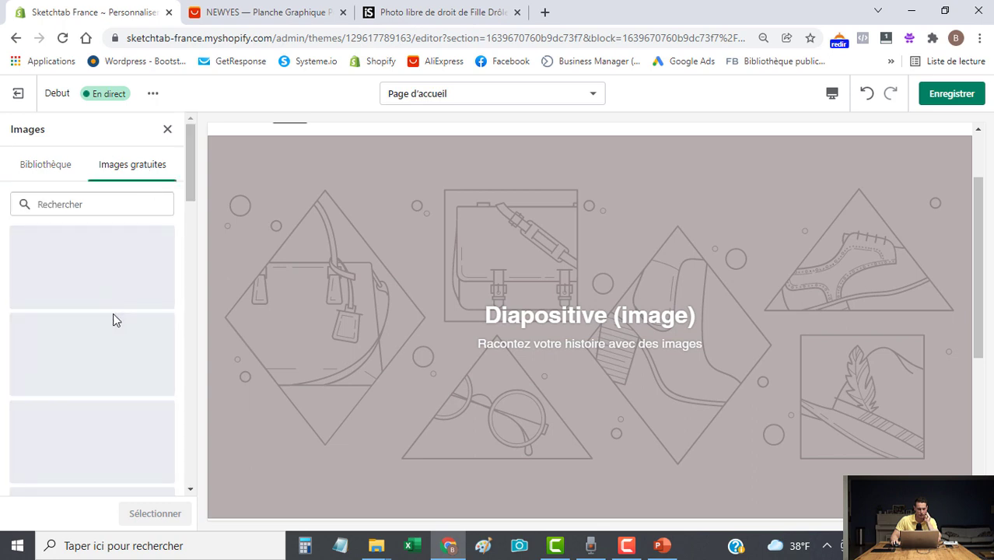
pyautogui.scroll(-1, 112, 295)
pyautogui.scroll(-7, 86, 435)
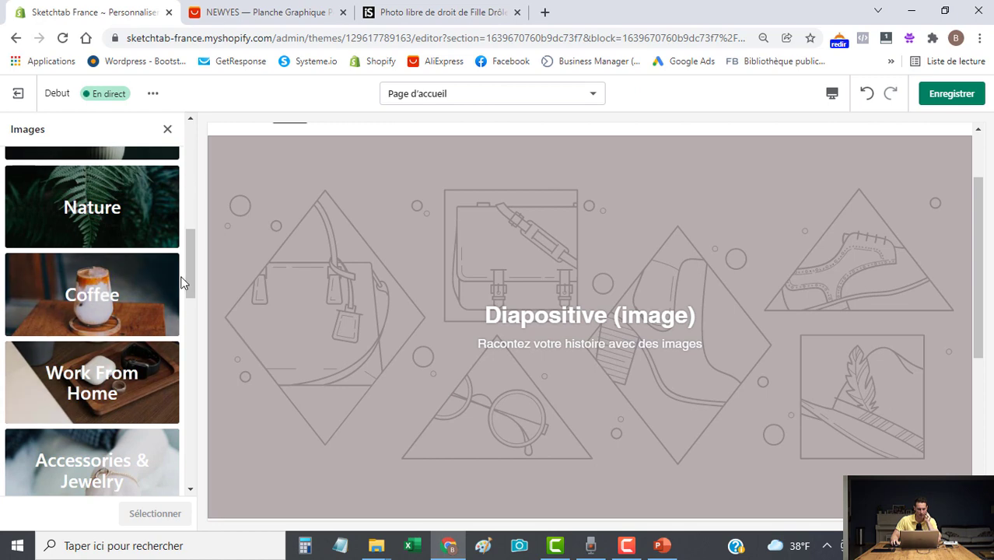
pyautogui.scroll(-4, 94, 430)
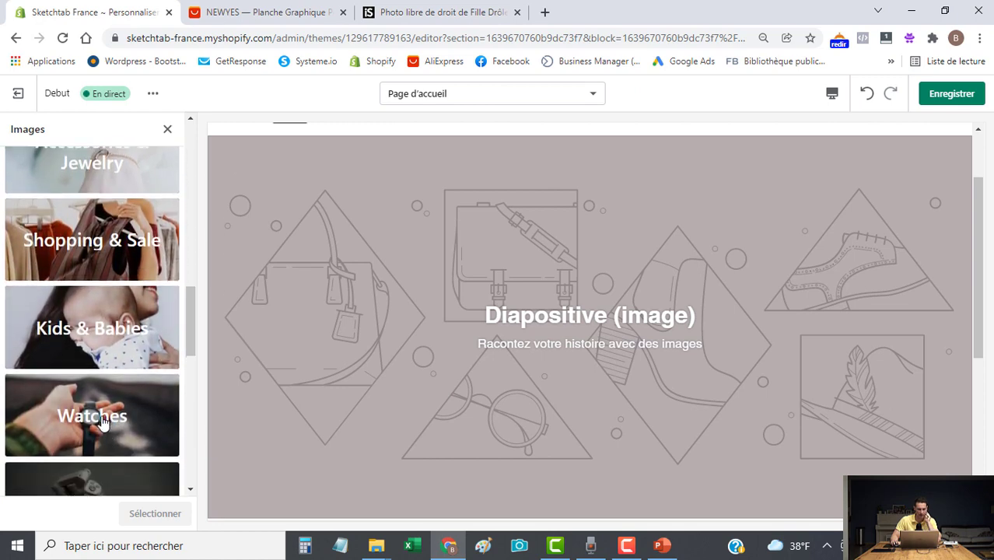
pyautogui.scroll(2, 112, 412)
pyautogui.click(115, 382)
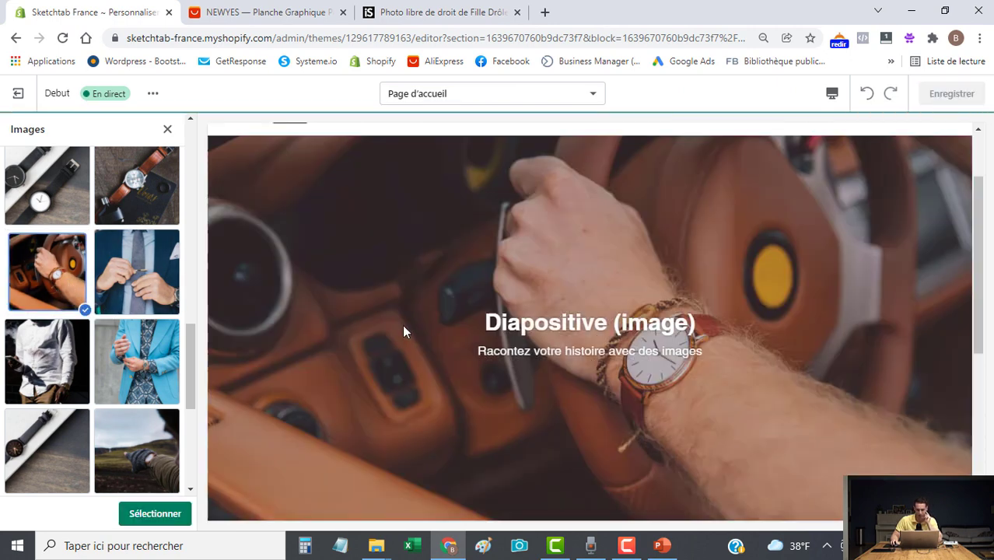
pyautogui.scroll(-3, 73, 358)
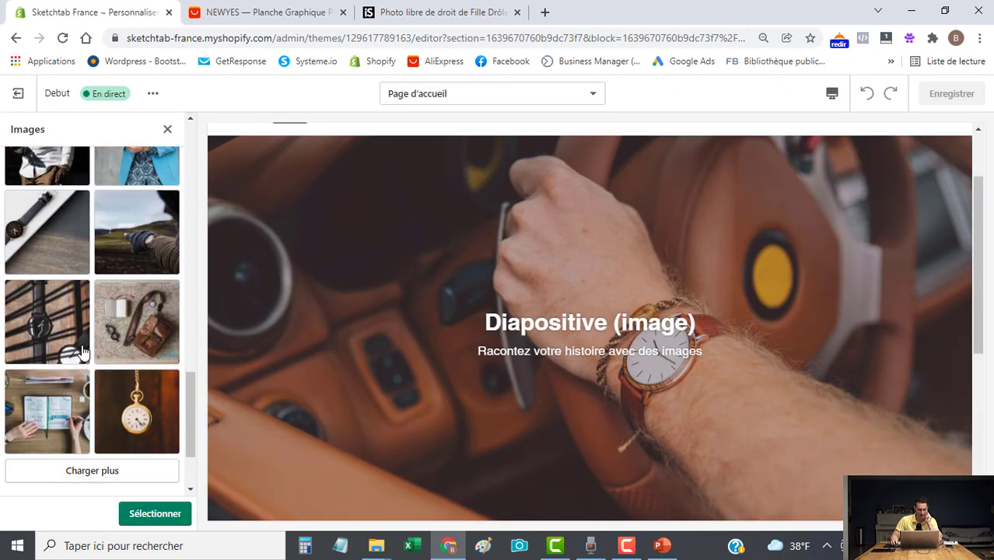
pyautogui.scroll(10, 70, 374)
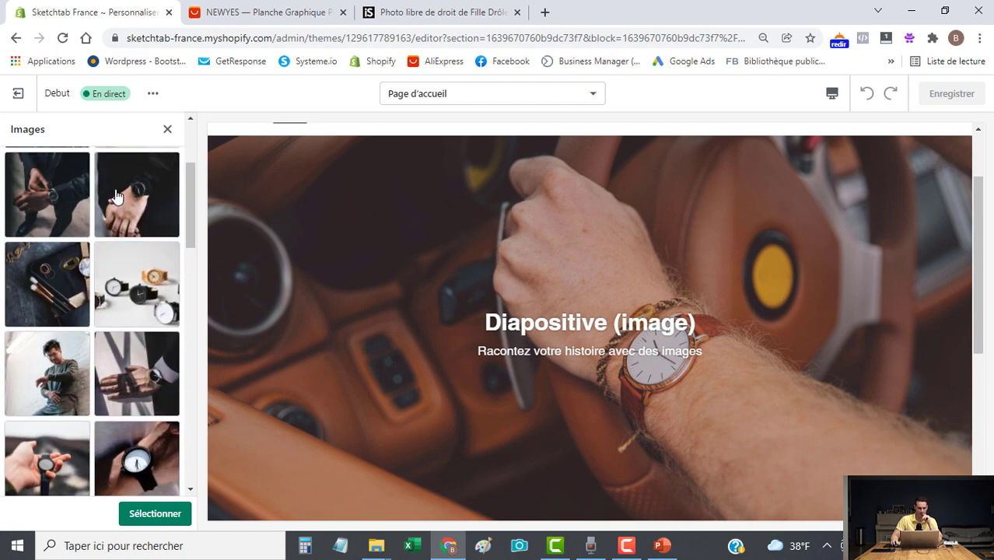
pyautogui.click(166, 131)
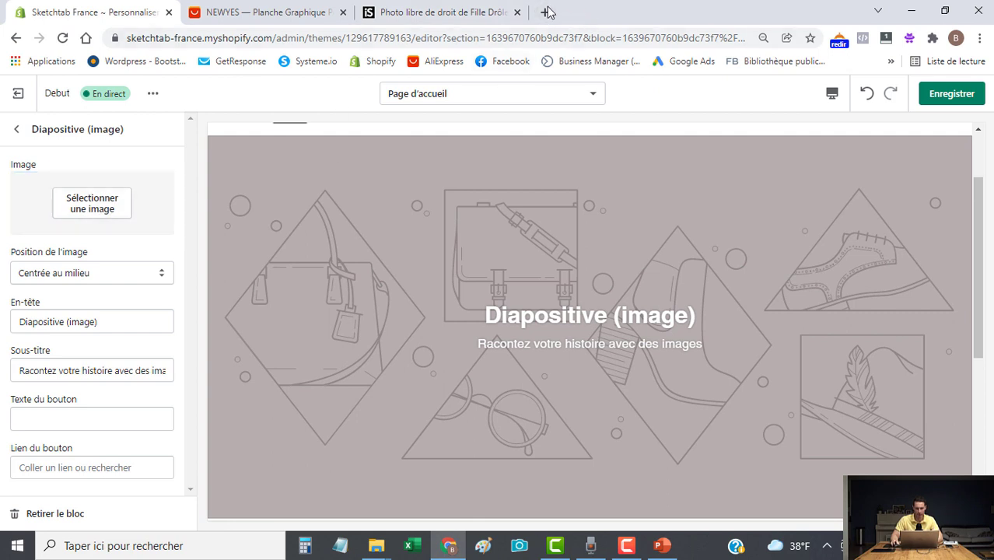
# Load pexels.com in a new tab, then open one more new tab.
pyautogui.click(547, 13)
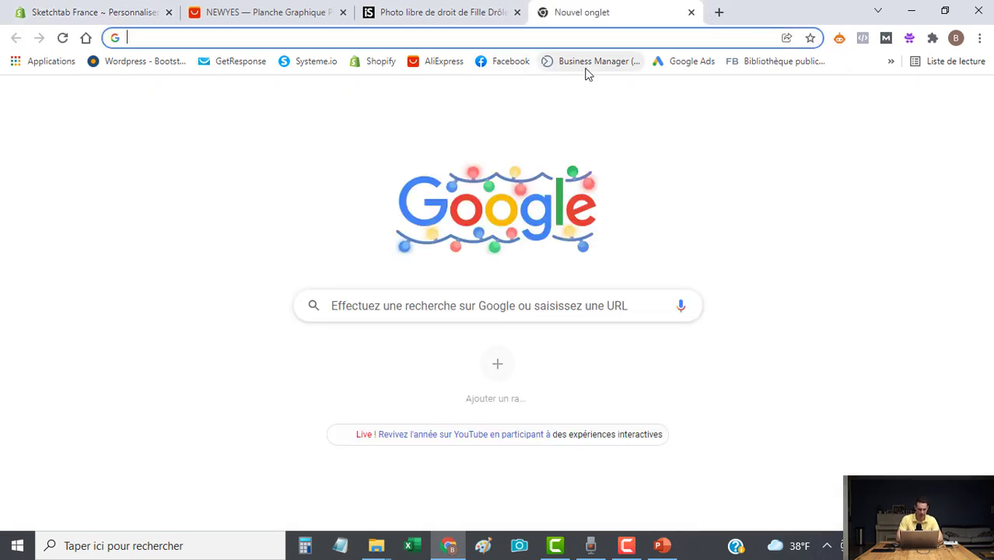
pyautogui.write('pexel')
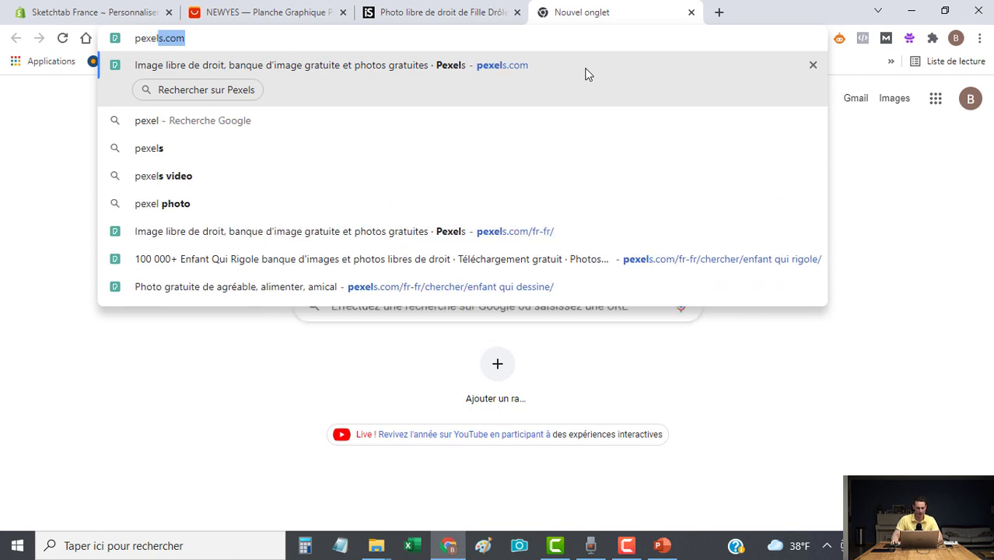
pyautogui.write('s.com')
pyautogui.press('Return')
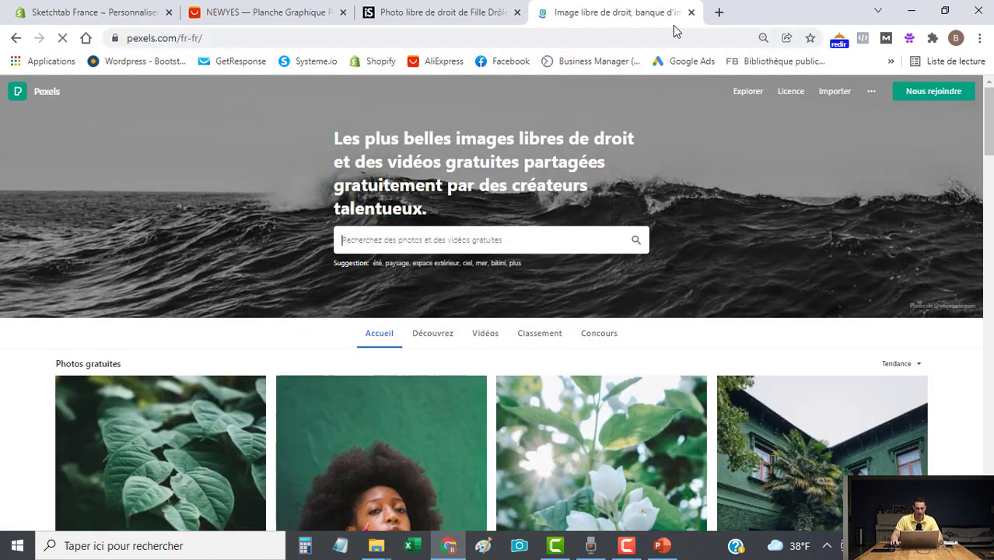
pyautogui.click(717, 12)
# Browse unsplash.com, close the Unsplash and Pexels tabs, and delete slide 2's placeholders in PowerPoint.
pyautogui.write('unsp')
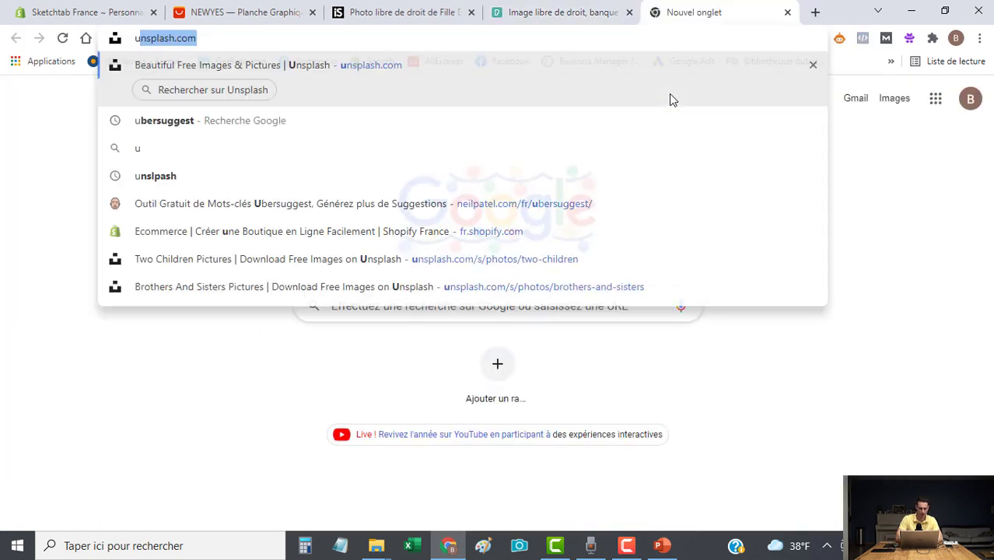
pyautogui.write('lash.com')
pyautogui.press('Return')
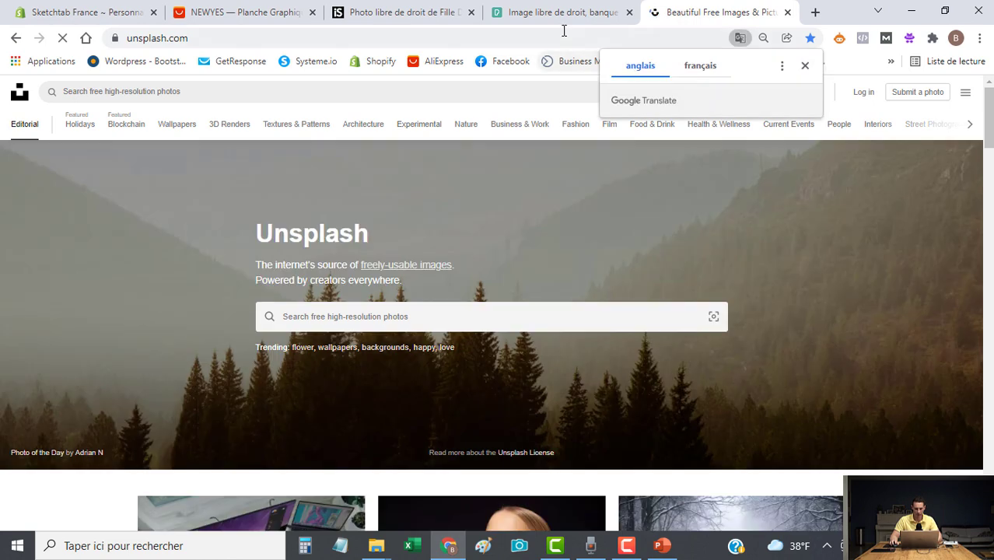
pyautogui.scroll(-3, 656, 296)
pyautogui.scroll(-2, 852, 454)
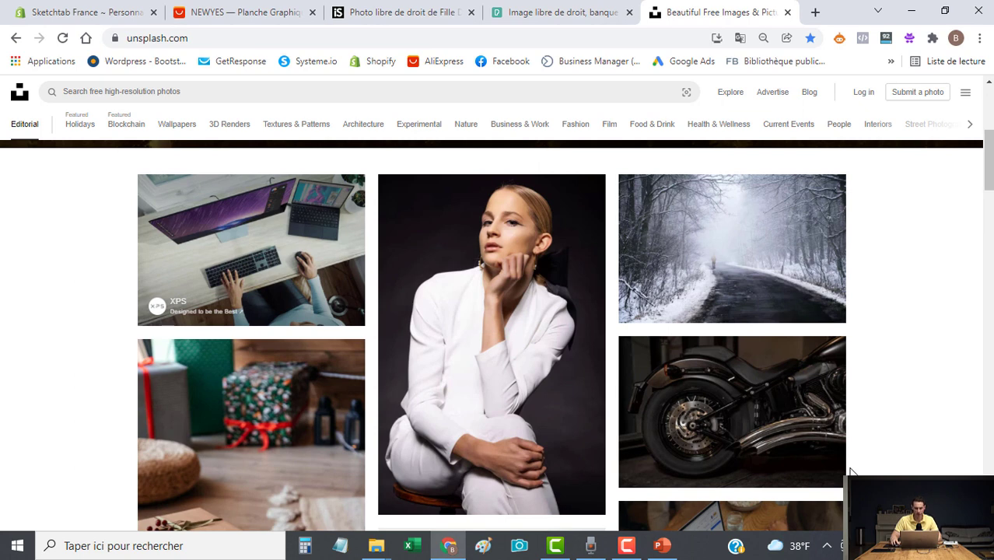
pyautogui.hotkey('ctrl', 'w')
pyautogui.hotkey('ctrl', 'w')
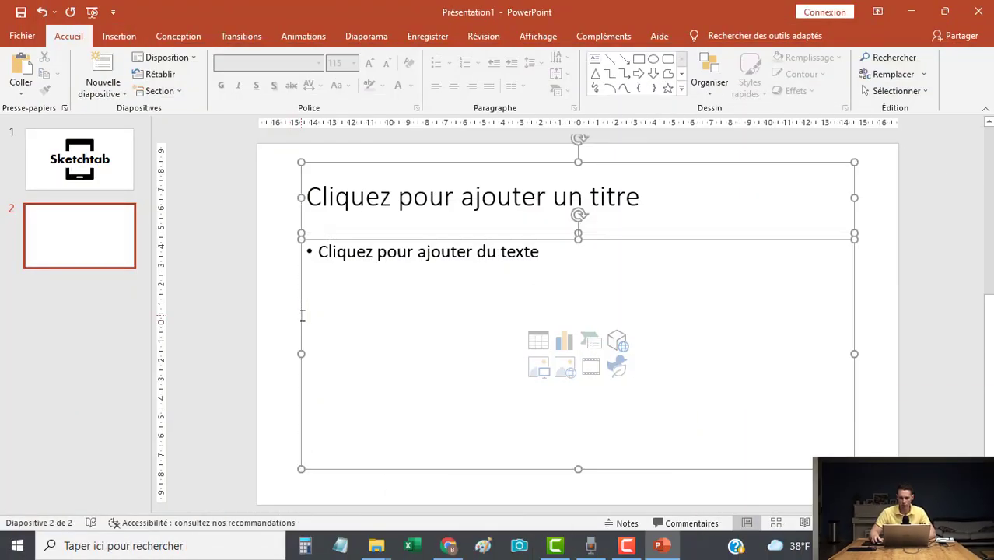
pyautogui.press('Delete')
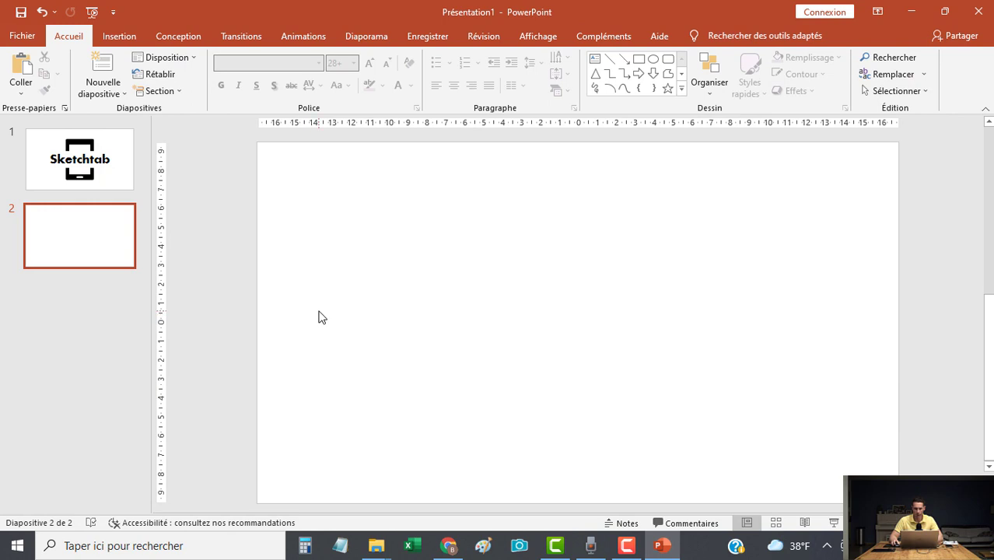
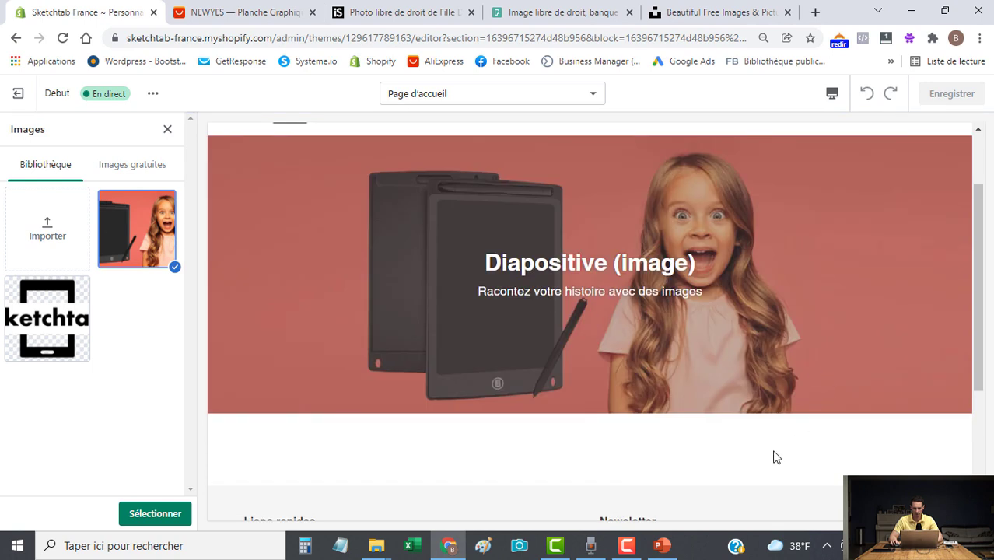
# Preview the homepage at mobile width, then return to the desktop preview.
pyautogui.scroll(2, 768, 450)
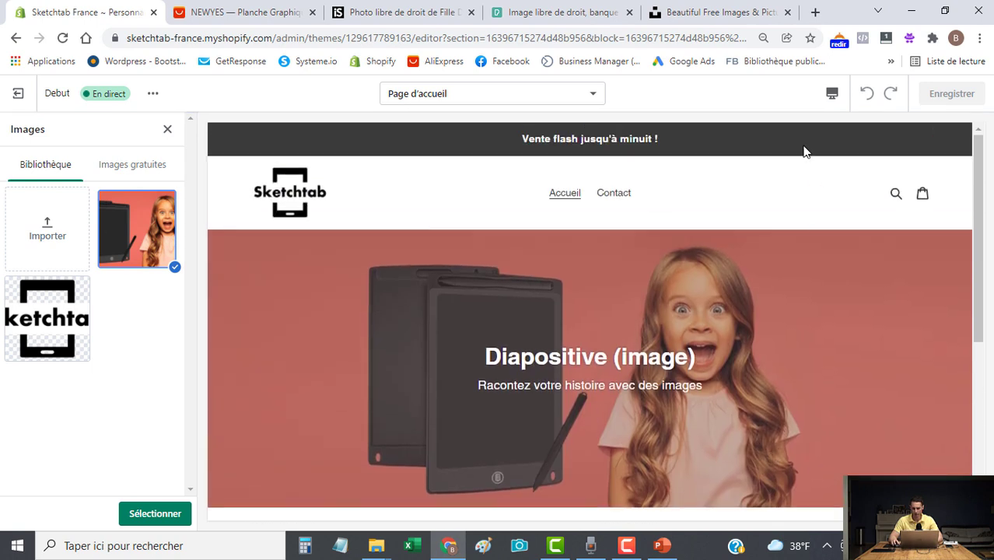
pyautogui.click(832, 94)
pyautogui.click(847, 128)
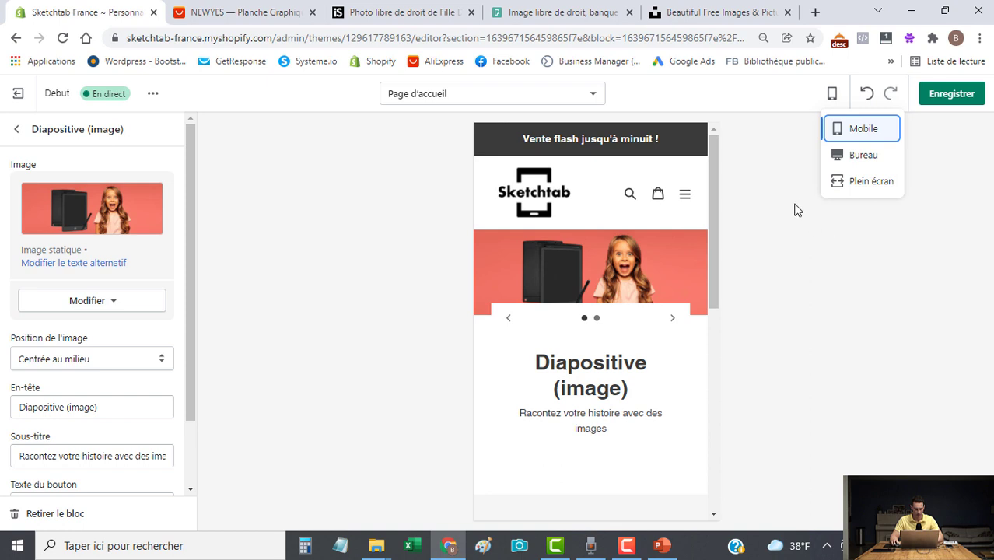
pyautogui.click(864, 156)
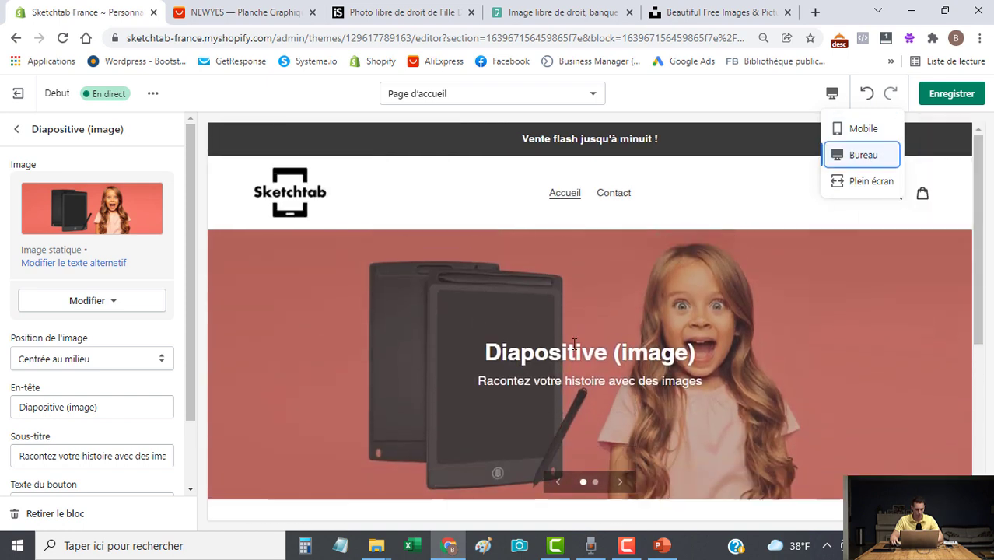
# Delete the Diapositive slide's heading and subtitle text so only the image remains.
pyautogui.scroll(-1, 166, 386)
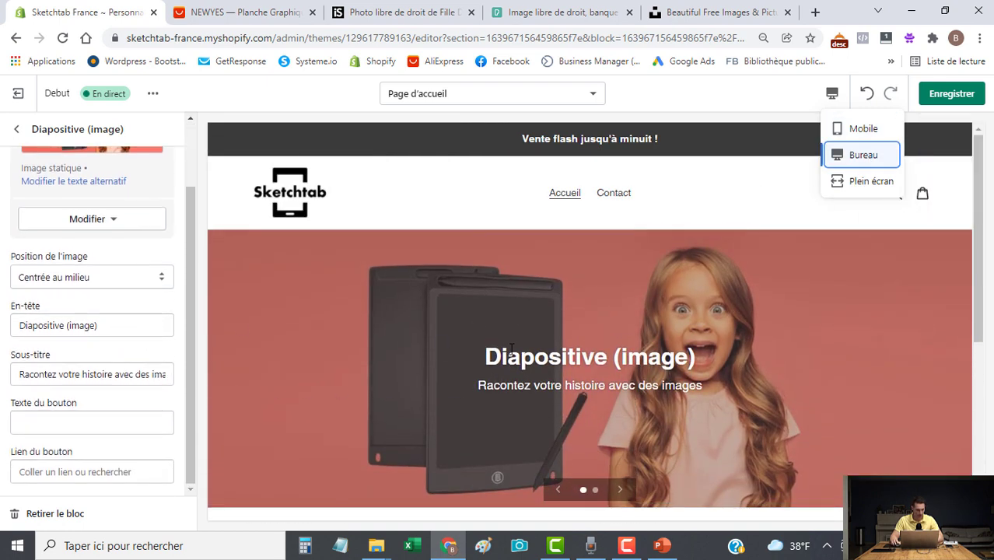
pyautogui.scroll(-1, 329, 400)
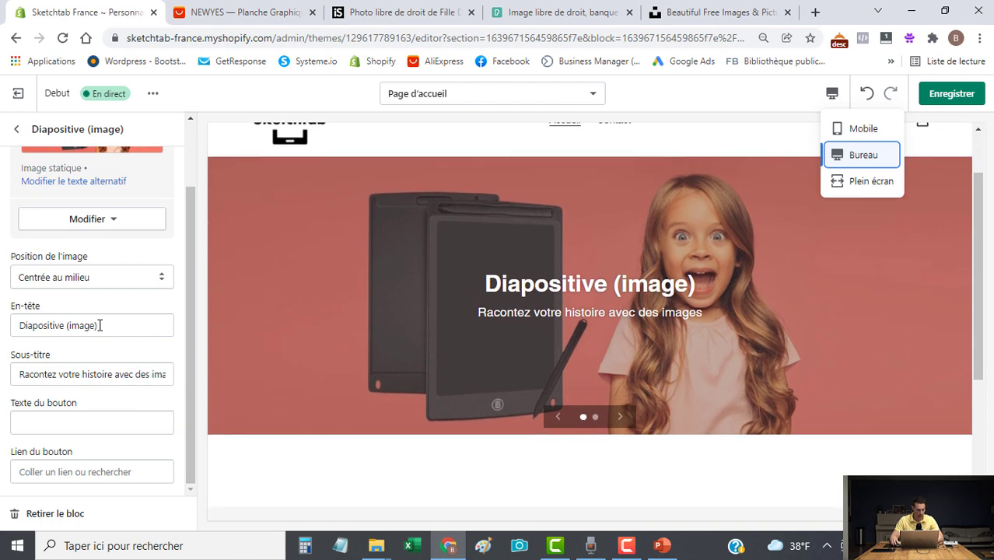
pyautogui.moveTo(124, 329); pyautogui.dragTo(5, 327)
pyautogui.press('BackSpace')
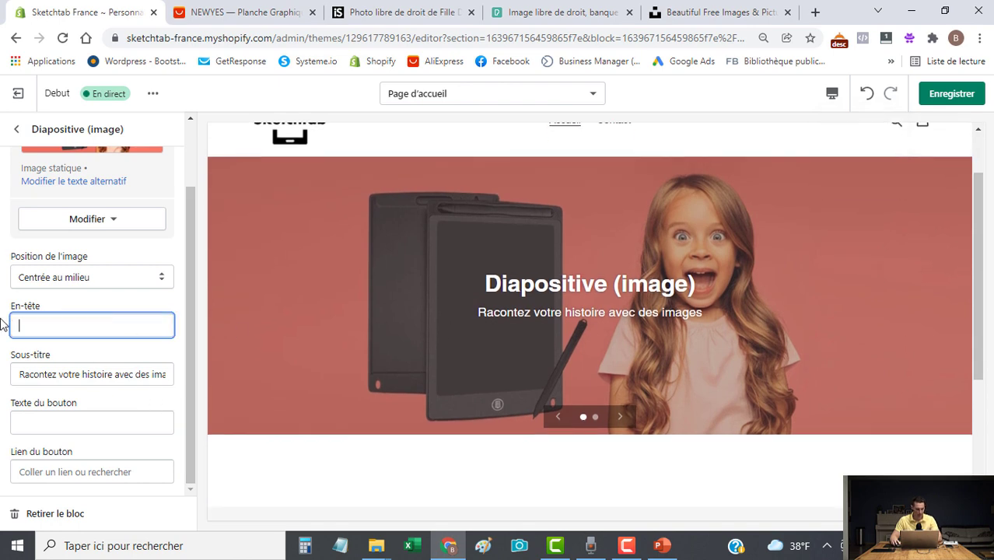
pyautogui.click(144, 372)
pyautogui.hotkey('ctrl', 'a')
pyautogui.press('BackSpace')
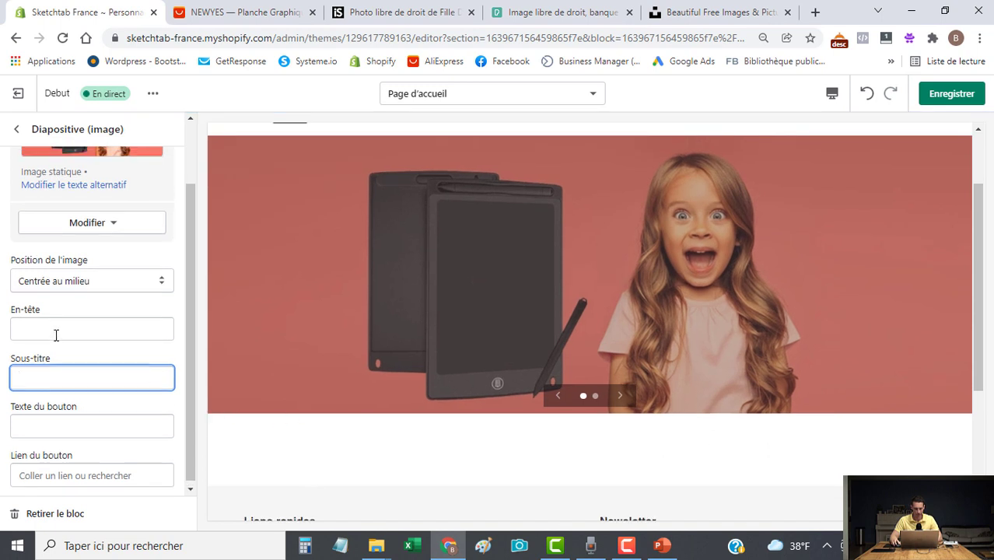
pyautogui.click(16, 129)
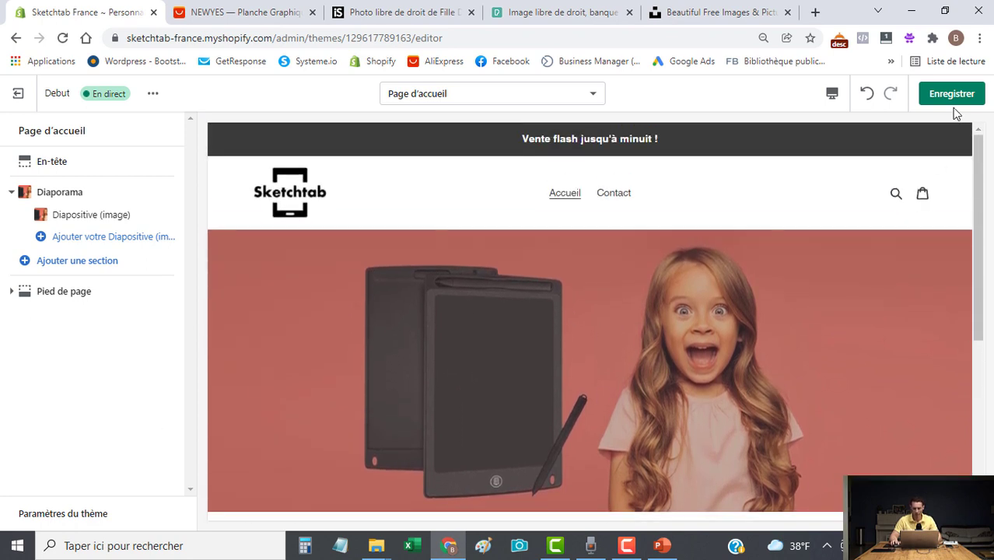
# Save the slide edits, then set the theme's image overlay opacity to 0 % and save.
pyautogui.click(952, 94)
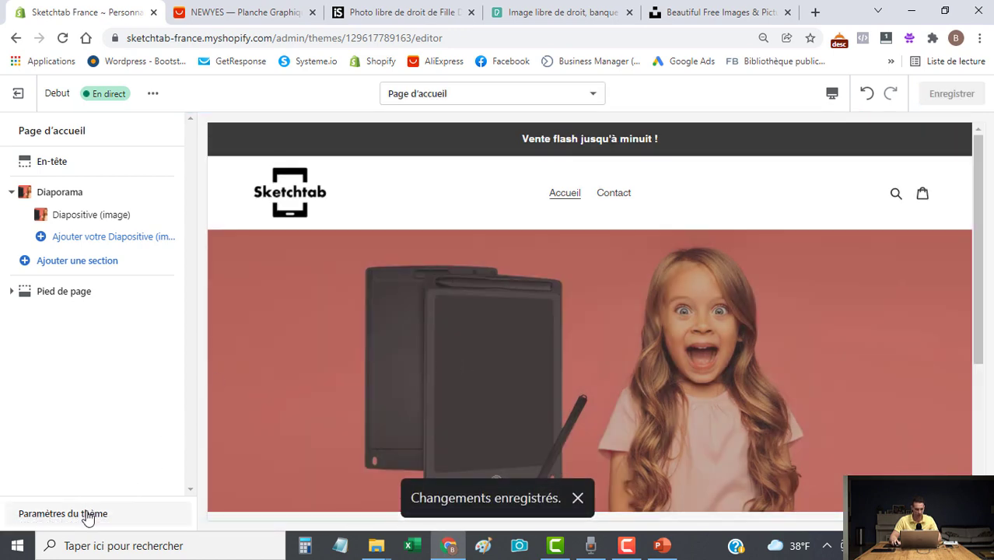
pyautogui.click(88, 516)
pyautogui.click(70, 199)
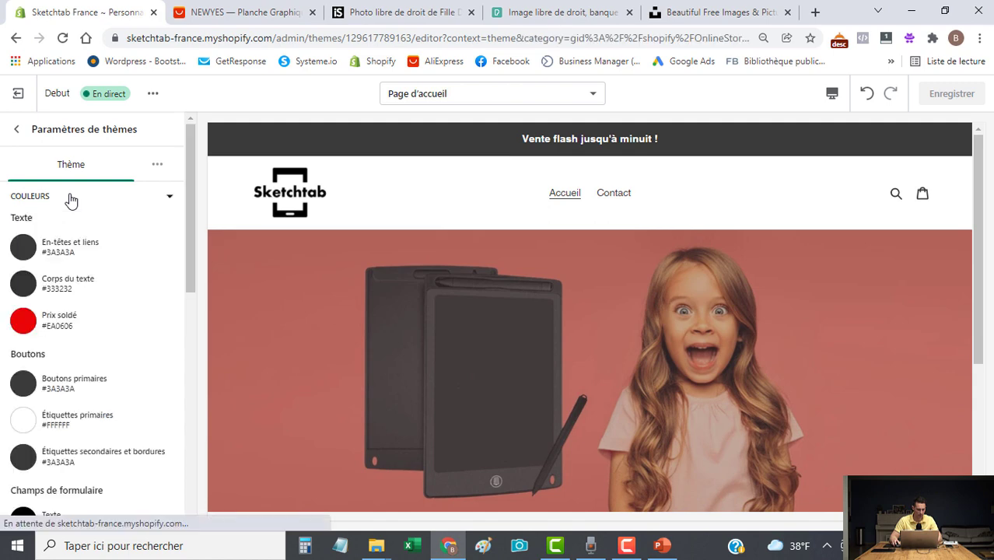
pyautogui.scroll(-4, 86, 302)
pyautogui.scroll(-3, 86, 302)
pyautogui.scroll(2, 87, 302)
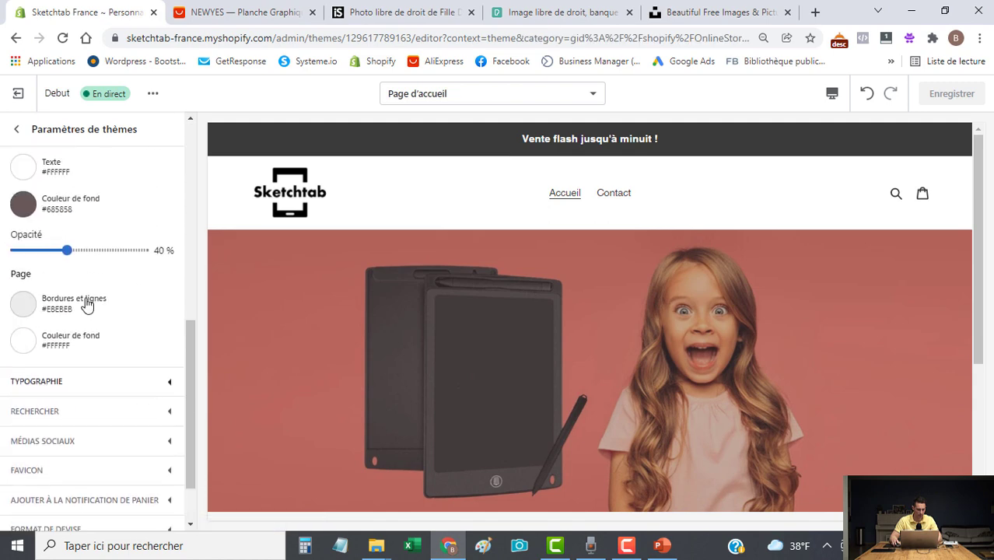
pyautogui.moveTo(72, 328); pyautogui.dragTo(12, 328)
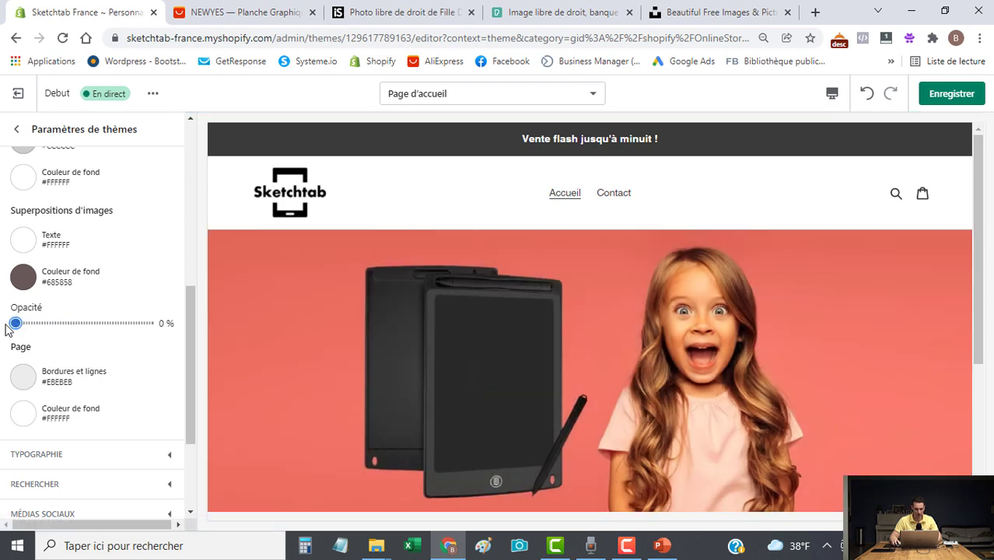
pyautogui.click(954, 97)
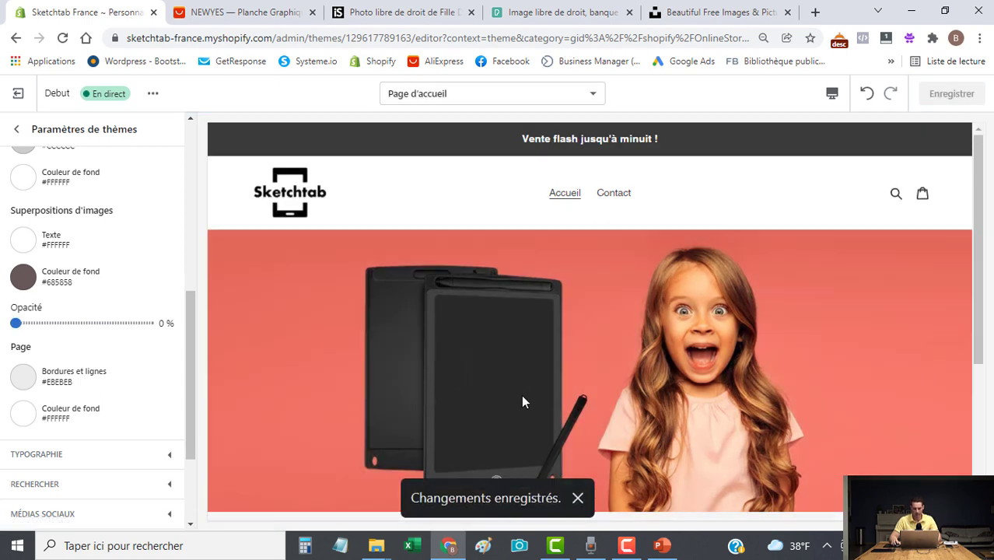
pyautogui.scroll(-3, 655, 383)
pyautogui.scroll(3, 654, 383)
pyautogui.scroll(2, 78, 226)
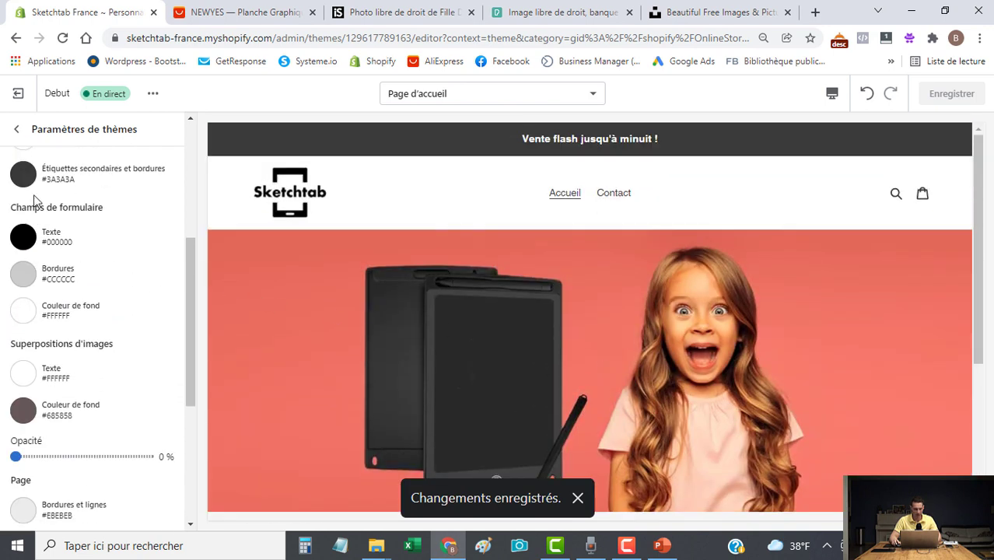
pyautogui.click(16, 132)
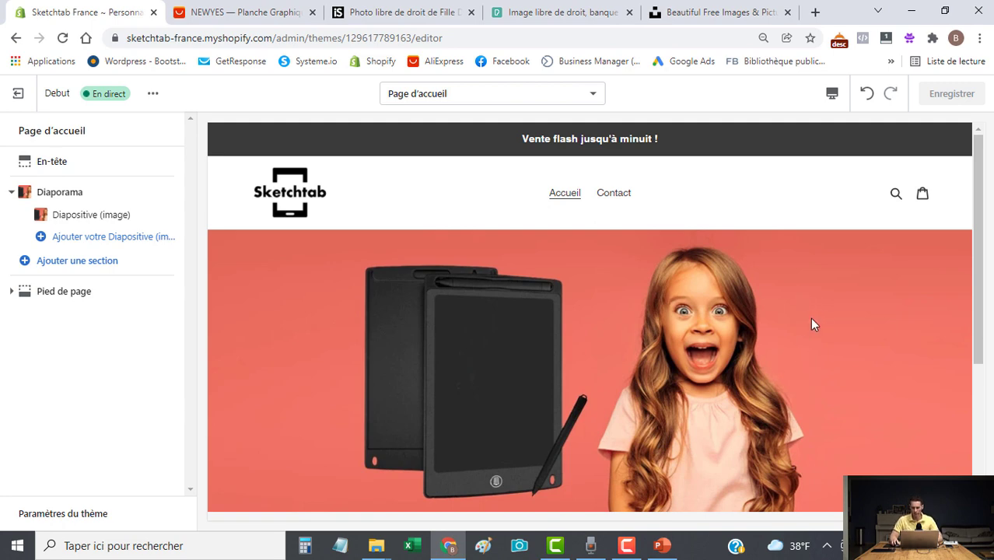
pyautogui.moveTo(979, 237); pyautogui.dragTo(990, 148)
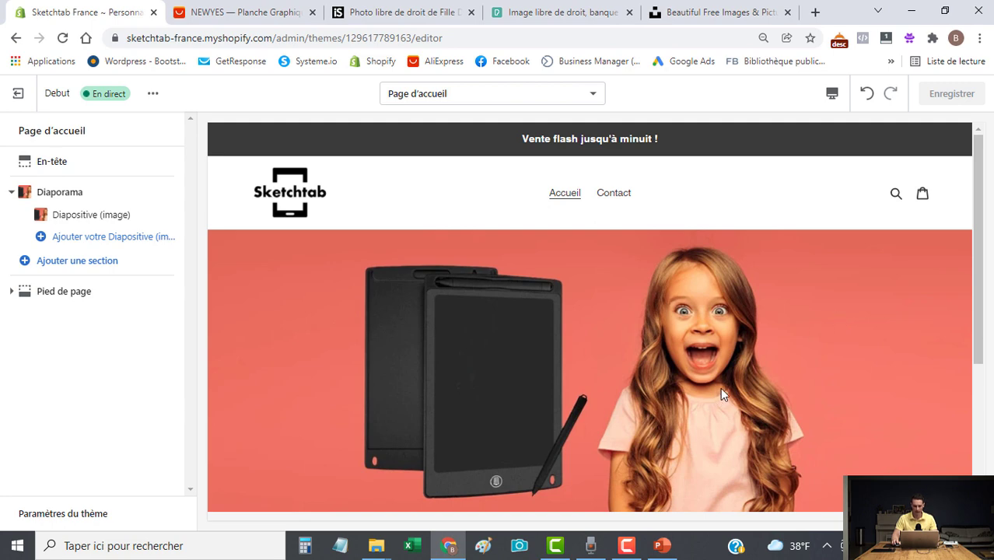
# Load imagecolorpicker.com in a new browser tab.
pyautogui.hotkey('ctrl', 't')
pyautogui.write('https://imagecolorpicker.com/fr')
pyautogui.press('Return')
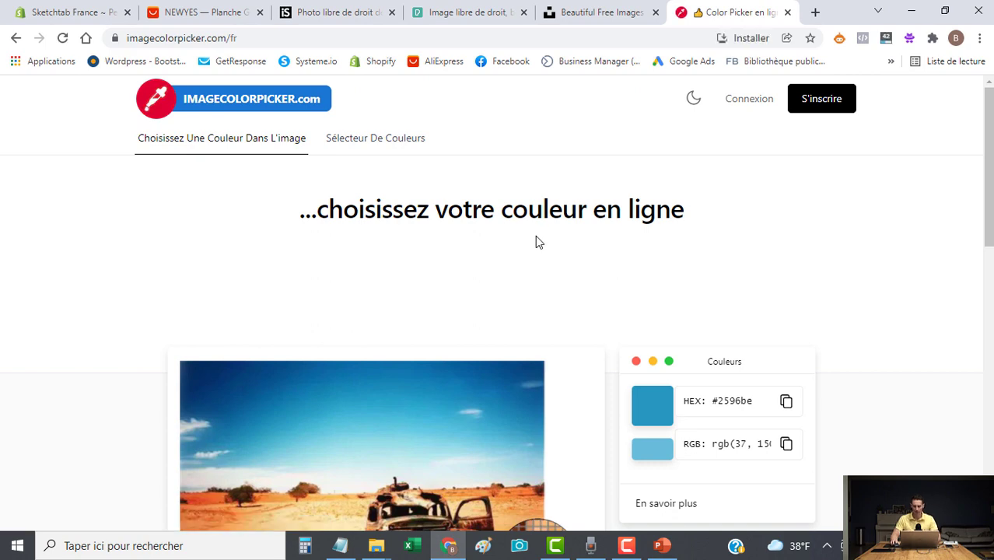
pyautogui.scroll(-2, 537, 239)
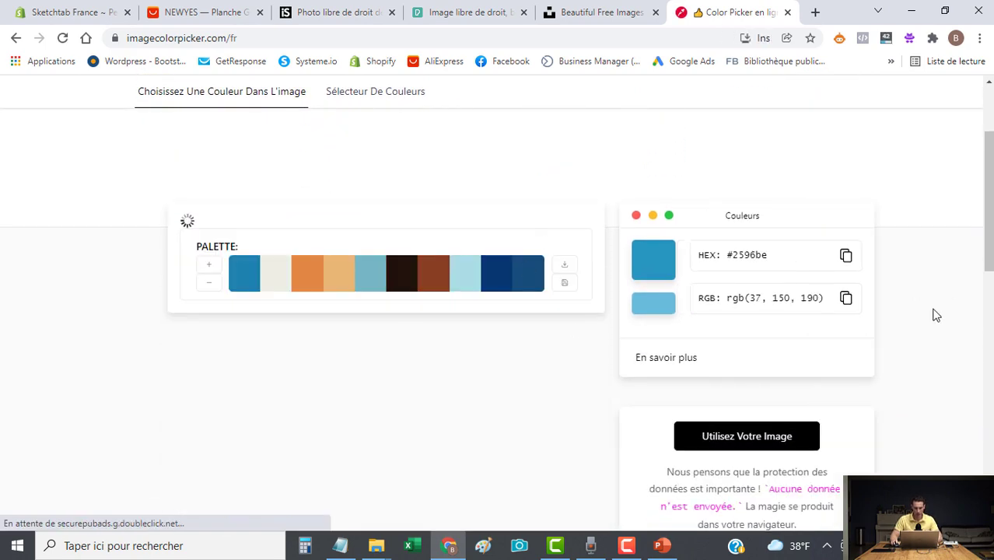
pyautogui.scroll(2, 865, 326)
pyautogui.scroll(-5, 891, 404)
pyautogui.scroll(-6, 537, 380)
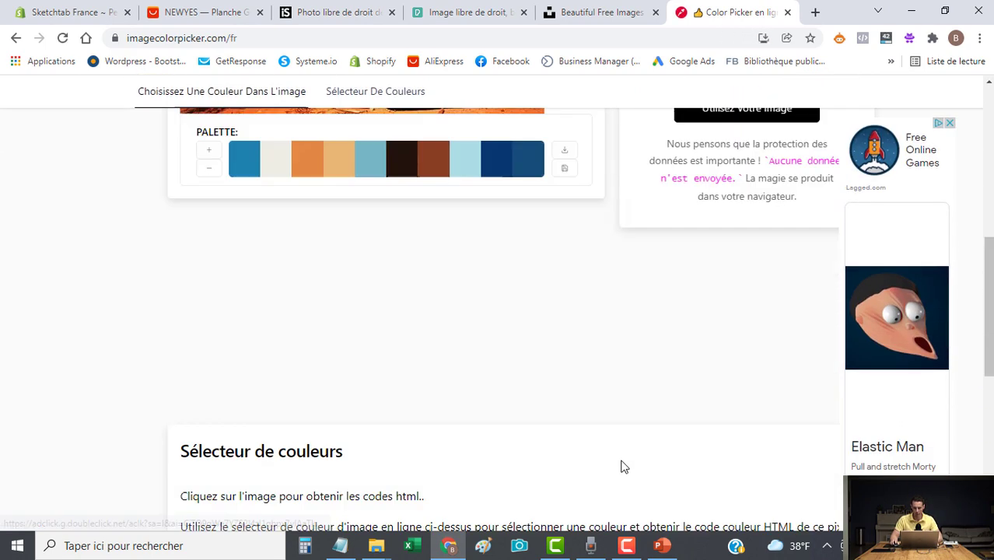
pyautogui.scroll(3, 542, 378)
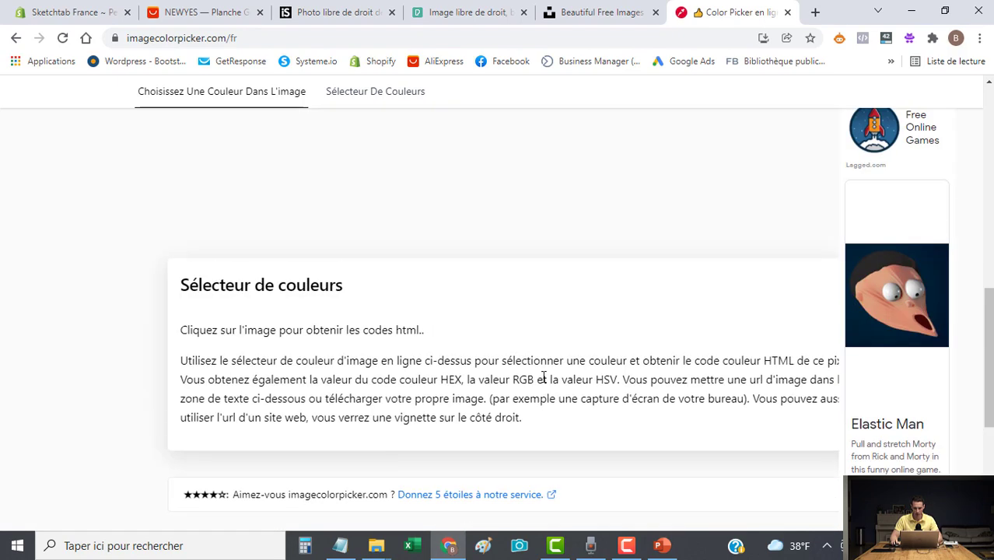
pyautogui.scroll(3, 541, 375)
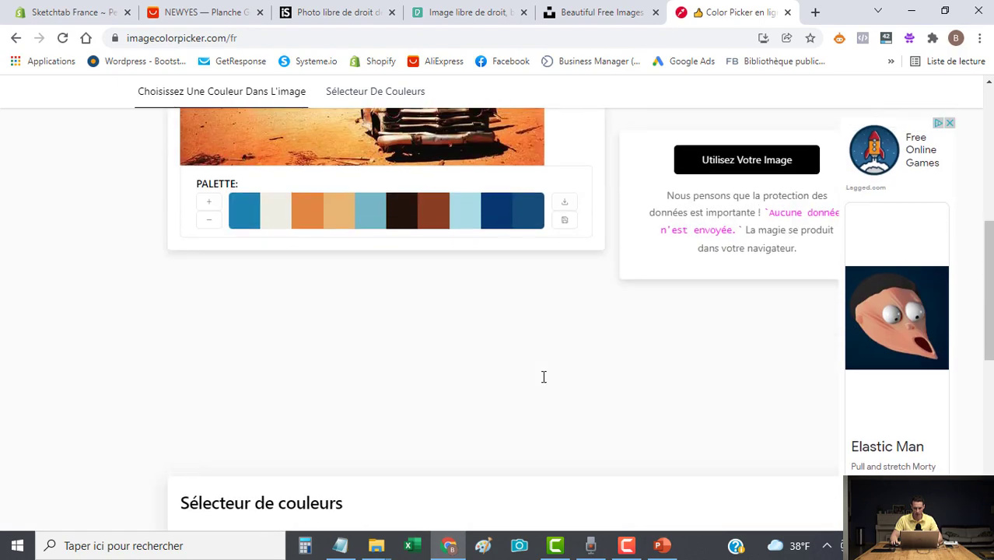
# Upload the Bannière Sketchtab image and copy its salmon background hex code #f47566.
pyautogui.click(741, 159)
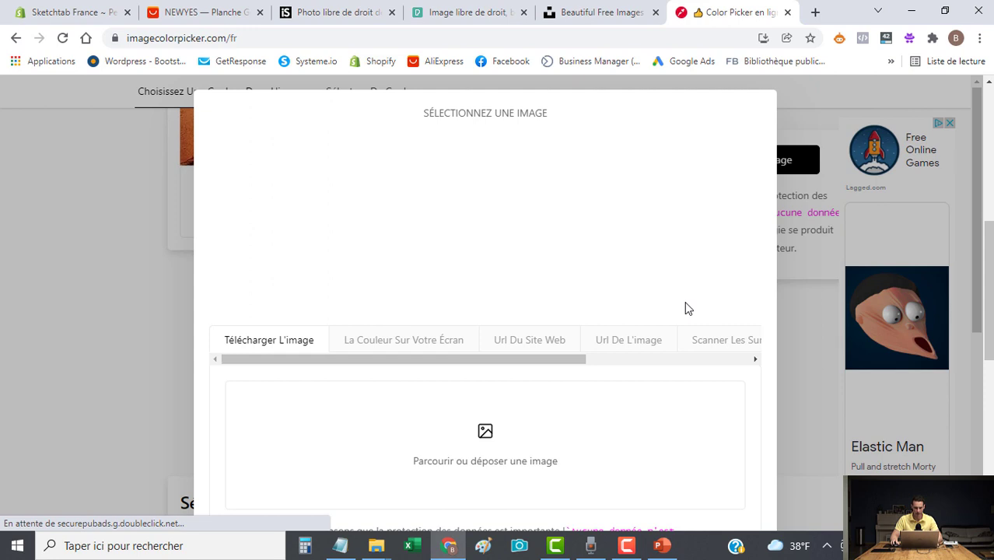
pyautogui.scroll(-2, 300, 342)
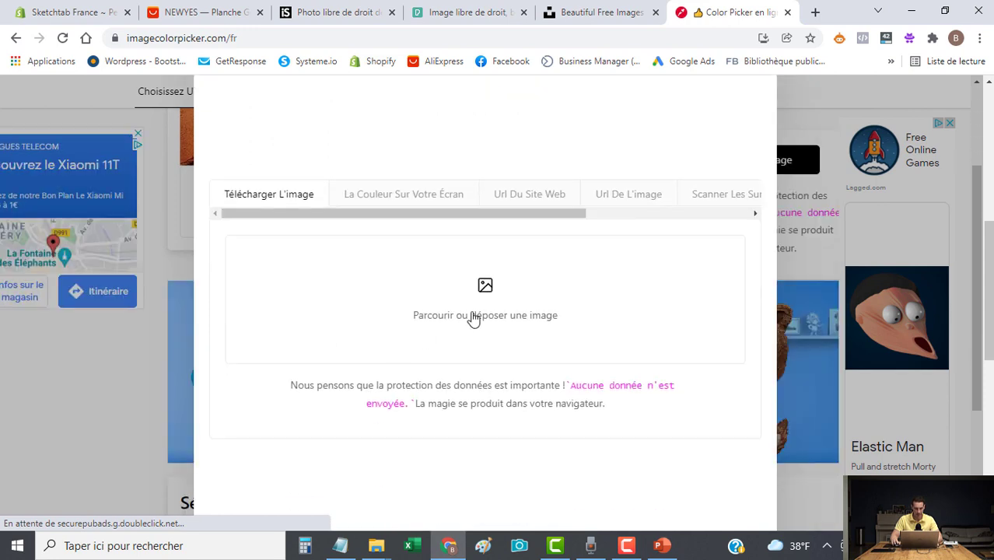
pyautogui.click(470, 331)
pyautogui.click(380, 236)
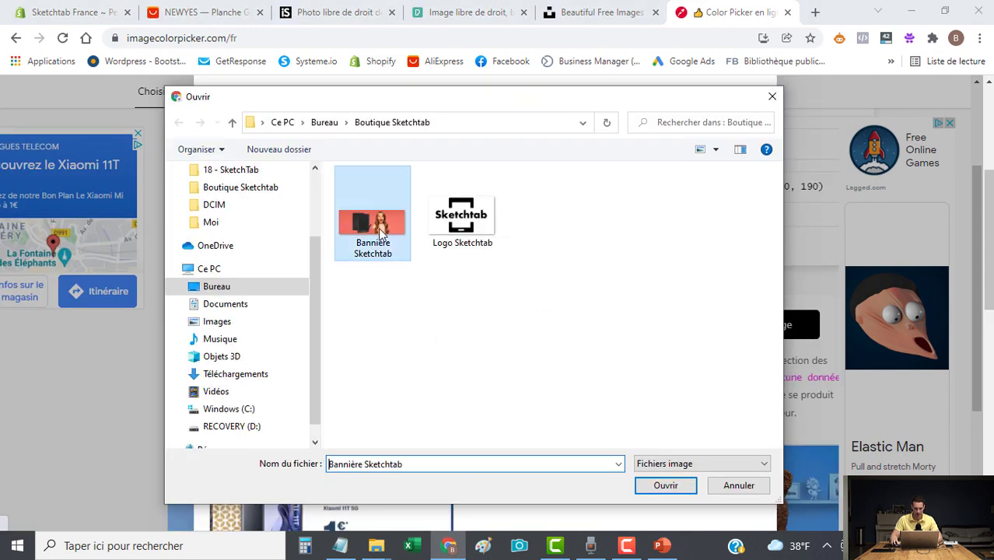
pyautogui.click(668, 487)
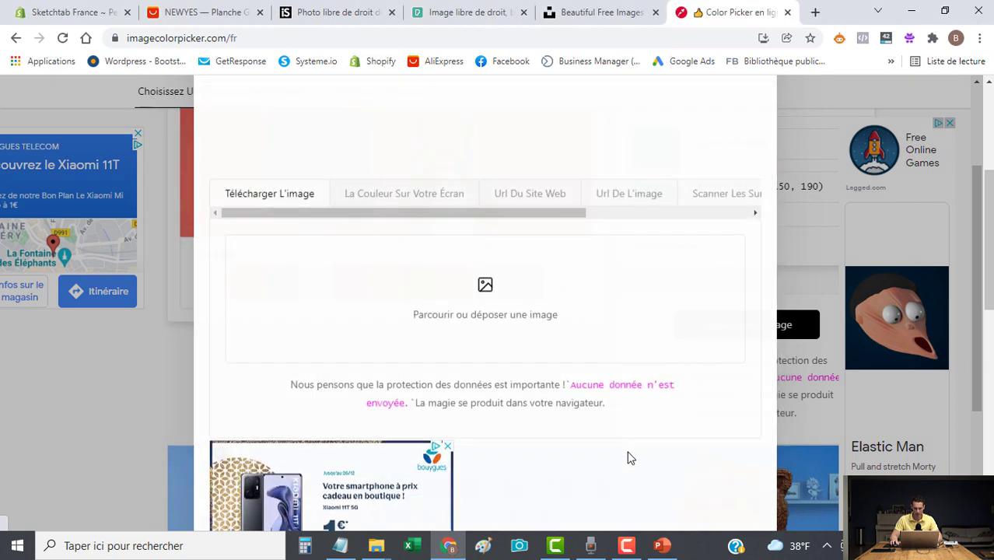
pyautogui.scroll(3, 513, 397)
pyautogui.scroll(-1, 515, 397)
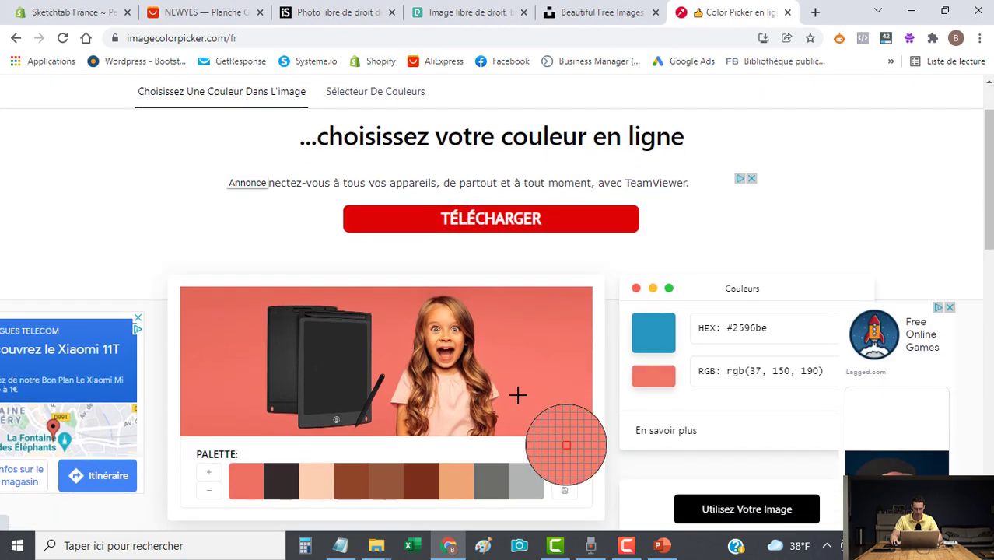
pyautogui.click(524, 335)
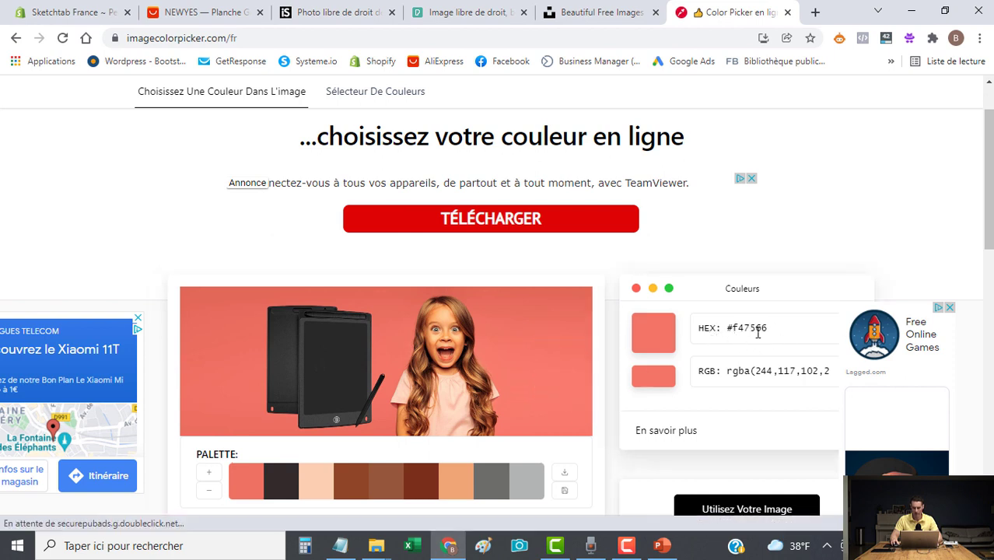
pyautogui.moveTo(756, 329); pyautogui.dragTo(724, 333)
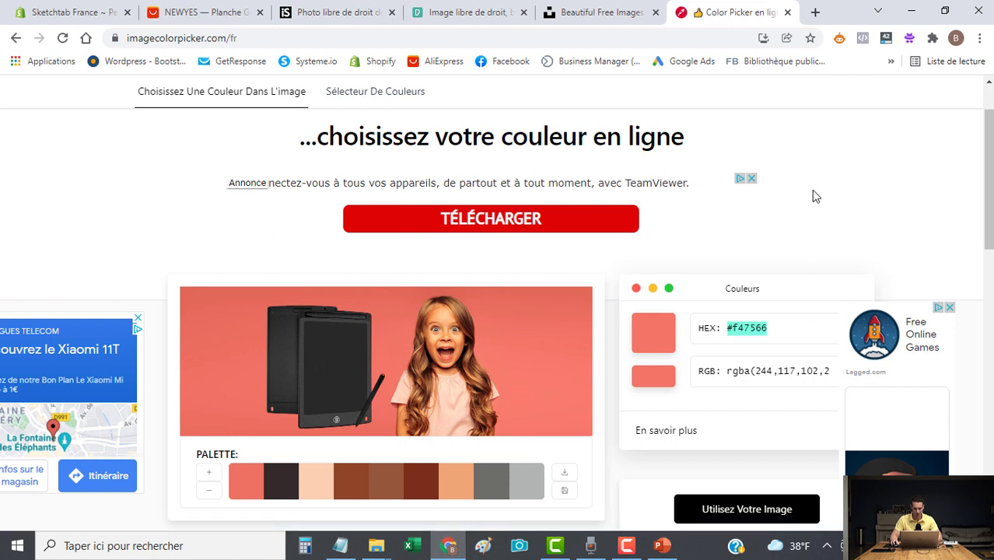
pyautogui.click(58, 16)
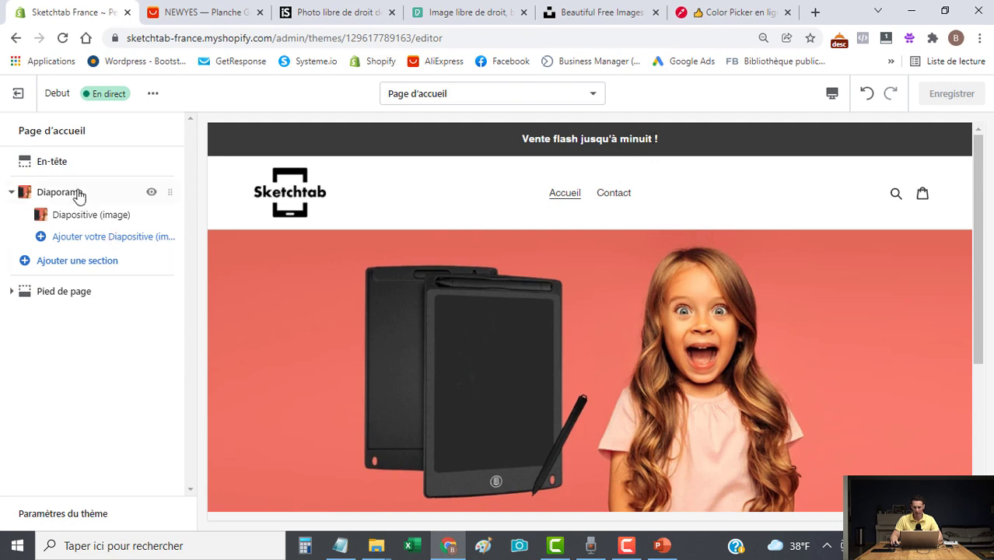
# Set the header's announcement bar colour to salmon #F47566.
pyautogui.click(54, 166)
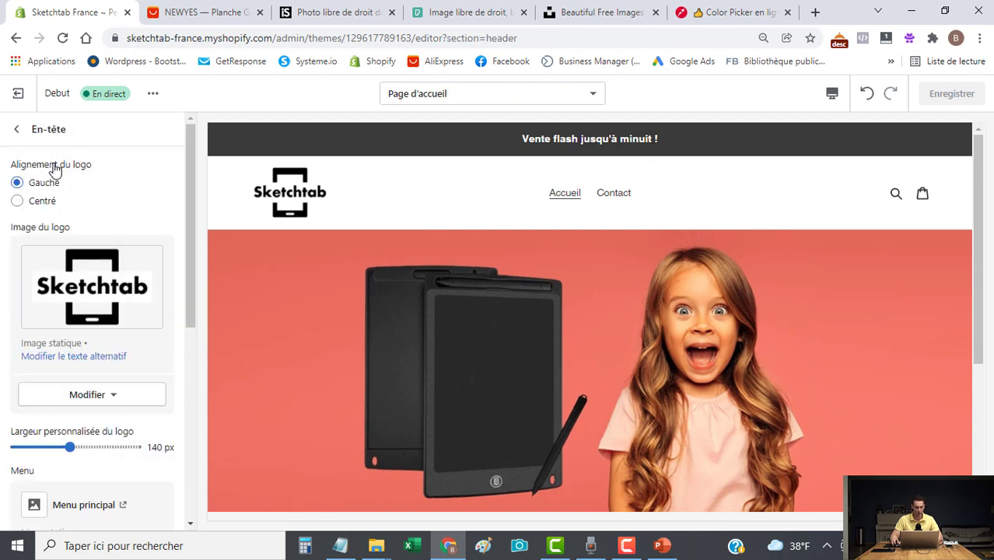
pyautogui.scroll(-5, 58, 269)
pyautogui.scroll(-2, 61, 281)
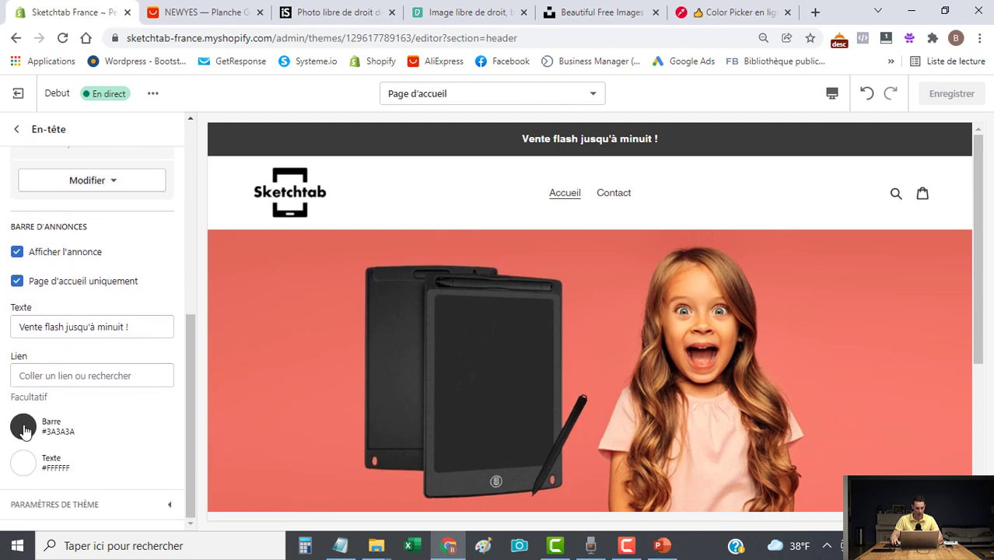
pyautogui.click(23, 429)
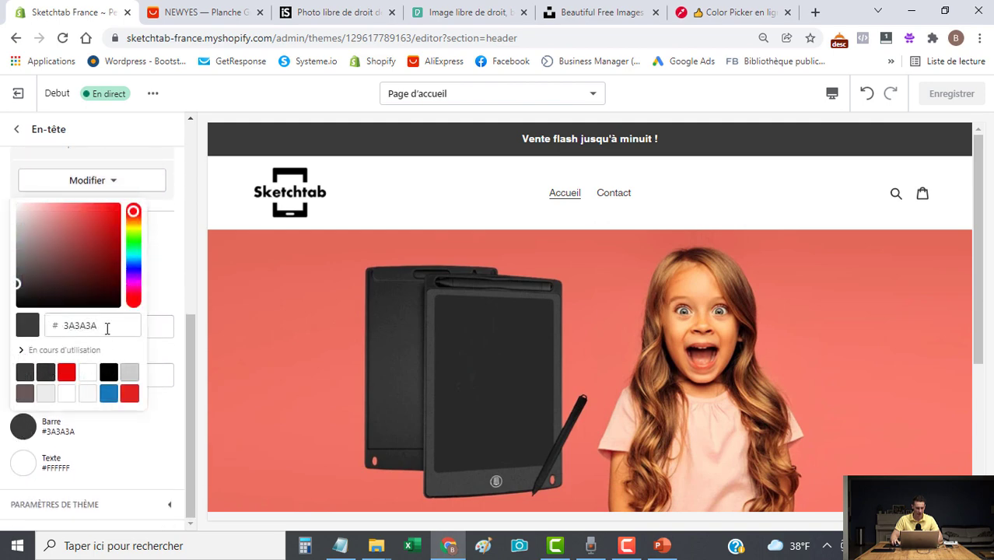
pyautogui.doubleClick(107, 328)
pyautogui.write('F47566')
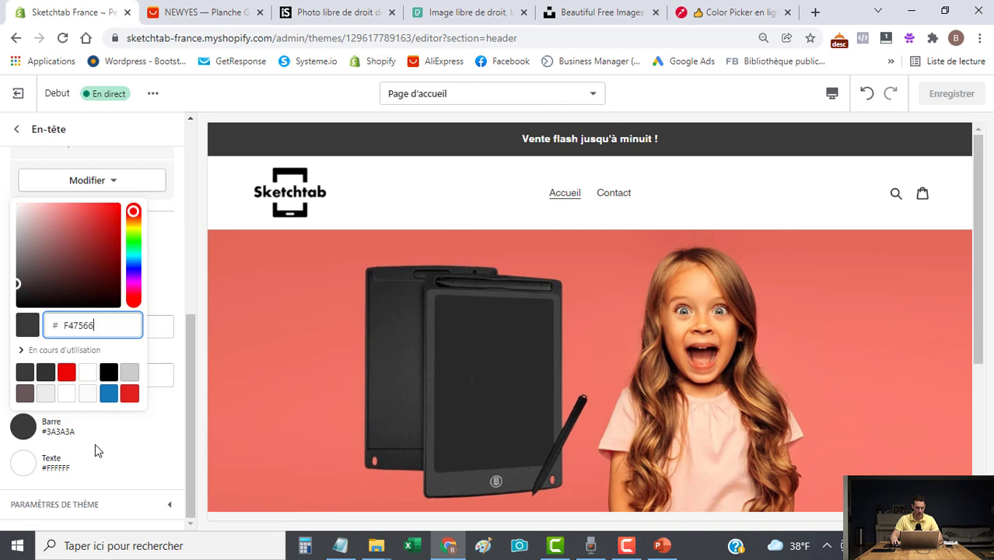
pyautogui.click(129, 446)
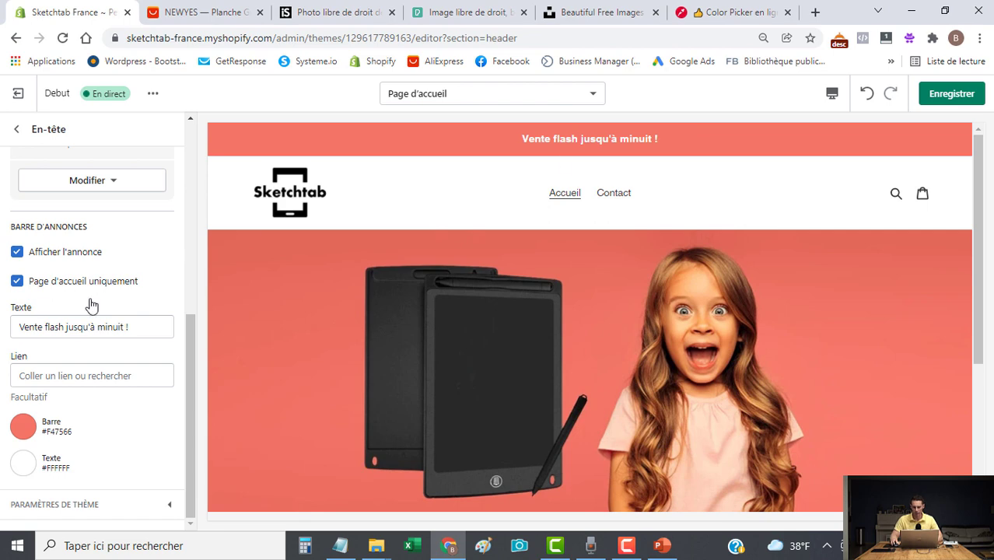
# Change the announcement bar colour to black and save the header.
pyautogui.click(24, 426)
pyautogui.moveTo(47, 249); pyautogui.dragTo(3, 280)
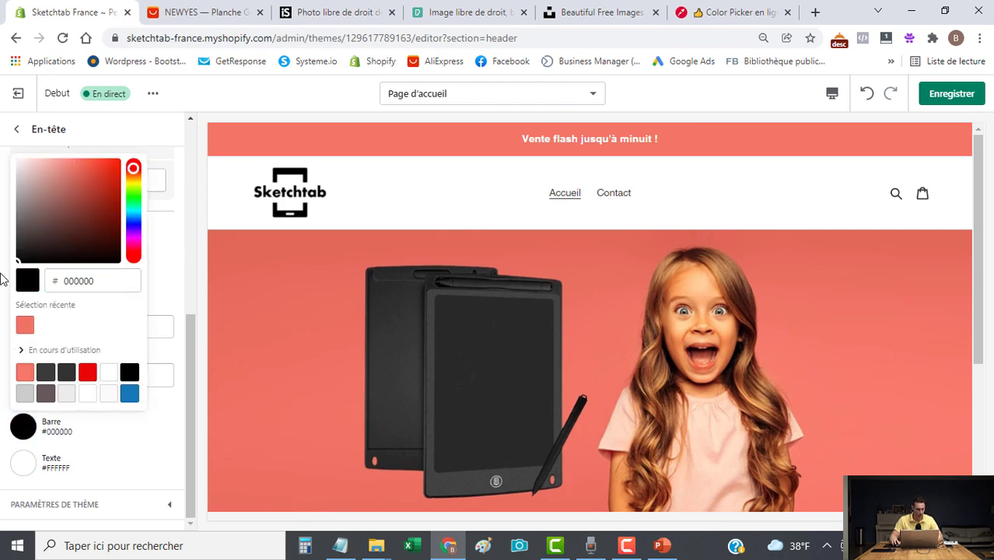
pyautogui.click(3, 297)
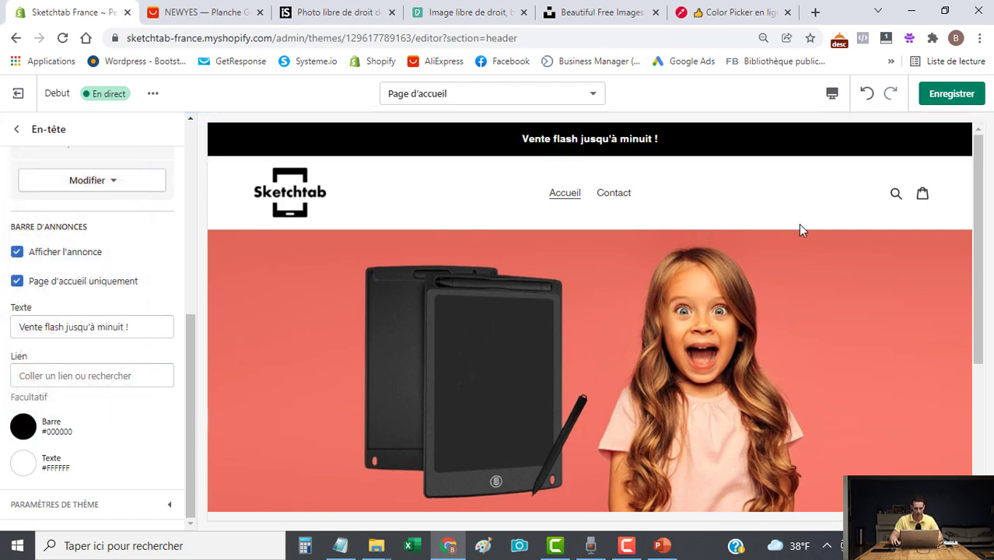
pyautogui.click(952, 94)
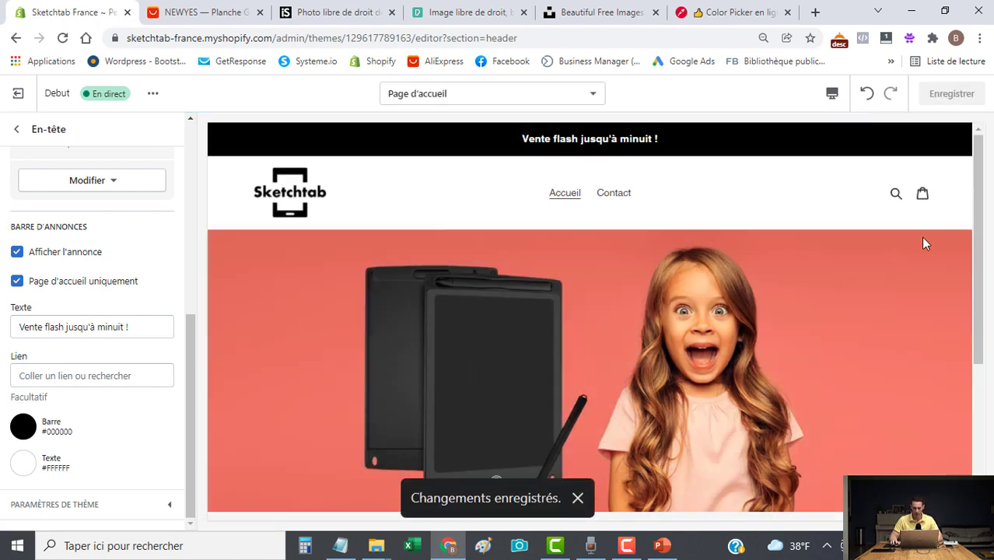
pyautogui.moveTo(982, 224)
pyautogui.mouseDown()
pyautogui.moveTo(985, 337)
pyautogui.moveTo(983, 241)
pyautogui.mouseUp()
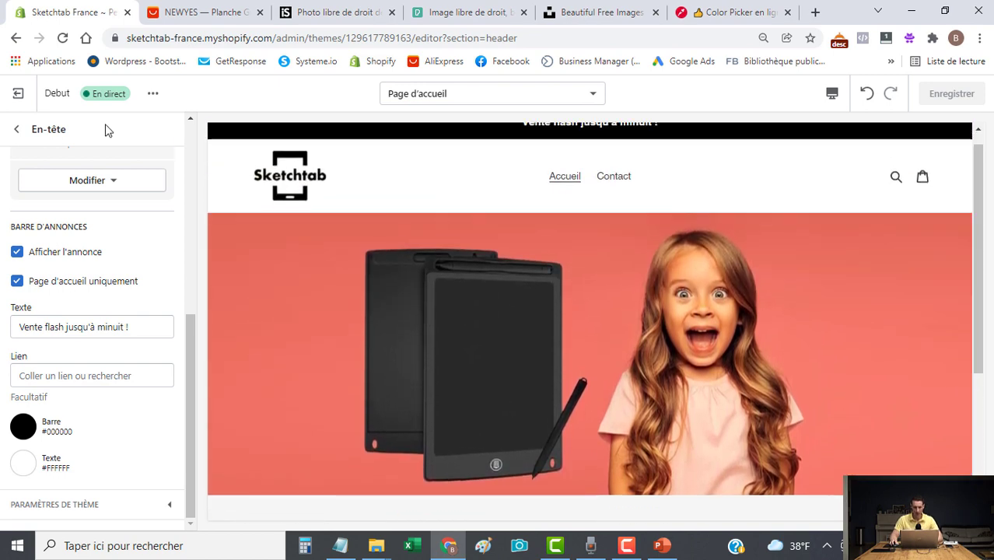
# Add a Texte enrichi section to the home page and copy the tablet heading from Word.
pyautogui.click(16, 129)
pyautogui.scroll(-4, 547, 347)
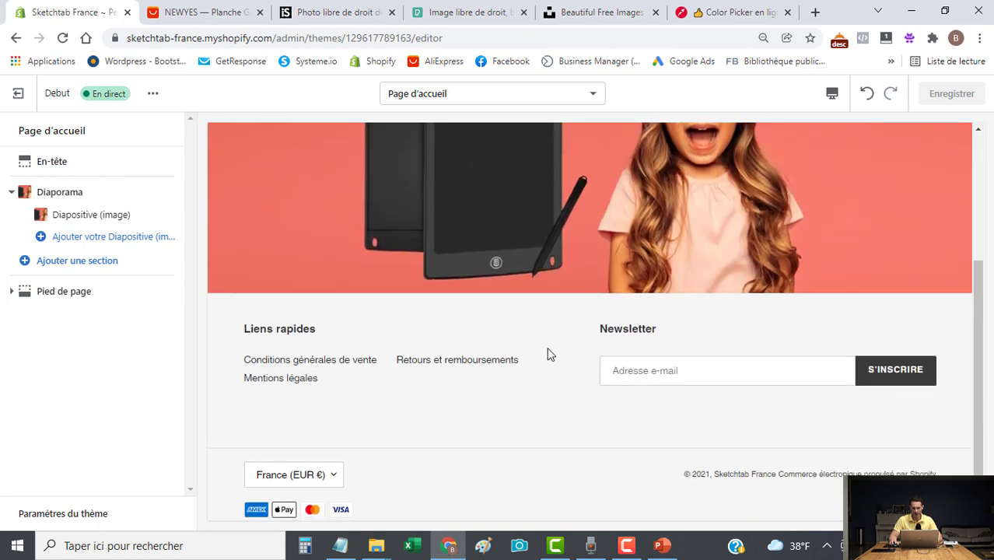
pyautogui.scroll(3, 543, 331)
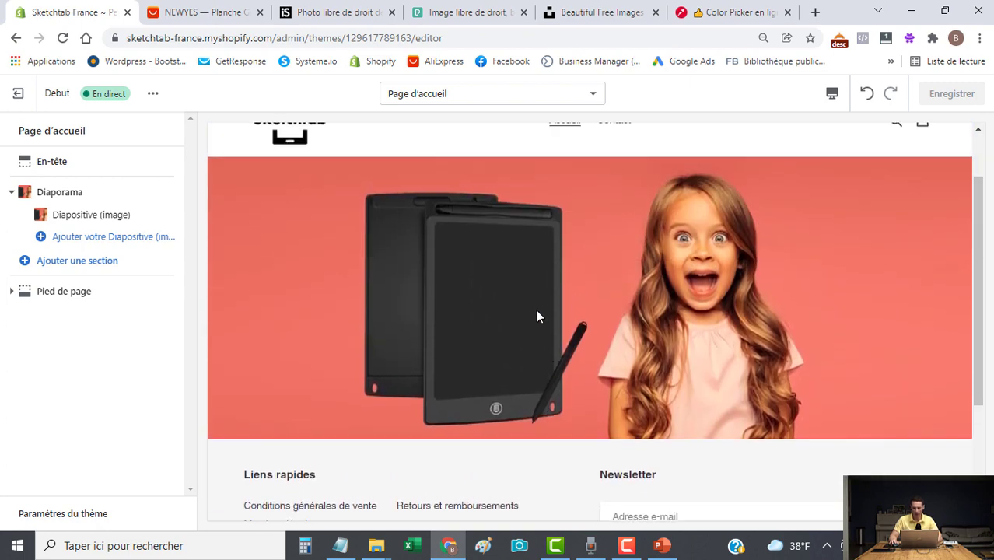
pyautogui.click(81, 263)
pyautogui.scroll(-3, 78, 389)
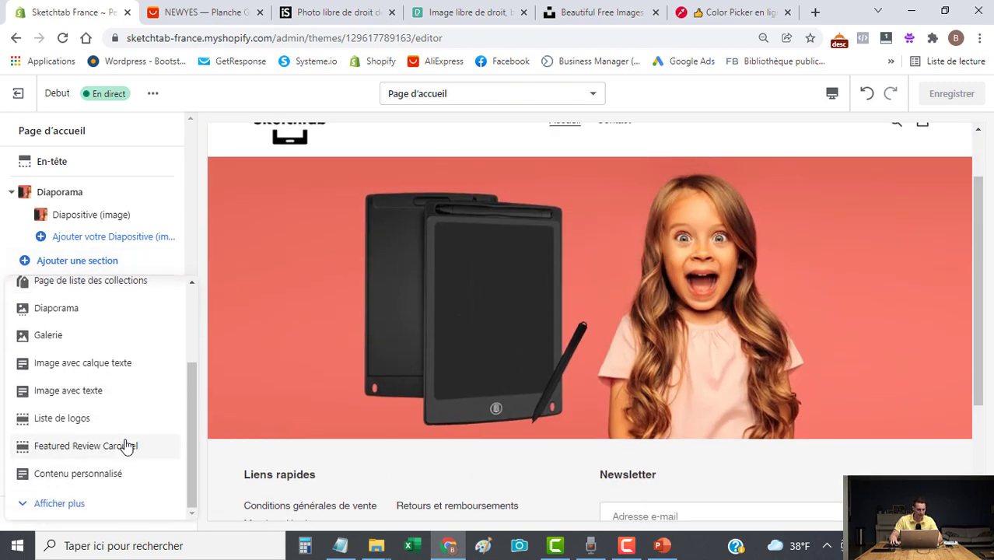
pyautogui.click(108, 502)
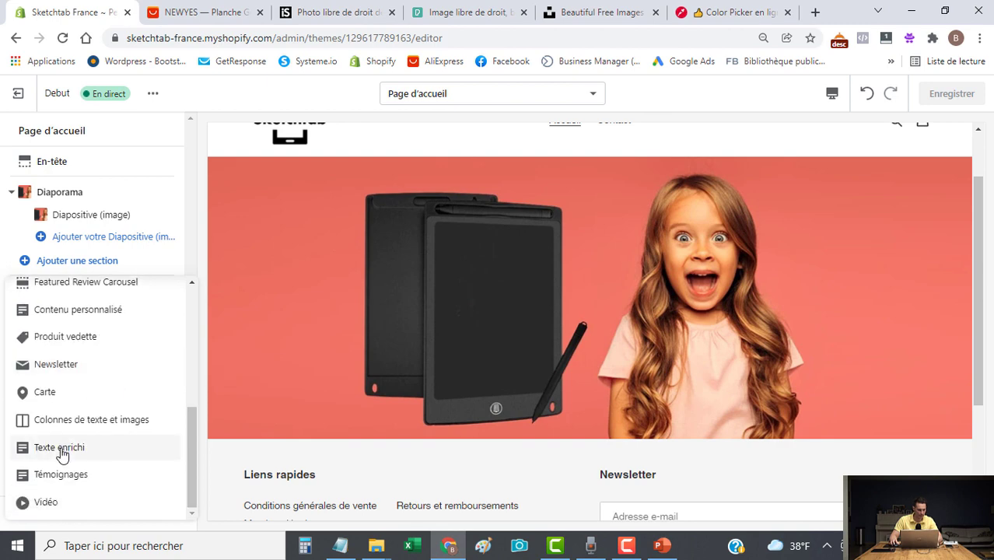
pyautogui.click(67, 448)
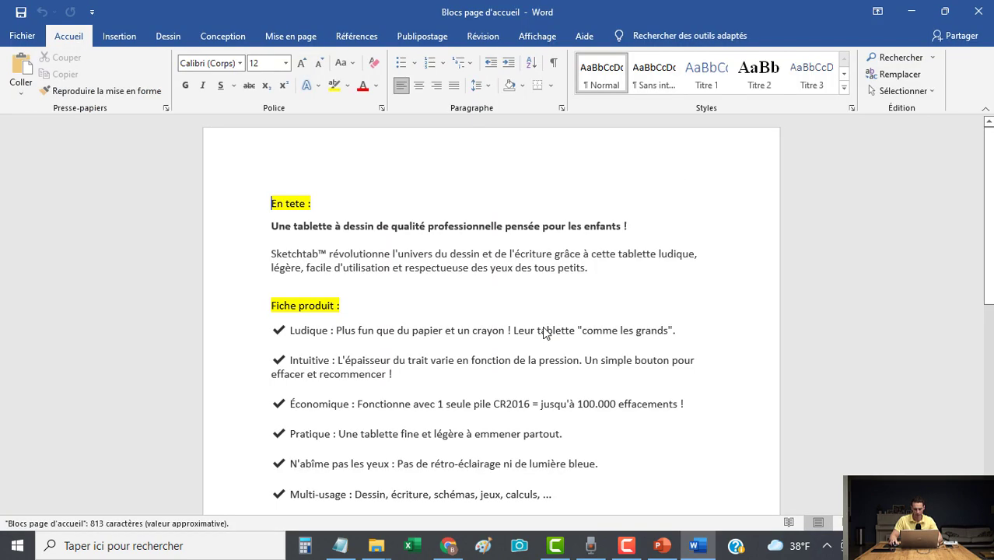
pyautogui.tripleClick(632, 226)
pyautogui.hotkey('ctrl', 'c')
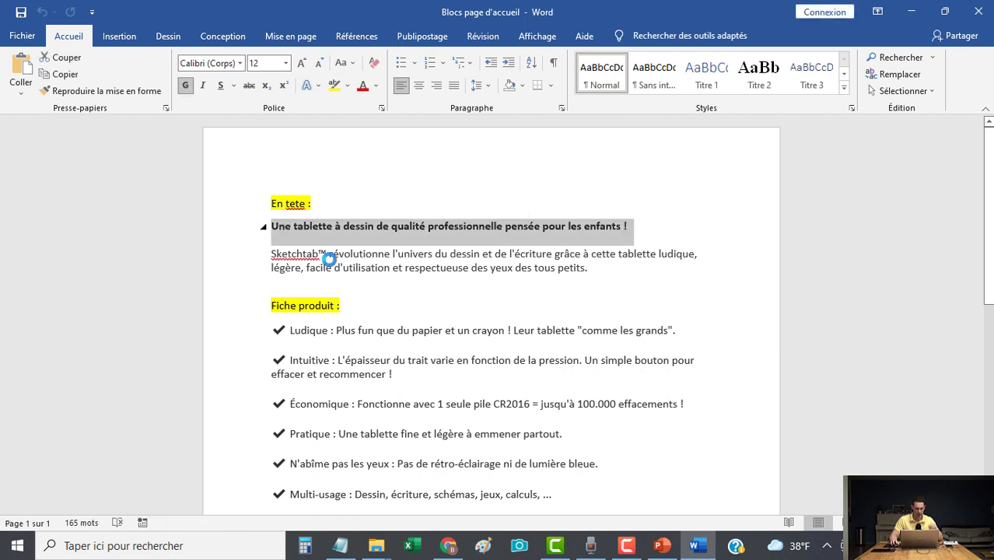
pyautogui.hotkey('alt', 'Tab')
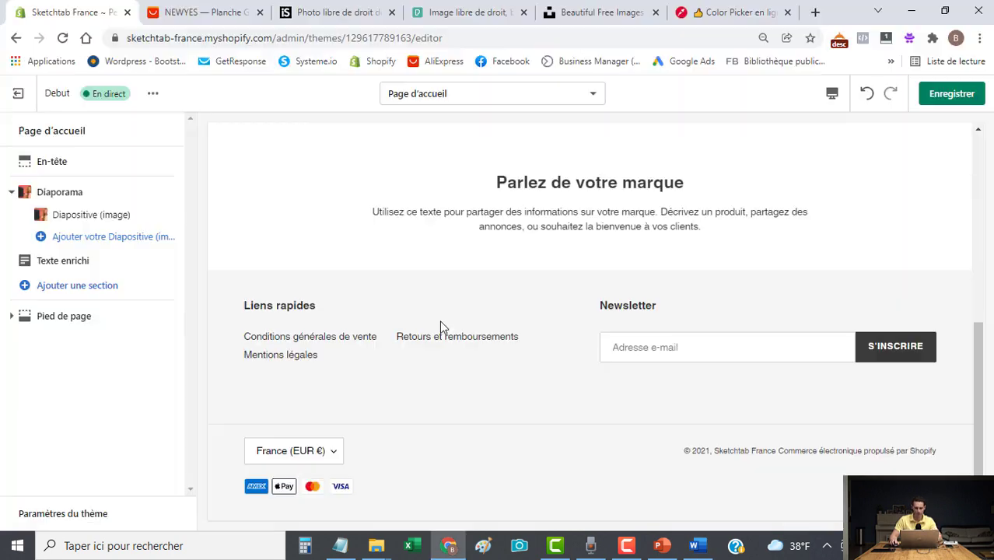
# Replace the rich text placeholders with the tablet heading and the Sketchtab description paragraph.
pyautogui.click(69, 269)
pyautogui.moveTo(129, 215); pyautogui.dragTo(8, 220)
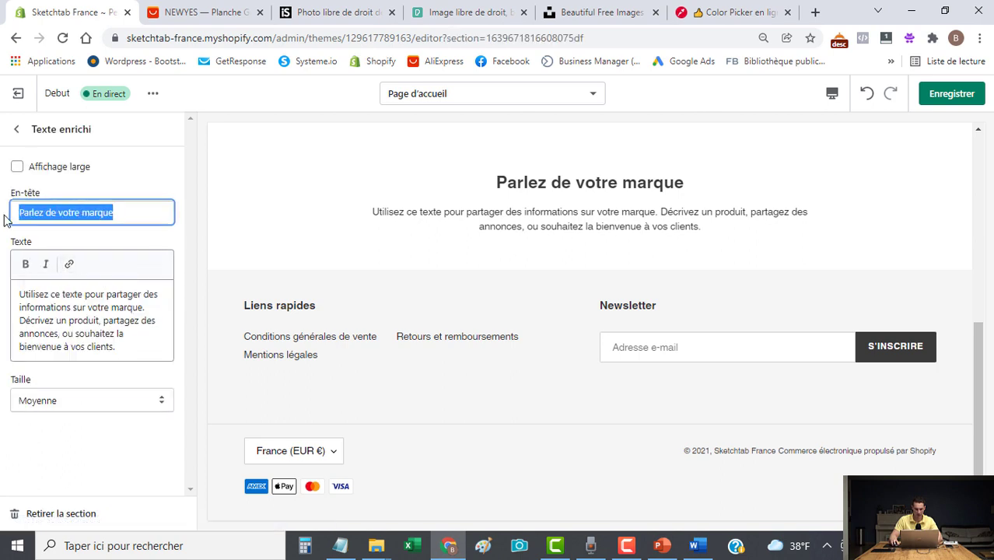
pyautogui.hotkey('ctrl', 'v')
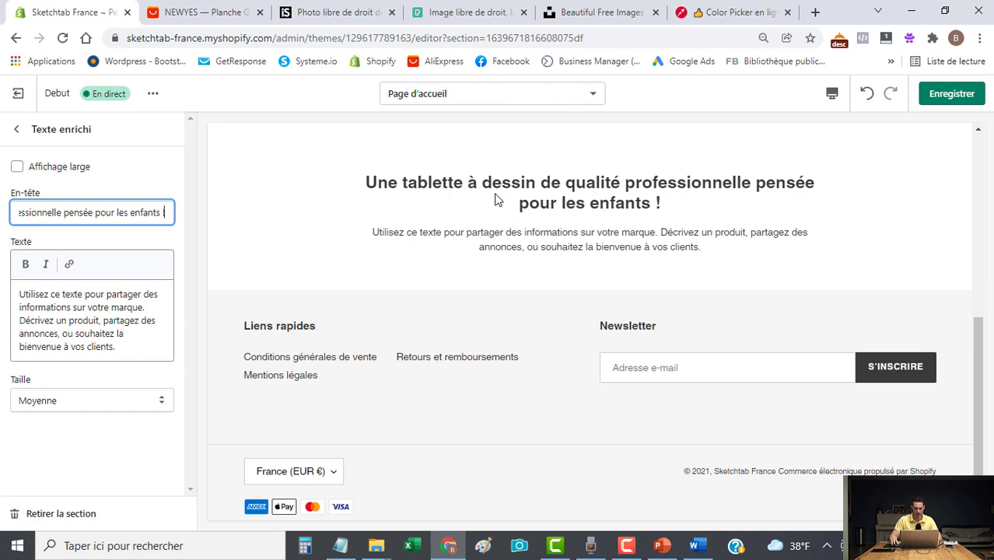
pyautogui.hotkey('ctrl', 'a')
pyautogui.press('BackSpace')
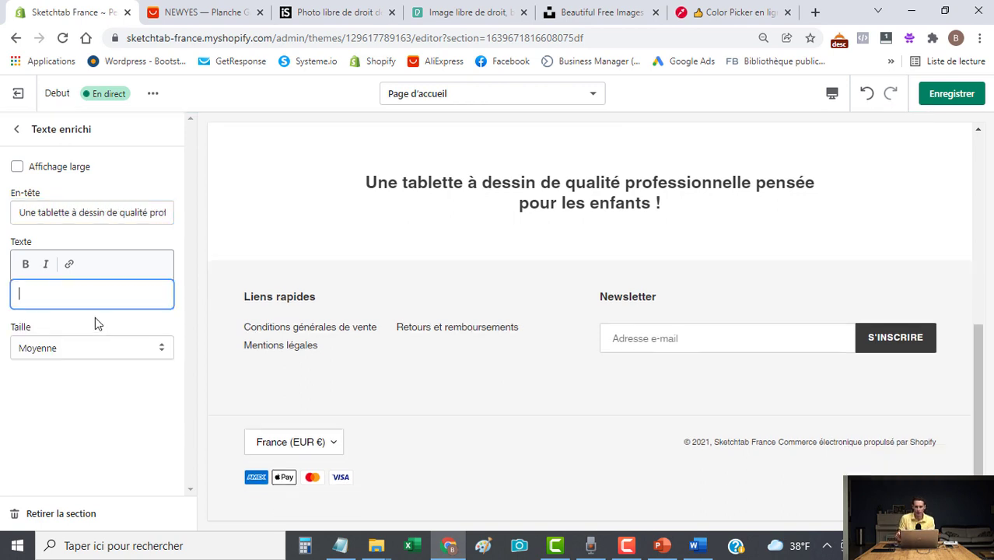
pyautogui.write("Sketchtab™ révolutionne l'univers du dessin et de l'écriture grâce à cette tablette ludique, légère, facile d'utilisation et respectueuse des yeux des tous petits.")
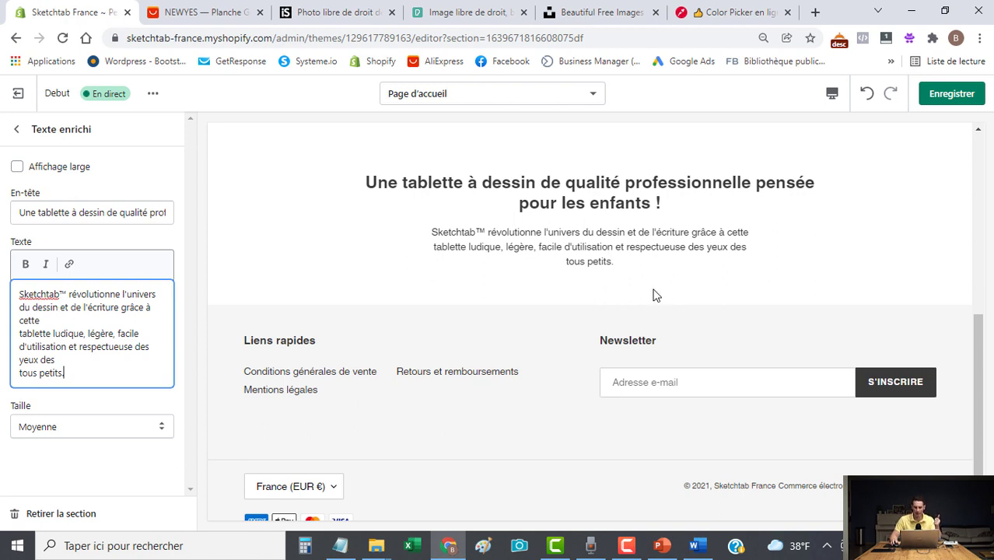
# Set the section size to Grande, then back to Moyenne.
pyautogui.click(146, 426)
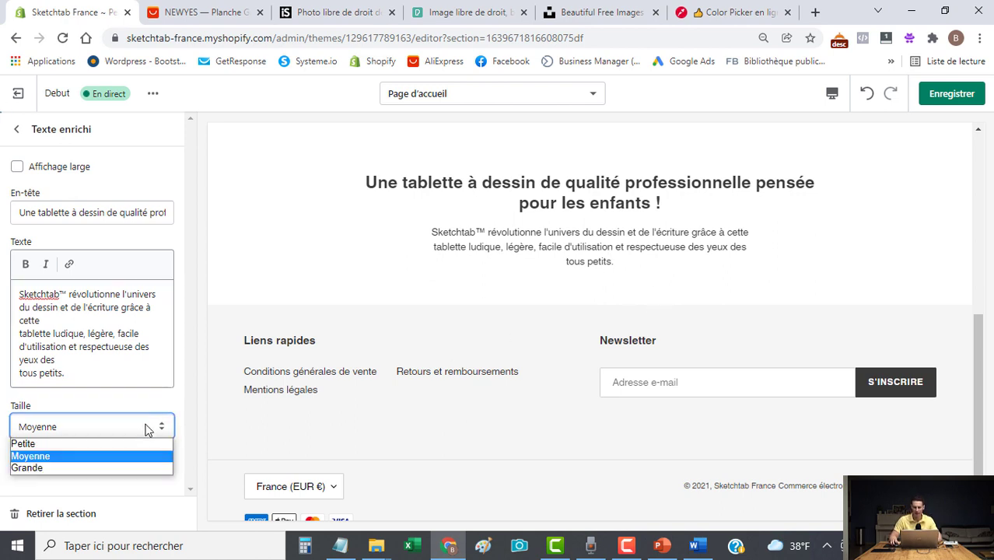
pyautogui.click(36, 468)
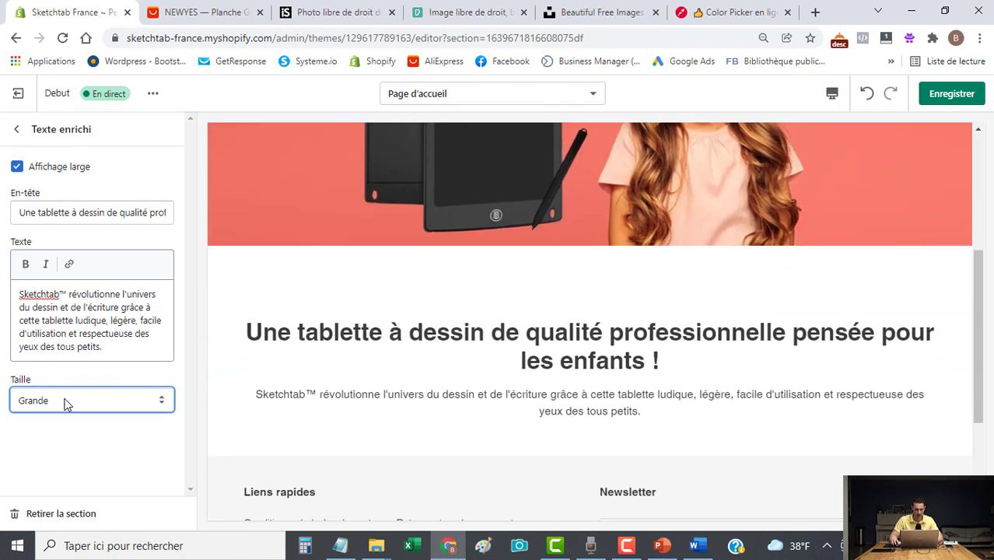
pyautogui.click(65, 403)
pyautogui.click(57, 427)
# Check the rich text section at mobile and desktop widths, then save the home page.
pyautogui.scroll(3, 634, 346)
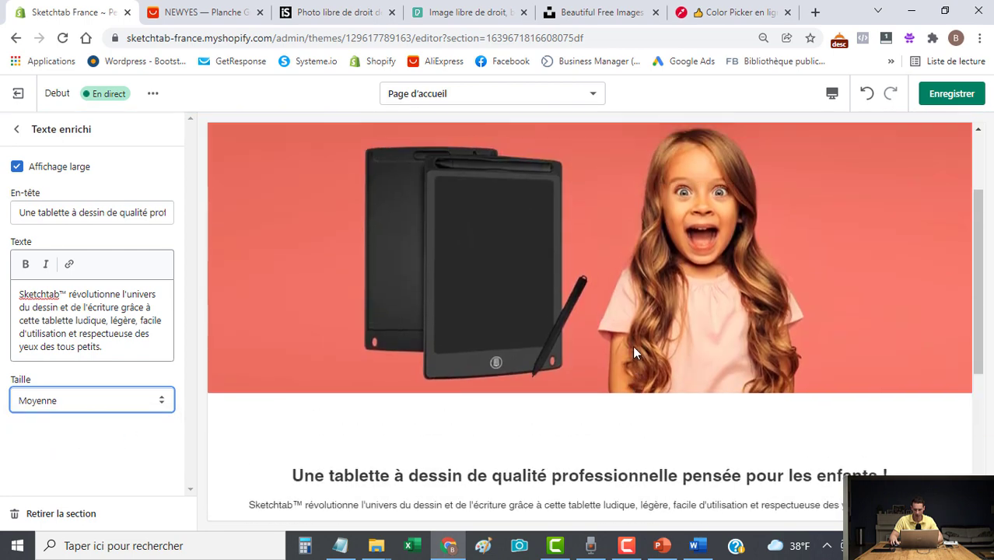
pyautogui.click(832, 93)
pyautogui.click(856, 129)
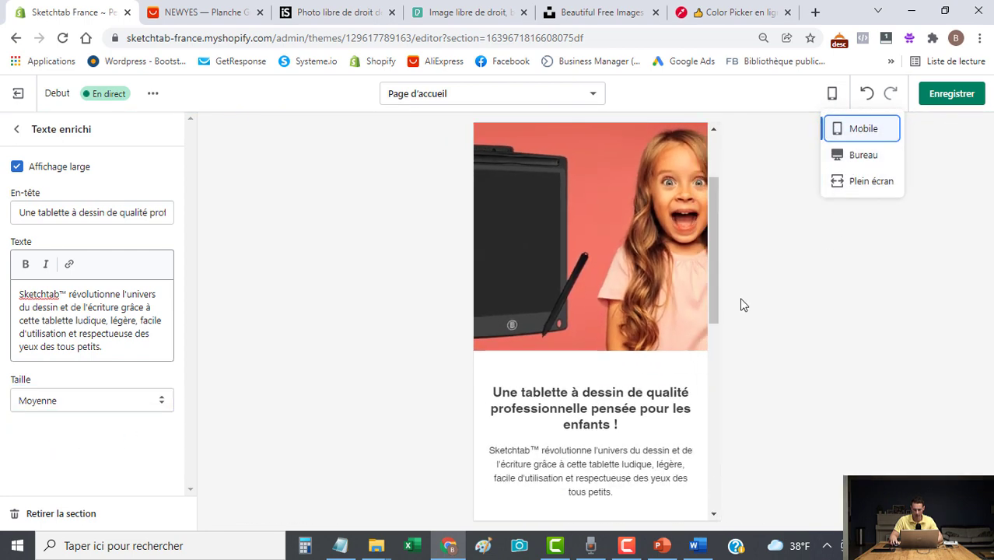
pyautogui.scroll(2, 717, 254)
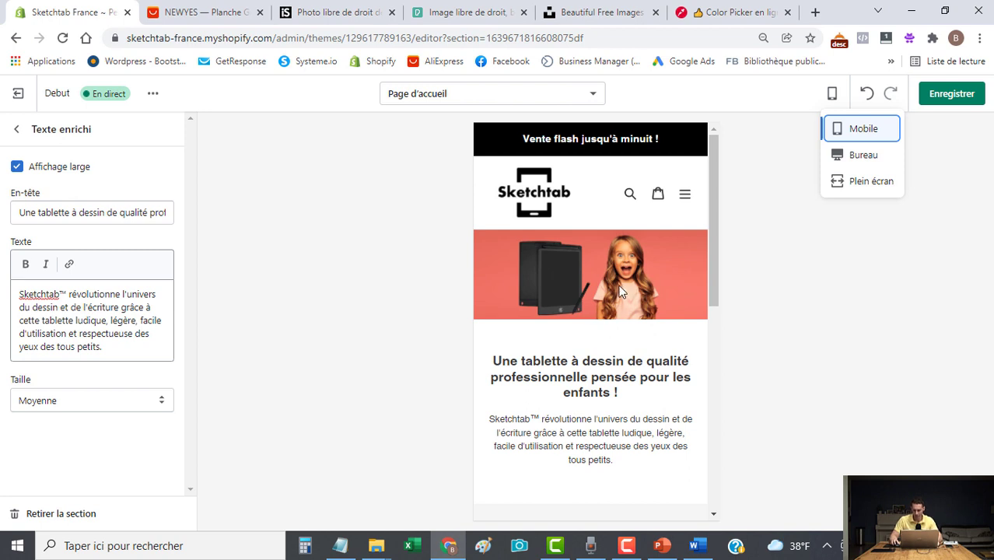
pyautogui.click(857, 157)
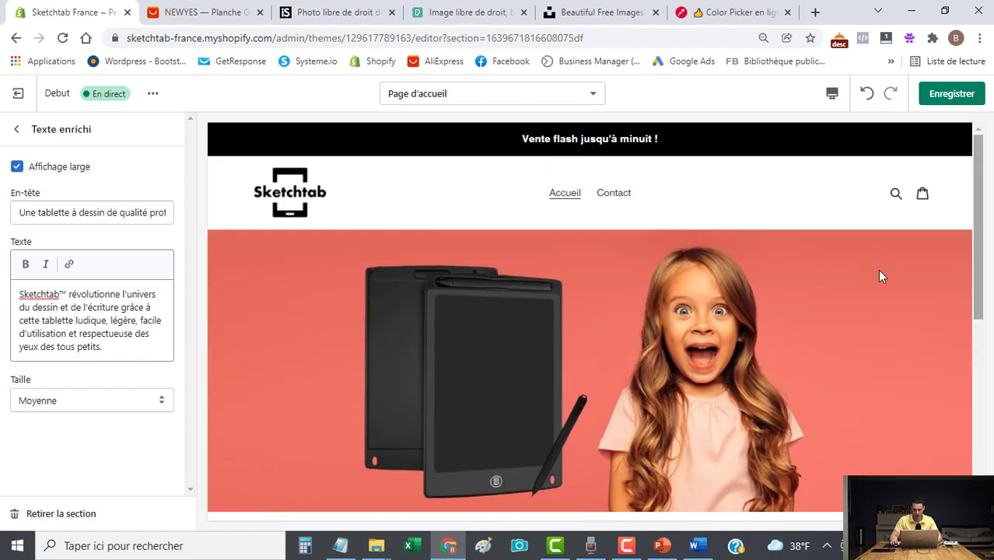
pyautogui.scroll(-4, 676, 418)
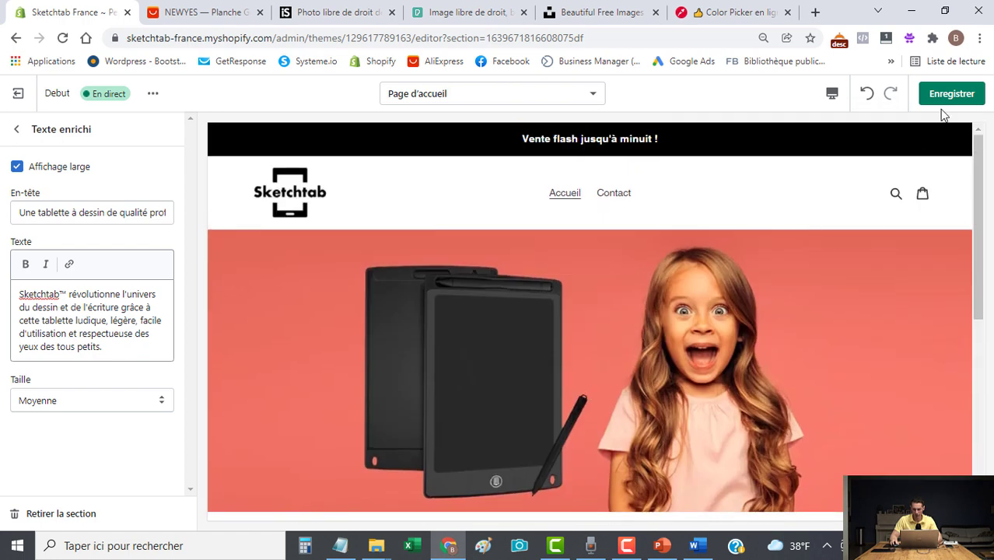
pyautogui.click(951, 93)
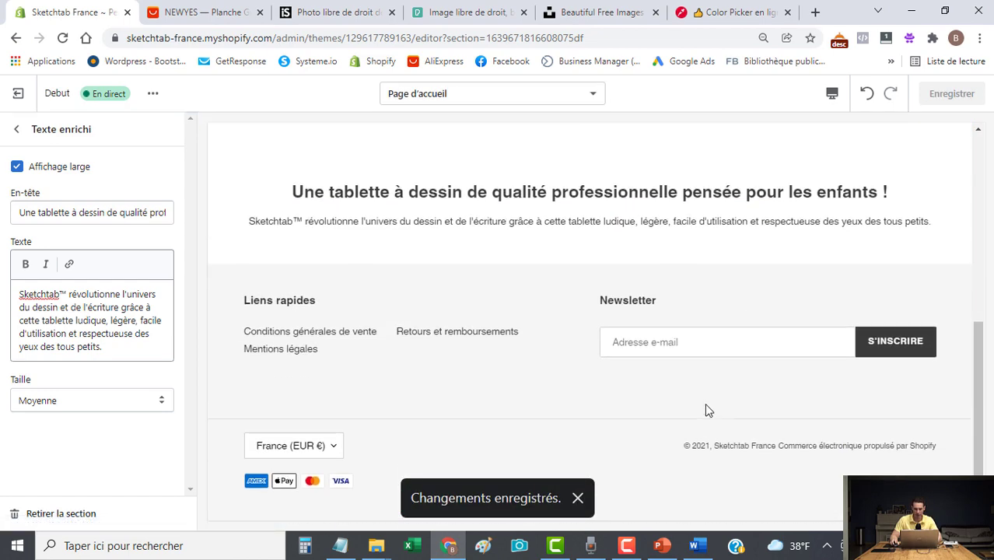
pyautogui.scroll(10, 705, 404)
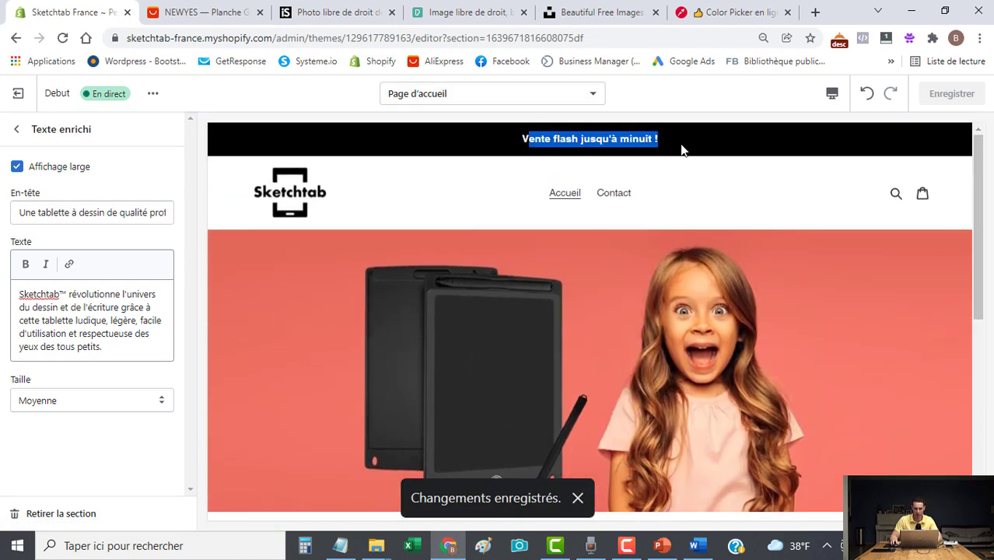
# Exit the theme editor, go to Applications, and open the Shopify App Store.
pyautogui.click(19, 96)
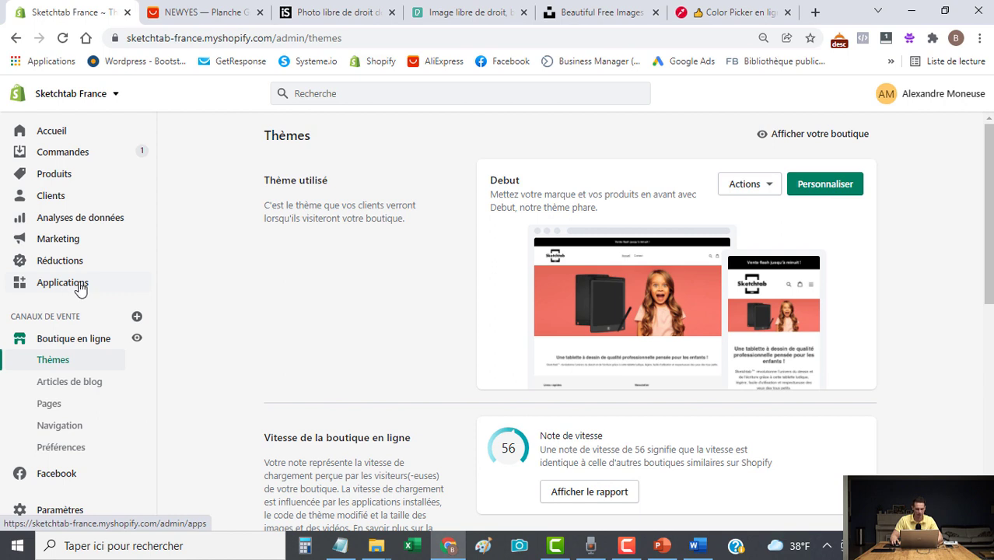
pyautogui.click(80, 286)
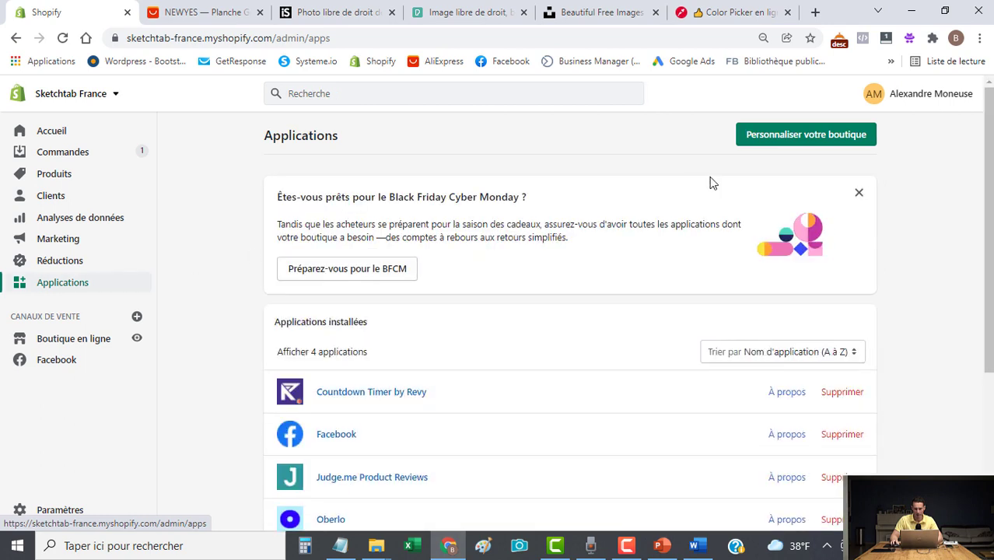
pyautogui.click(800, 143)
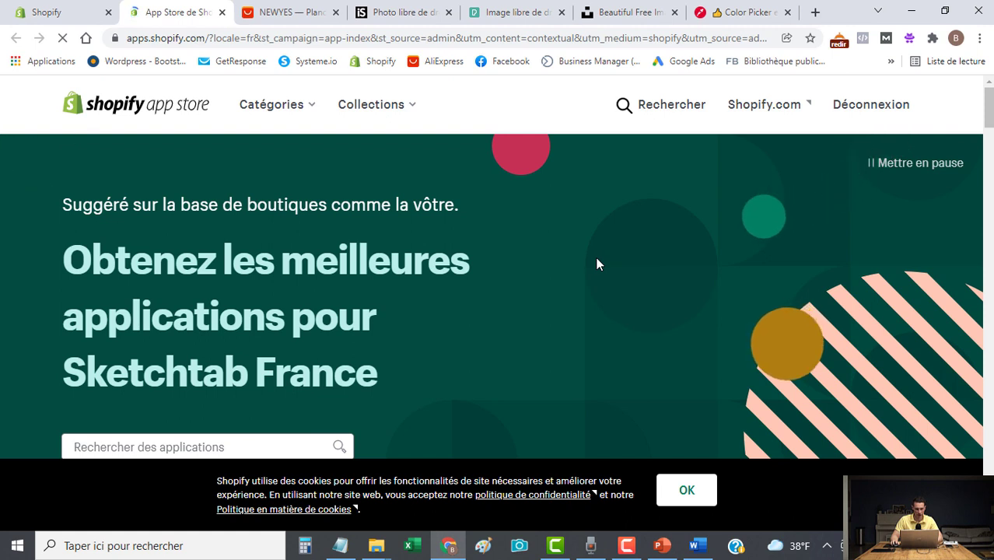
# Search the App Store for 'conuntdown timer by revy' and browse the results.
pyautogui.scroll(-2, 498, 288)
pyautogui.click(124, 302)
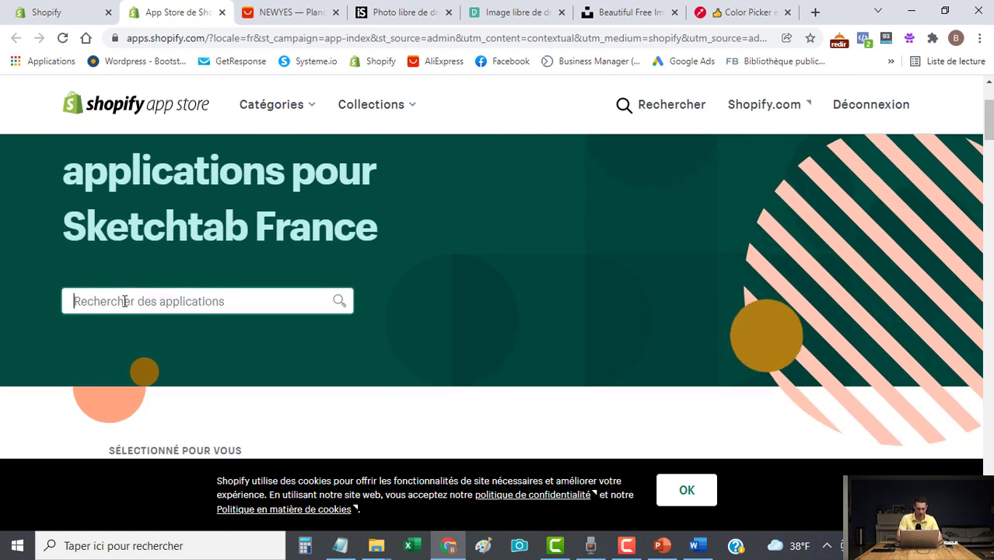
pyautogui.write('co')
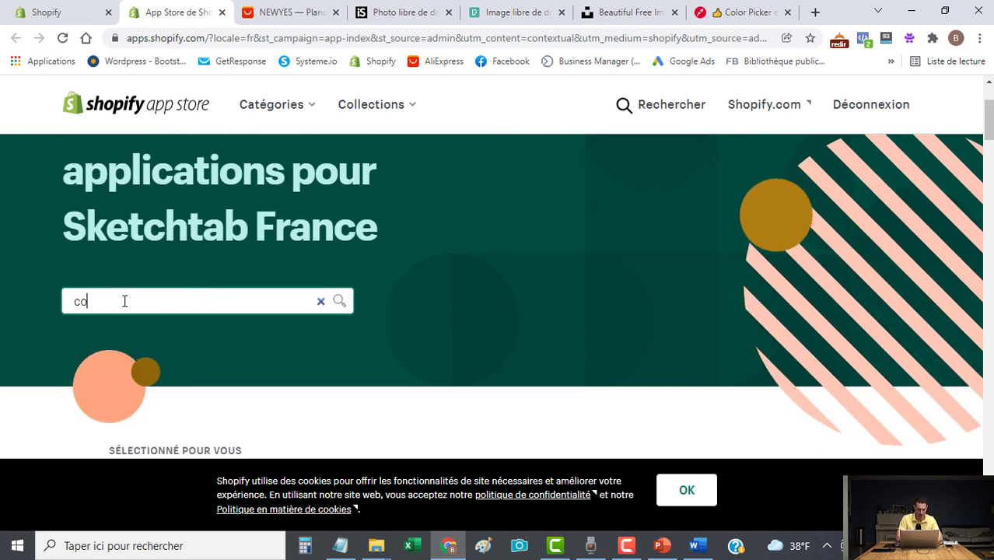
pyautogui.write('nuntdown')
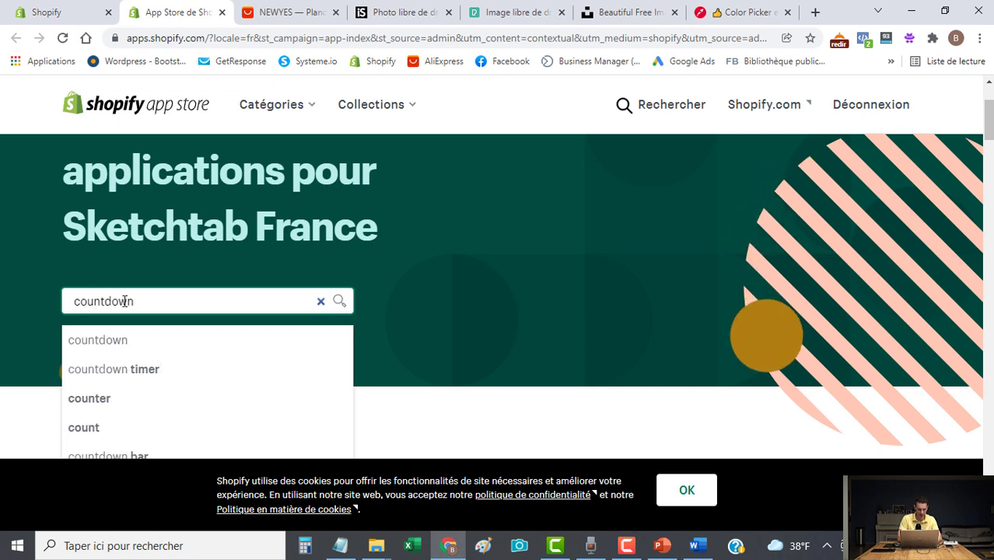
pyautogui.write(' timer by revy')
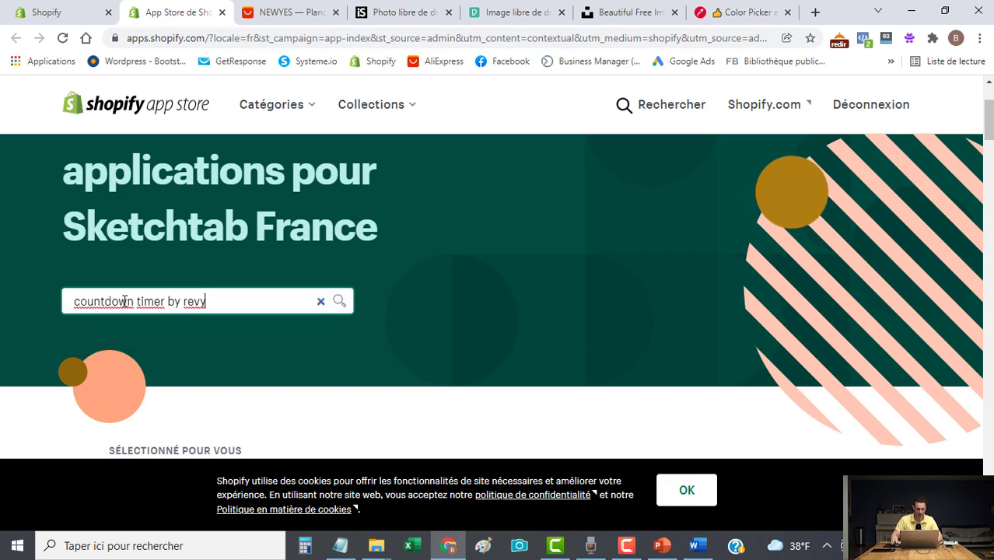
pyautogui.press('Return')
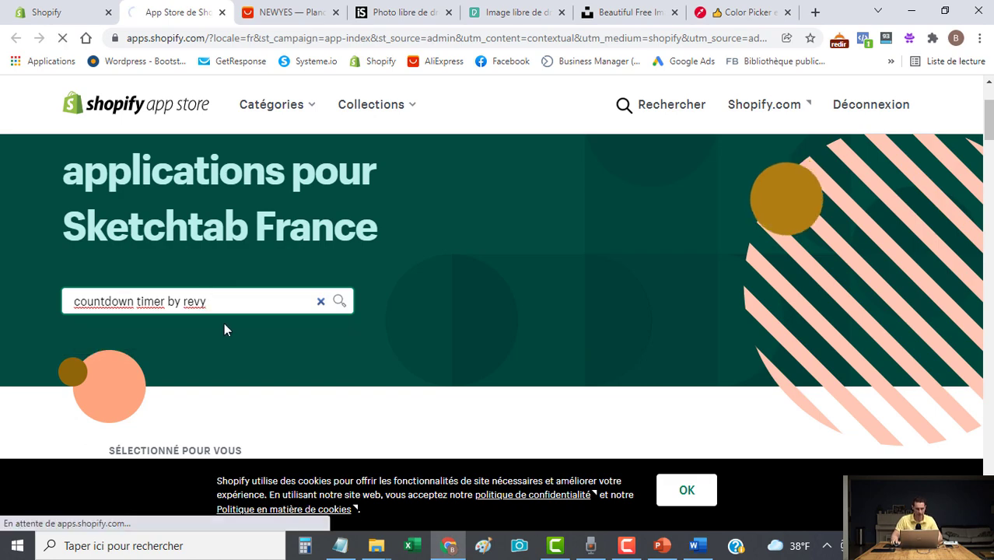
pyautogui.scroll(-5, 544, 323)
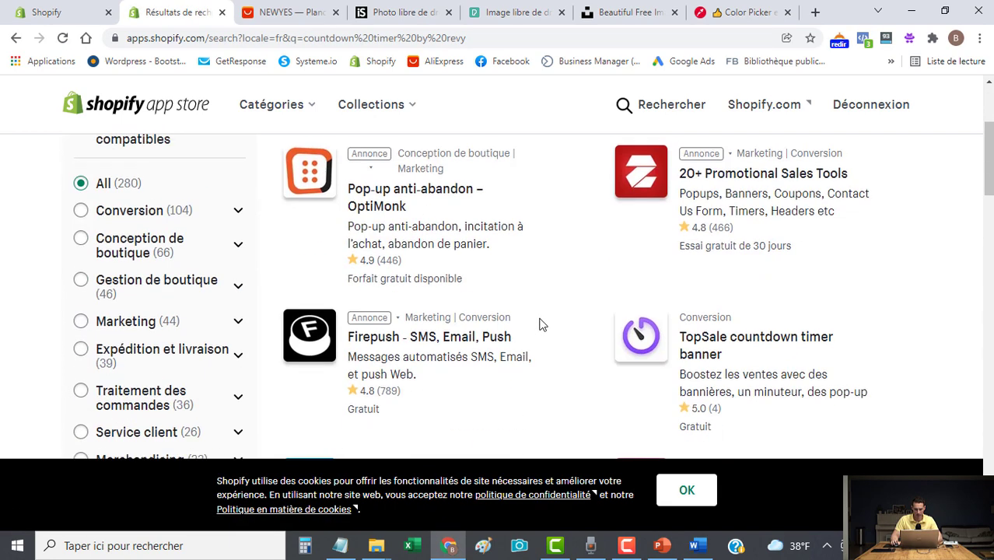
pyautogui.scroll(-7, 543, 324)
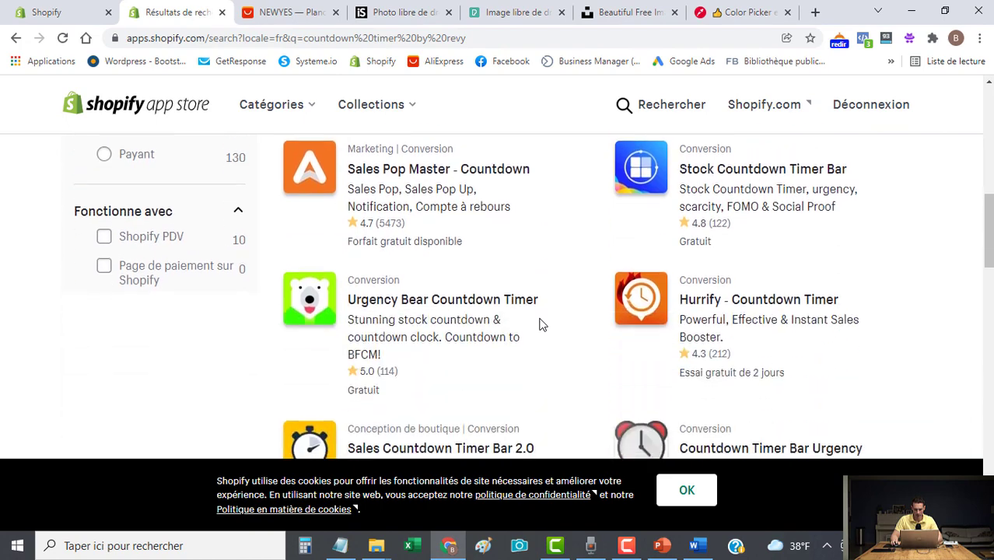
pyautogui.scroll(-3, 541, 324)
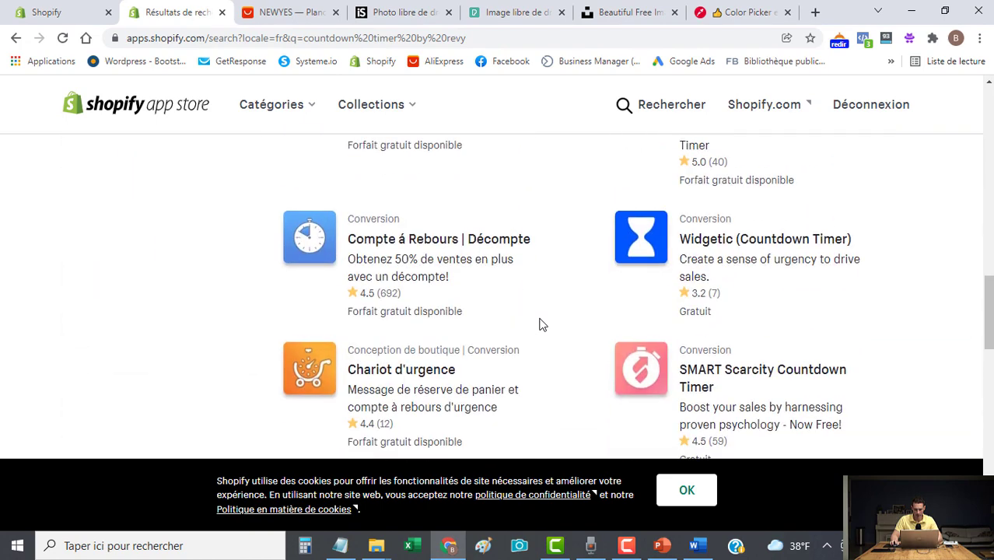
pyautogui.scroll(-3, 539, 324)
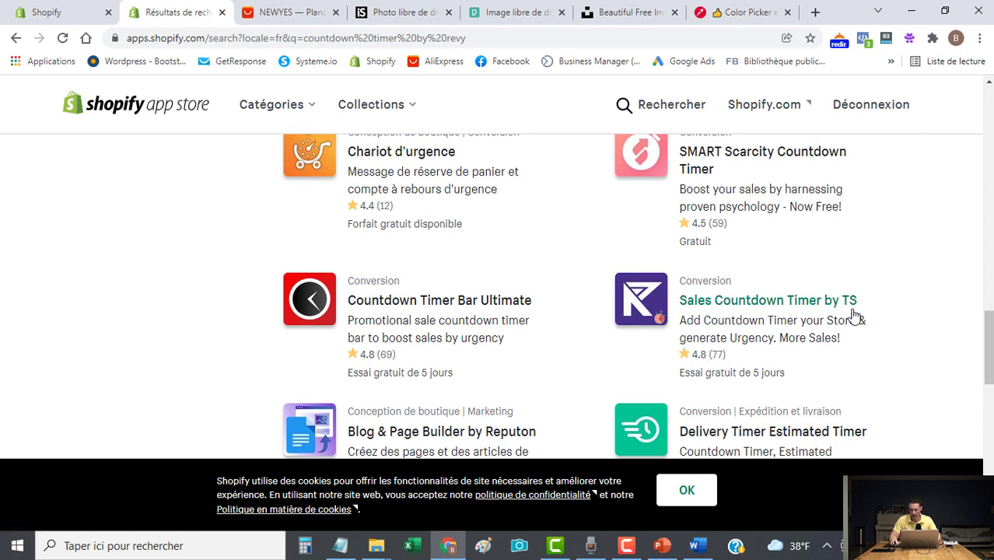
# Open Sales Countdown Timer by TS and check its $5.92/month price with 5-day free trial.
pyautogui.click(751, 303)
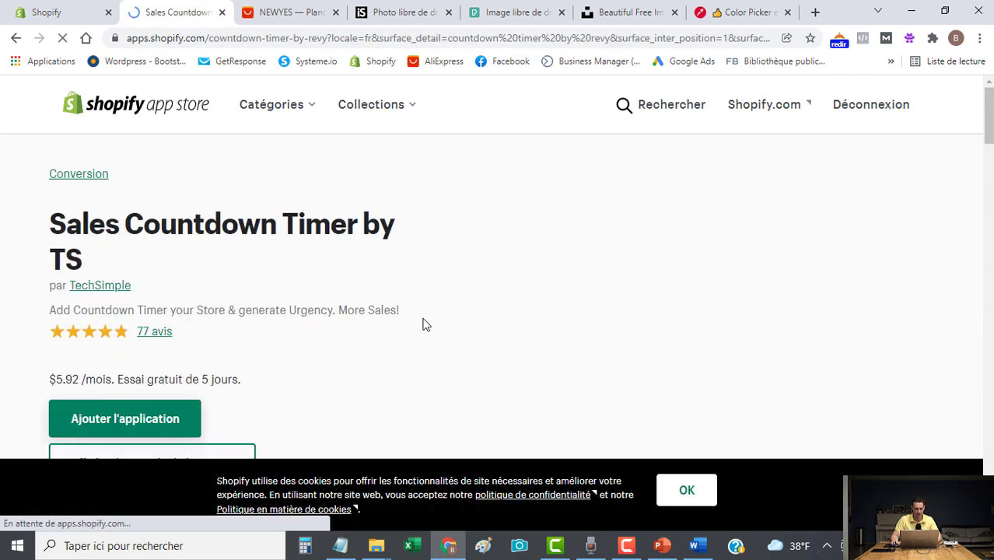
pyautogui.scroll(-1, 426, 327)
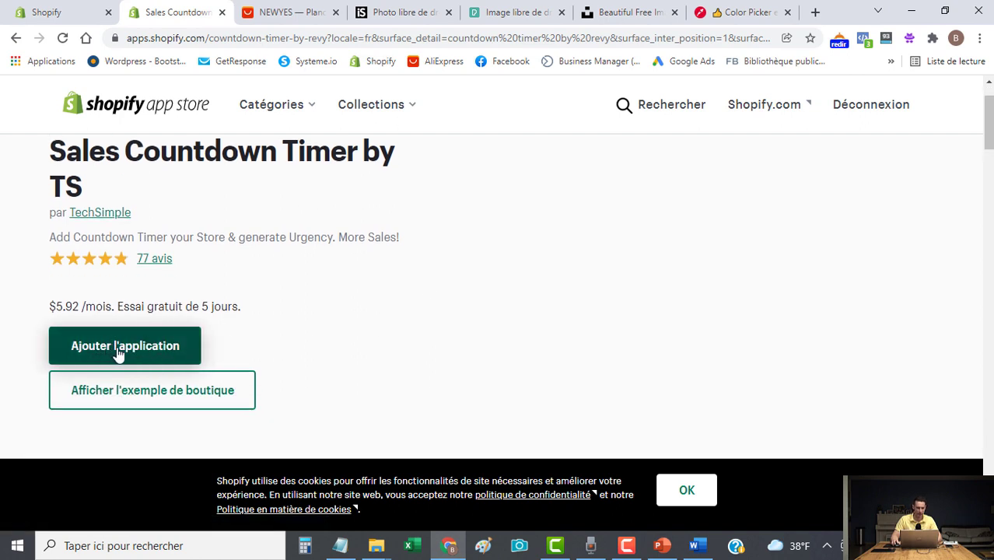
pyautogui.moveTo(123, 306); pyautogui.dragTo(200, 306)
pyautogui.moveTo(58, 305); pyautogui.dragTo(75, 306)
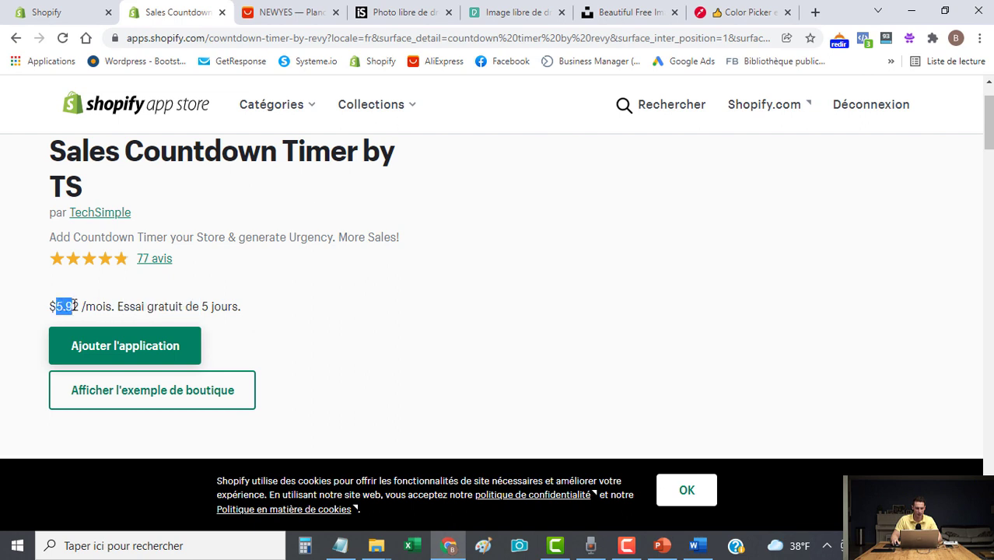
pyautogui.click(115, 306)
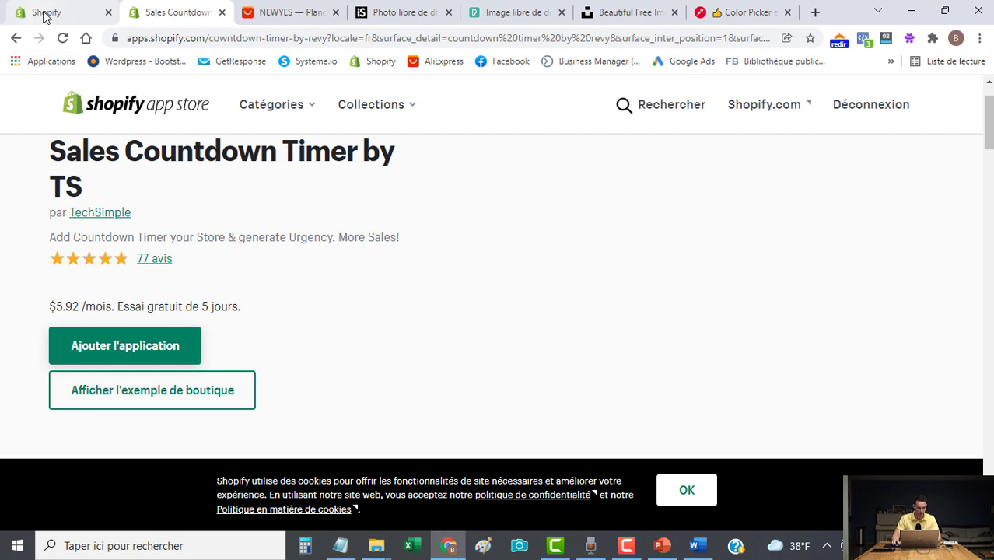
# Create a new Countdown Timer by Revy timer titled 'Sketchtab accueil'.
pyautogui.click(221, 13)
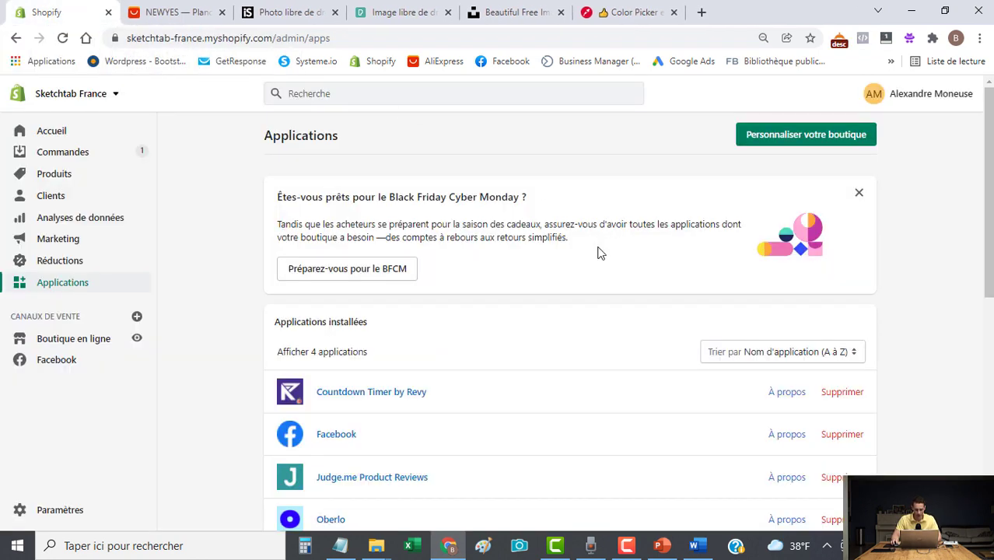
pyautogui.click(356, 393)
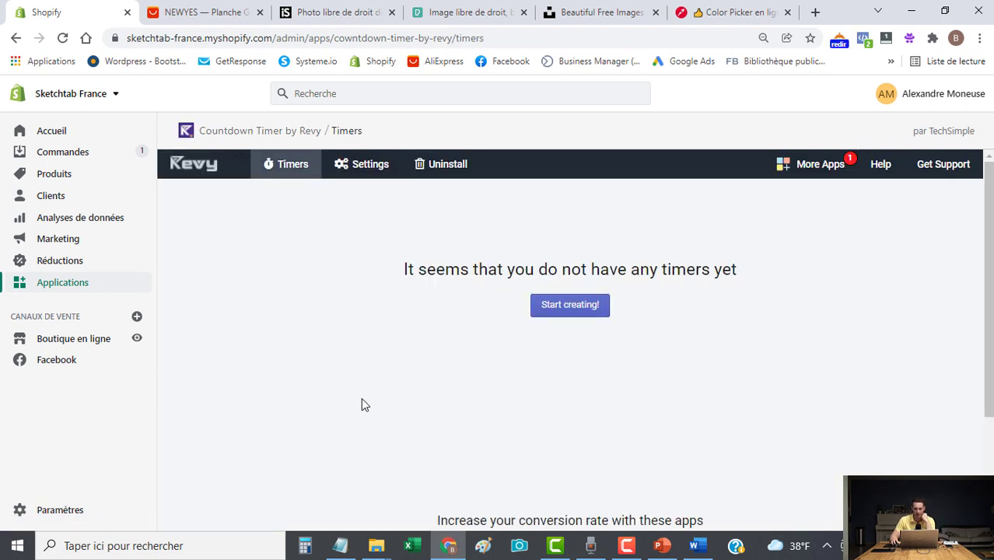
pyautogui.click(572, 312)
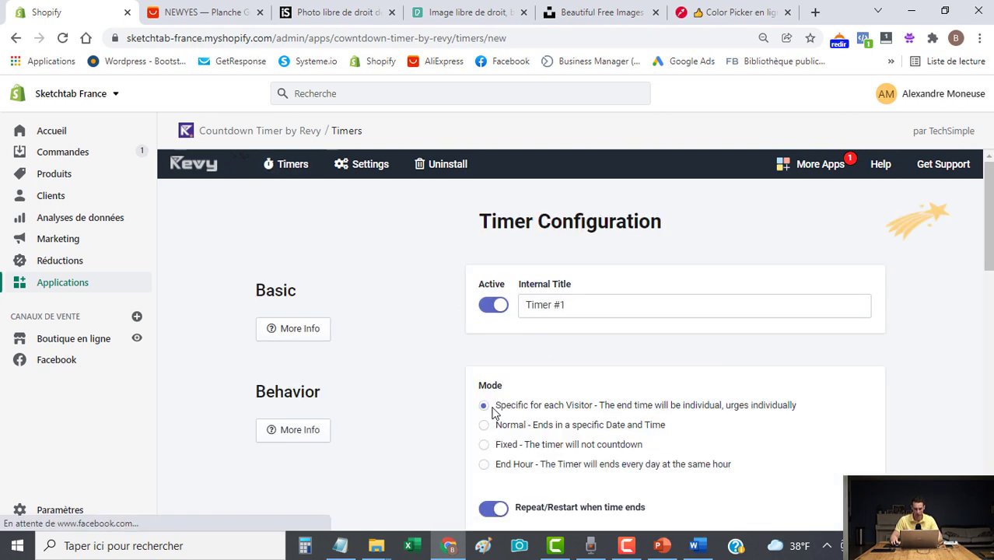
pyautogui.click(599, 295)
pyautogui.hotkey('ctrl', 'a')
pyautogui.write('Sketchtab a')
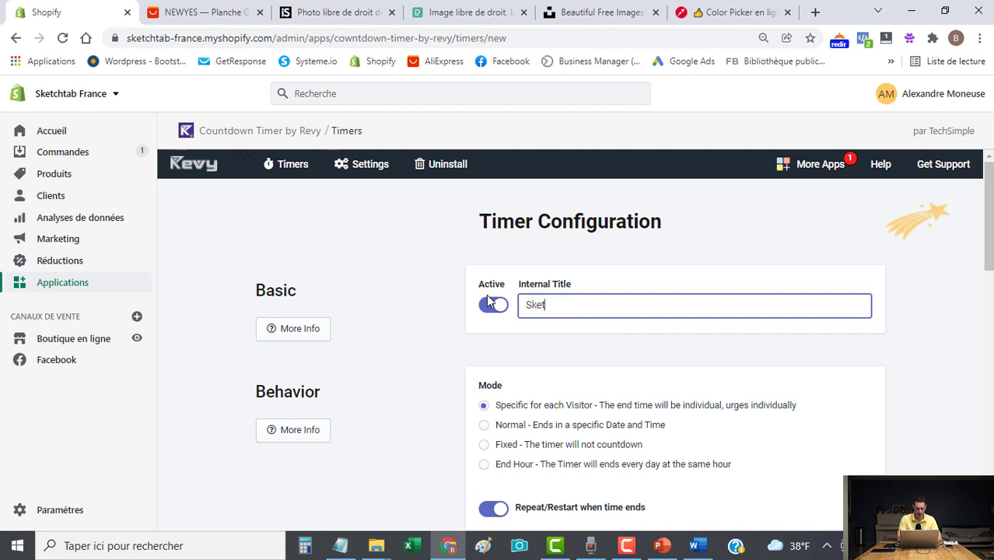
pyautogui.write('ccueil')
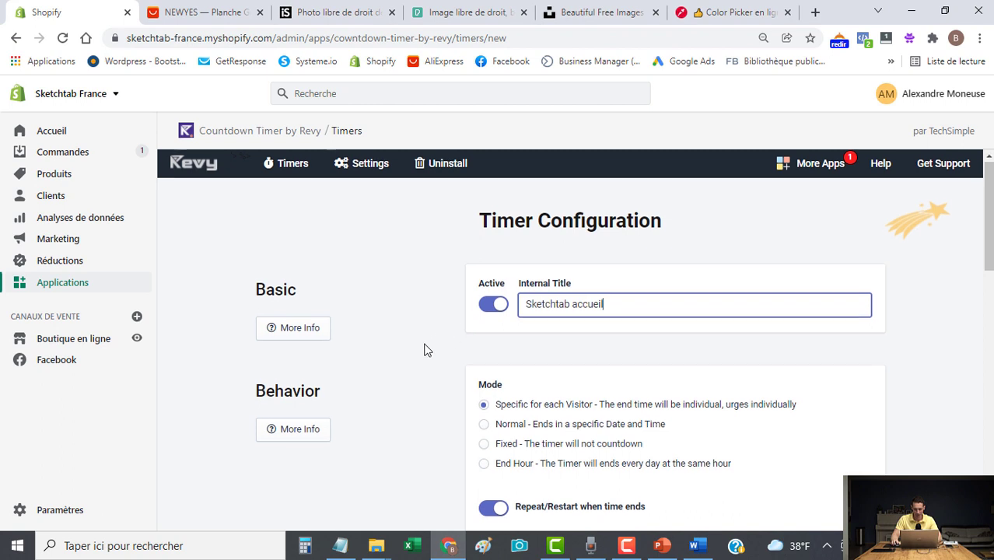
# Make the timer end at the same hour daily, at 2h.
pyautogui.scroll(-2, 424, 350)
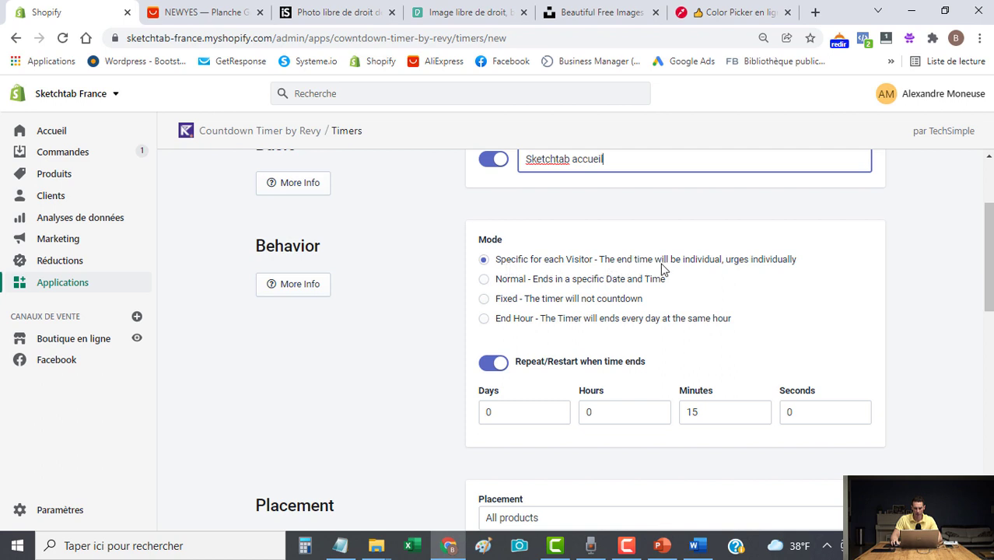
pyautogui.moveTo(795, 262); pyautogui.dragTo(505, 258)
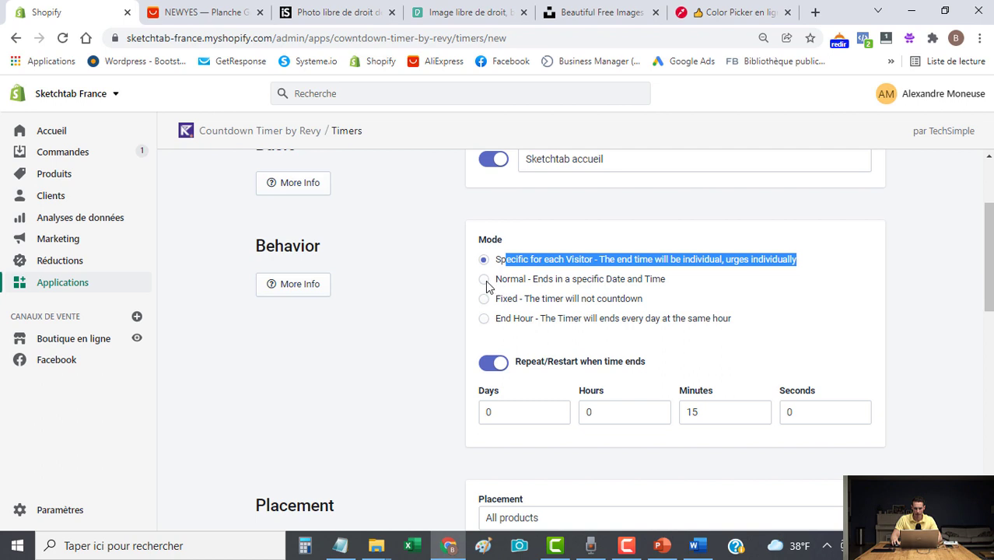
pyautogui.click(484, 280)
pyautogui.moveTo(502, 285); pyautogui.dragTo(691, 287)
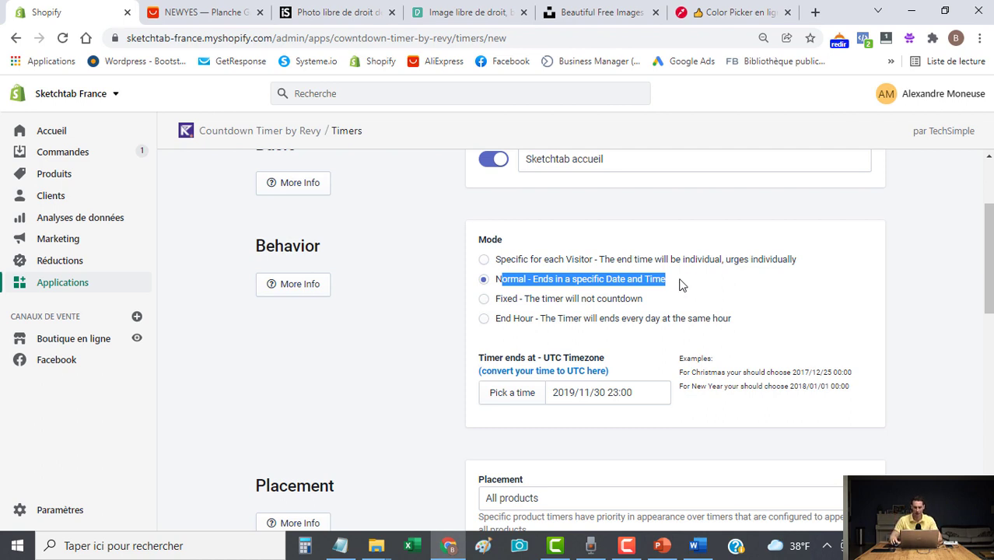
pyautogui.click(673, 284)
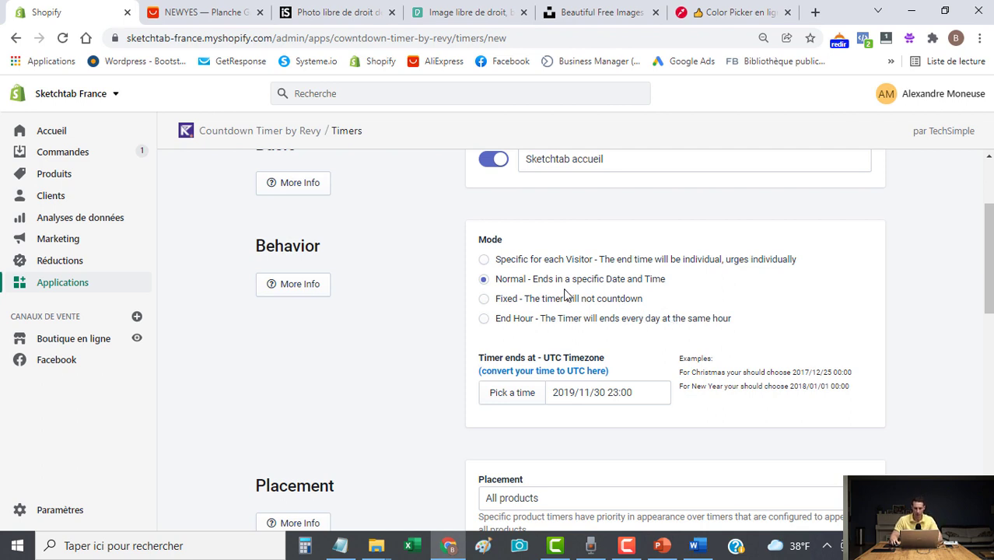
pyautogui.click(484, 320)
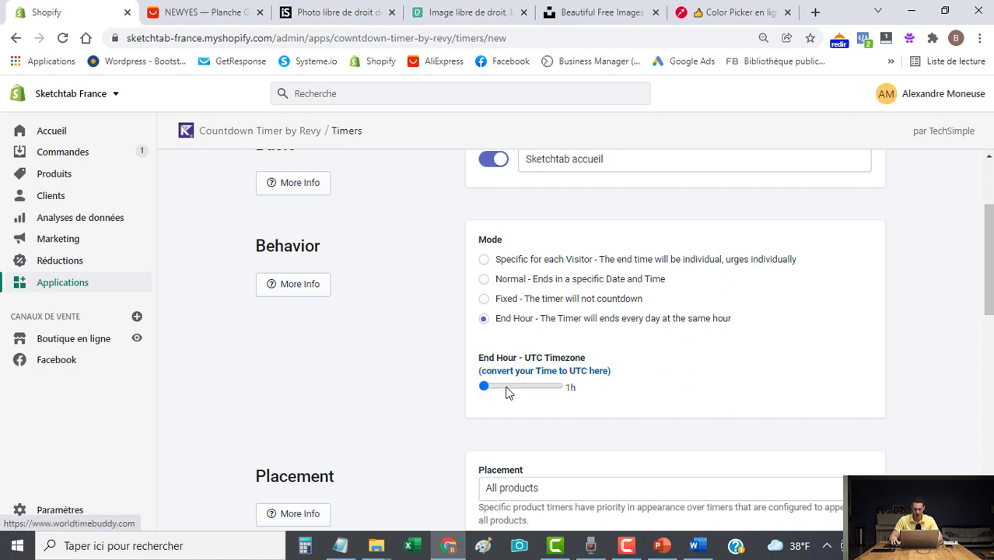
pyautogui.moveTo(484, 387); pyautogui.dragTo(489, 391)
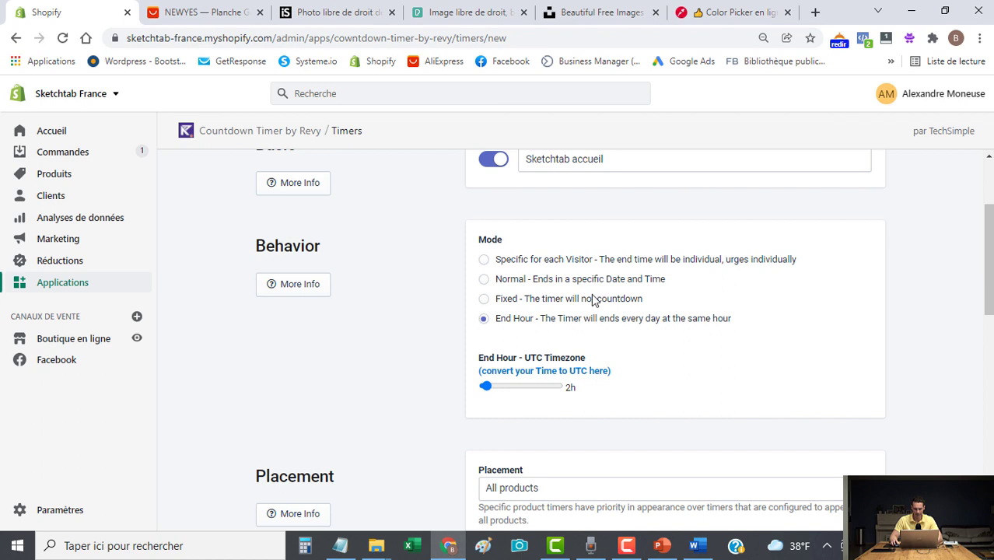
# Set the top text to 'Fin de la vente flash dans :' and the progress bar to 25%.
pyautogui.scroll(-5, 593, 300)
pyautogui.moveTo(619, 245); pyautogui.dragTo(485, 246)
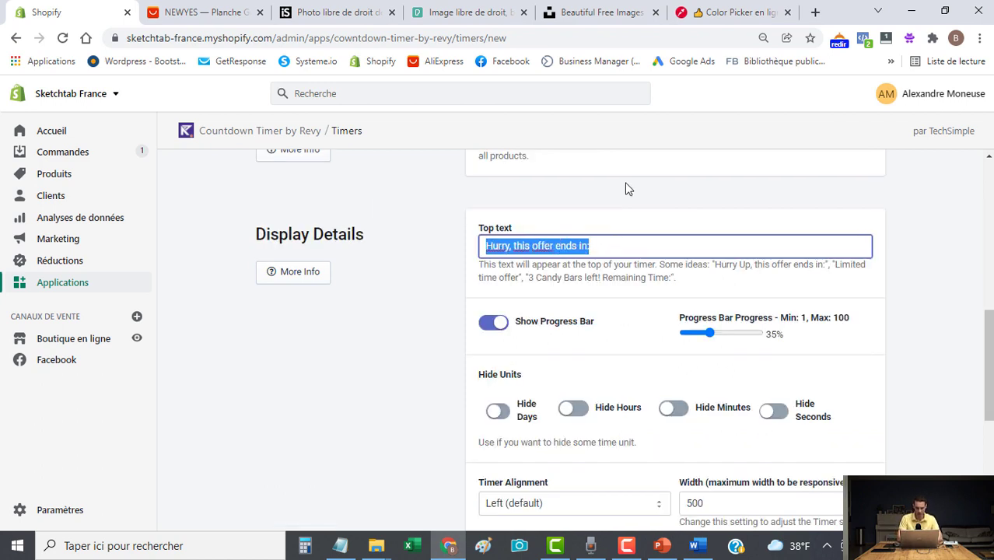
pyautogui.write('Fl')
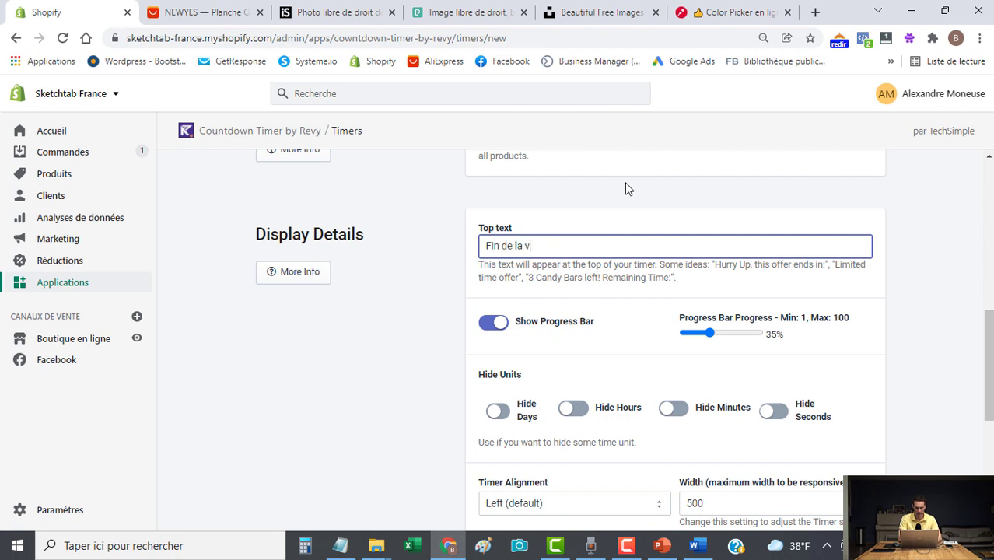
pyautogui.write(' :')
pyautogui.scroll(-1, 622, 300)
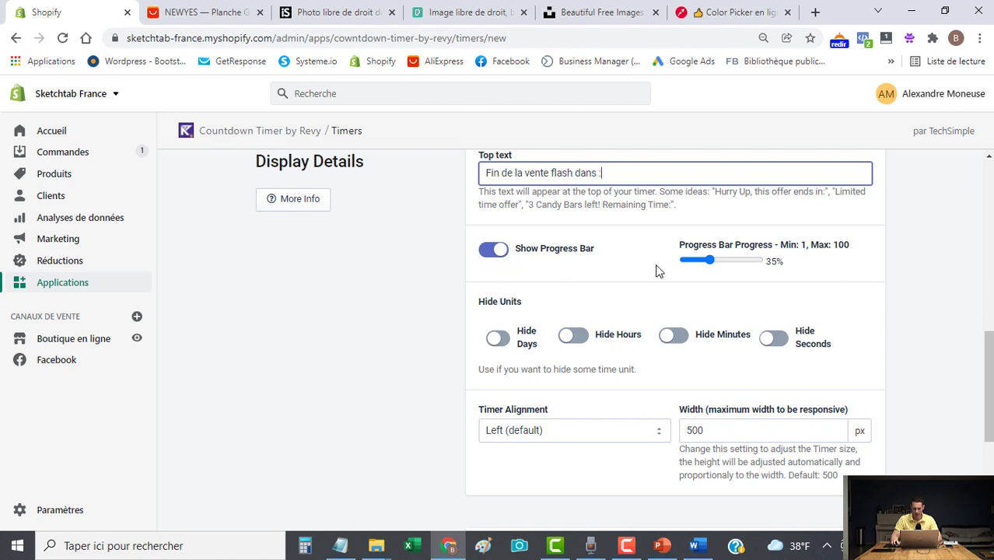
pyautogui.click(713, 264)
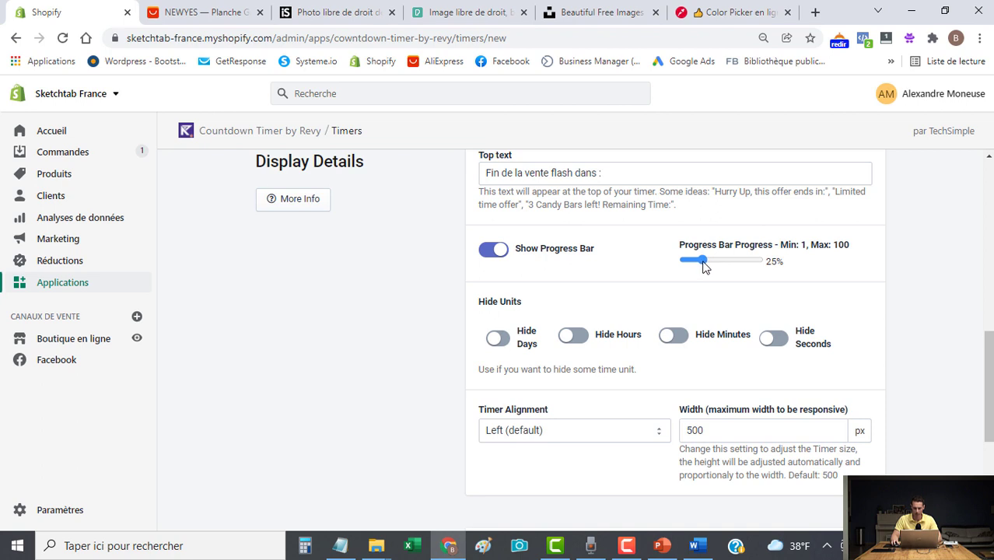
pyautogui.scroll(-1, 577, 352)
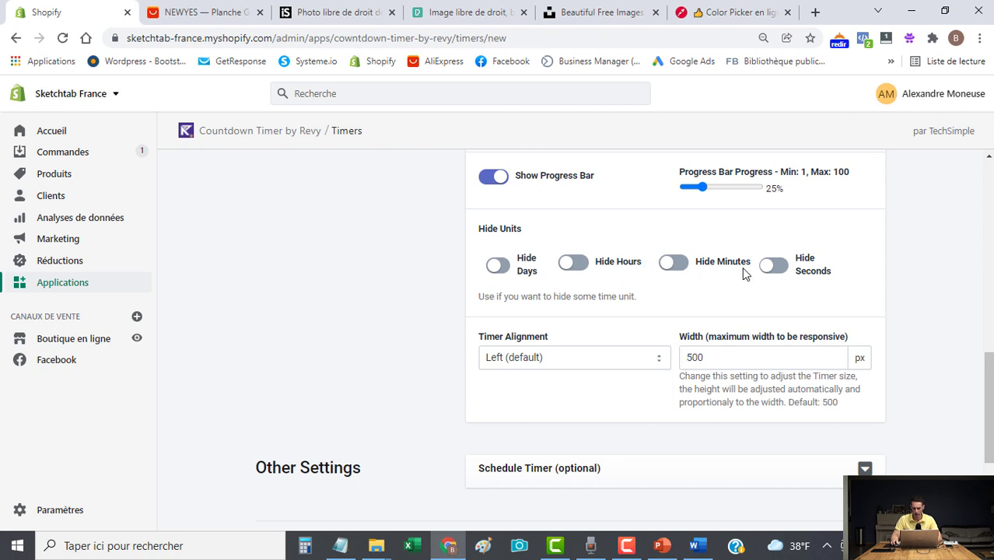
pyautogui.scroll(-1, 788, 304)
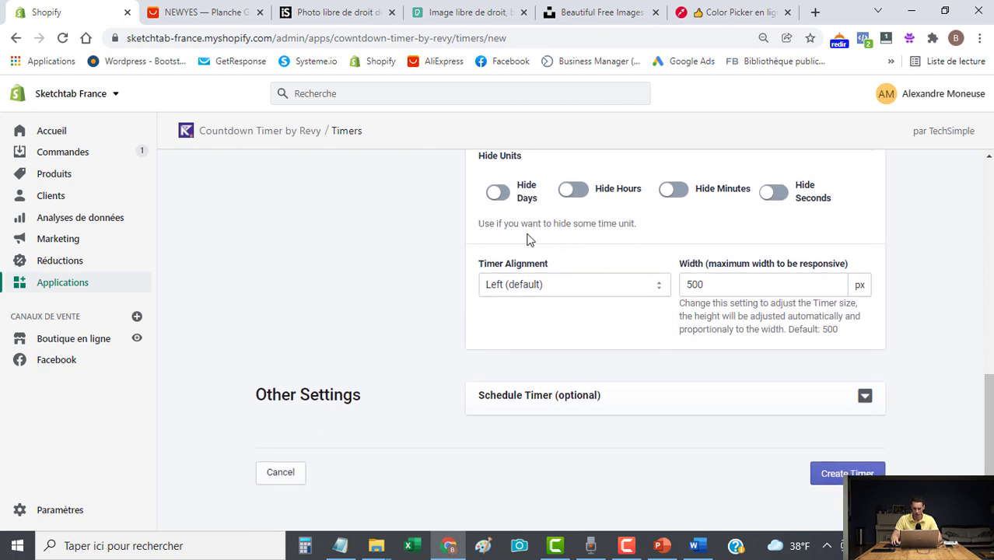
# Centre the timer alignment and create the timer.
pyautogui.click(568, 289)
pyautogui.click(534, 317)
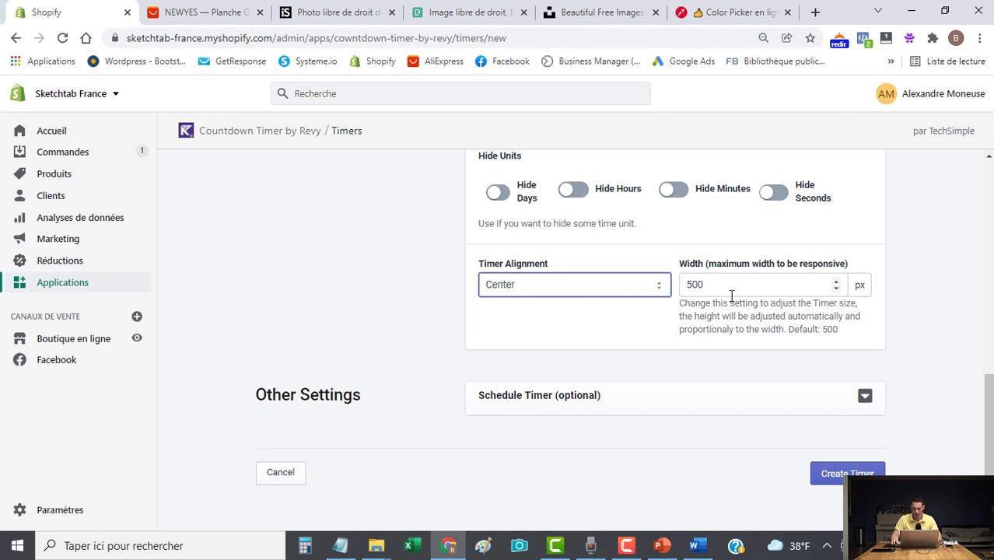
pyautogui.click(840, 475)
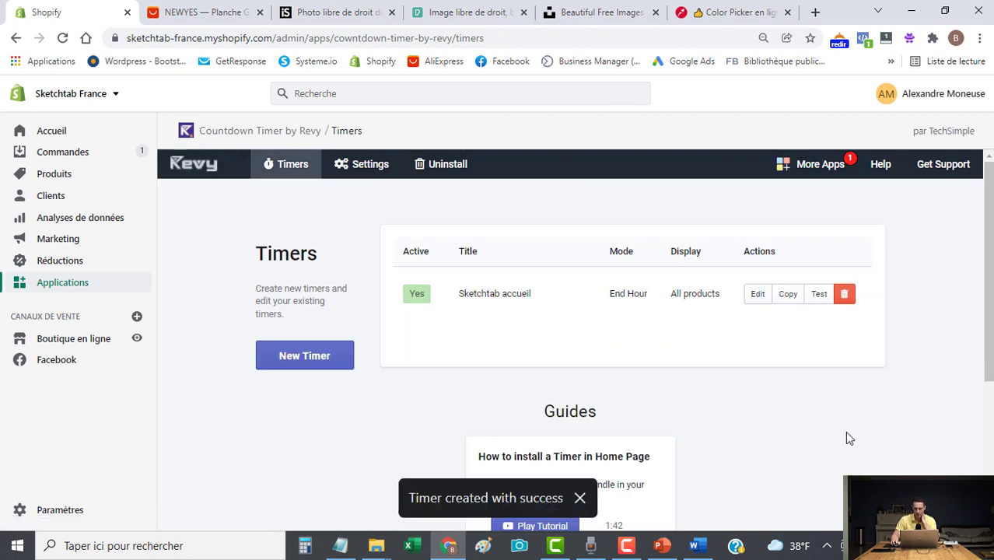
pyautogui.click(361, 173)
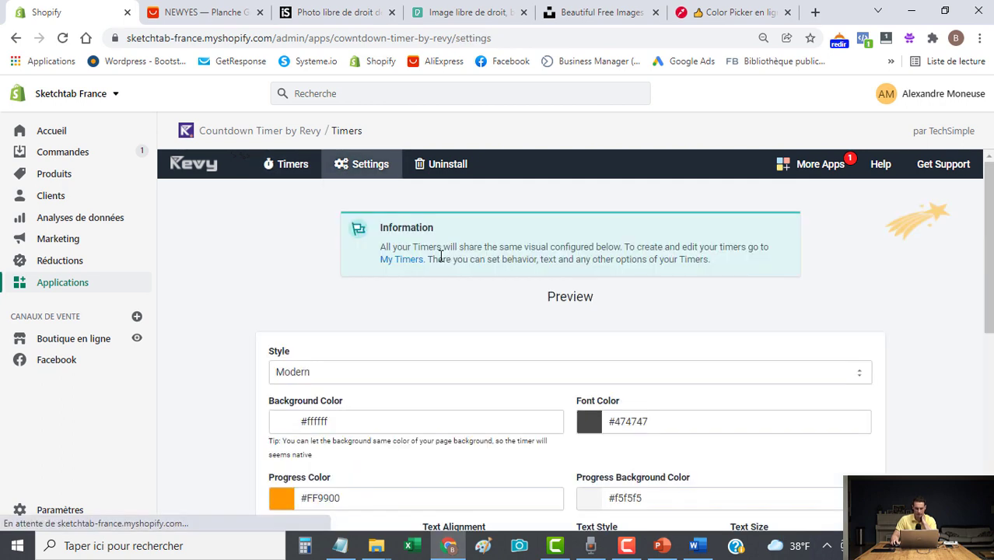
# Switch the timer style to Classic, then back to Modern.
pyautogui.scroll(-1, 440, 256)
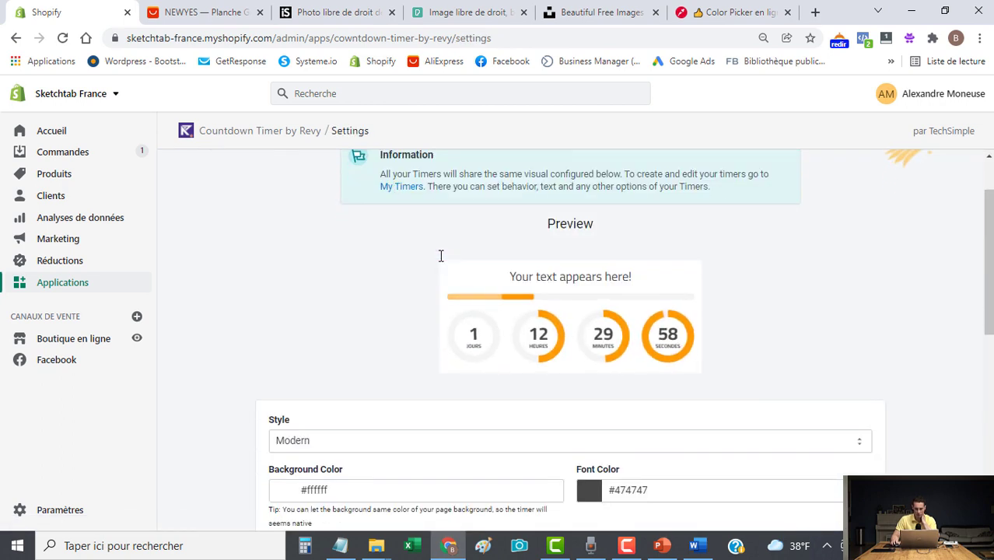
pyautogui.scroll(-1, 441, 256)
pyautogui.click(377, 371)
pyautogui.click(330, 387)
pyautogui.press('Down')
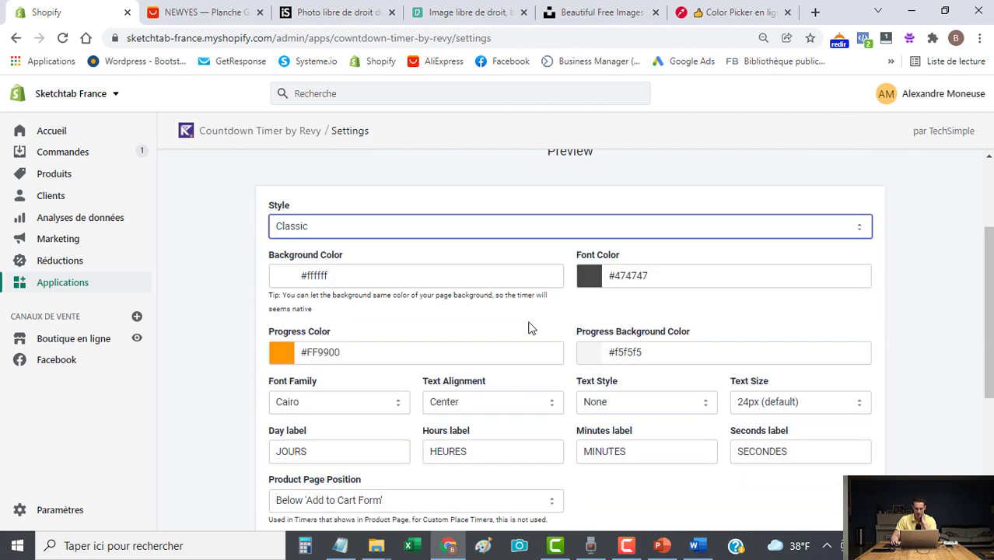
pyautogui.scroll(2, 537, 330)
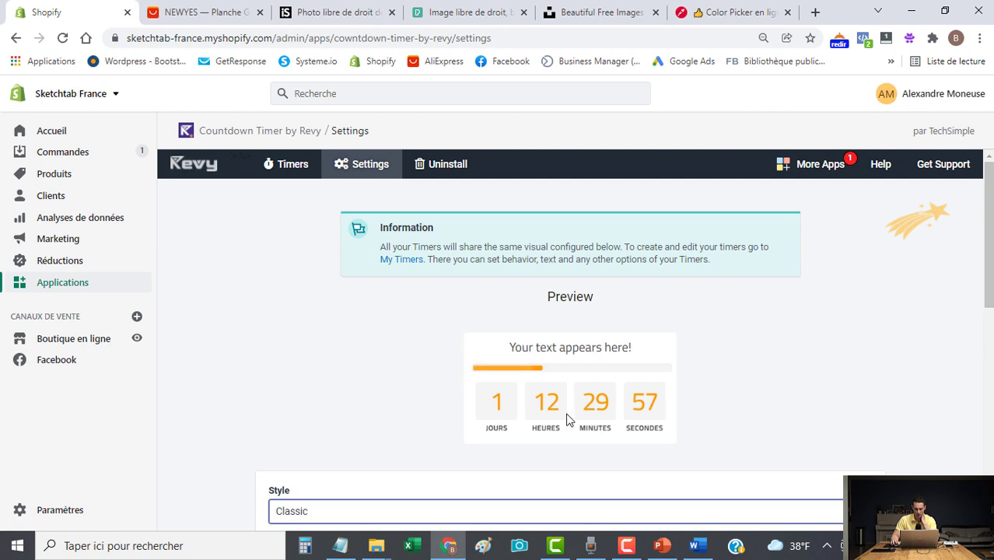
pyautogui.scroll(-1, 568, 420)
pyautogui.click(486, 445)
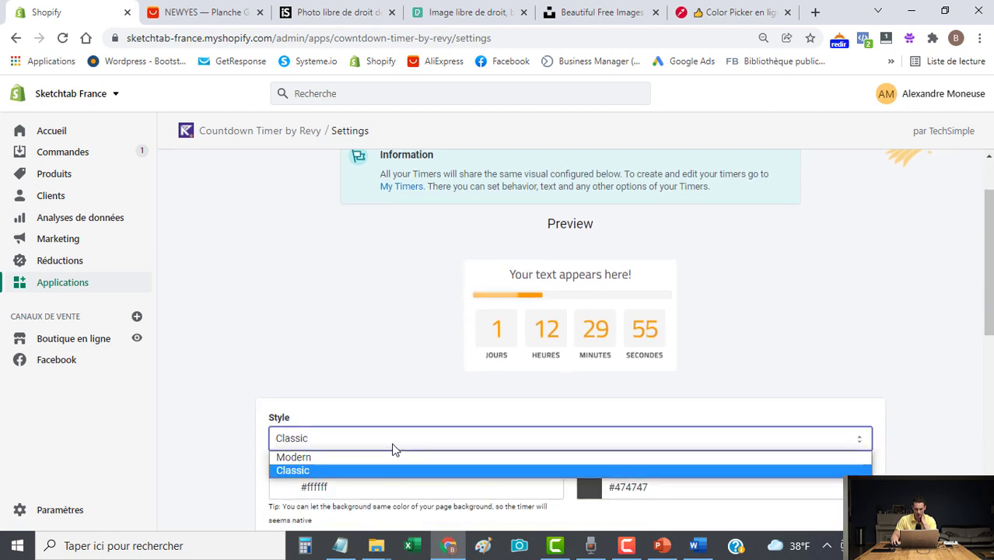
pyautogui.click(335, 458)
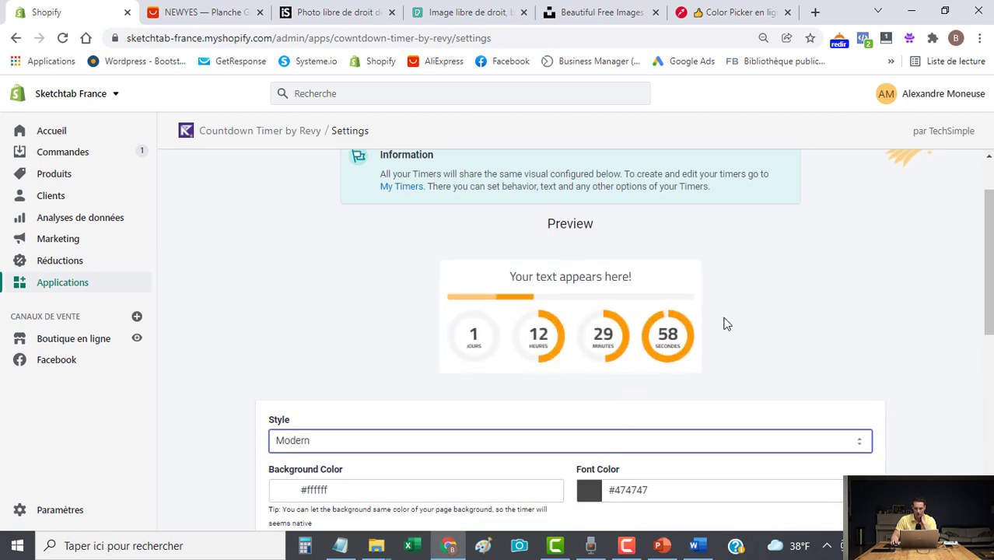
# Set the timer's progress colour to #f47566, taken from the online colour picker.
pyautogui.scroll(-1, 712, 323)
pyautogui.scroll(-1, 745, 319)
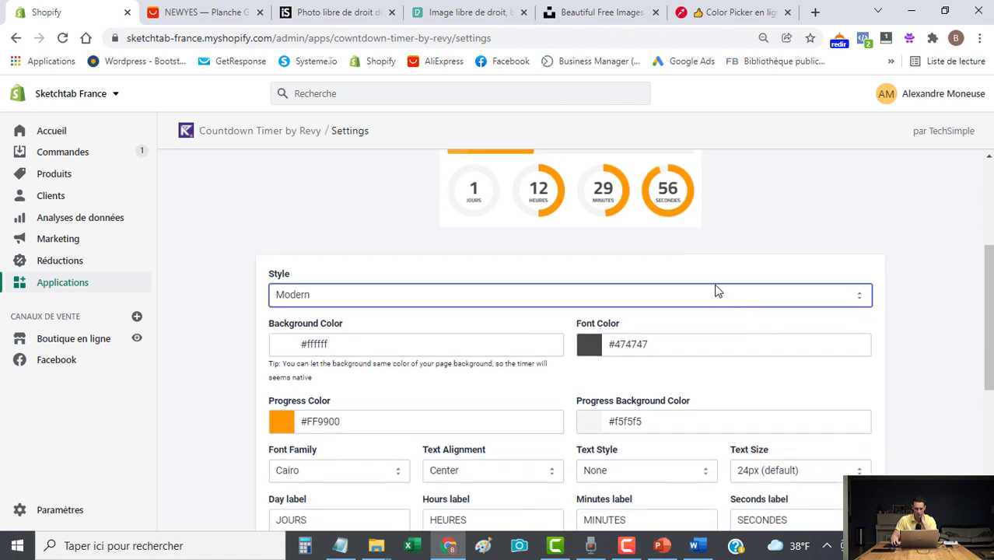
pyautogui.click(335, 428)
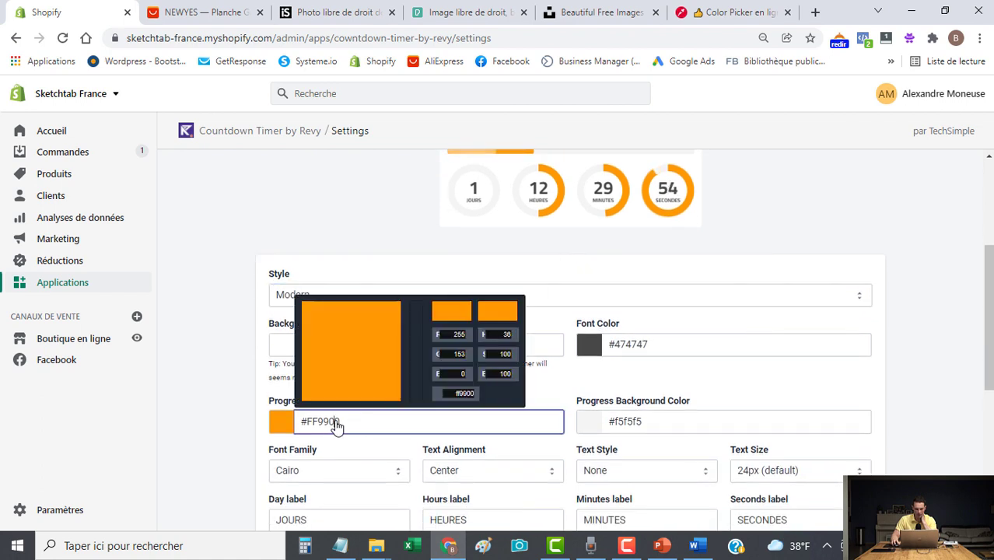
pyautogui.doubleClick(455, 393)
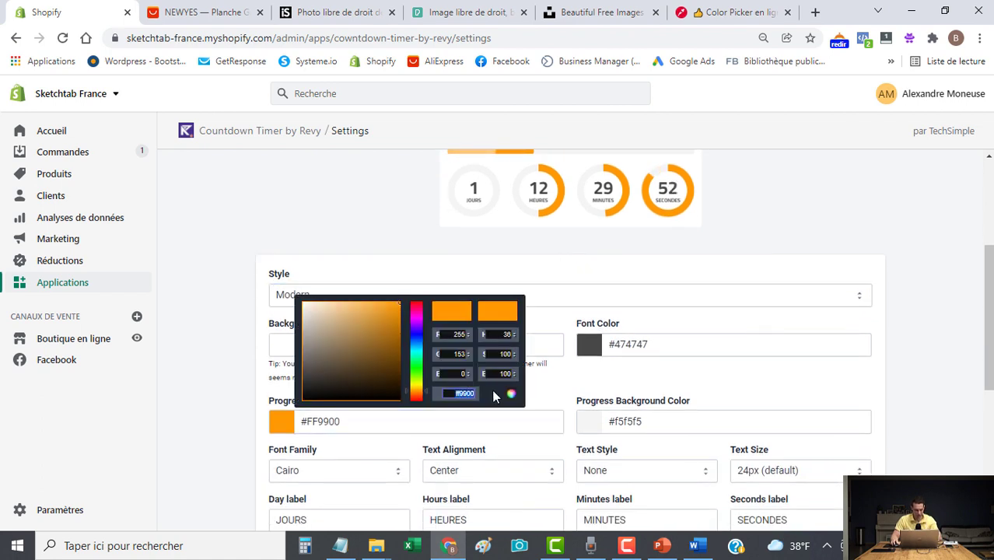
pyautogui.write('Sketch')
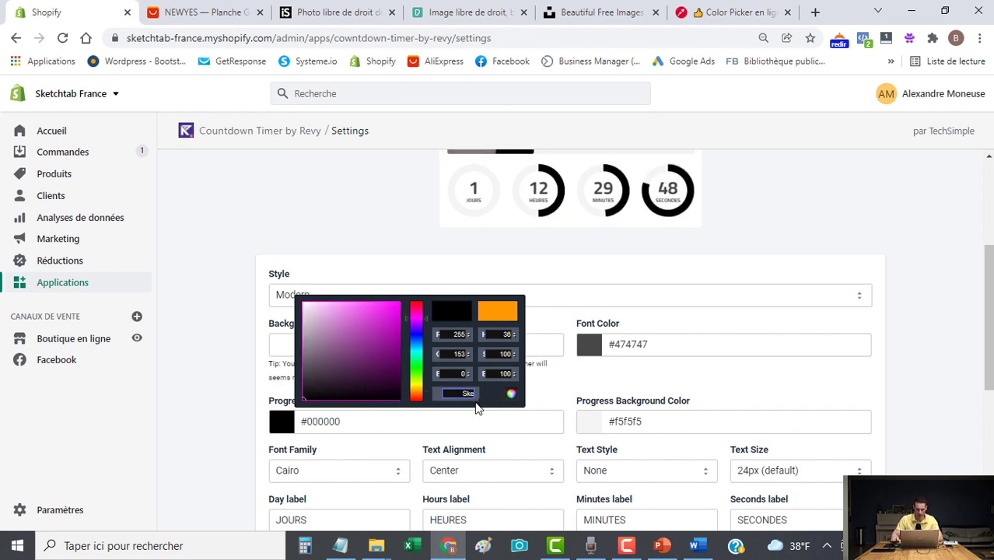
pyautogui.click(238, 338)
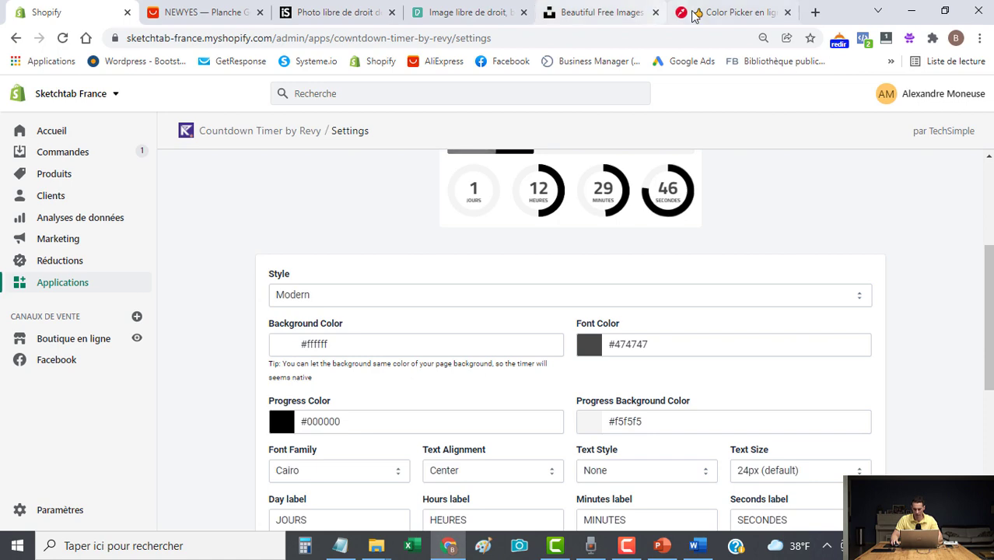
pyautogui.click(687, 15)
pyautogui.click(747, 328)
pyautogui.hotkey('ctrl', 'c')
pyautogui.click(77, 12)
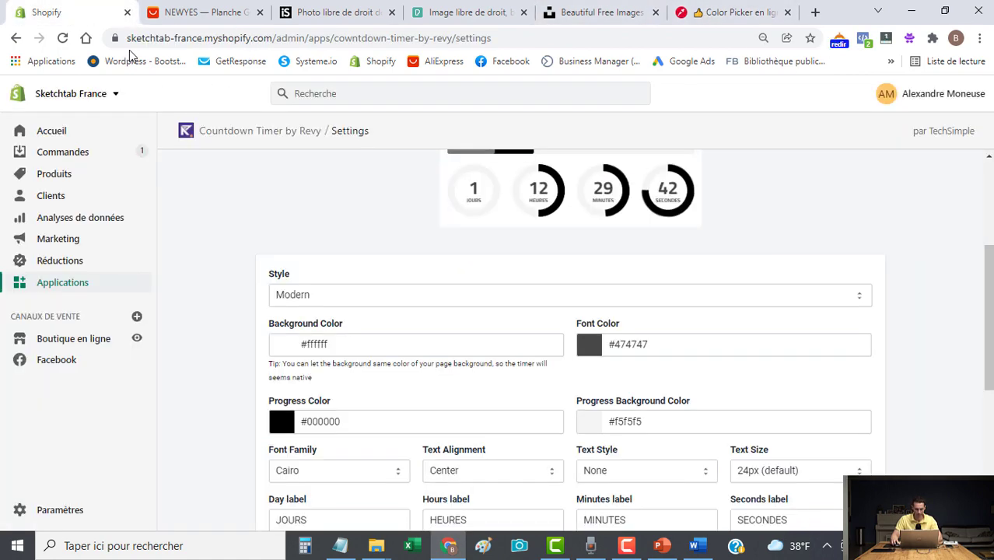
pyautogui.click(362, 428)
pyautogui.hotkey('ctrl', 'a')
pyautogui.hotkey('ctrl', 'v')
pyautogui.click(225, 385)
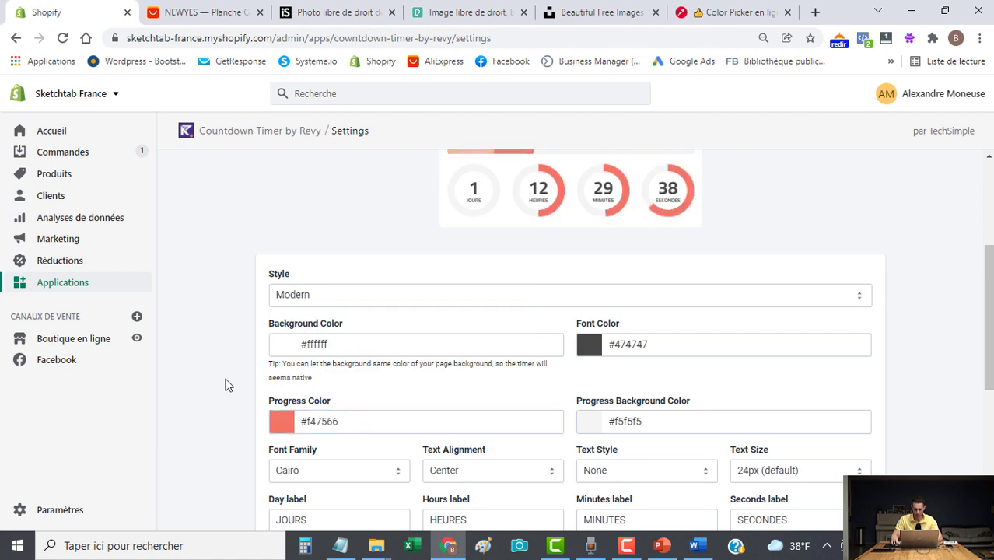
# Save the timer design and return to the Timers list.
pyautogui.scroll(3, 544, 355)
pyautogui.scroll(-2, 565, 416)
pyautogui.scroll(-3, 548, 326)
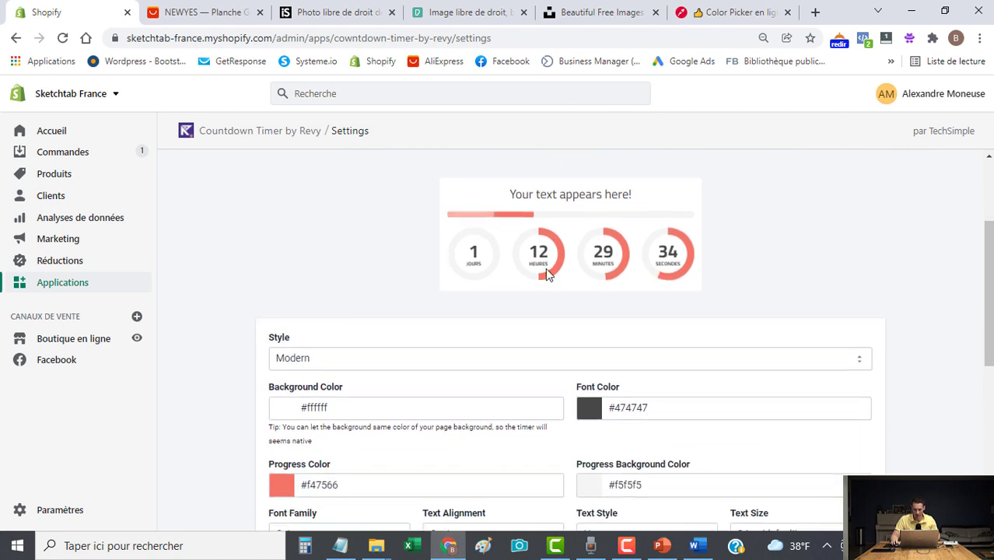
pyautogui.scroll(-1, 602, 285)
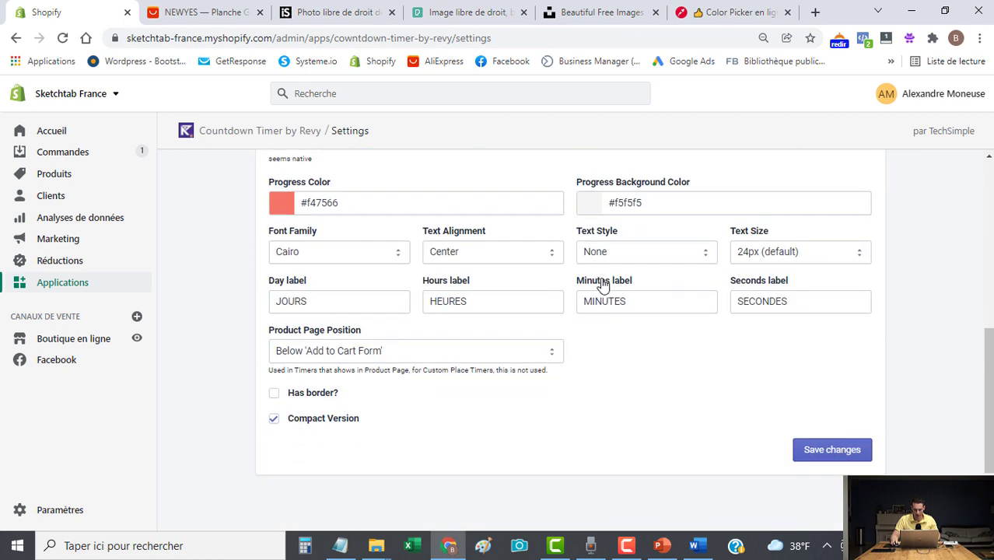
pyautogui.click(839, 457)
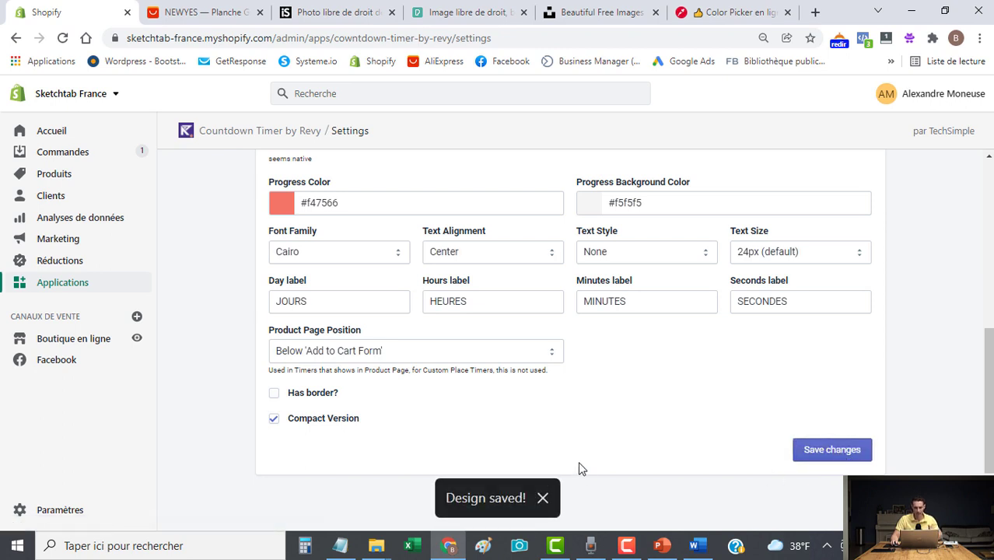
pyautogui.scroll(6, 460, 395)
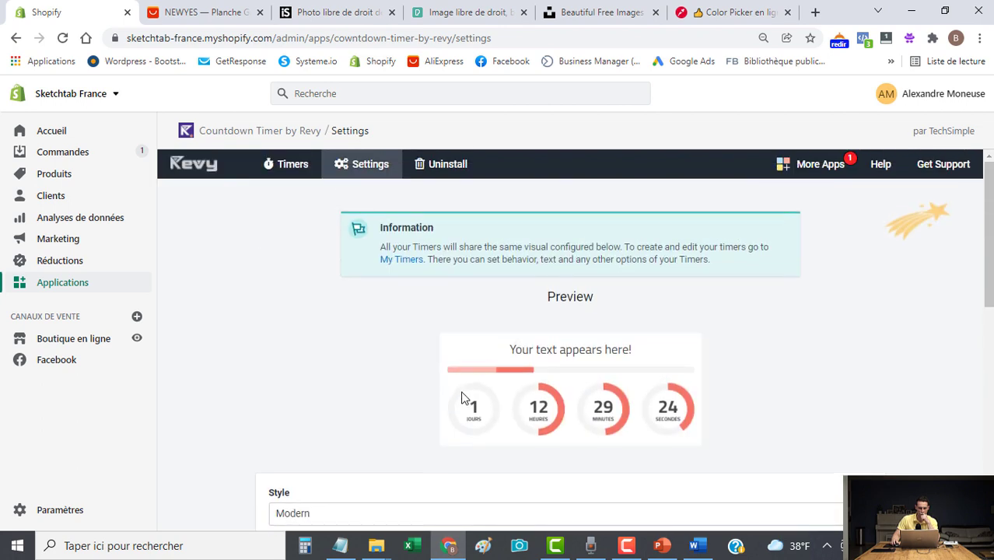
pyautogui.click(303, 174)
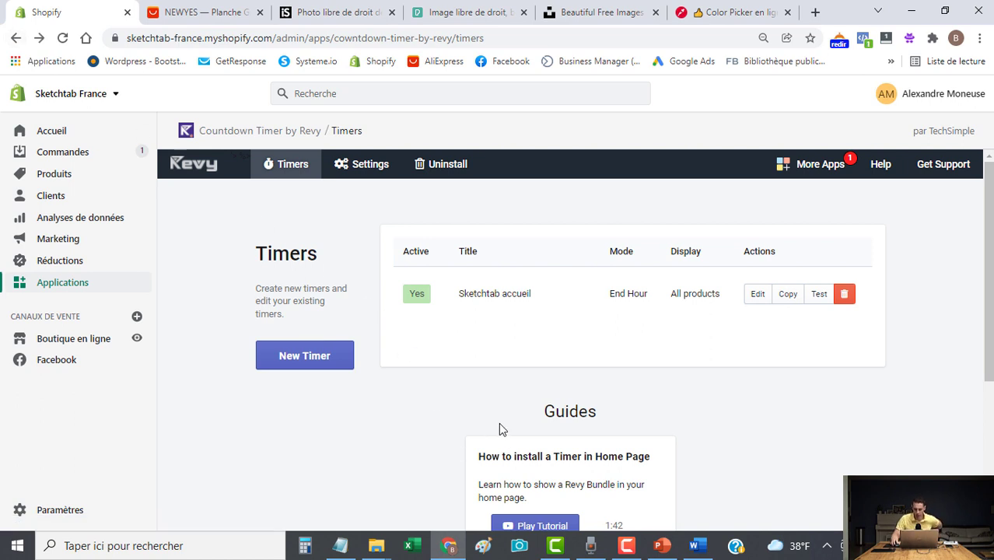
# Edit the Sketchtab accueil timer and set its placement to a custom location.
pyautogui.click(759, 297)
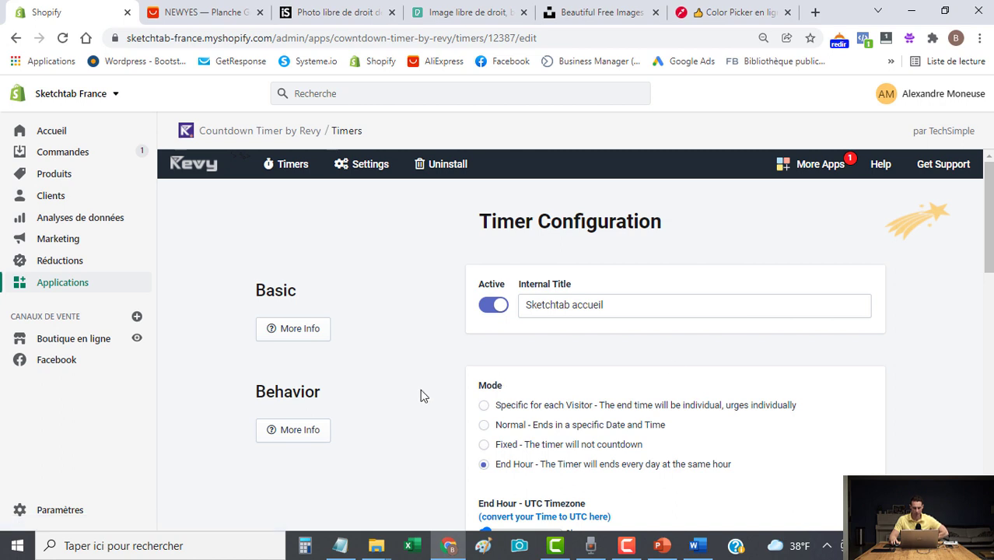
pyautogui.scroll(-2, 405, 406)
pyautogui.scroll(-3, 387, 408)
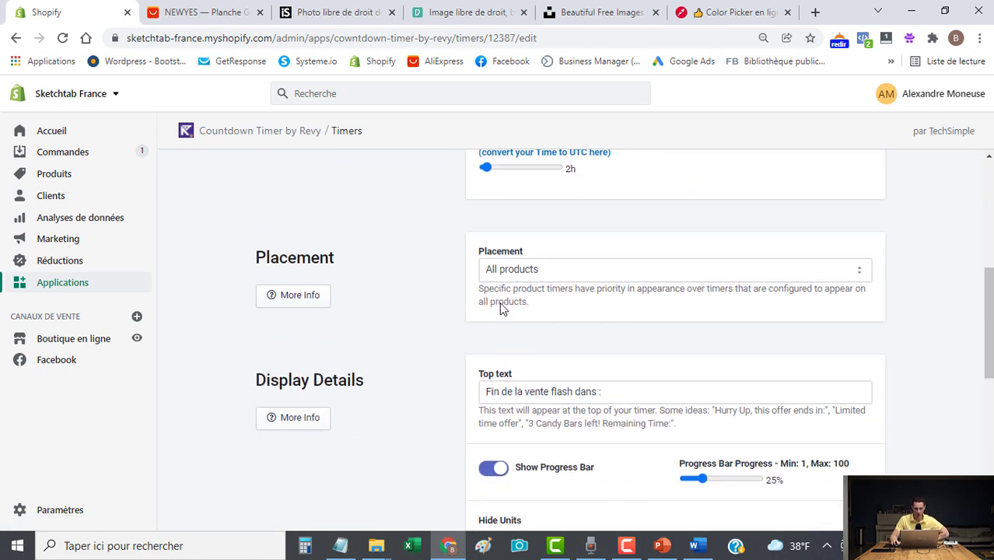
pyautogui.click(542, 274)
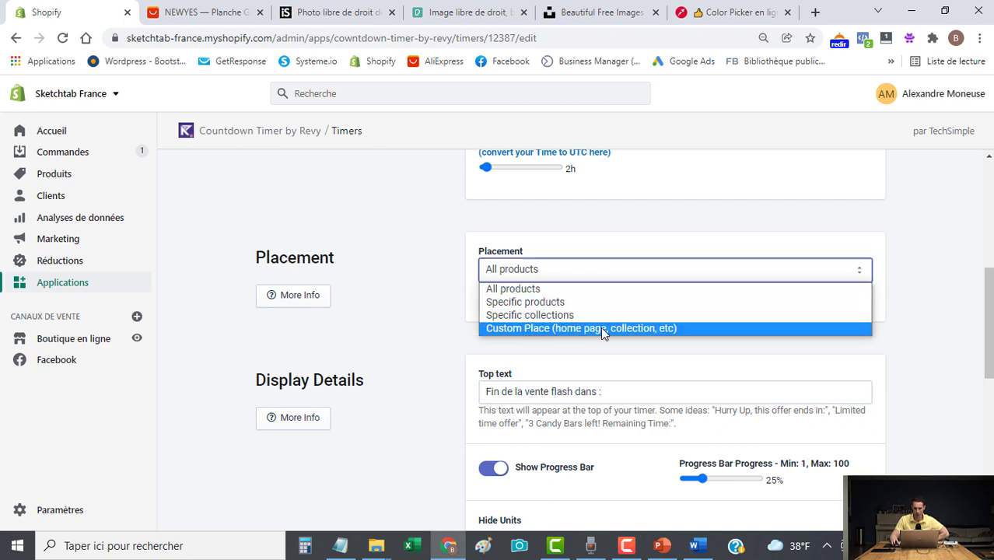
pyautogui.click(631, 328)
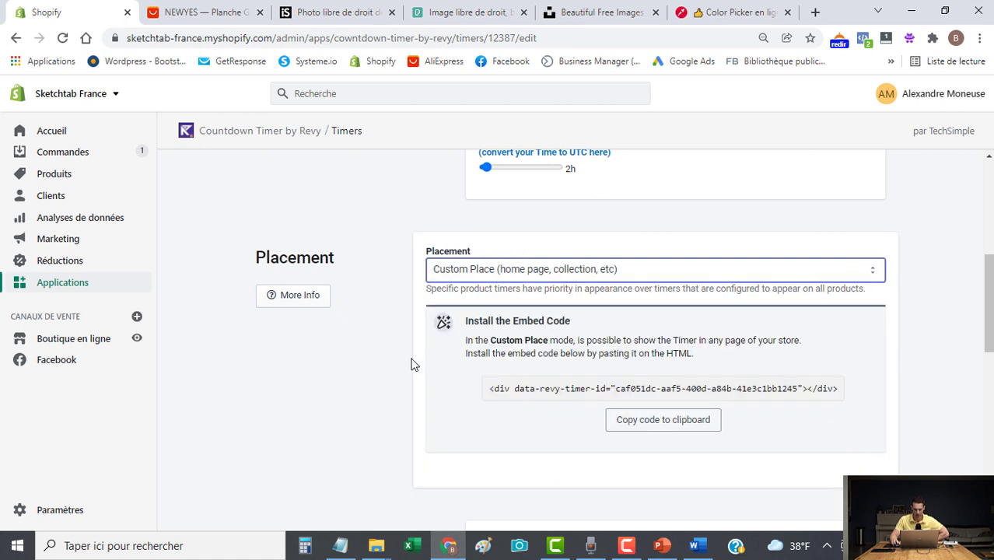
# Copy the timer's embed code to the clipboard.
pyautogui.scroll(-1, 377, 369)
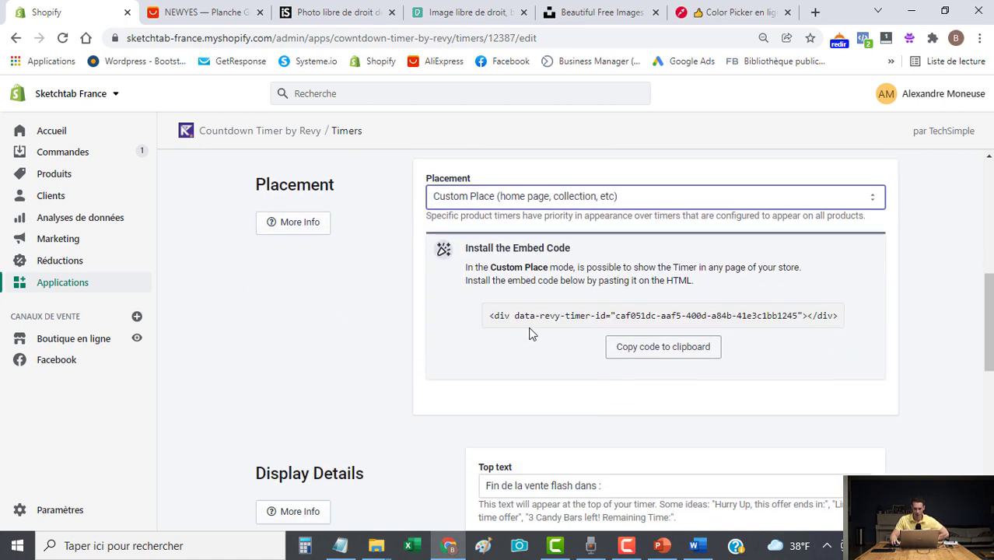
pyautogui.moveTo(490, 321); pyautogui.dragTo(828, 362)
pyautogui.click(802, 317)
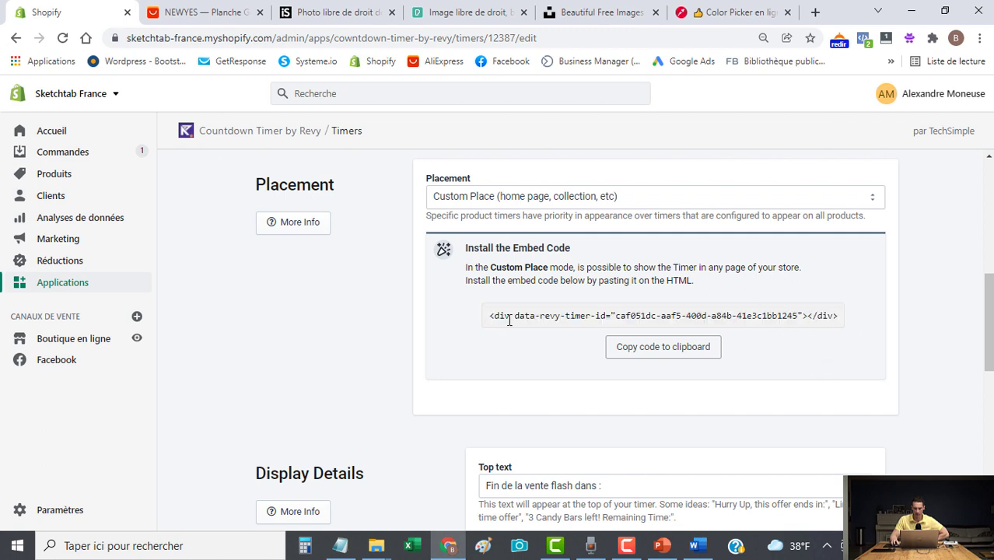
pyautogui.click(672, 345)
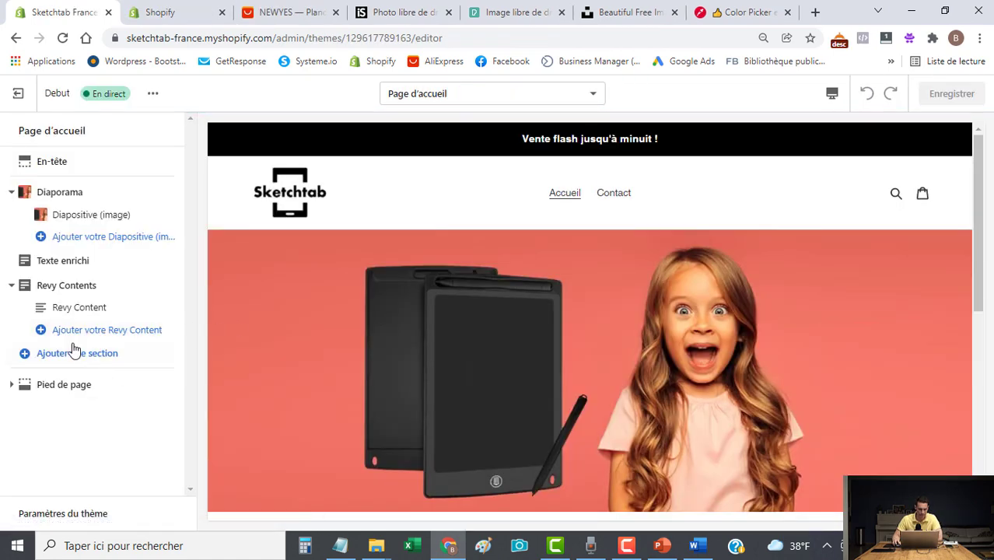
# Remove the old Revy Contents section and add a new Revy Content section.
pyautogui.click(56, 307)
pyautogui.click(77, 516)
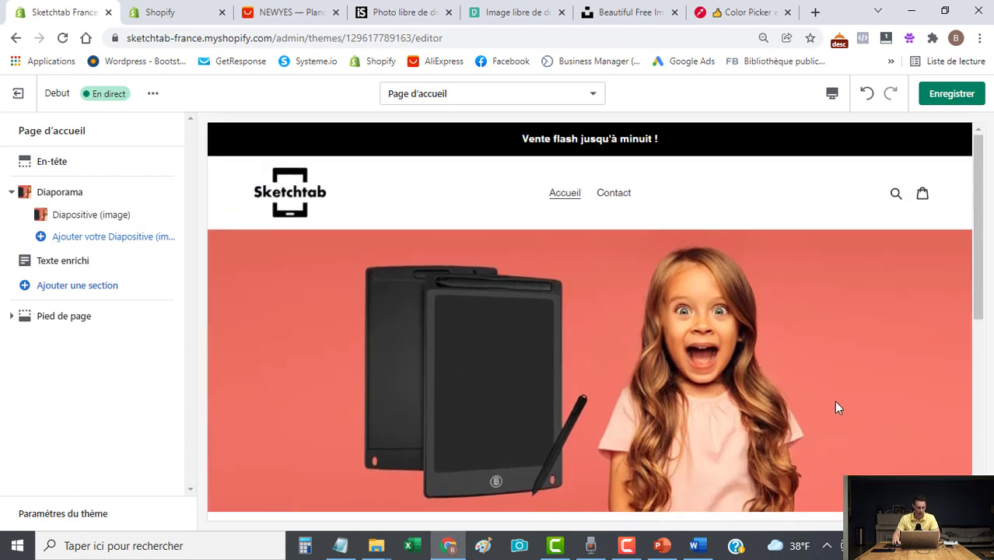
pyautogui.click(81, 294)
pyautogui.scroll(-5, 102, 388)
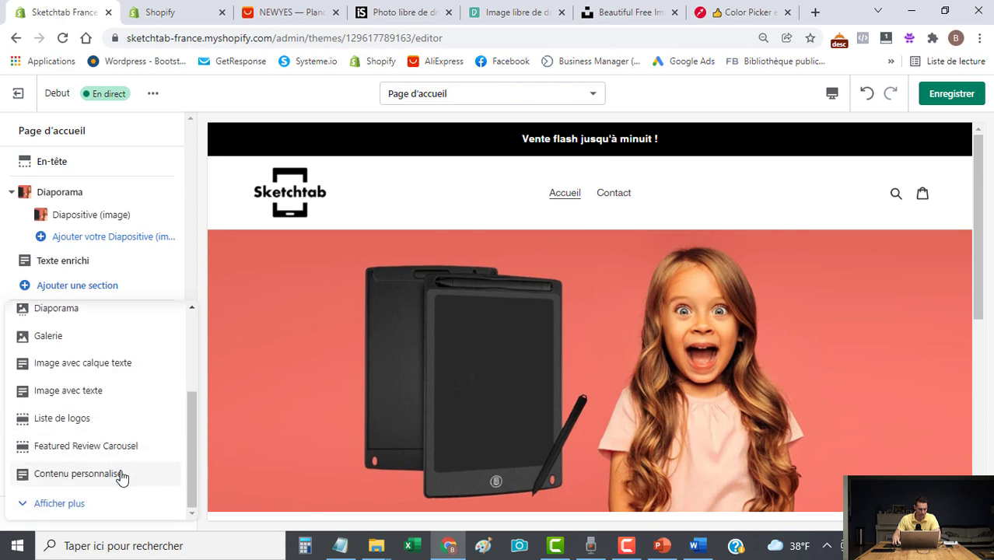
pyautogui.click(52, 502)
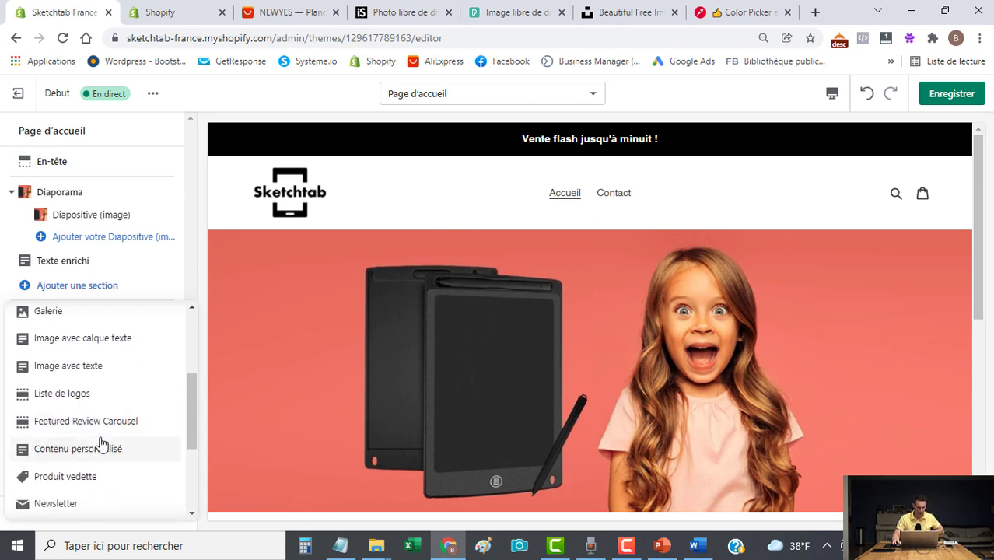
pyautogui.scroll(-2, 186, 452)
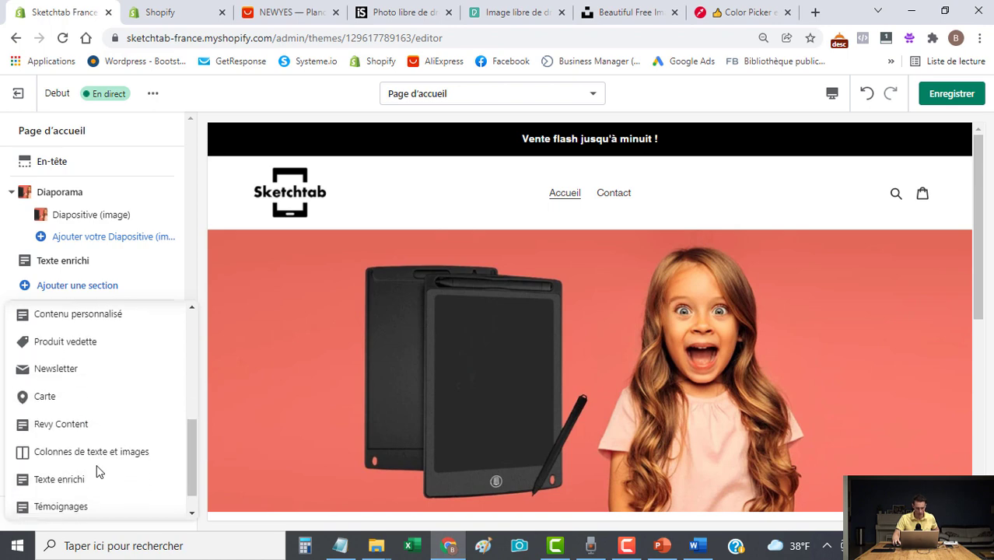
pyautogui.click(70, 425)
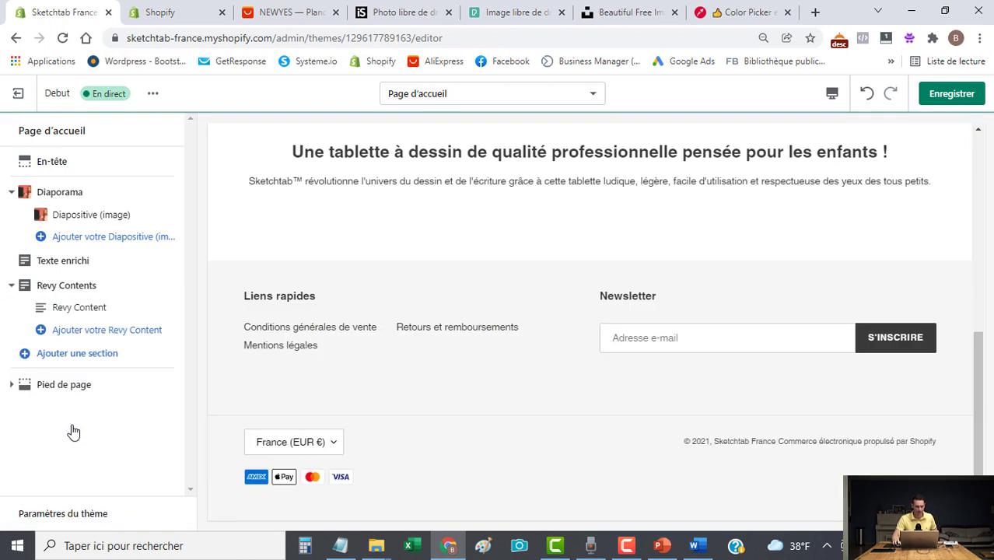
# Replace the block's placeholder comment with the pasted timer embed code.
pyautogui.click(80, 308)
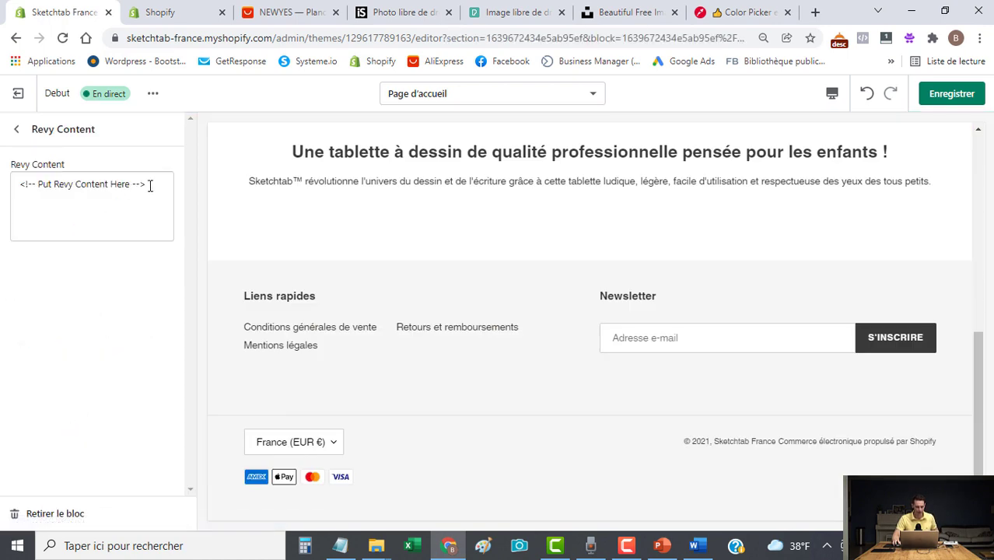
pyautogui.moveTo(154, 185); pyautogui.dragTo(4, 161)
pyautogui.press('BackSpace')
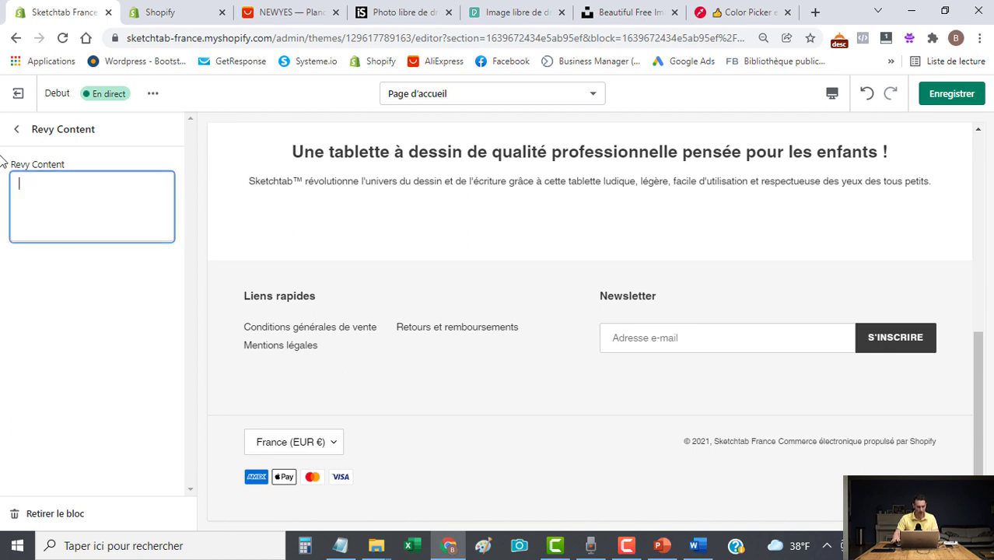
pyautogui.write("<div data-revy-timer-id='caf051dc-aaf5-400d-a84b-41e3c1bb1245'> </div>")
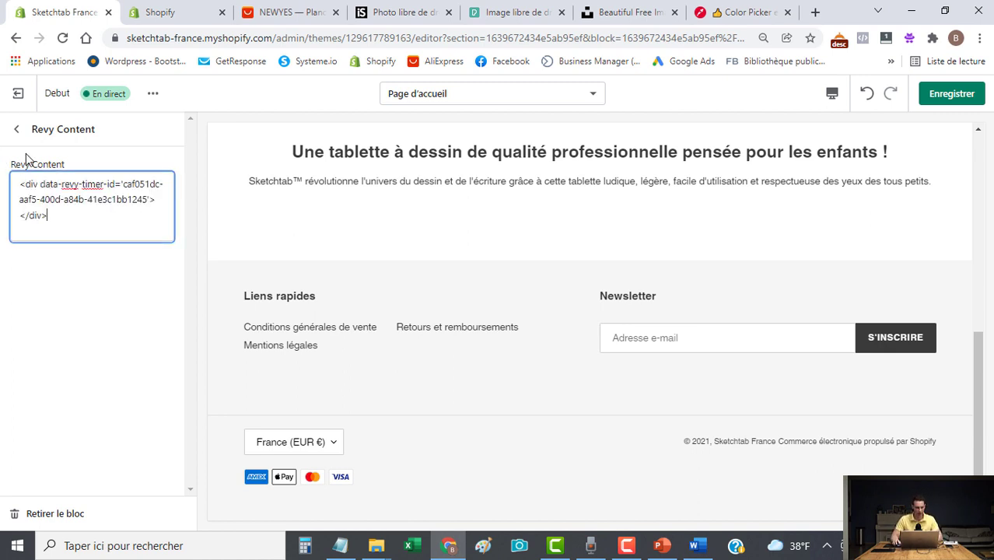
pyautogui.click(76, 308)
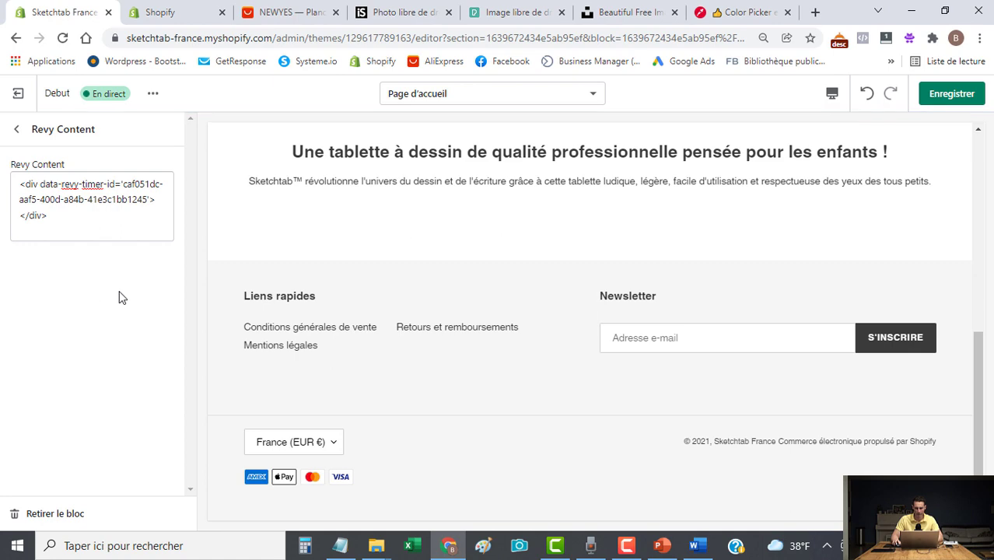
# Save the homepage and preview it at mobile width.
pyautogui.click(956, 97)
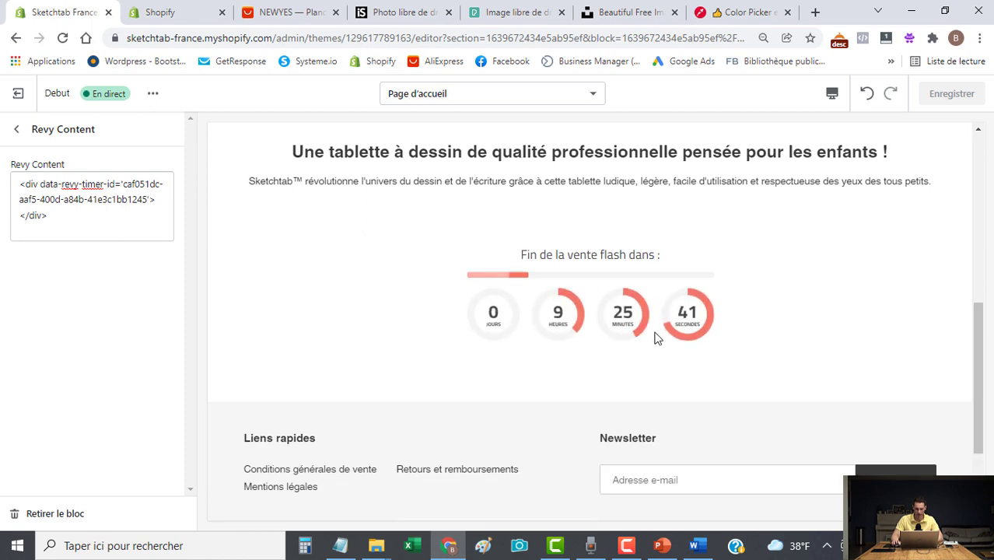
pyautogui.scroll(2, 654, 342)
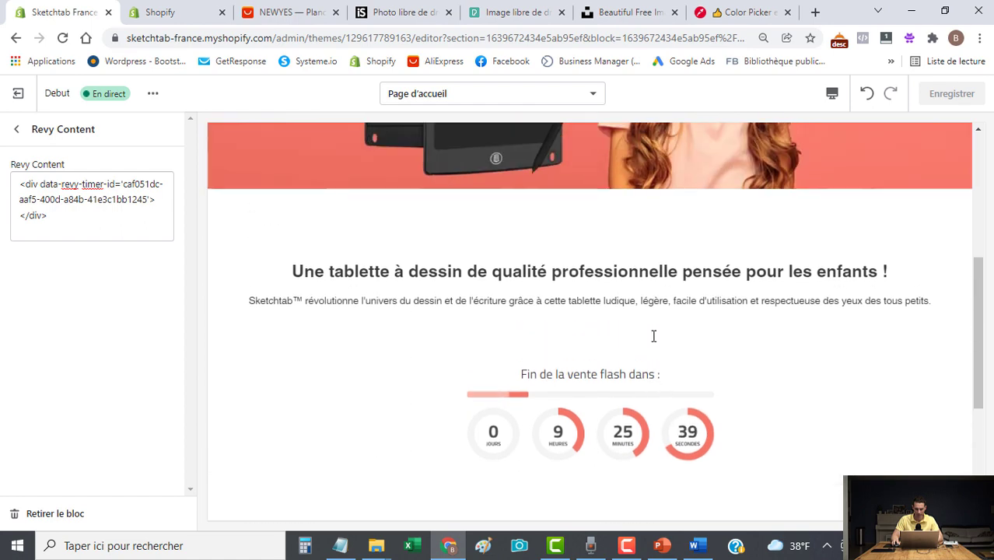
pyautogui.click(829, 98)
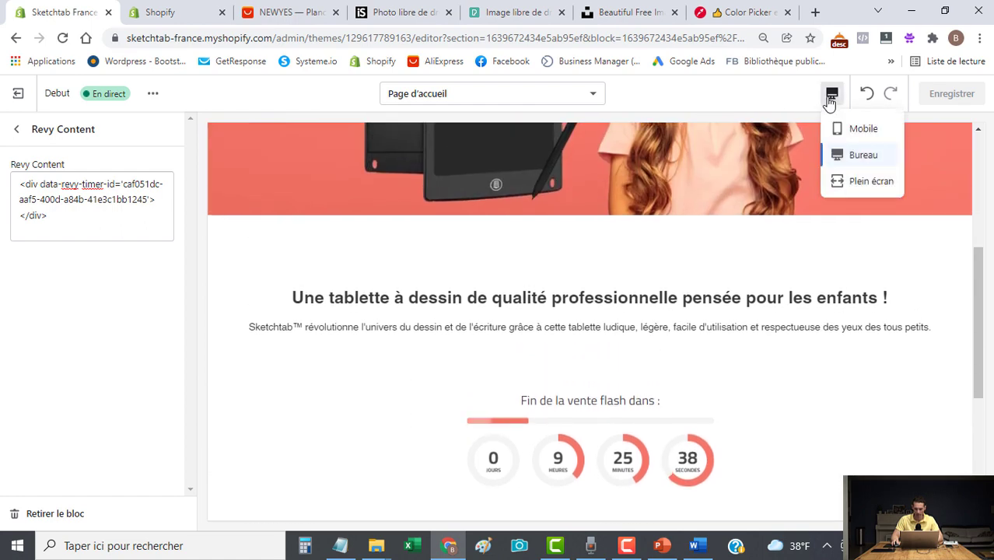
pyautogui.click(855, 129)
pyautogui.scroll(-2, 634, 377)
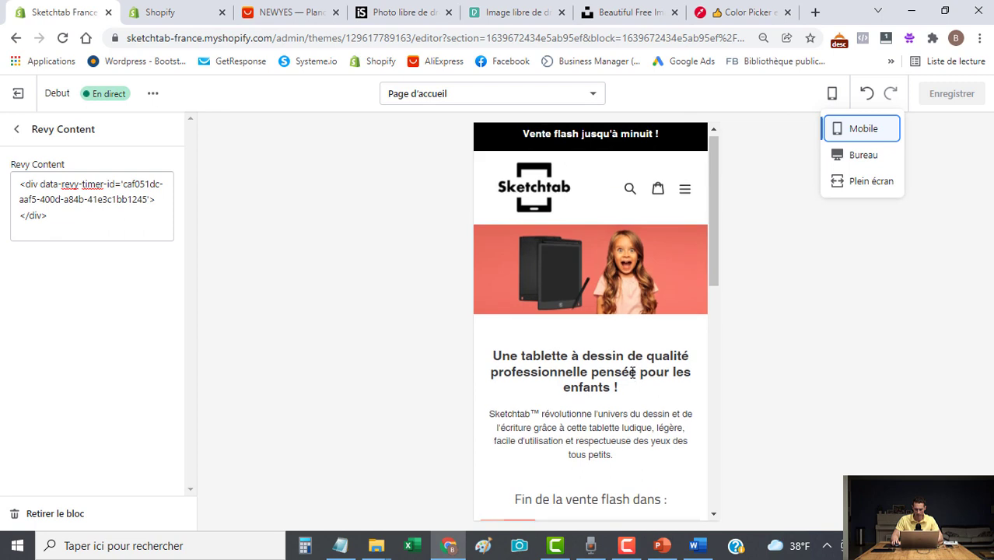
pyautogui.scroll(-3, 632, 377)
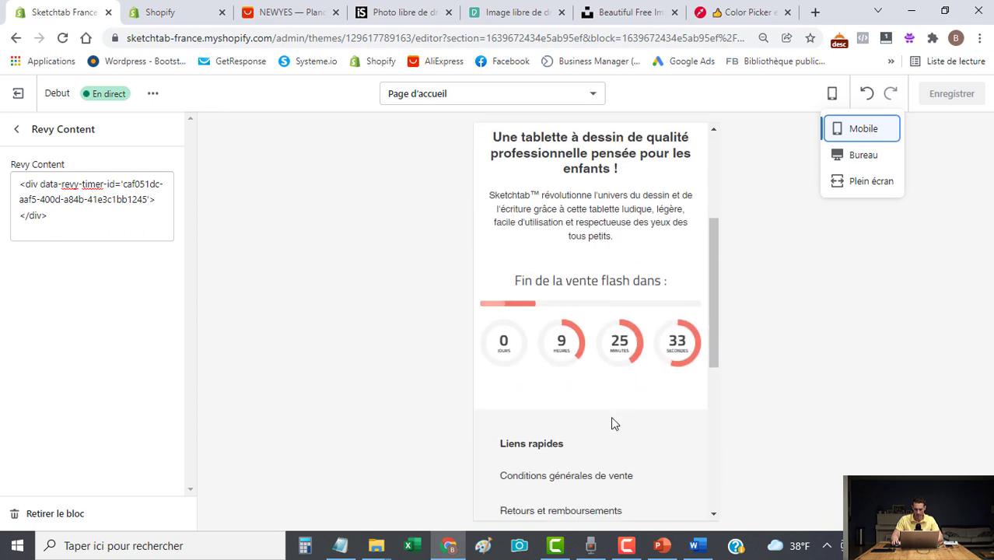
pyautogui.scroll(2, 613, 419)
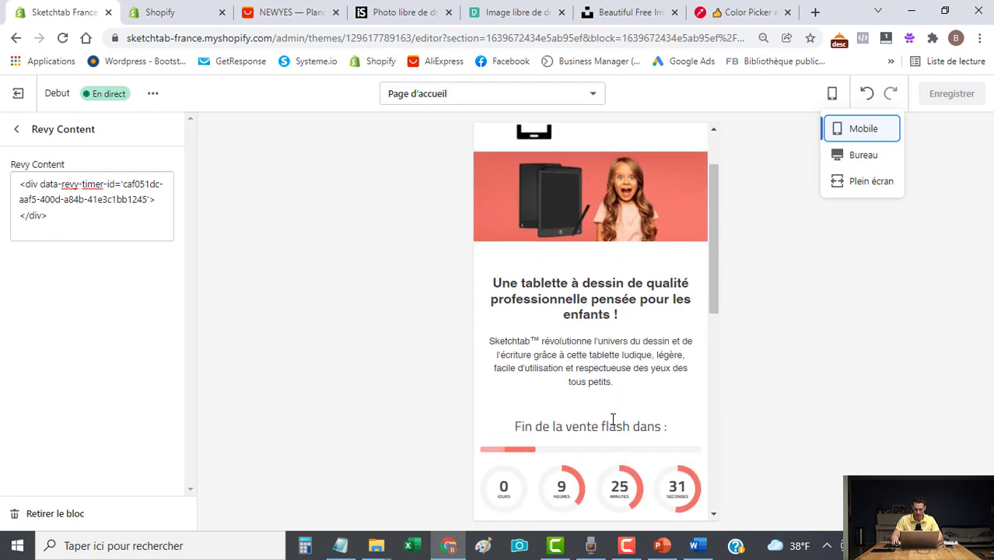
pyautogui.scroll(-2, 614, 421)
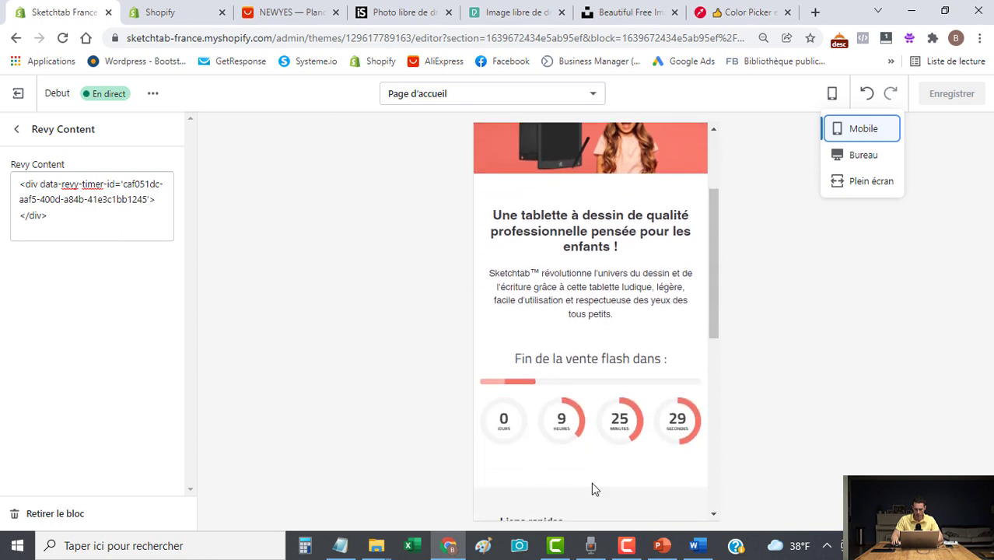
pyautogui.click(16, 129)
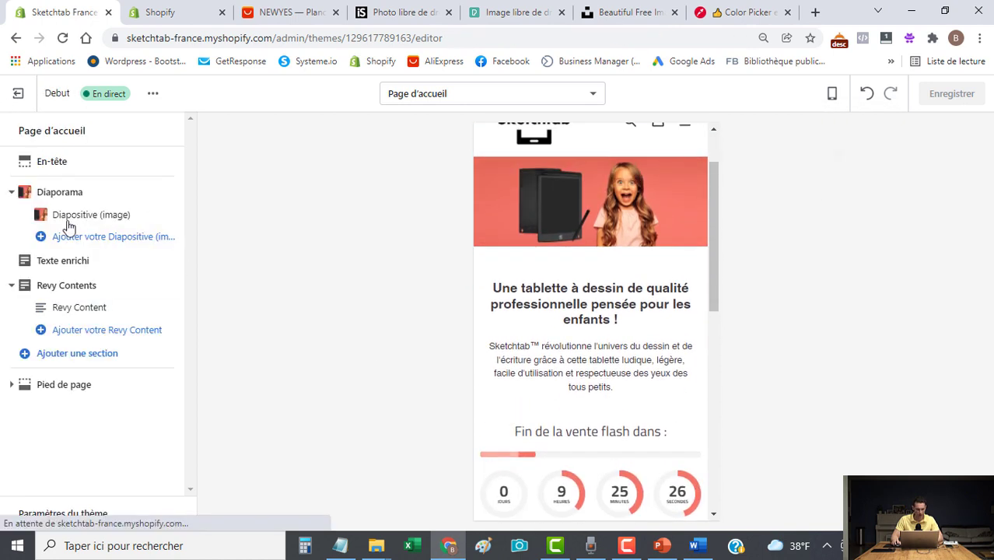
# Drag the Revy Contents section above Texte enrichi and save the new order.
pyautogui.click(11, 285)
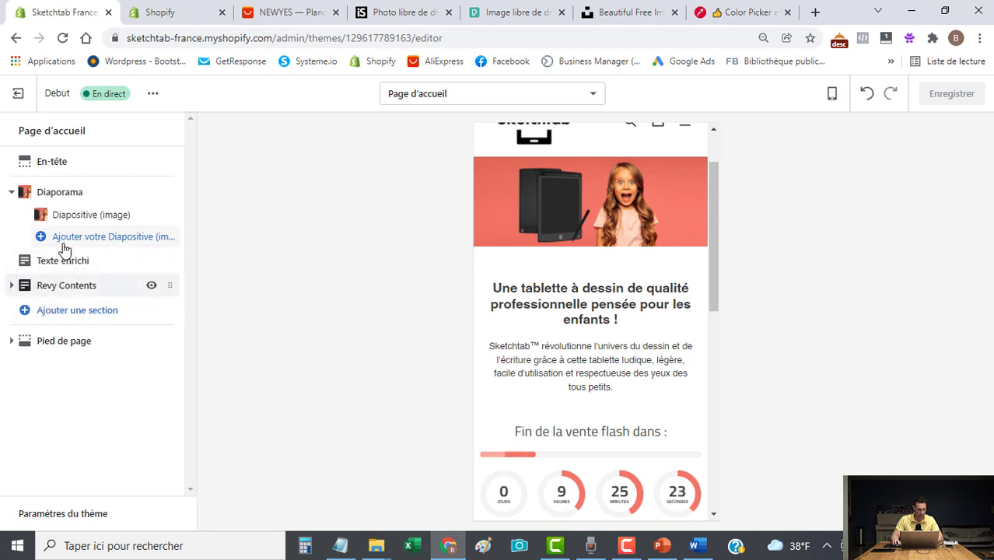
pyautogui.click(57, 286)
pyautogui.click(17, 129)
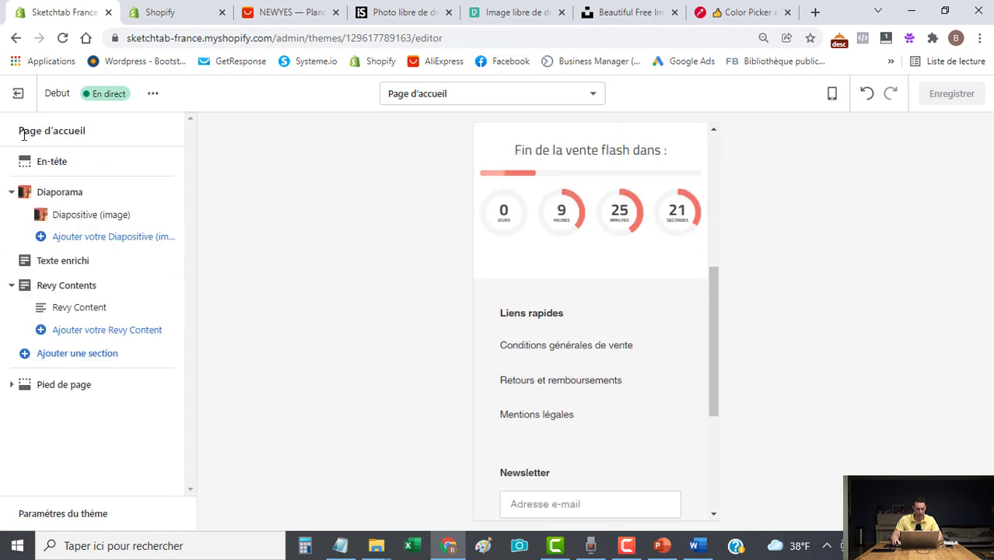
pyautogui.scroll(2, 550, 332)
pyautogui.scroll(3, 550, 332)
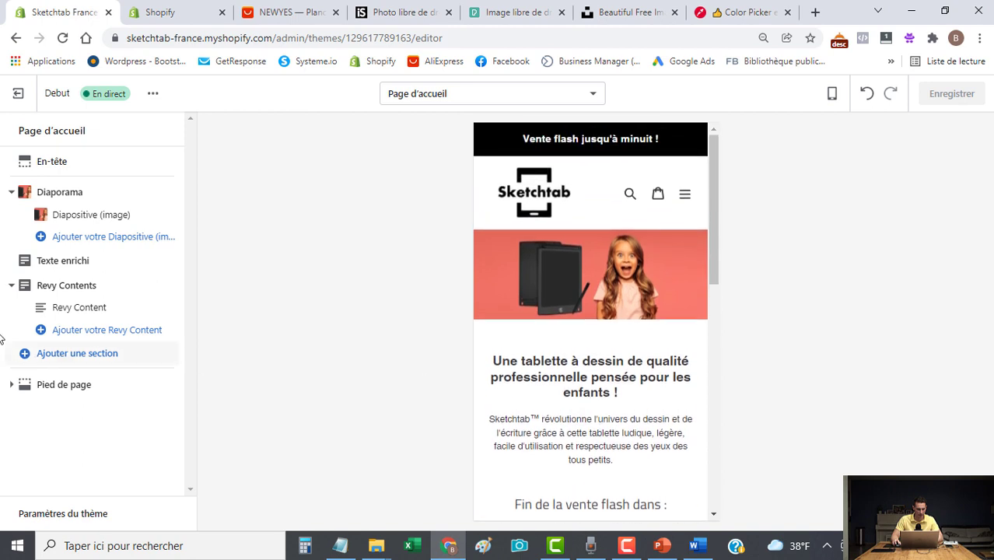
pyautogui.click(12, 286)
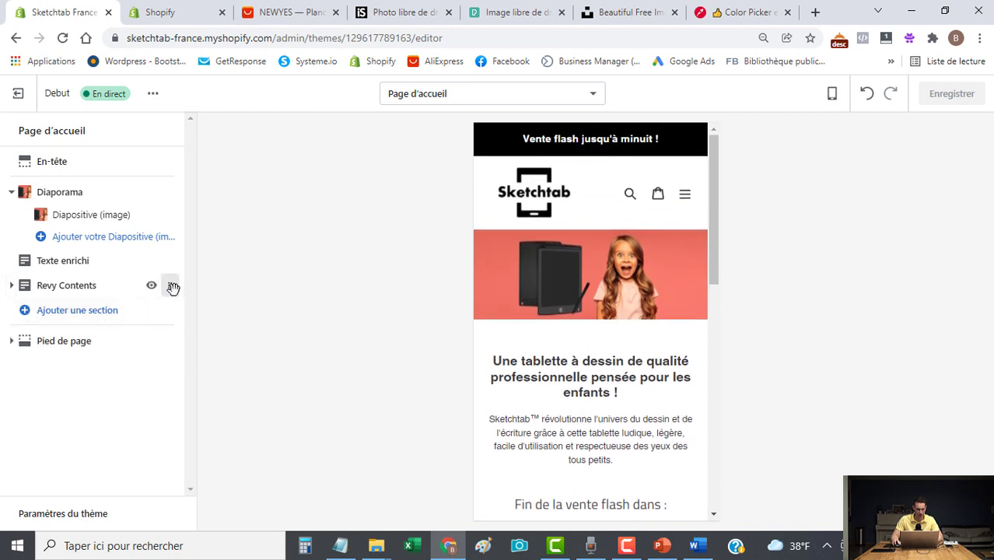
pyautogui.moveTo(172, 288); pyautogui.dragTo(167, 266)
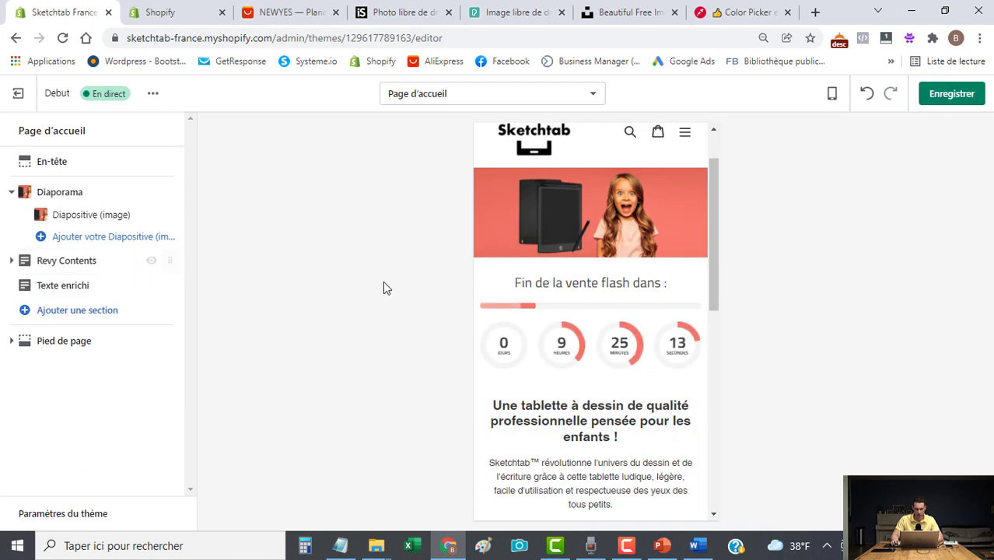
pyautogui.scroll(-3, 621, 394)
pyautogui.scroll(3, 622, 408)
pyautogui.click(954, 99)
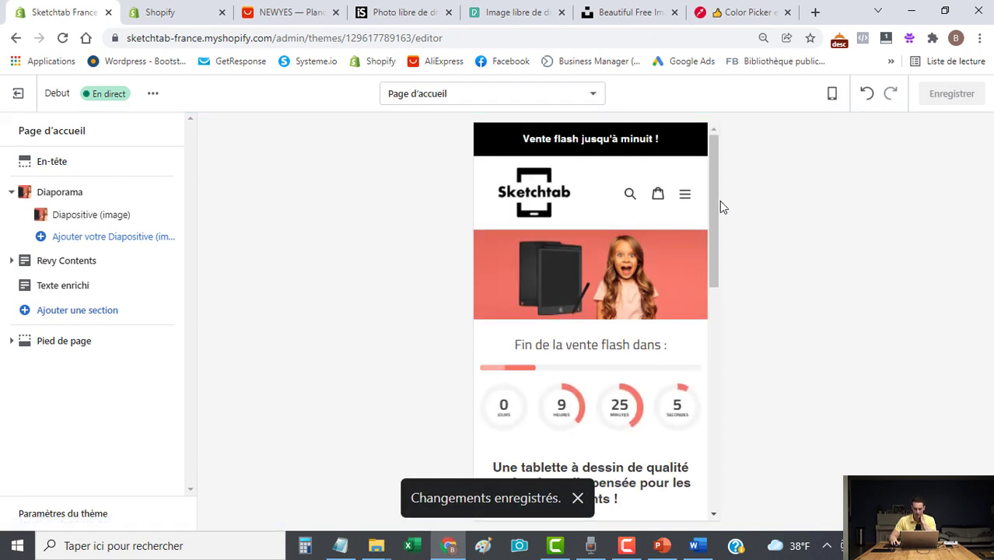
# Switch the preview back to desktop (Bureau) width.
pyautogui.moveTo(714, 204); pyautogui.dragTo(716, 259)
pyautogui.scroll(3, 716, 259)
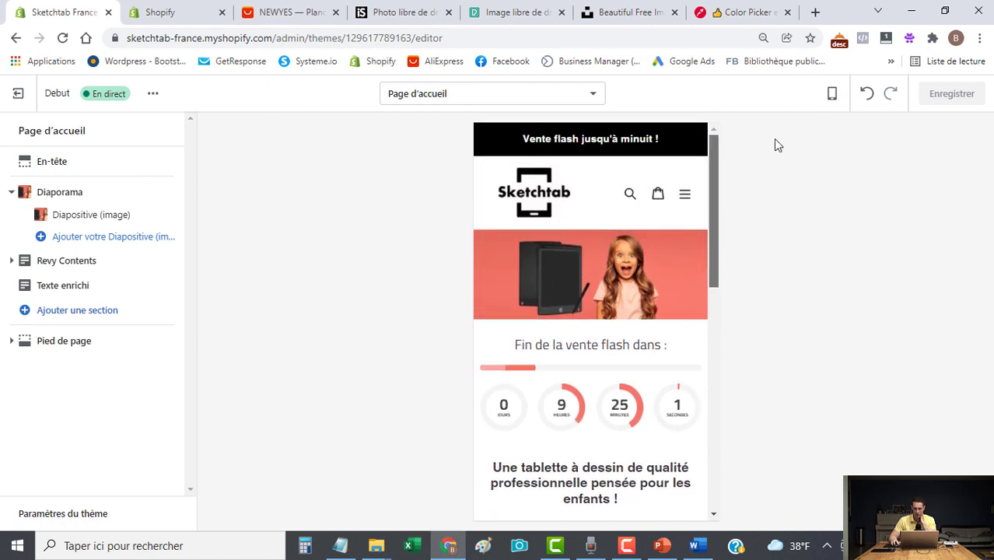
pyautogui.click(832, 93)
pyautogui.click(856, 155)
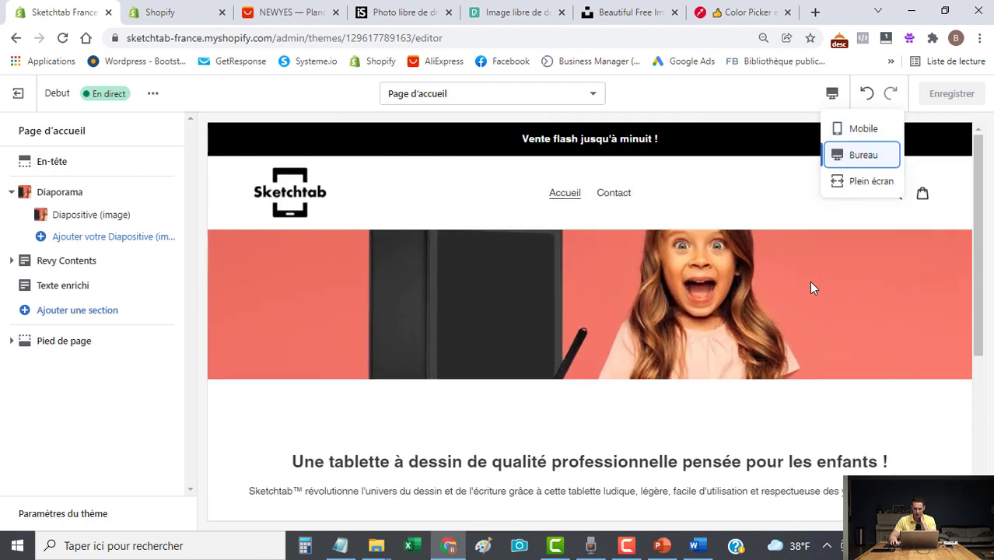
pyautogui.scroll(-7, 979, 238)
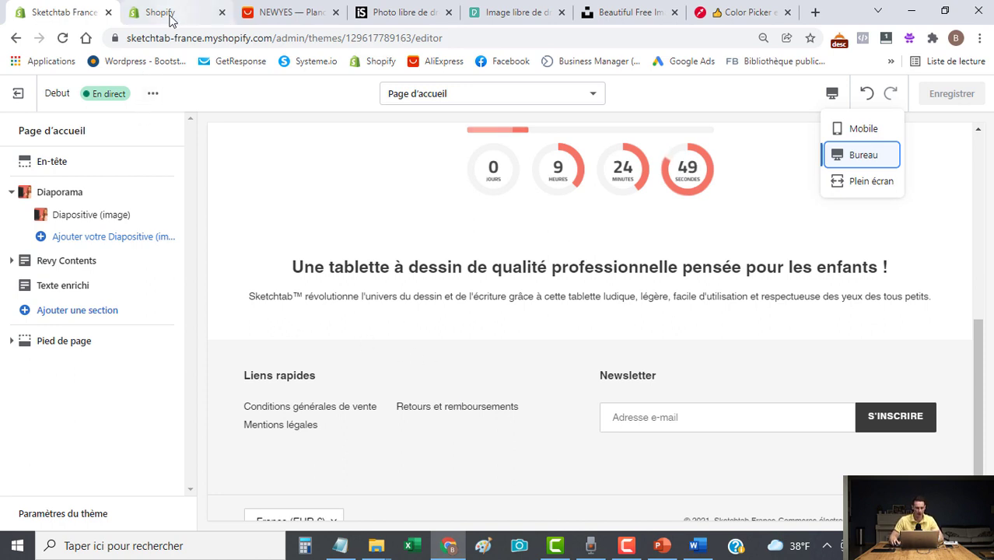
# Search the App Store for 'oberle' and open the Oberlo app's listing.
pyautogui.click(265, 12)
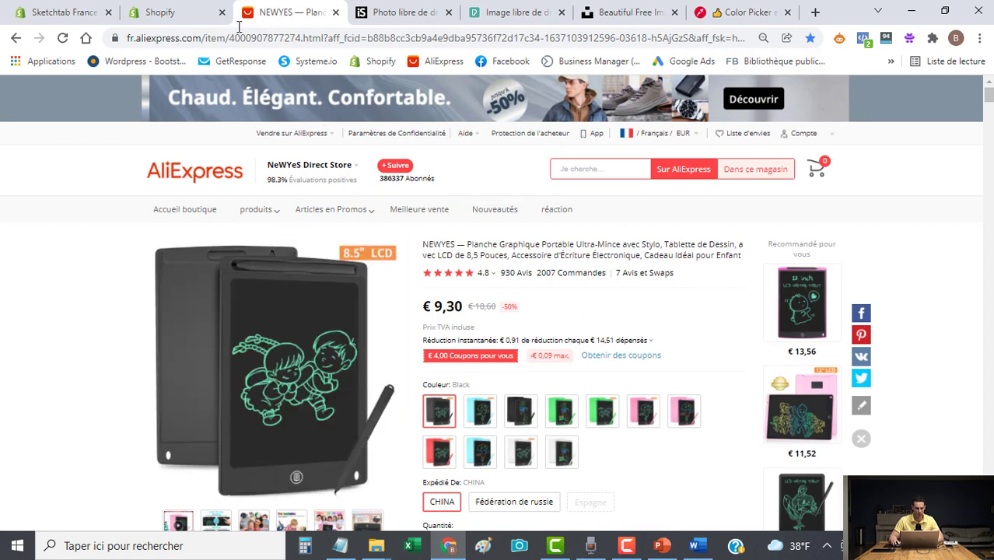
pyautogui.click(162, 13)
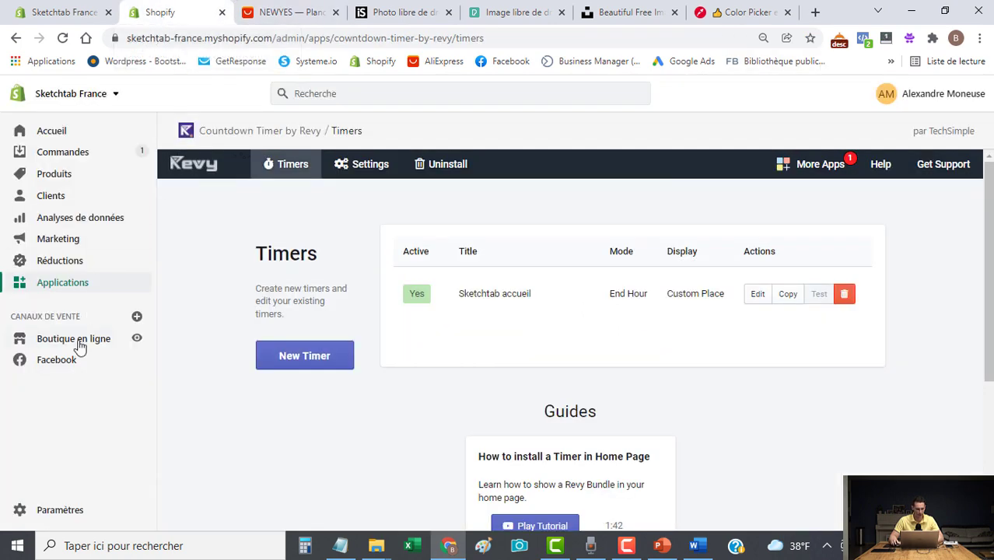
pyautogui.click(63, 284)
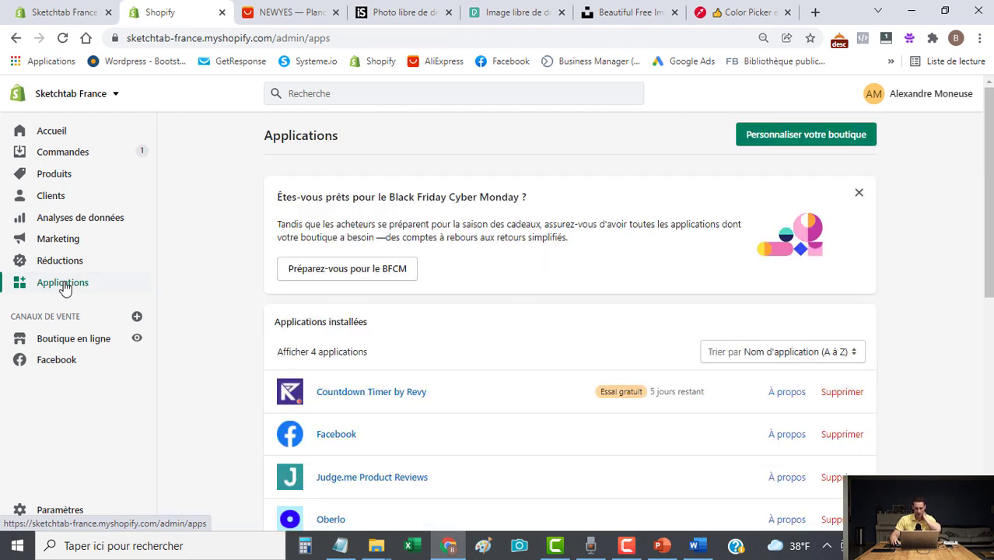
pyautogui.click(809, 137)
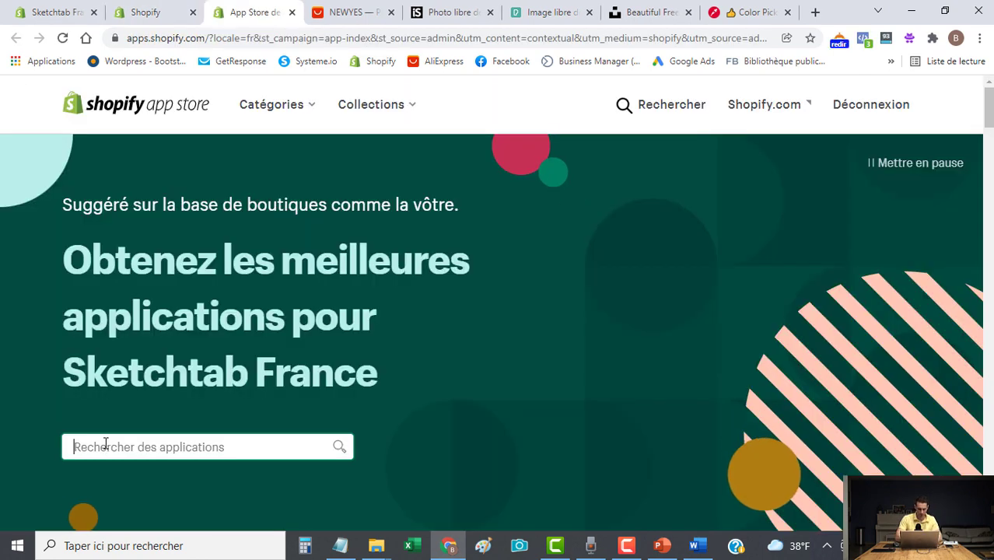
pyautogui.click(105, 445)
pyautogui.write('oberle')
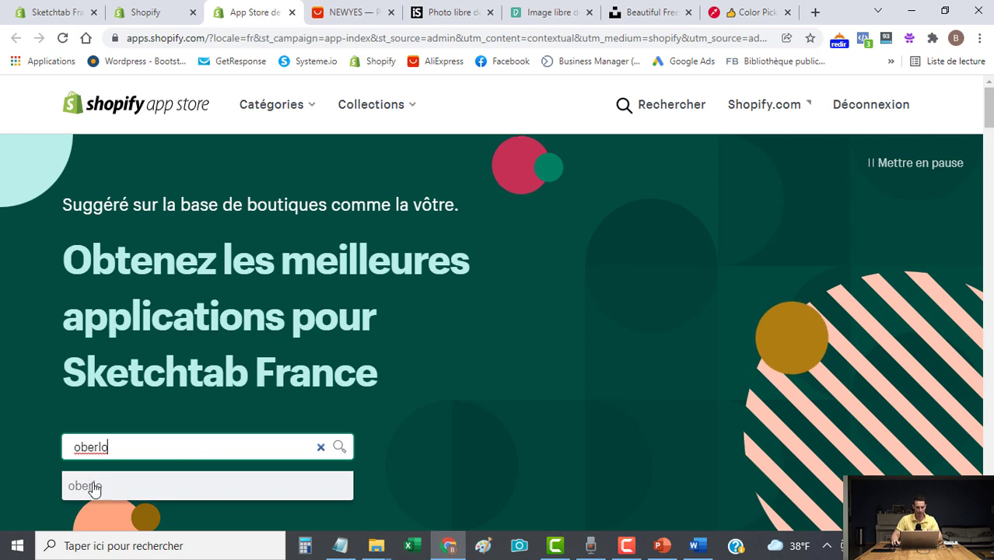
pyautogui.click(93, 488)
pyautogui.scroll(-2, 353, 372)
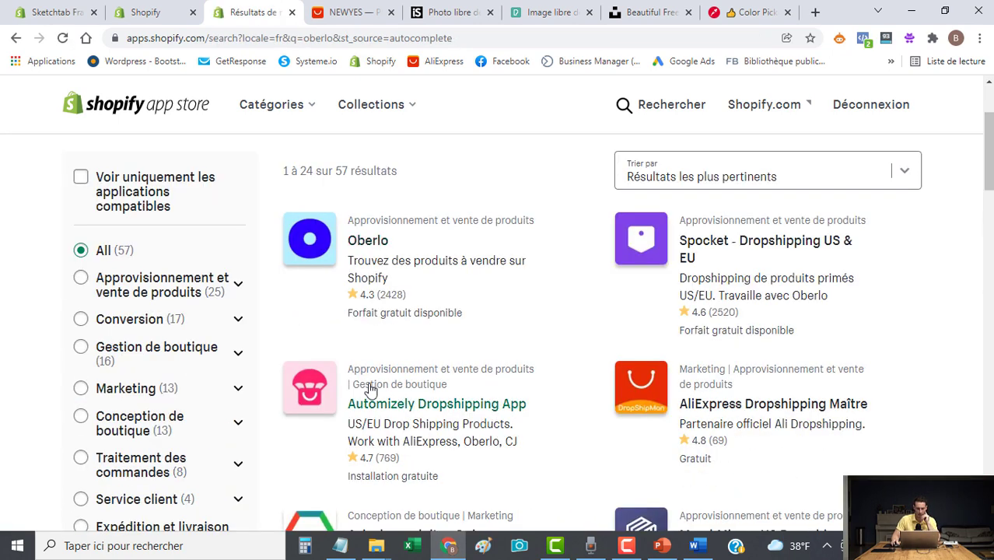
pyautogui.click(372, 245)
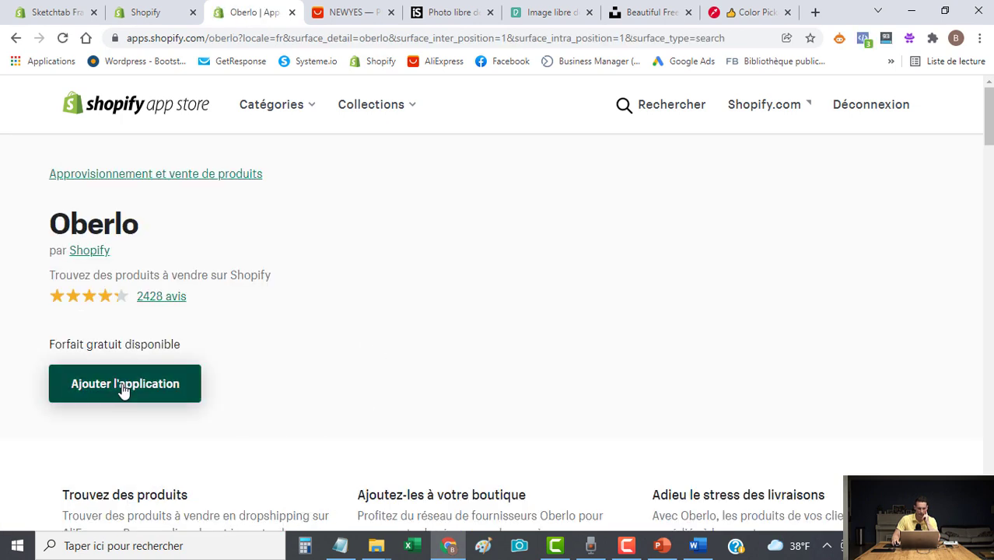
# Launch the installed Oberlo app from the store's apps list.
pyautogui.click(56, 13)
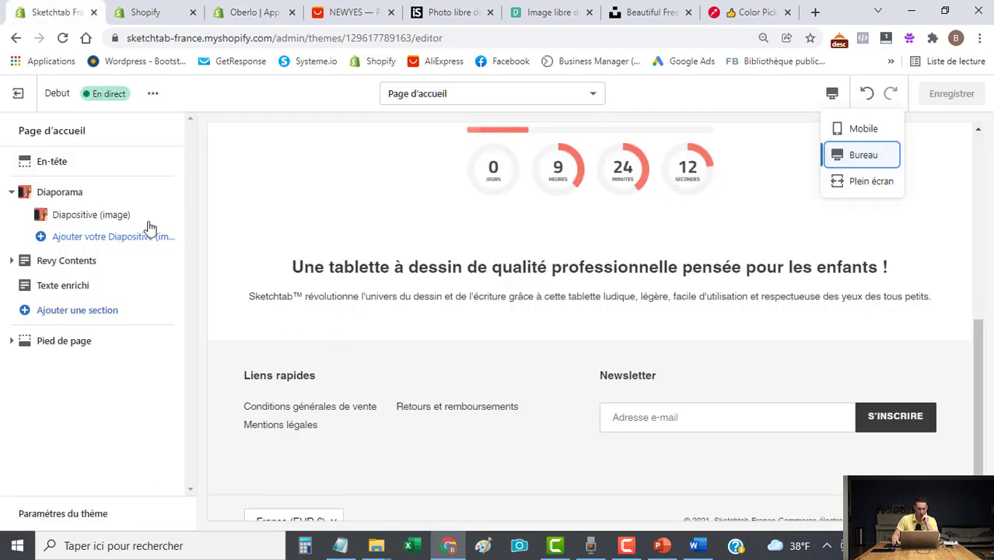
pyautogui.click(145, 12)
pyautogui.scroll(-4, 332, 257)
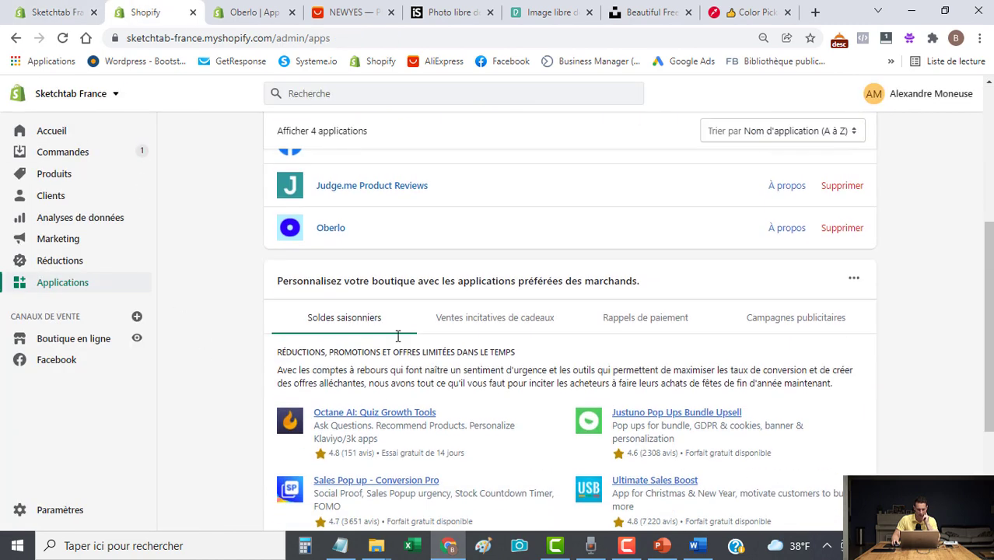
pyautogui.click(331, 229)
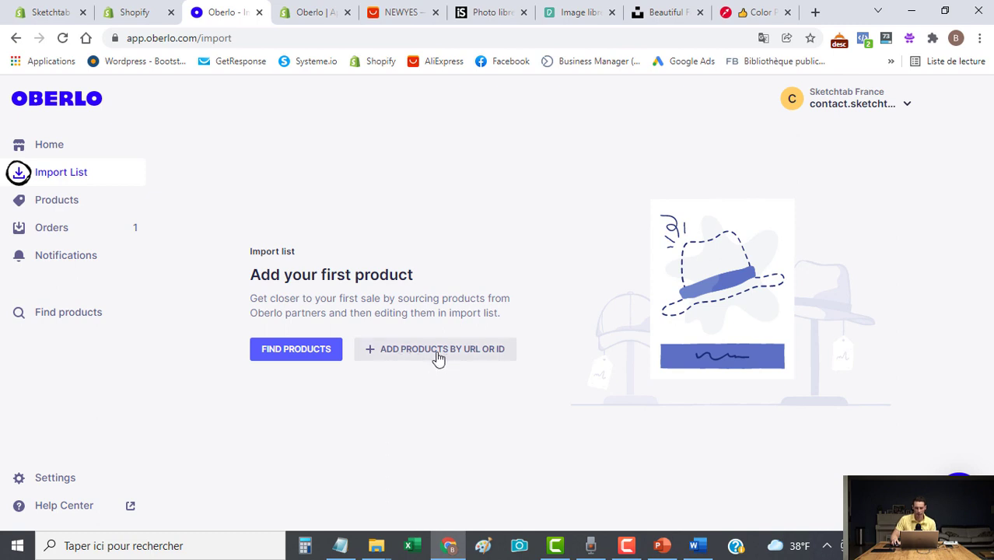
# Add the NEWYES tablet to Oberlo by pasting its AliExpress product URL.
pyautogui.click(400, 13)
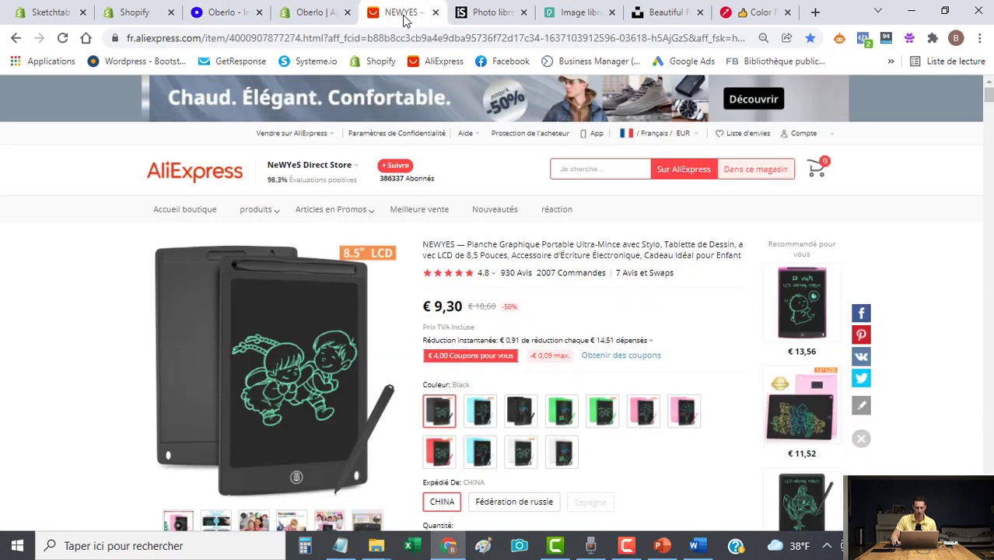
pyautogui.click(411, 40)
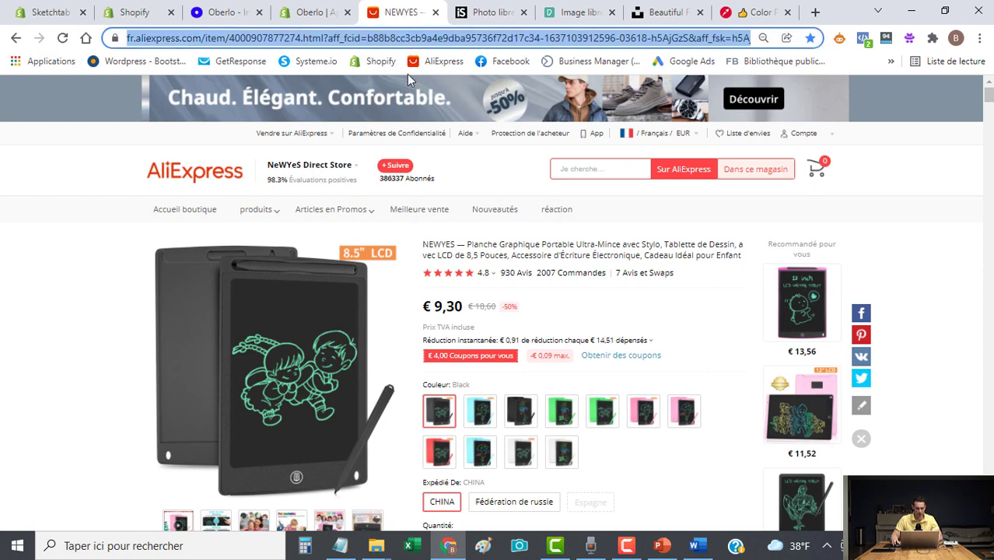
pyautogui.click(212, 14)
pyautogui.click(424, 346)
pyautogui.click(382, 282)
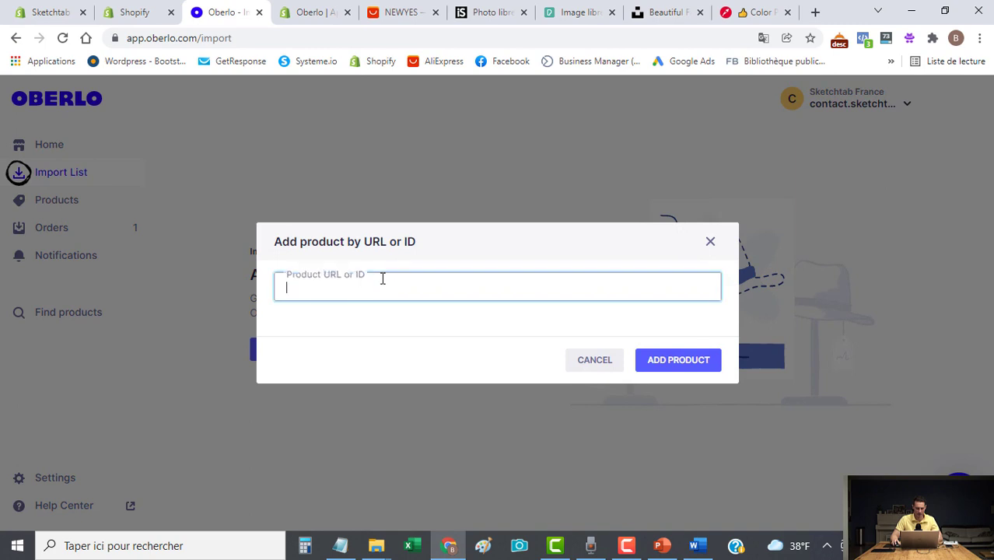
pyautogui.hotkey('ctrl', 'v')
pyautogui.click(665, 367)
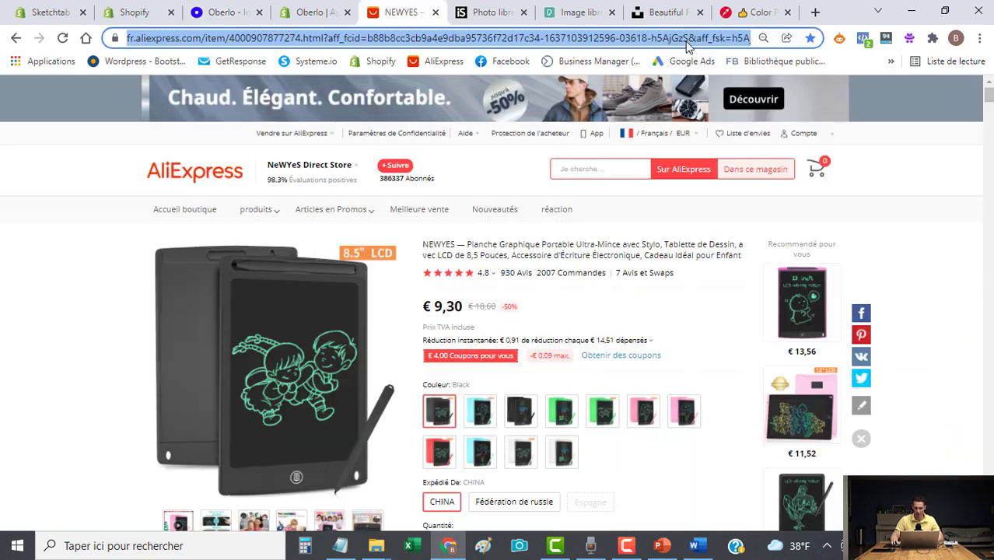
# Check the browser extensions on the AliExpress page, then return to the Oberlo import list.
pyautogui.click(688, 39)
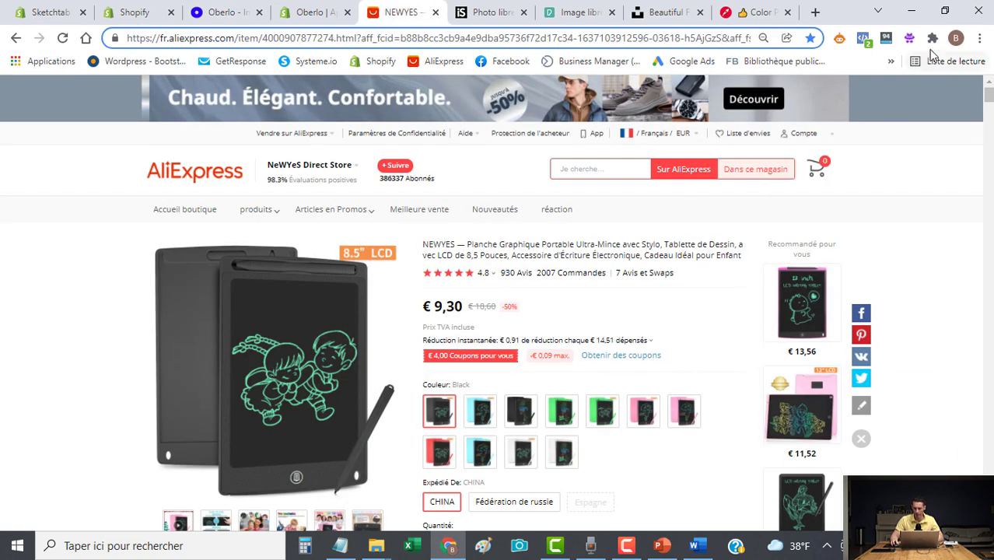
pyautogui.click(933, 38)
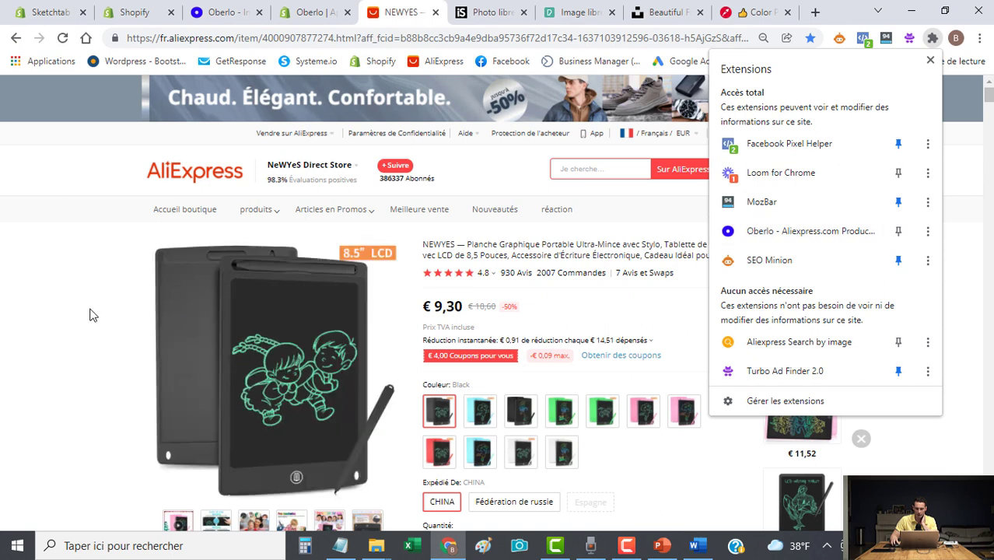
pyautogui.click(91, 313)
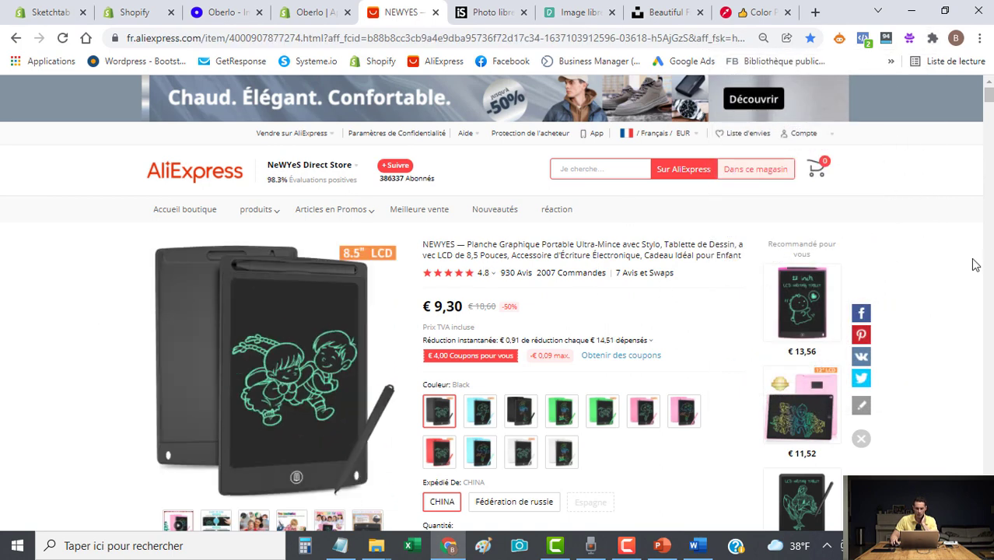
pyautogui.click(222, 12)
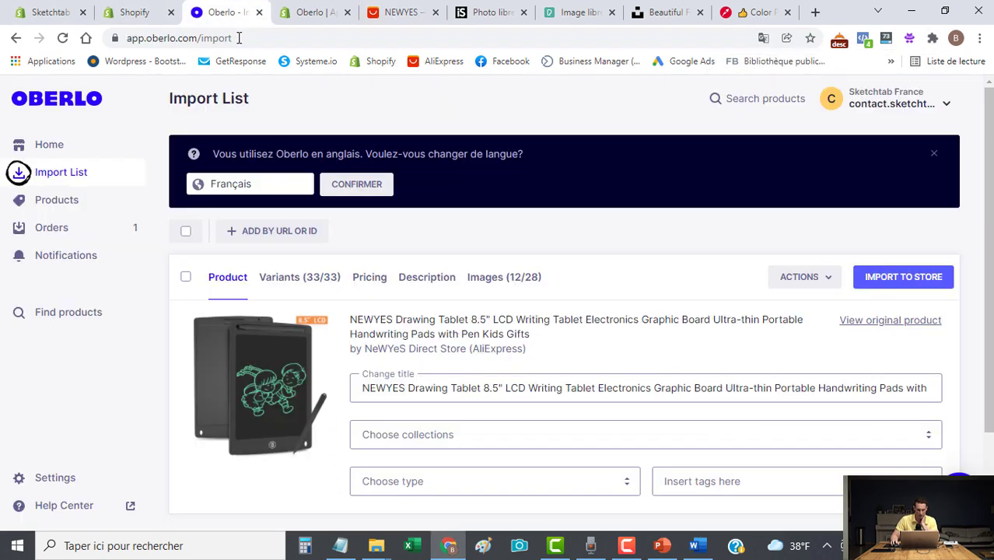
# Keep only the black China variant enabled for the tablet.
pyautogui.scroll(-1, 459, 371)
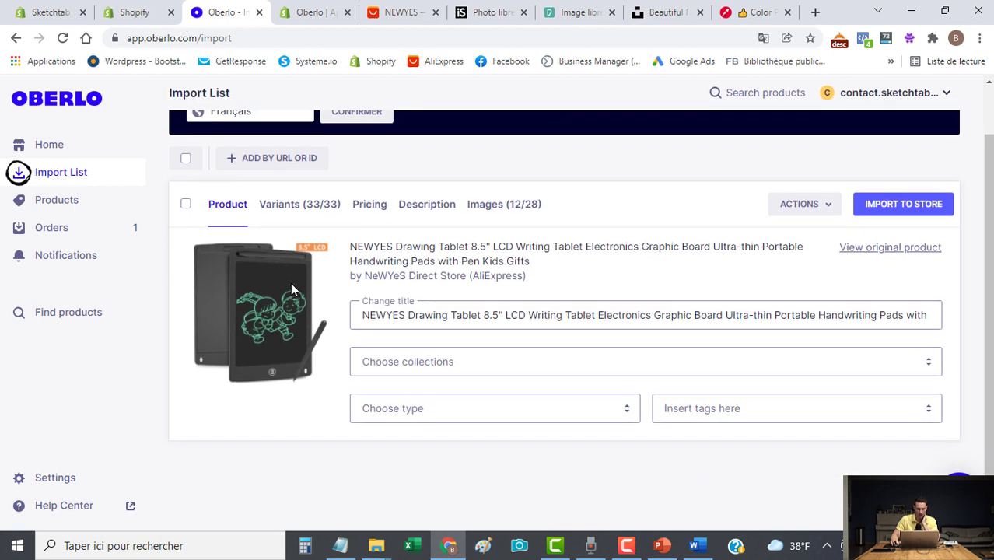
pyautogui.click(294, 210)
pyautogui.scroll(-1, 333, 253)
pyautogui.scroll(1, 333, 253)
pyautogui.scroll(-1, 975, 305)
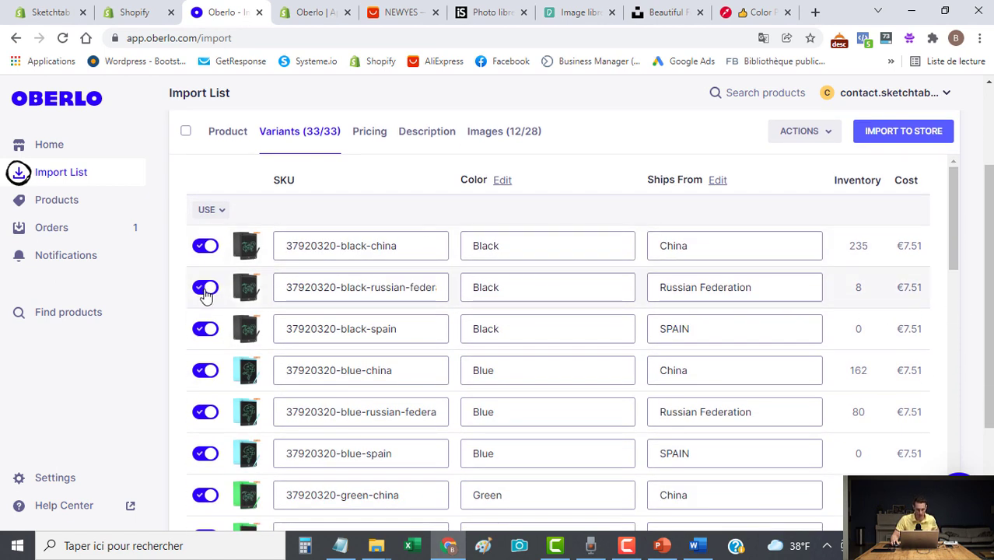
pyautogui.click(204, 289)
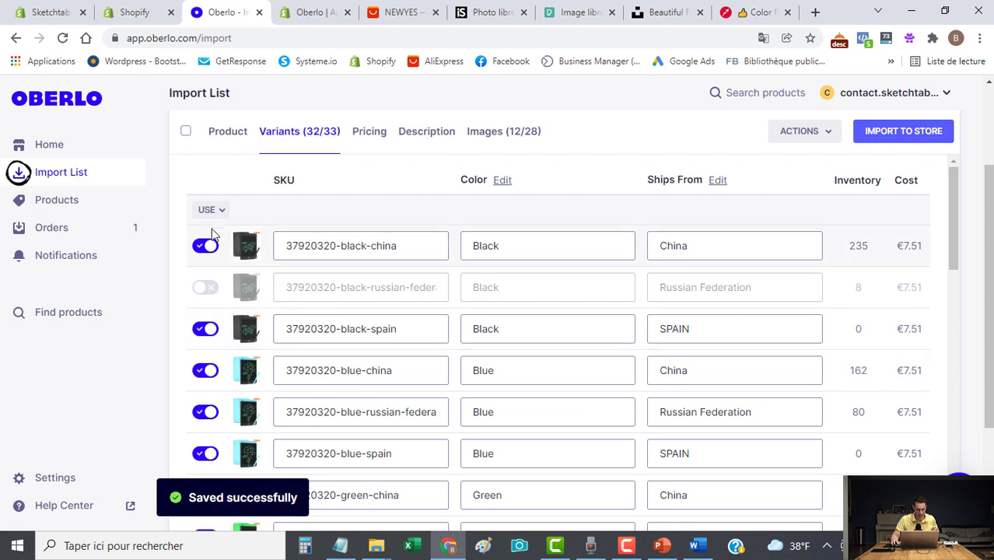
pyautogui.click(211, 209)
pyautogui.click(219, 256)
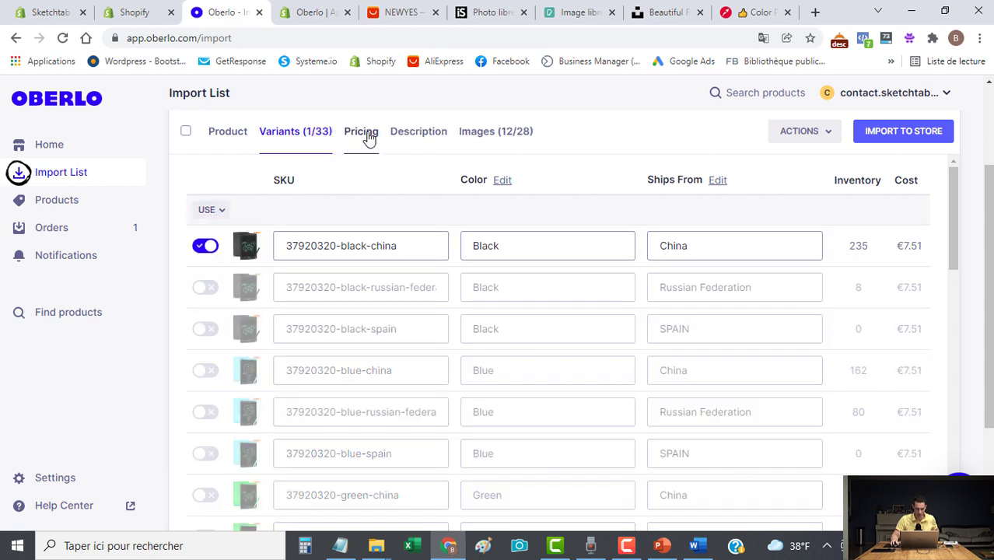
# Set the selling price to 29 and the compare-at price to 49.00.
pyautogui.click(363, 132)
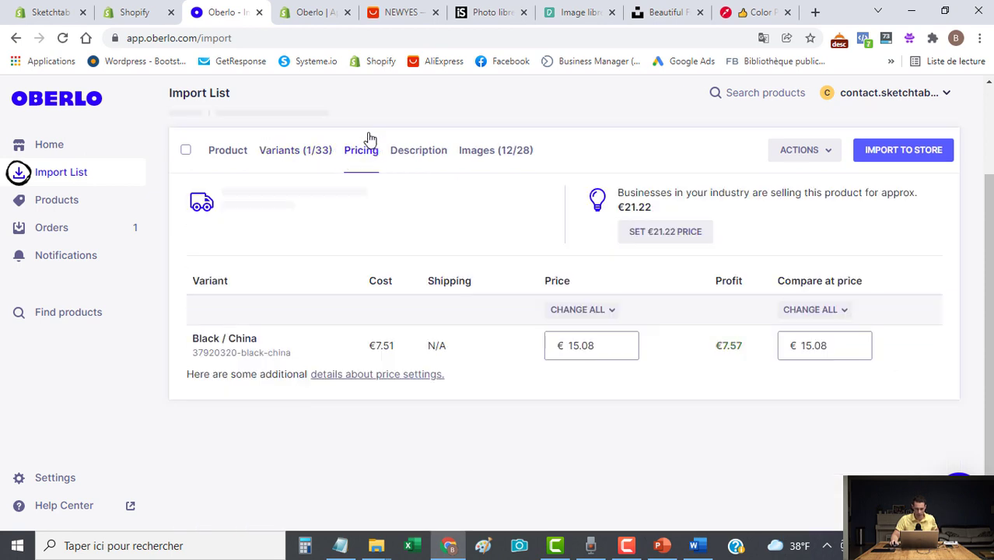
pyautogui.click(602, 347)
pyautogui.moveTo(602, 348); pyautogui.dragTo(495, 344)
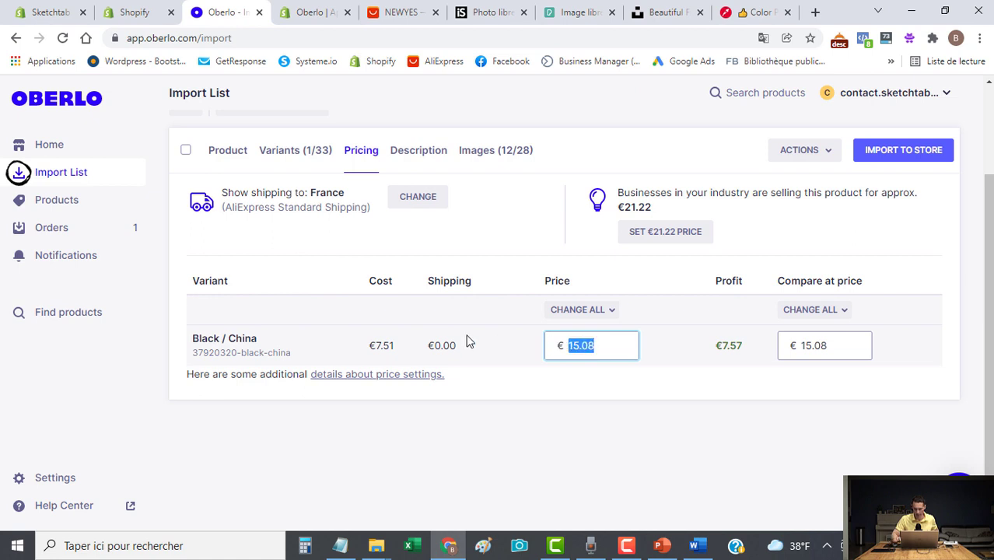
pyautogui.write('29')
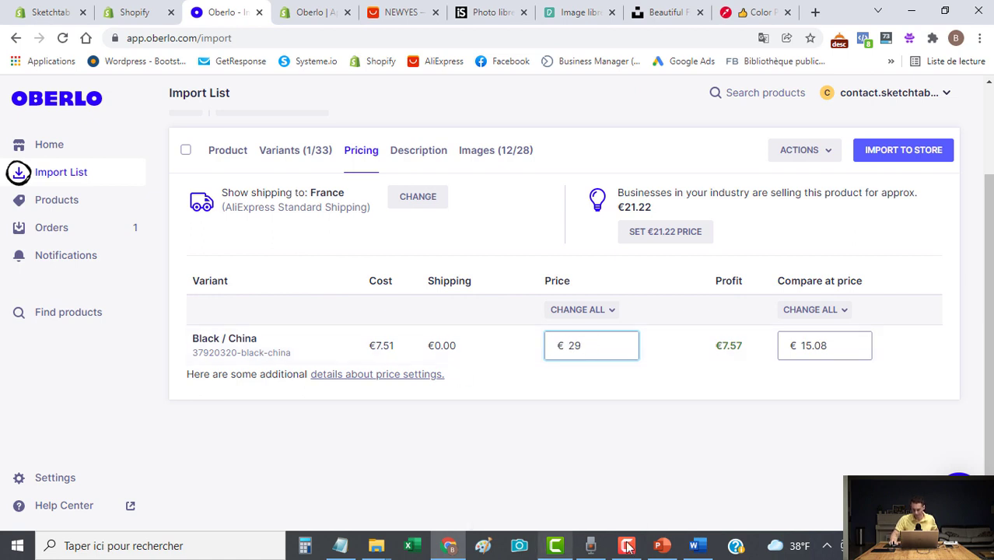
pyautogui.doubleClick(834, 346)
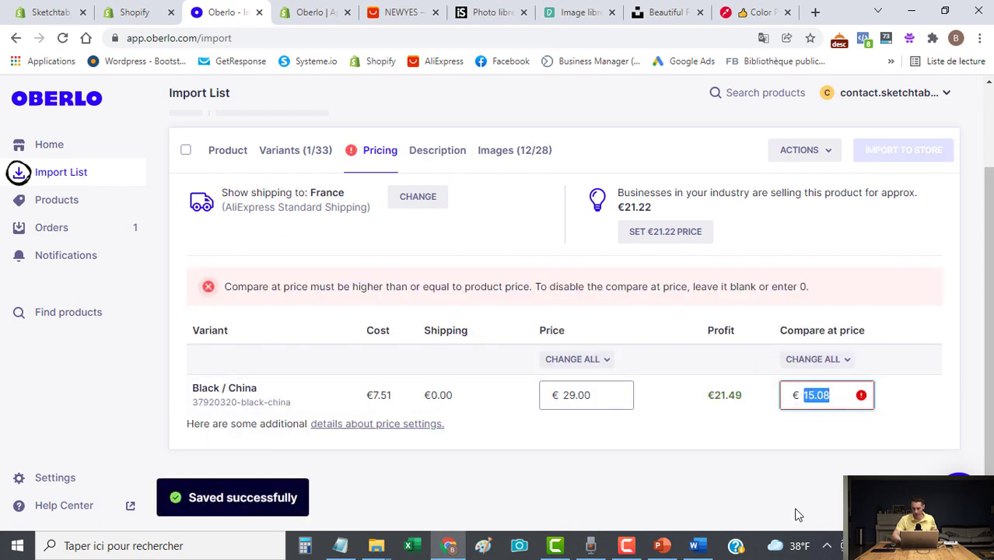
pyautogui.write('49')
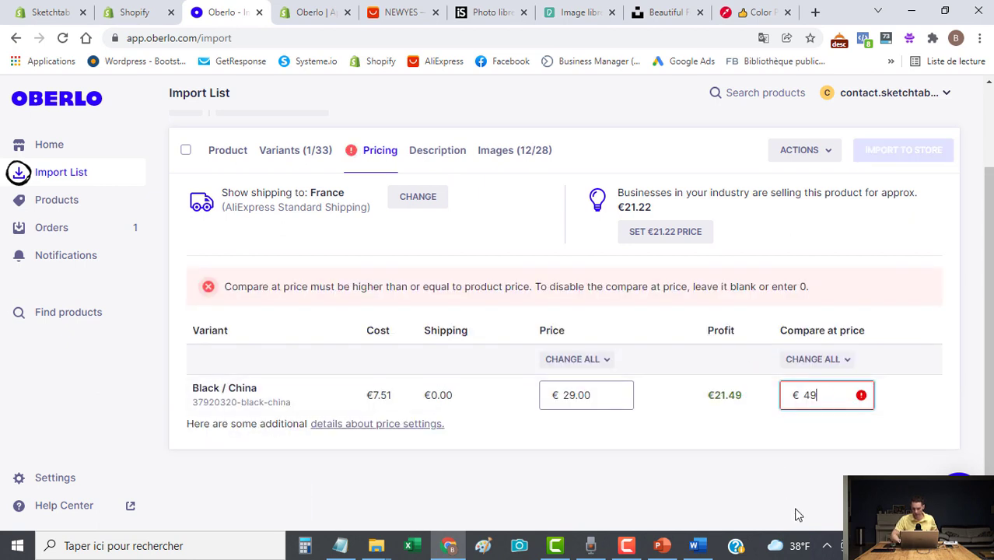
pyautogui.click(779, 444)
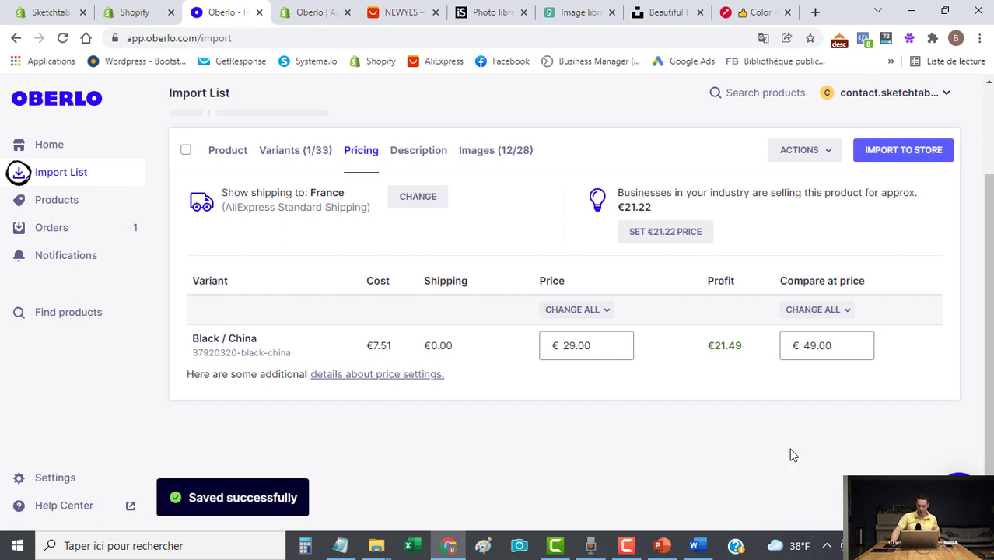
# Delete the entire product description.
pyautogui.click(413, 147)
pyautogui.click(427, 292)
pyautogui.hotkey('ctrl', 'a')
pyautogui.press('BackSpace')
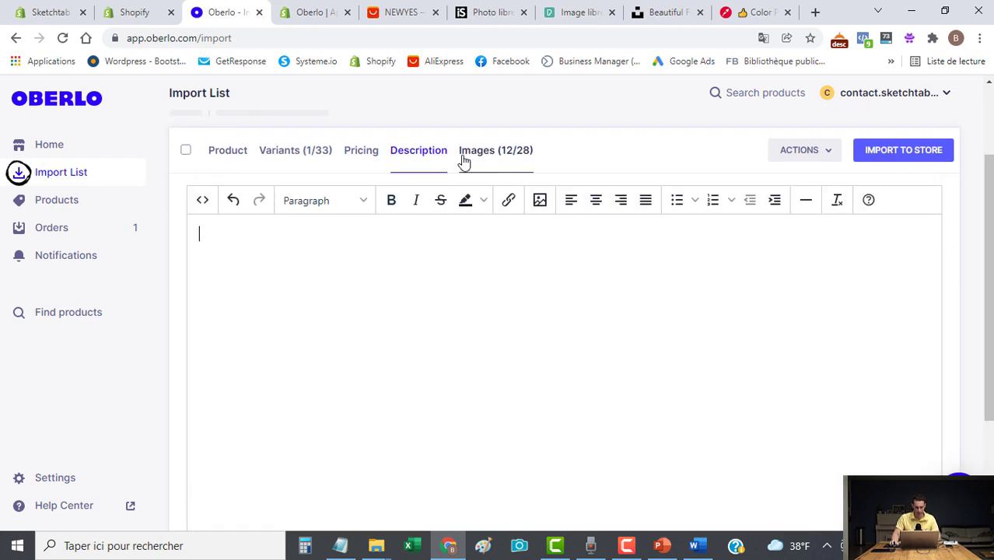
# Untick the large black, light blue, green, pink and white tablet images.
pyautogui.click(497, 152)
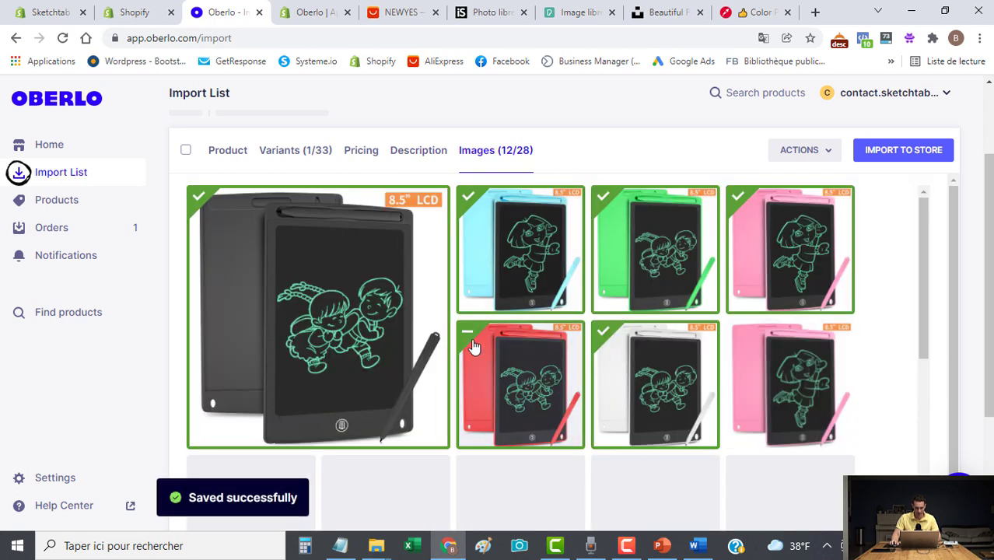
pyautogui.click(274, 249)
pyautogui.click(500, 255)
pyautogui.click(652, 244)
pyautogui.click(789, 249)
pyautogui.click(602, 389)
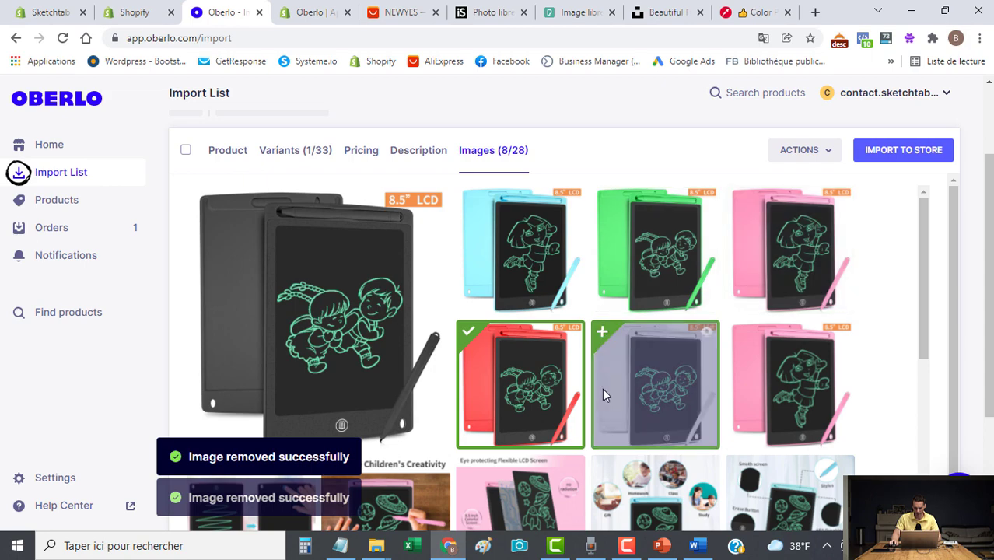
# Untick the remaining photos and pink promo image, then import the product to the store.
pyautogui.scroll(-5, 602, 388)
pyautogui.click(291, 359)
pyautogui.click(382, 355)
pyautogui.click(553, 352)
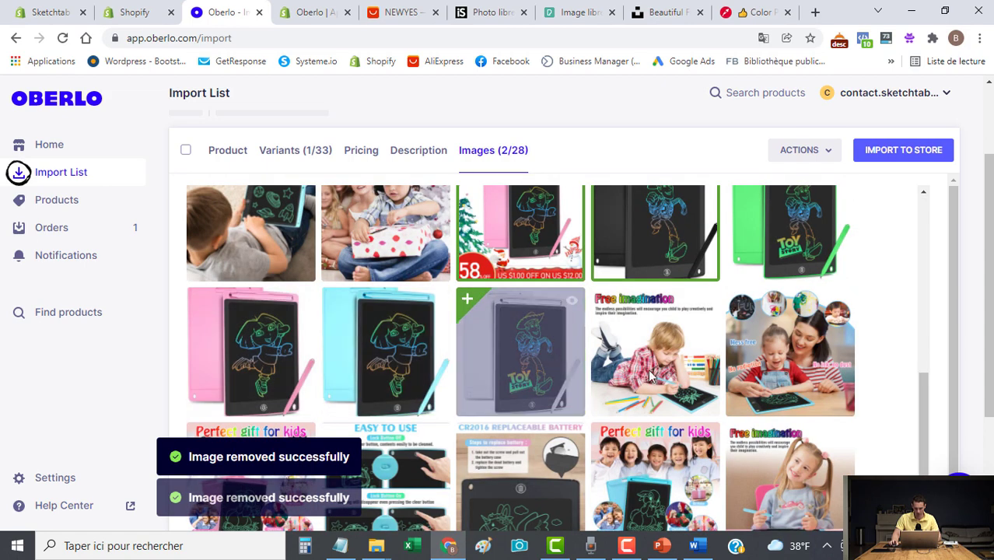
pyautogui.scroll(-2, 557, 360)
pyautogui.scroll(5, 704, 385)
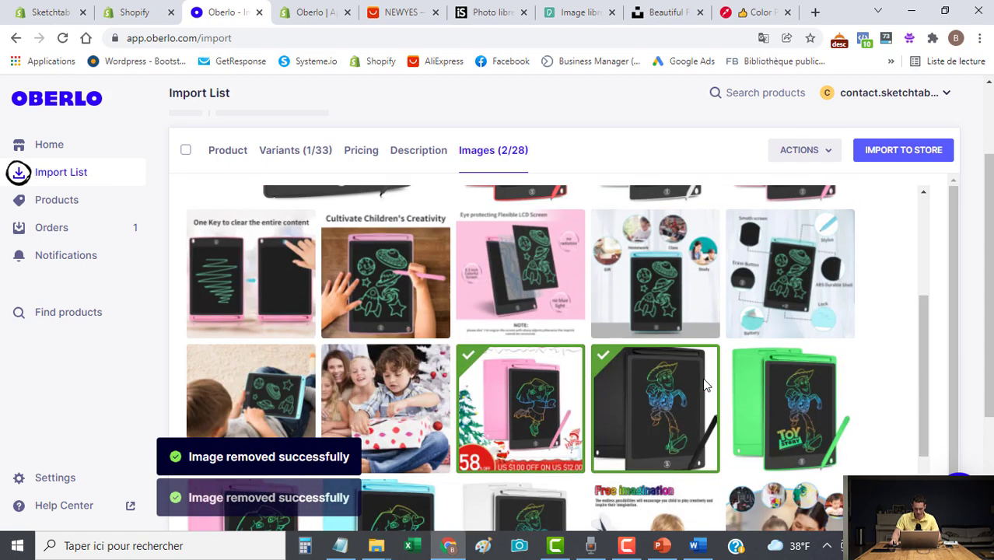
pyautogui.click(560, 374)
pyautogui.scroll(3, 738, 399)
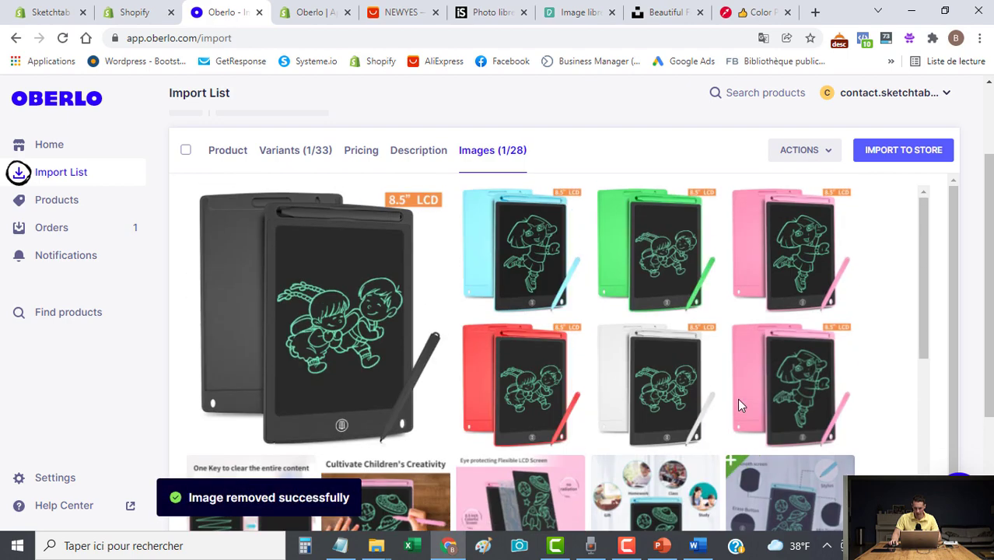
pyautogui.click(904, 153)
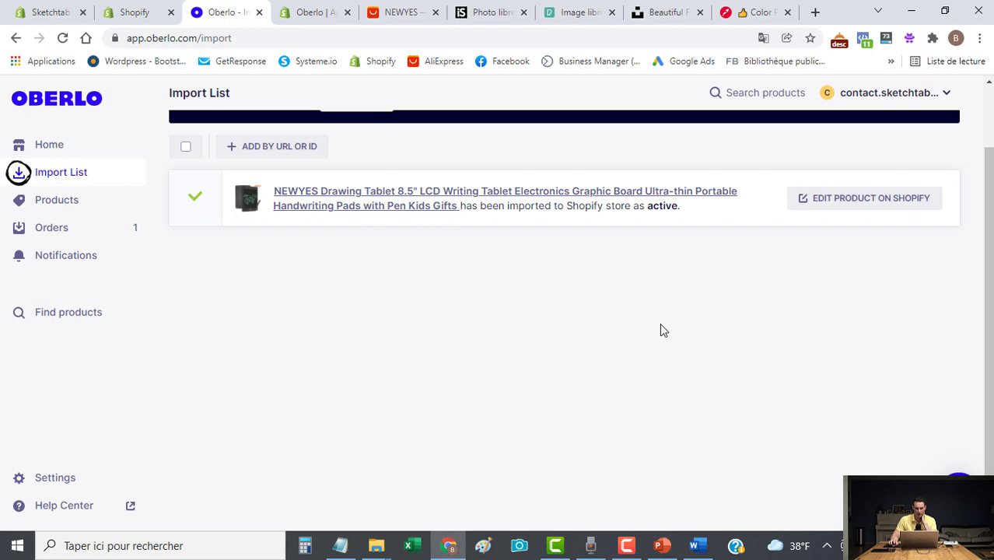
pyautogui.click(50, 13)
# Rename the tablet product's title to 'Tablette à dessin Sketchtab™'.
pyautogui.click(133, 12)
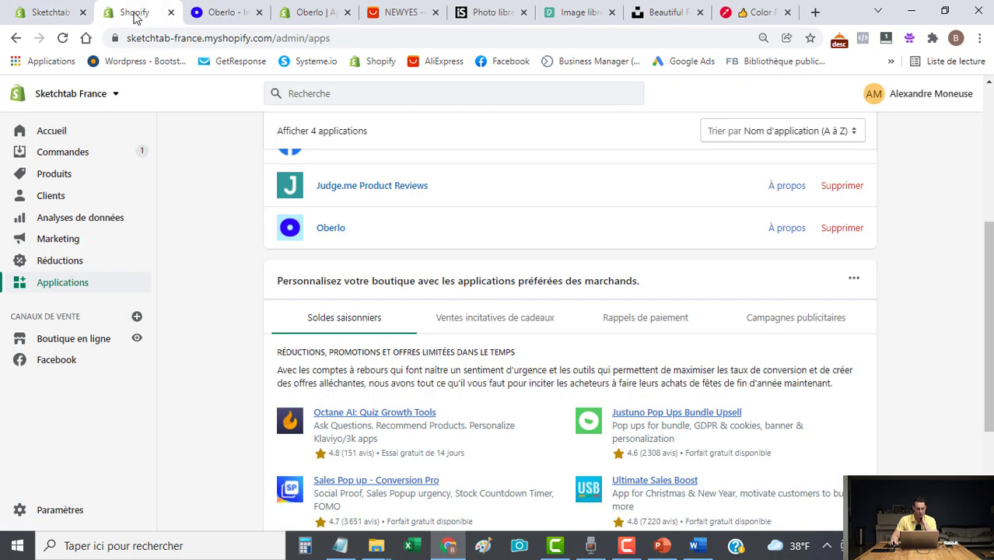
pyautogui.click(53, 174)
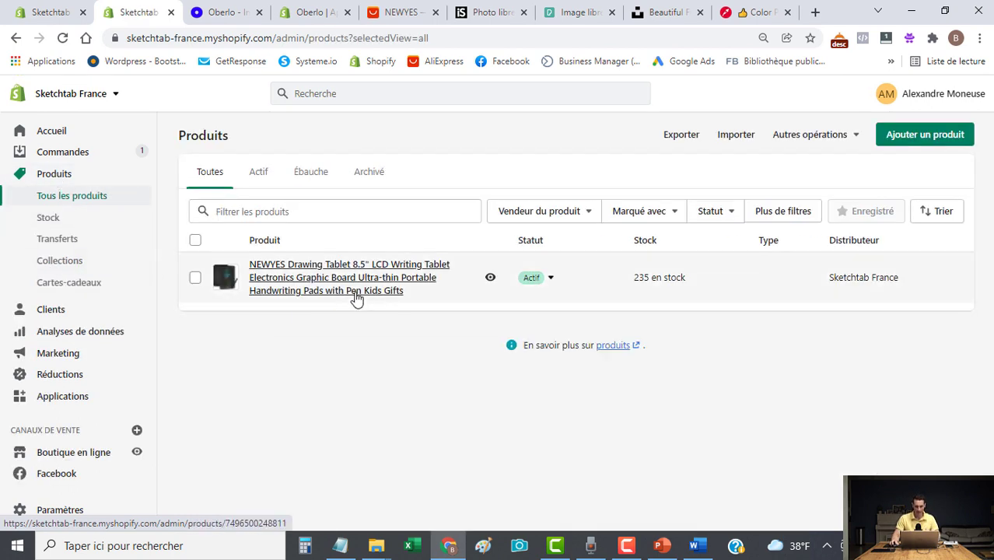
pyautogui.click(319, 284)
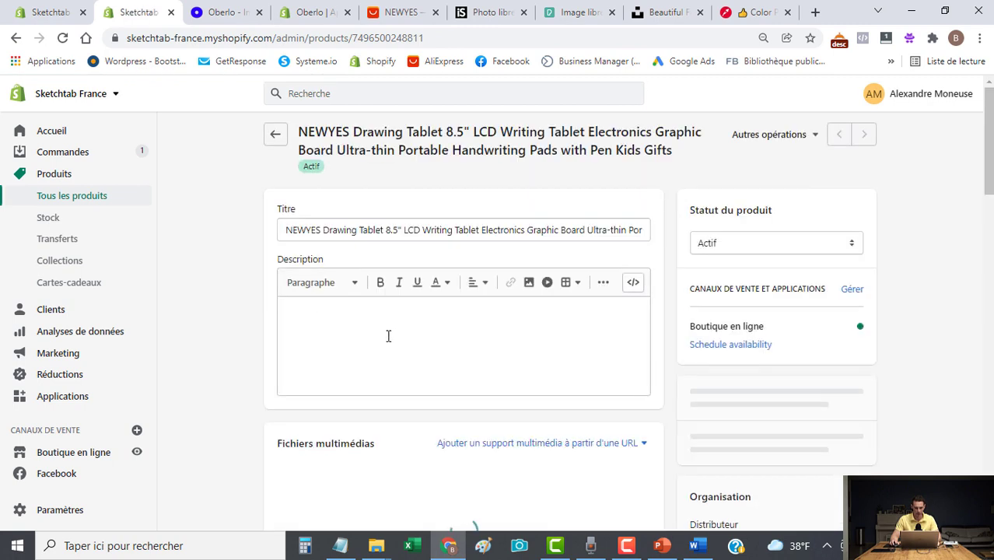
pyautogui.click(401, 229)
pyautogui.hotkey('ctrl', 'a')
pyautogui.write('Table')
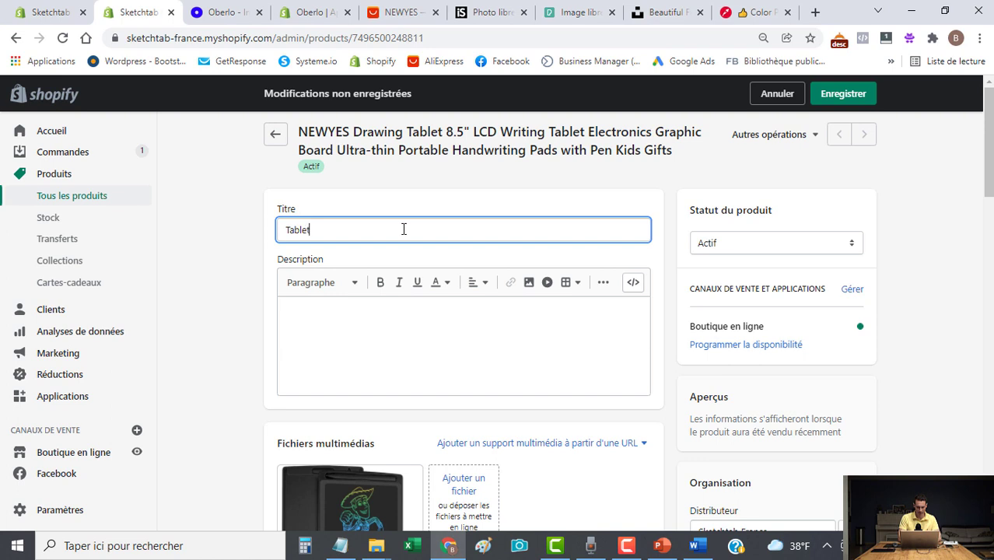
pyautogui.write('tte à dessin')
pyautogui.write('Sketchtab™')
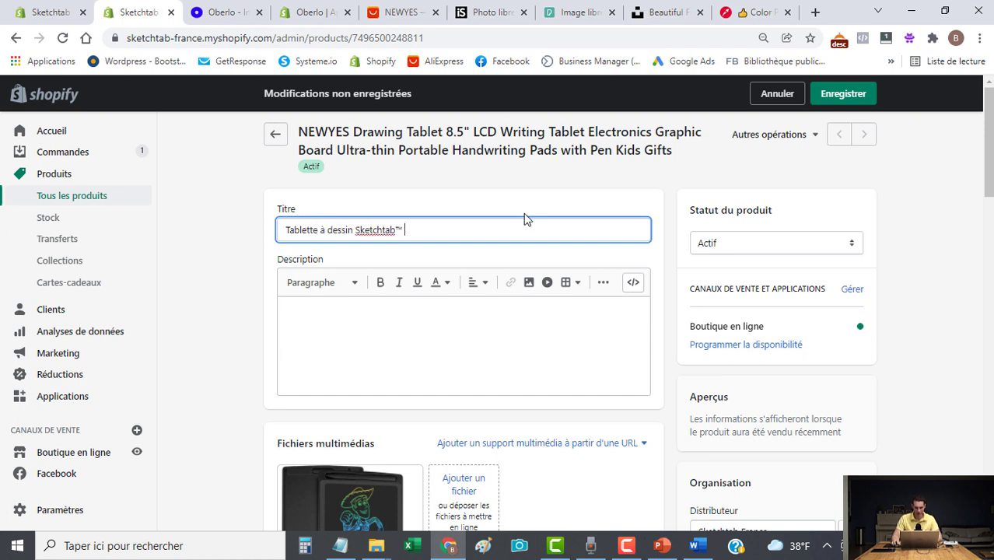
# Copy the feature lines ending (Pile et Stylet inclus) from Word into the product Description.
pyautogui.hotkey('alt', 'Tab')
pyautogui.scroll(-1, 389, 311)
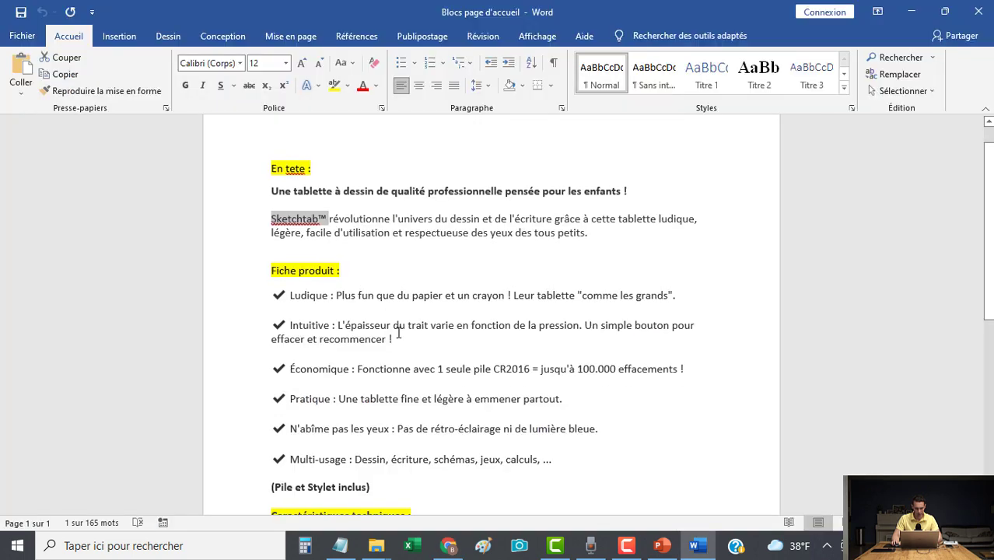
pyautogui.moveTo(257, 488); pyautogui.dragTo(255, 300)
pyautogui.hotkey('ctrl', 'c')
pyautogui.hotkey('alt', 'Tab')
pyautogui.click(309, 343)
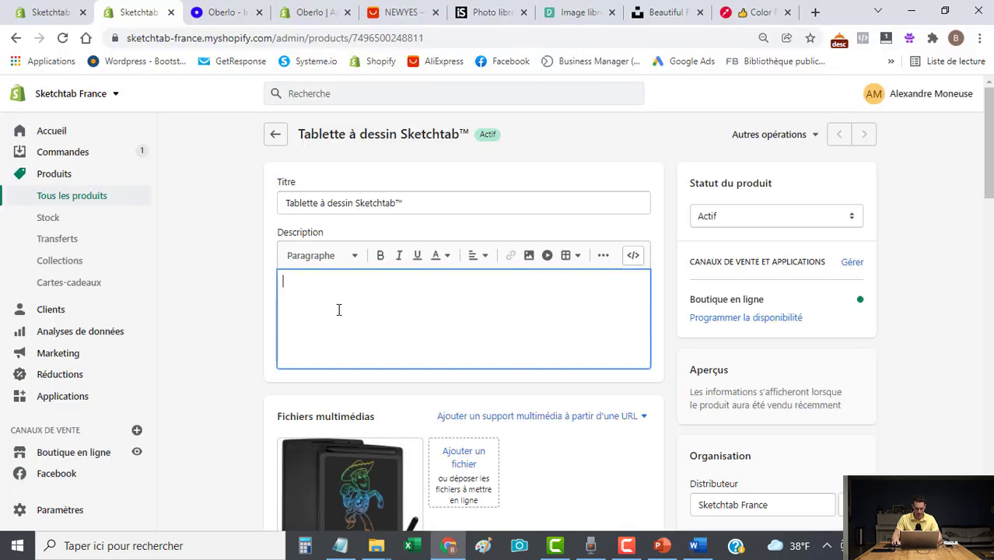
pyautogui.hotkey('ctrl', 'v')
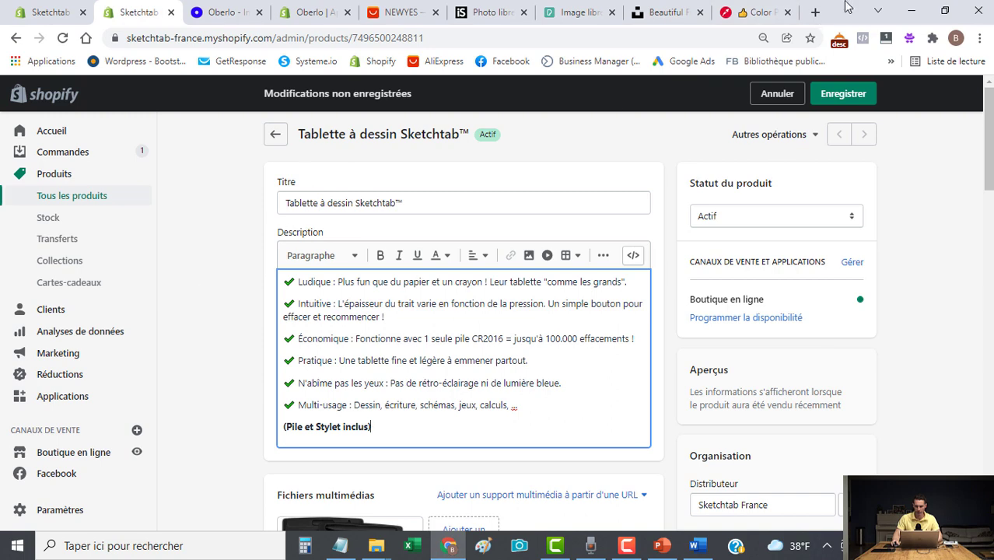
# Open getemoji.com in a new browser tab.
pyautogui.click(815, 11)
pyautogui.write('getemoi')
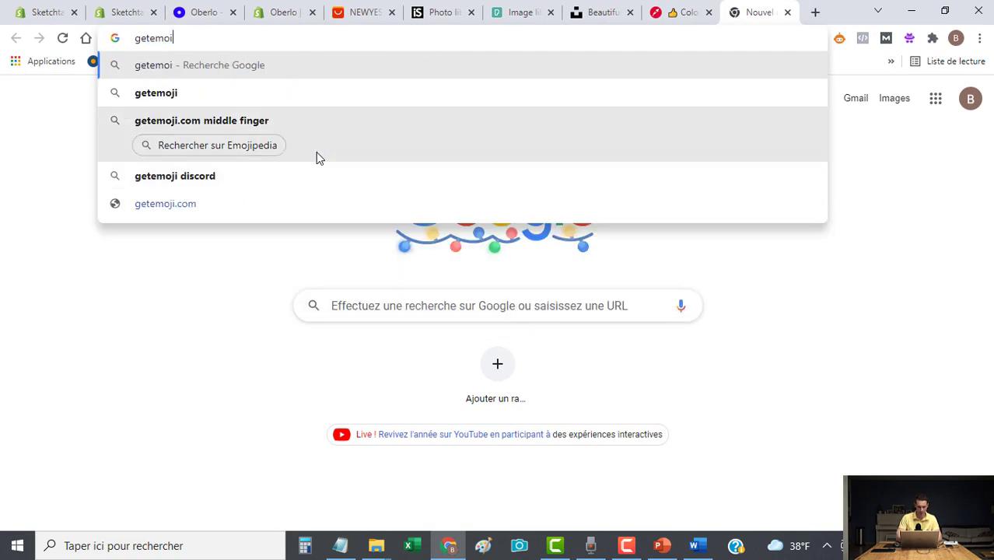
pyautogui.press('BackSpace')
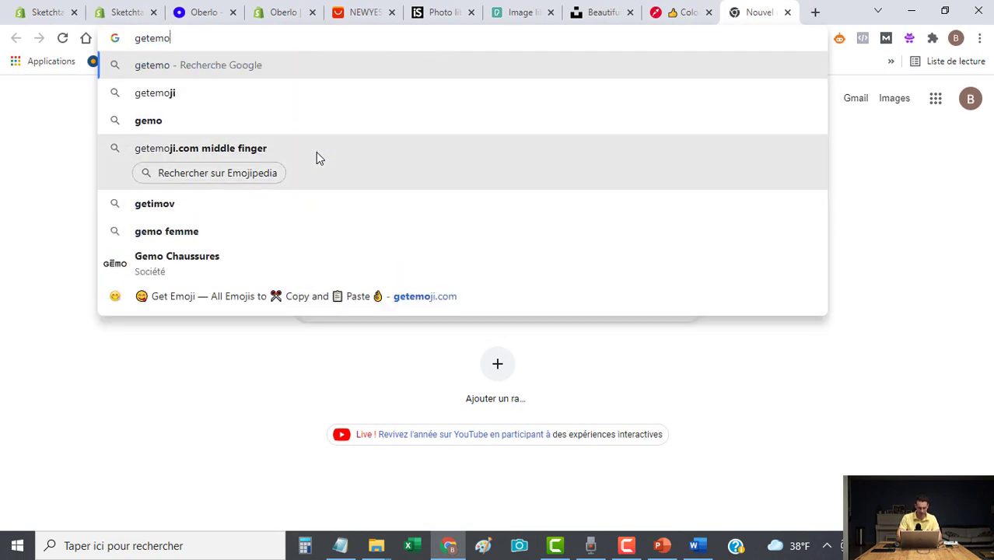
pyautogui.write('ji.com')
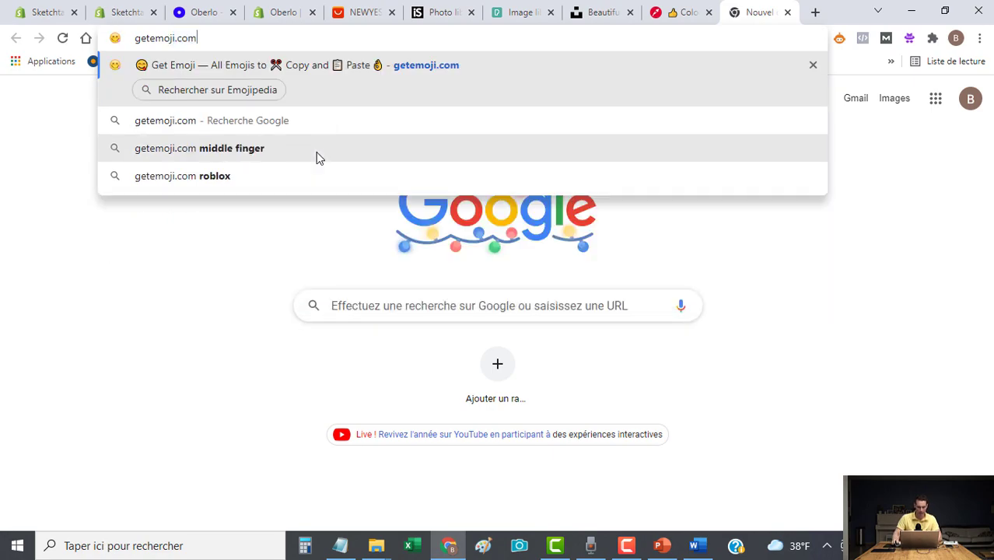
pyautogui.press('Return')
pyautogui.scroll(-4, 537, 420)
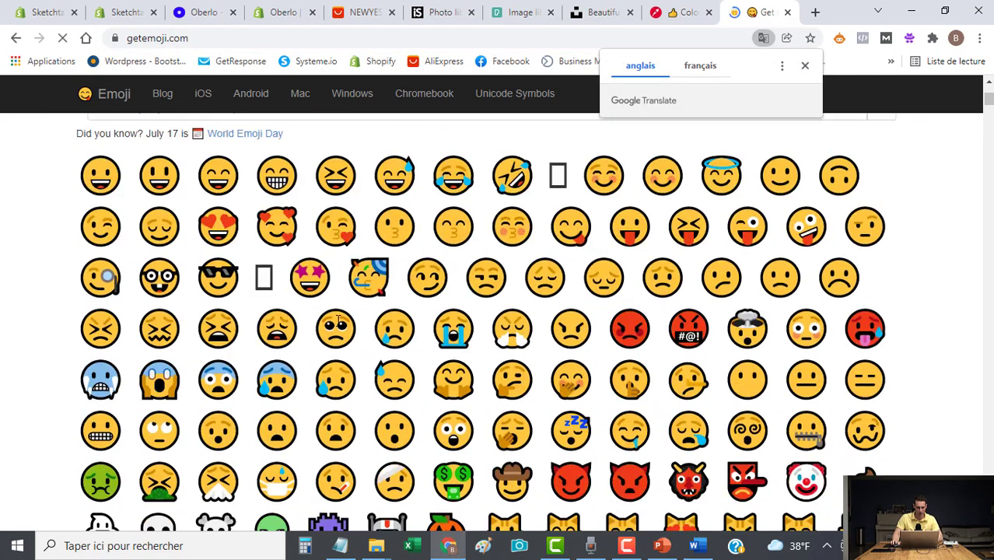
pyautogui.scroll(-3, 538, 420)
pyautogui.scroll(8, 351, 415)
pyautogui.scroll(-1, 344, 410)
# Search 'check' and copy the Check Box with Check emoji from Emojipedia.
pyautogui.click(166, 344)
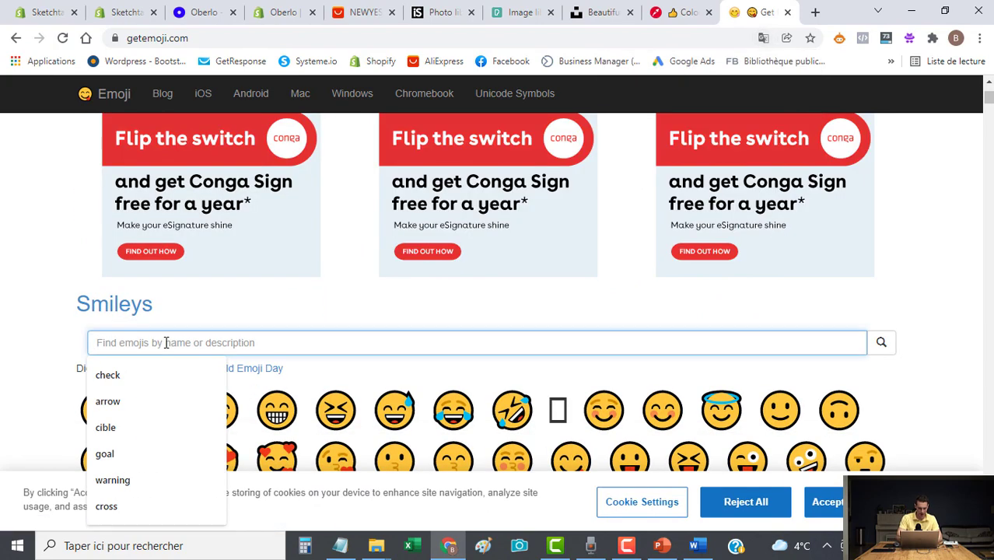
pyautogui.write('check')
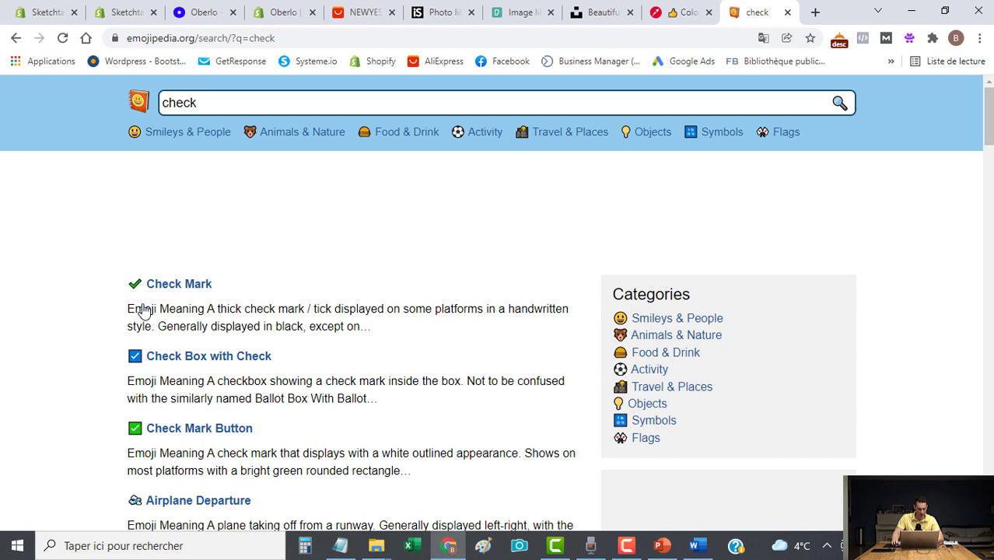
pyautogui.scroll(-1, 156, 387)
pyautogui.scroll(-1, 156, 387)
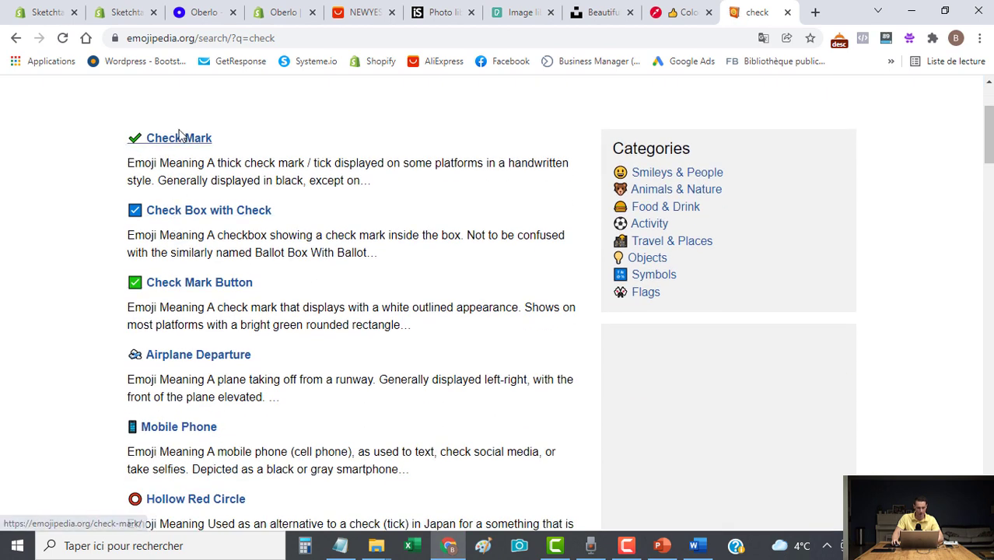
pyautogui.click(173, 216)
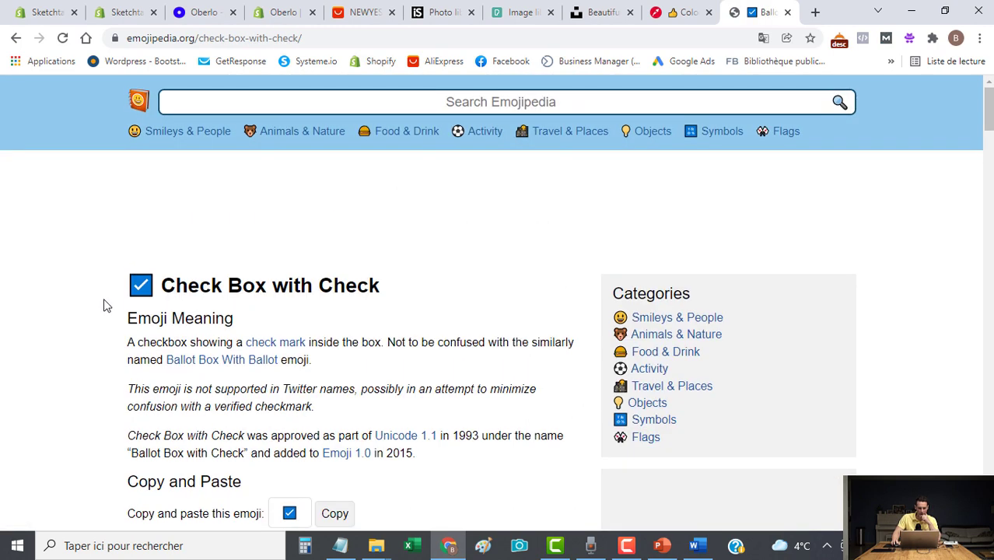
pyautogui.scroll(-3, 234, 335)
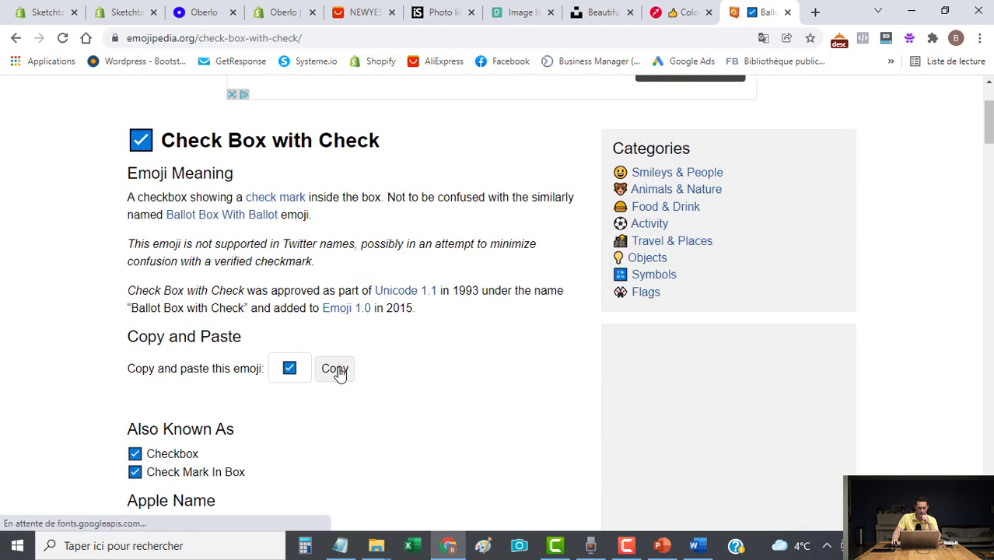
pyautogui.click(338, 370)
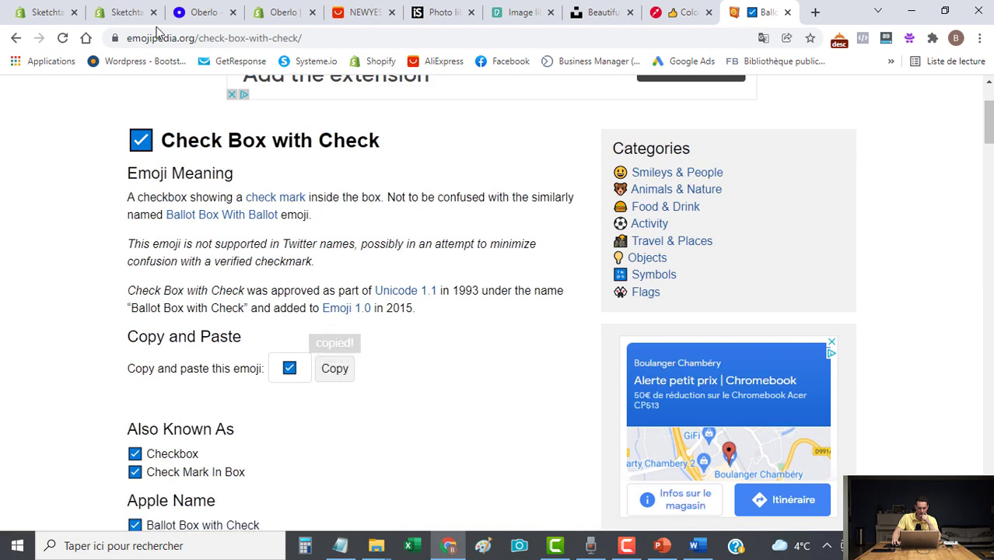
pyautogui.click(128, 14)
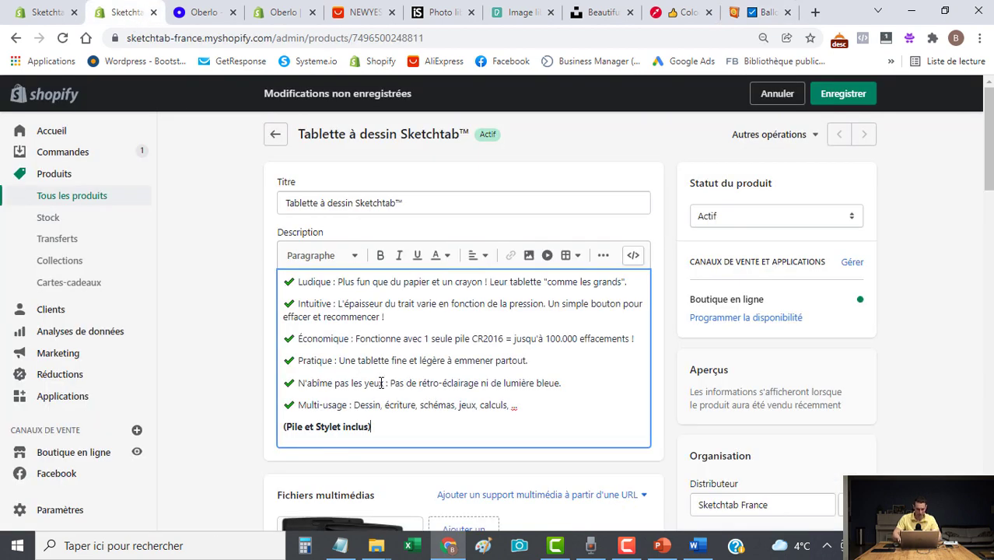
# Tidy the end of the feature list with a closing ')' and save the product.
pyautogui.press('Return')
pyautogui.press('BackSpace')
pyautogui.press('BackSpace')
pyautogui.press('BackSpace')
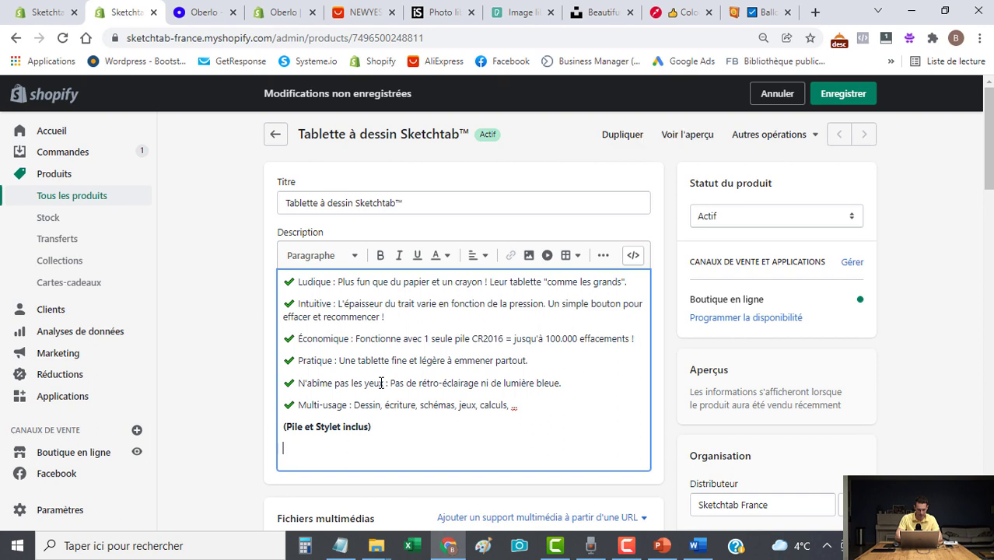
pyautogui.write(')')
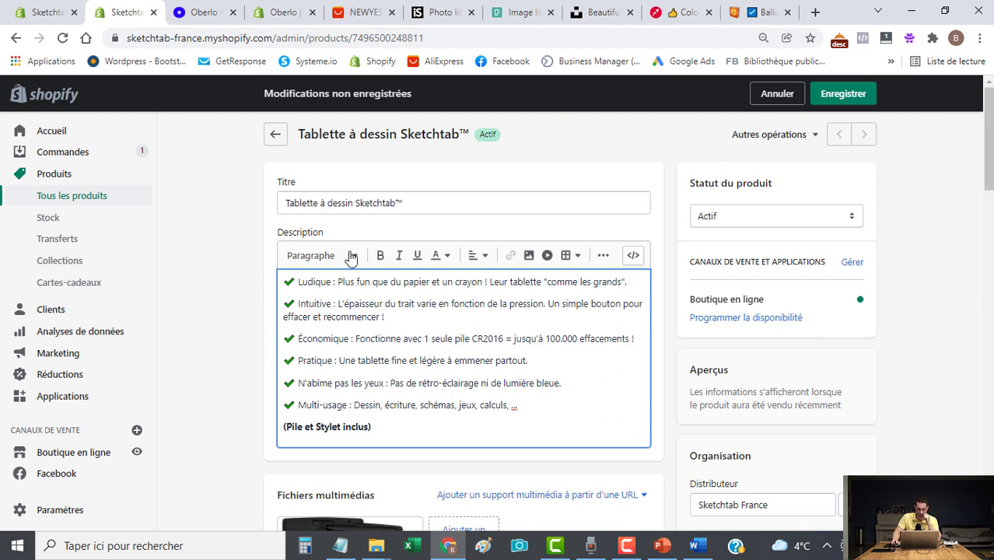
pyautogui.scroll(-3, 233, 373)
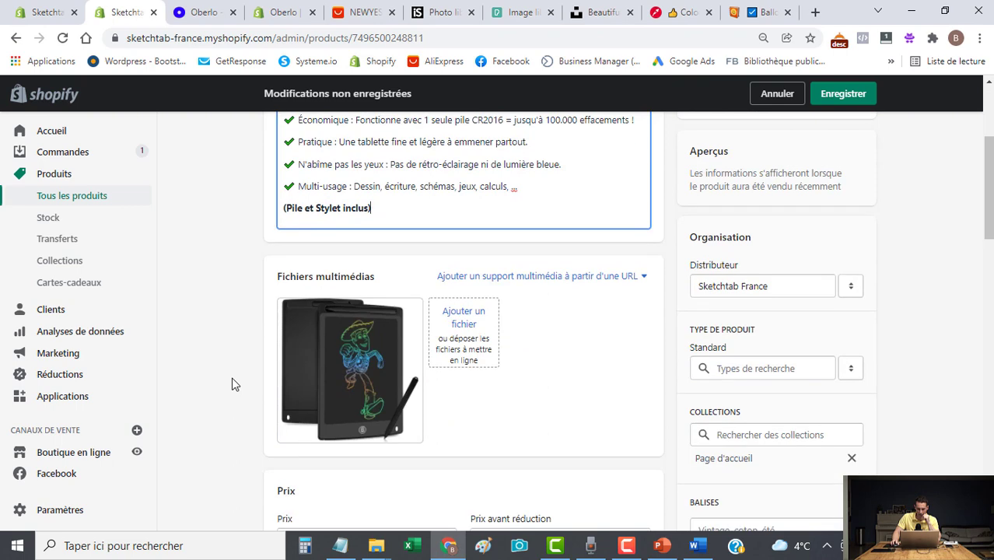
pyautogui.scroll(3, 677, 260)
pyautogui.click(835, 96)
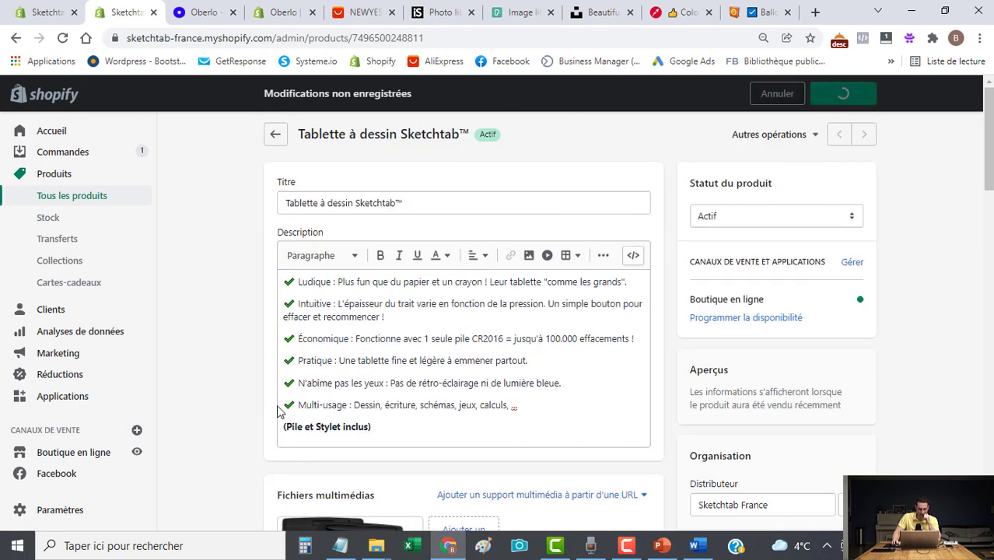
# Upload tablet photos 002 and 003 to the product's media files.
pyautogui.scroll(-3, 194, 414)
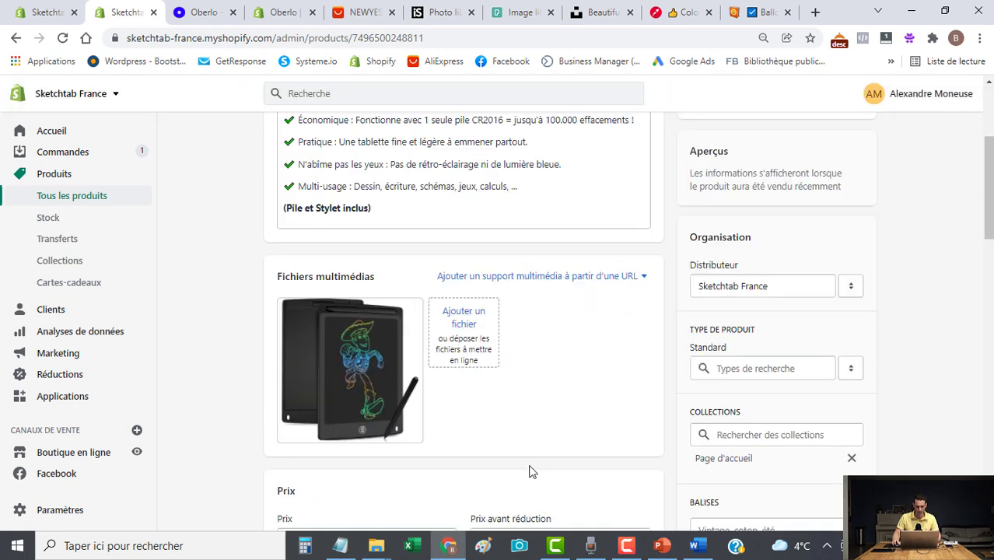
pyautogui.click(464, 323)
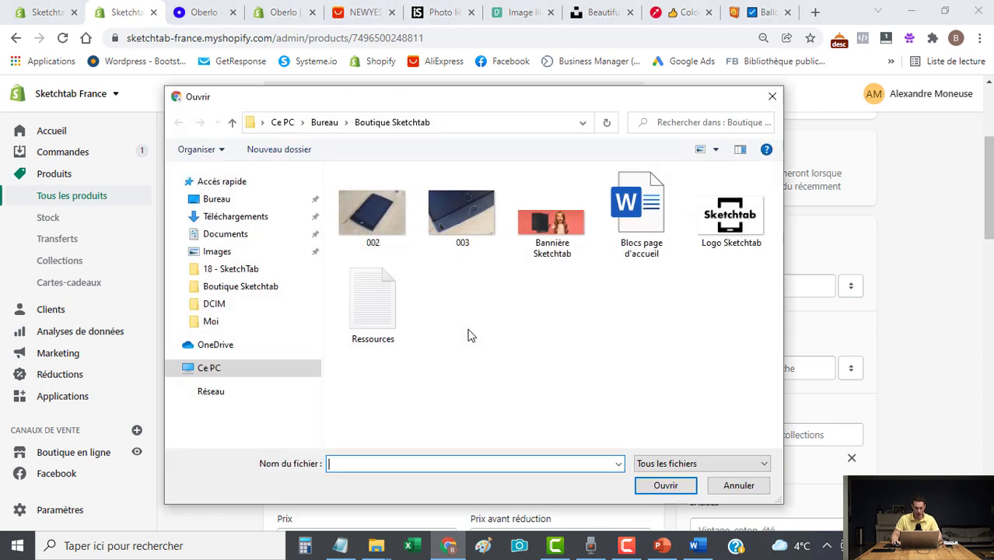
pyautogui.click(374, 220)
pyautogui.keyDown('ctrl'); pyautogui.click(463, 222); pyautogui.keyUp('ctrl')
pyautogui.click(666, 485)
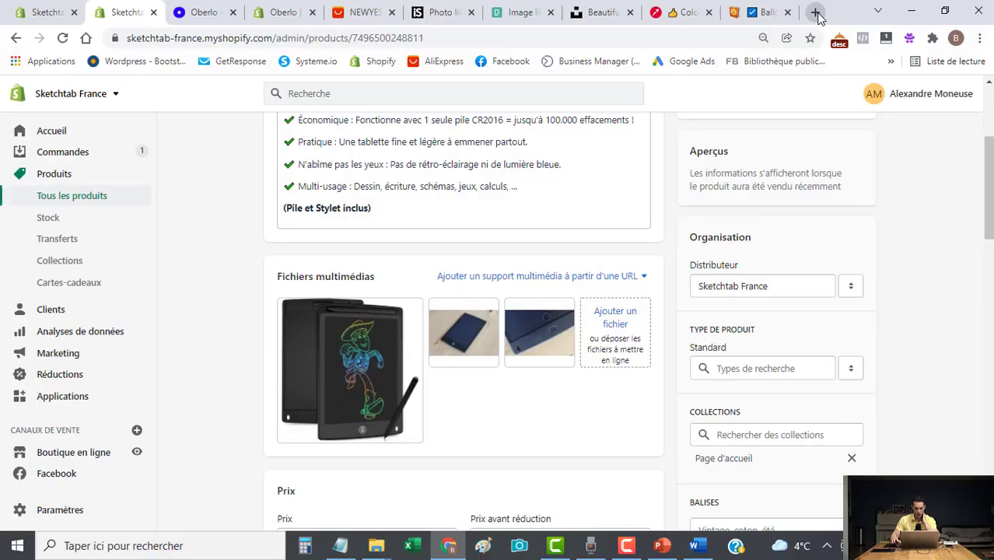
# Go to mediamodifier.com and filter the Mockups catalogue to Box designs.
pyautogui.click(815, 12)
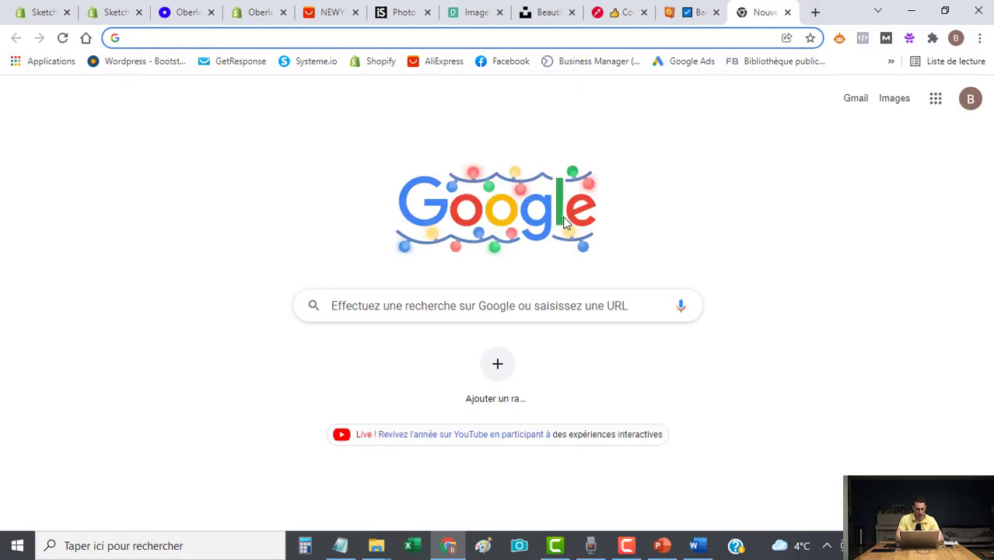
pyautogui.write('me')
pyautogui.press('Return')
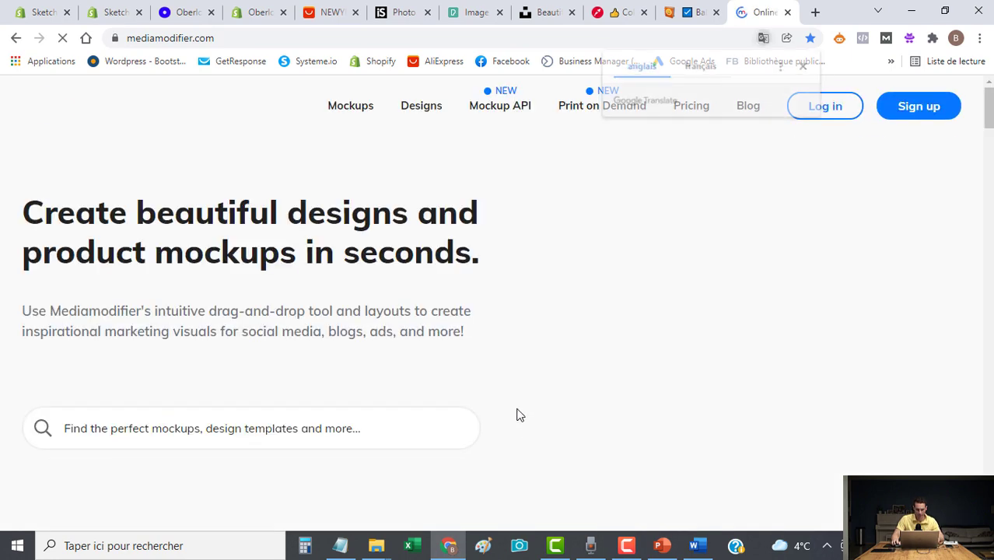
pyautogui.click(354, 108)
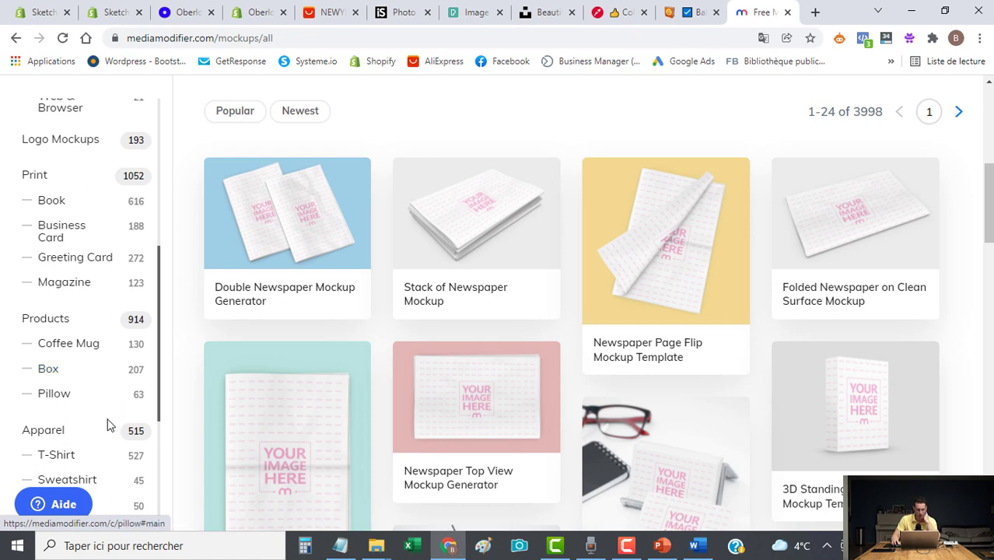
pyautogui.click(50, 370)
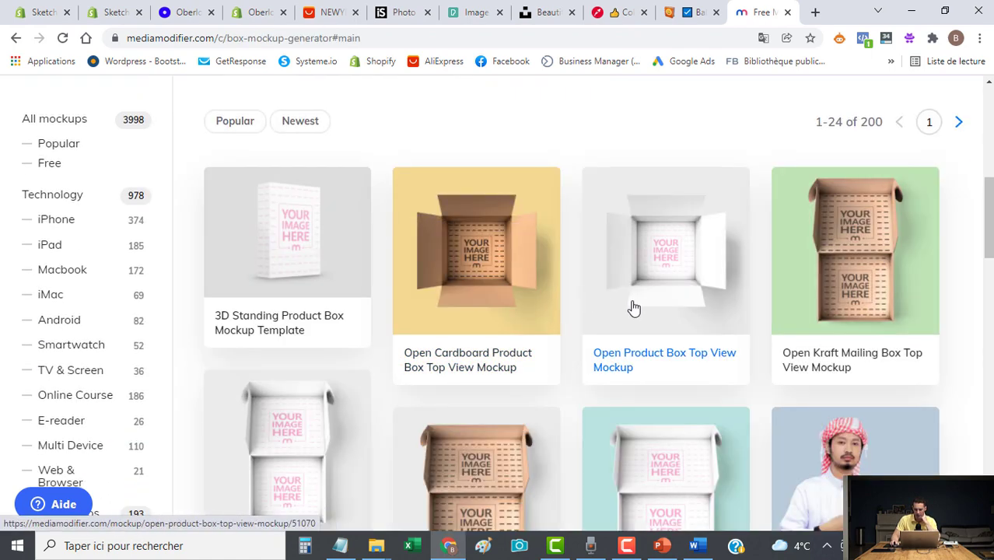
# Scroll to and open the Standing Software Product Box Mockup Generator.
pyautogui.scroll(-2, 634, 309)
pyautogui.moveTo(990, 221); pyautogui.dragTo(986, 414)
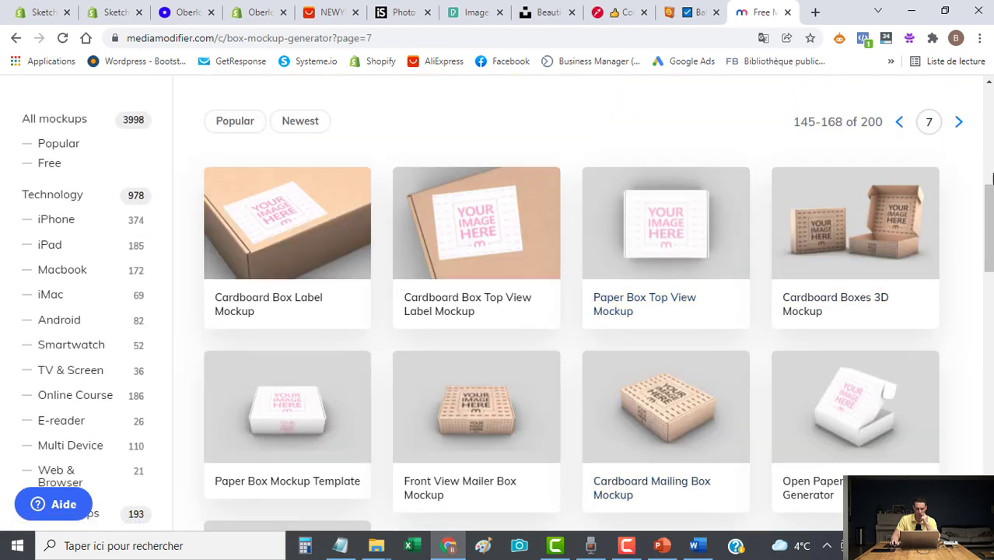
pyautogui.moveTo(989, 219); pyautogui.dragTo(989, 289)
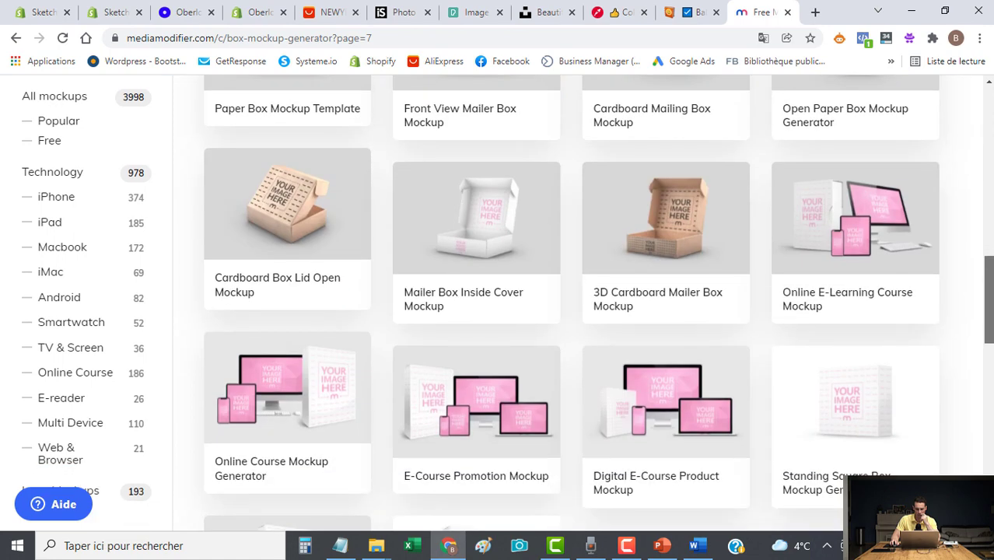
pyautogui.scroll(-3, 572, 303)
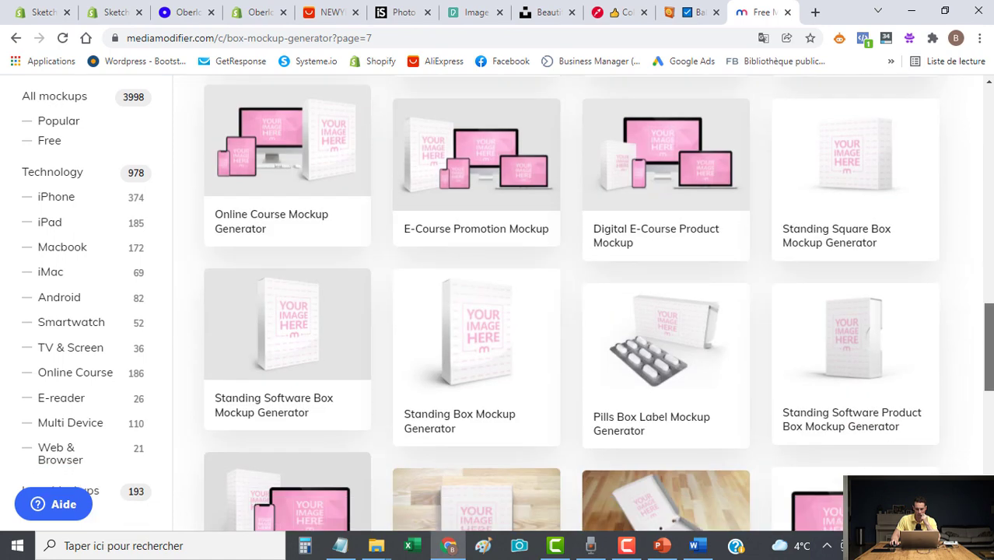
pyautogui.scroll(-1, 572, 303)
pyautogui.scroll(-1, 598, 303)
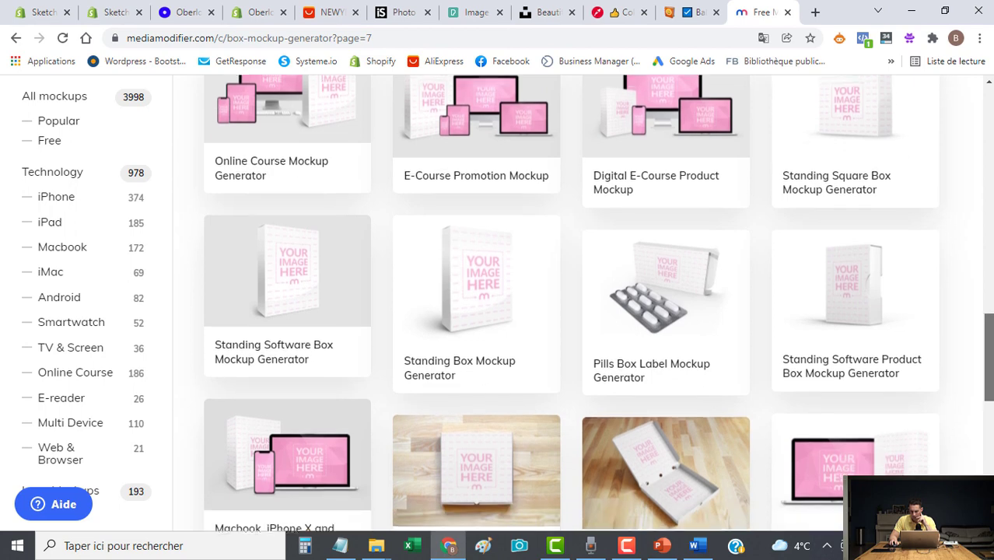
pyautogui.scroll(-1, 986, 381)
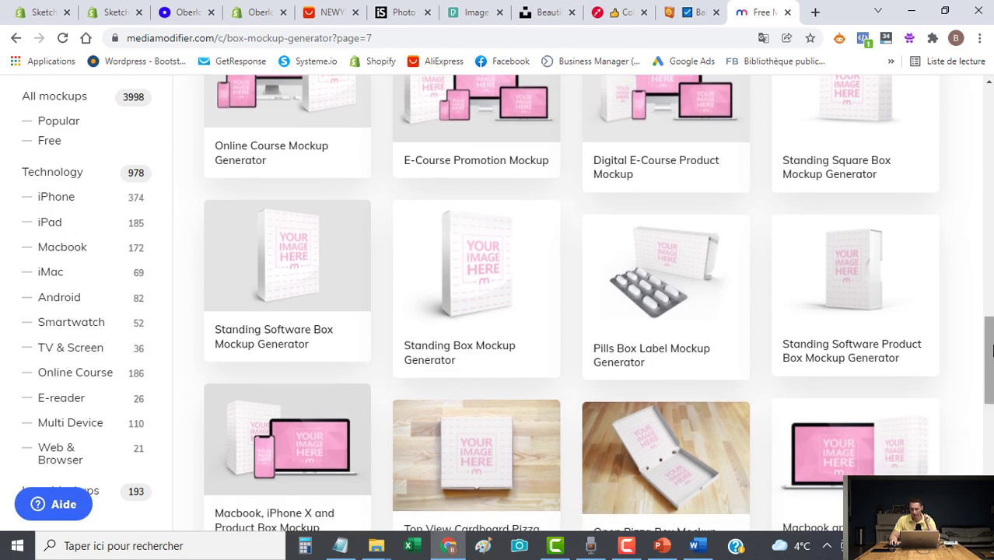
pyautogui.click(839, 282)
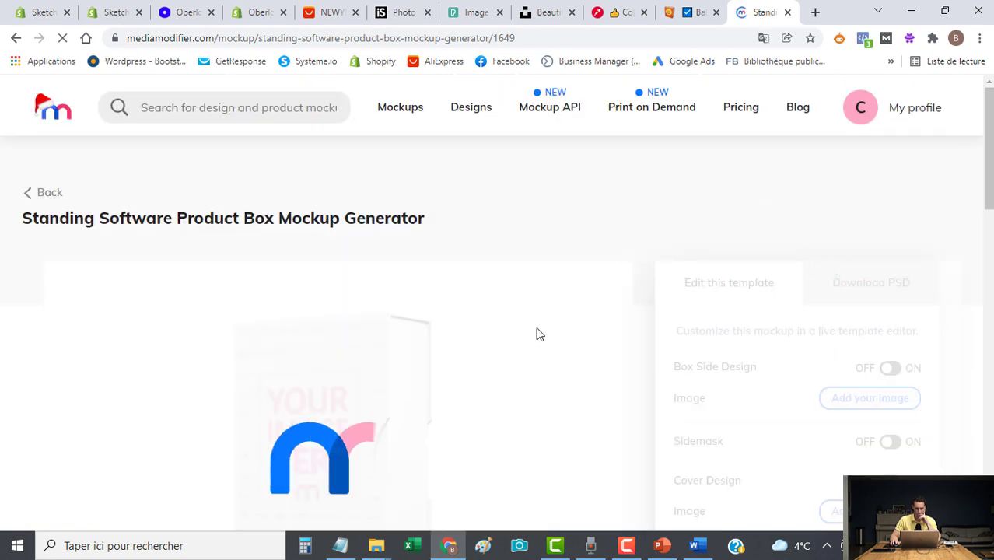
pyautogui.scroll(-1, 537, 335)
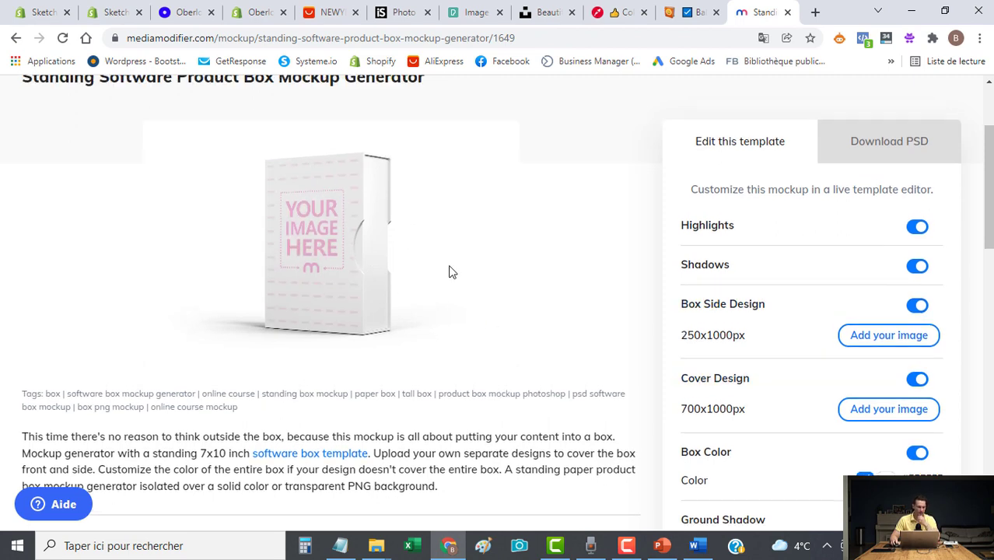
pyautogui.scroll(1, 450, 268)
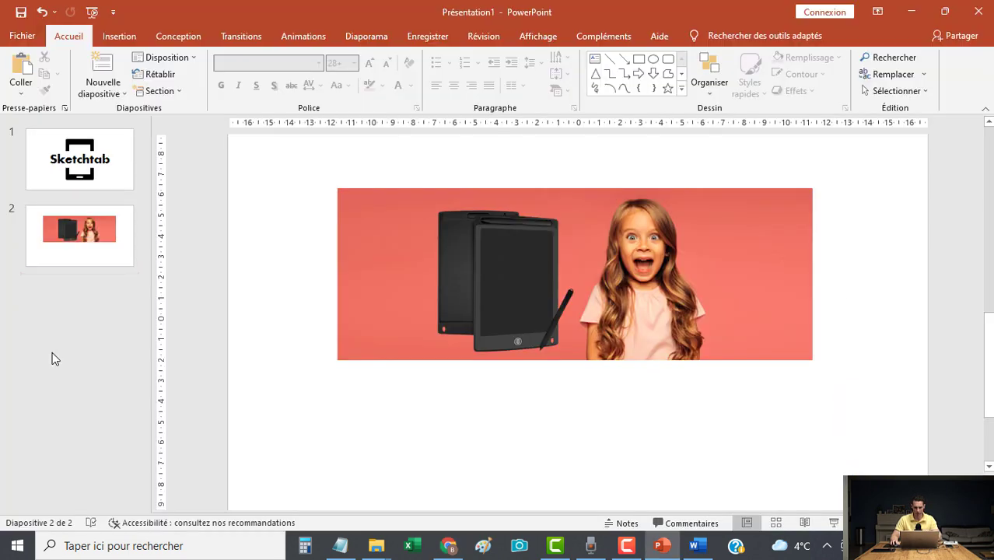
pyautogui.click(55, 351)
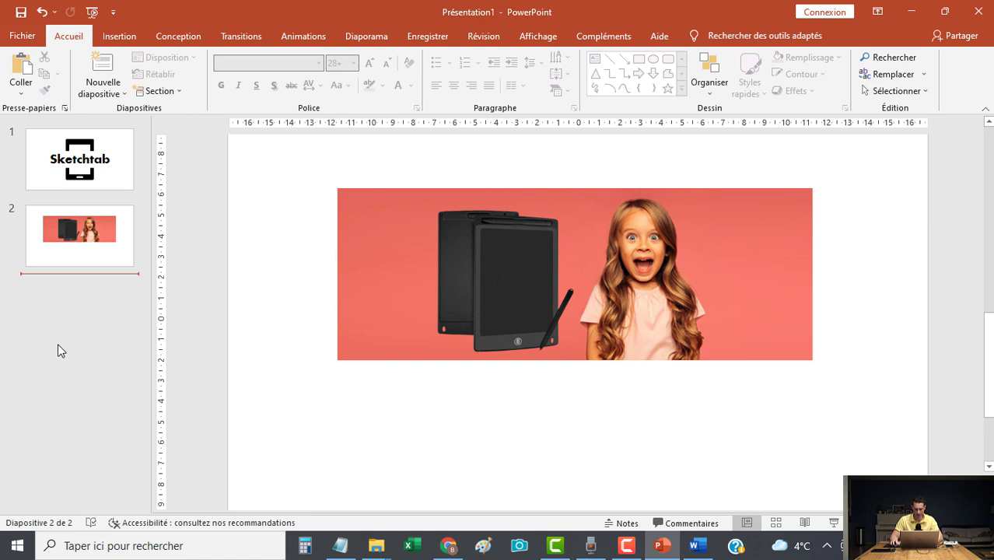
# Add a new blank slide 3 after slide 2 with its placeholders removed.
pyautogui.rightClick(57, 344)
pyautogui.click(115, 397)
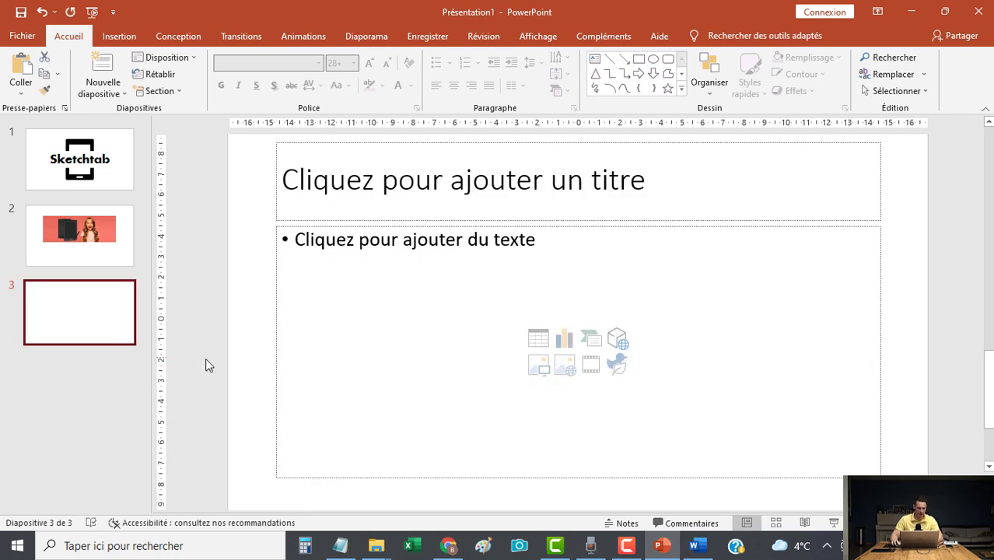
pyautogui.click(268, 364)
pyautogui.hotkey('ctrl', 'a')
pyautogui.press('Delete')
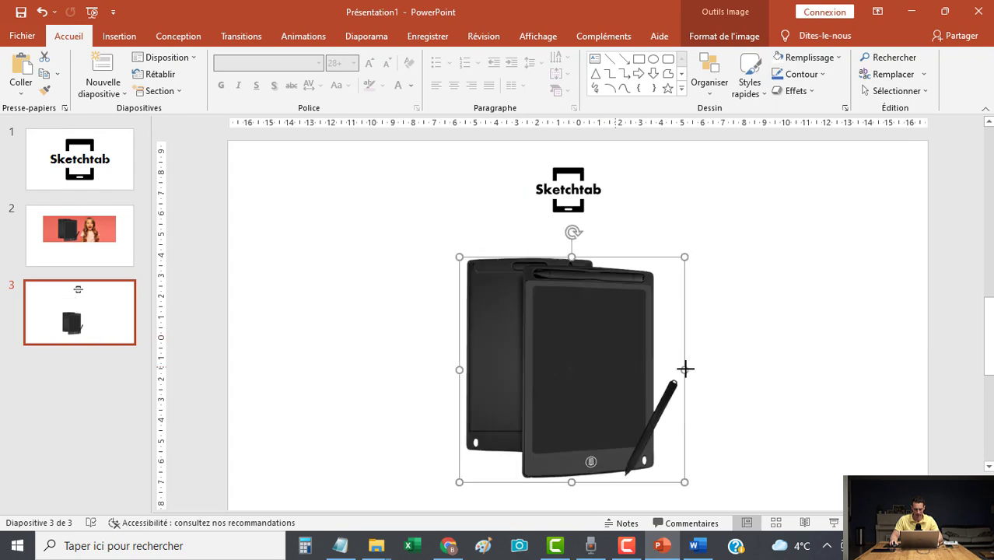
# Position the tablet image and colour the Sketchtab logo text coral above it.
pyautogui.moveTo(686, 369); pyautogui.dragTo(699, 359)
pyautogui.click(569, 172)
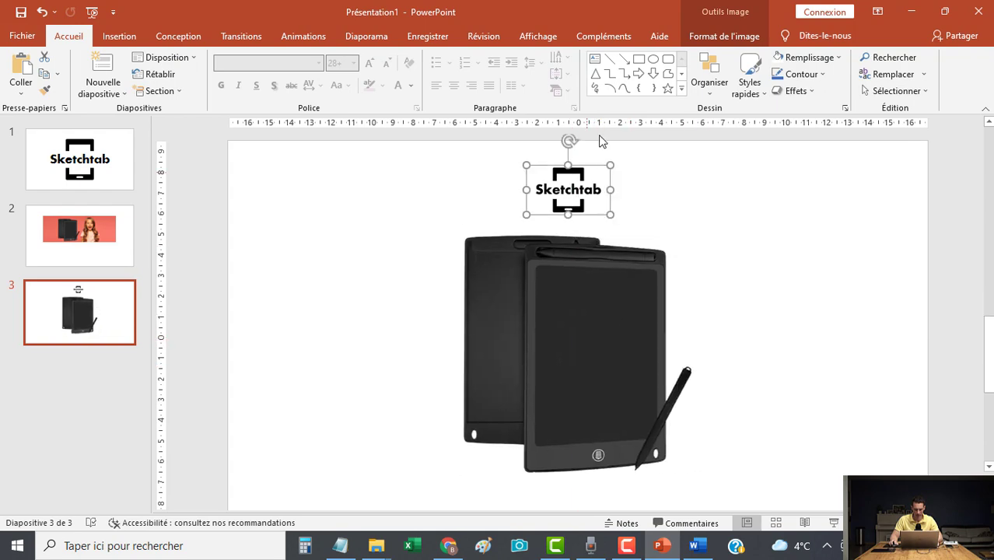
pyautogui.scroll(5, 602, 313)
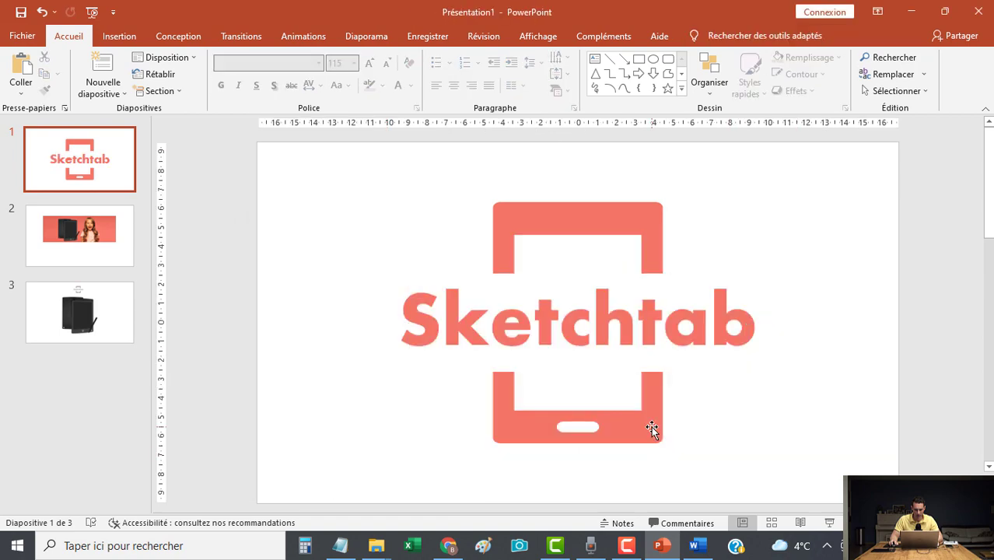
pyautogui.click(653, 429)
pyautogui.click(742, 325)
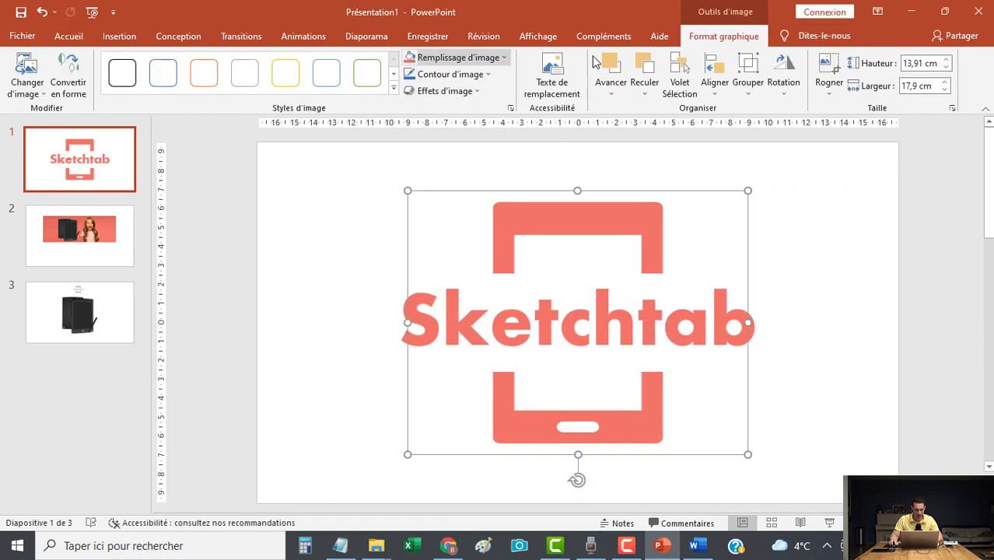
pyautogui.click(850, 434)
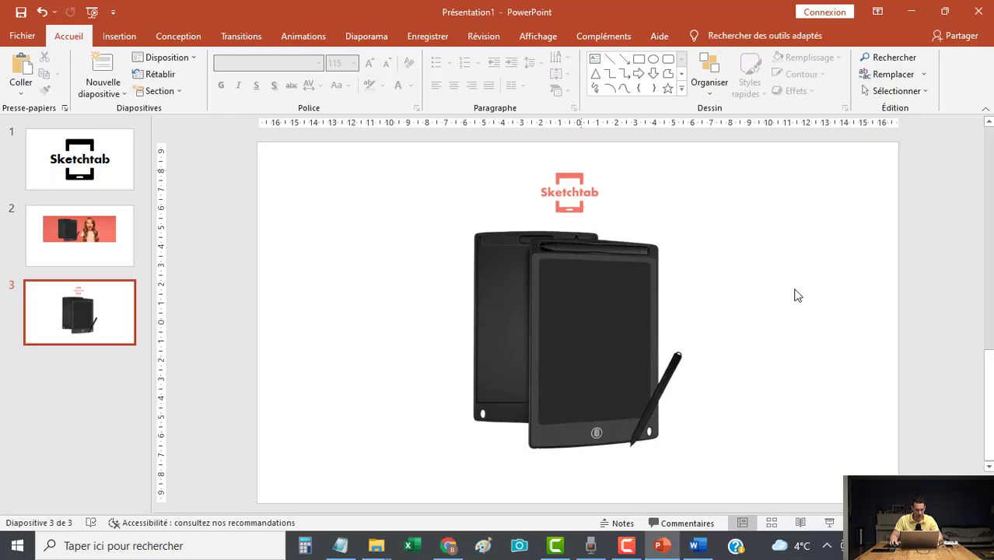
pyautogui.rightClick(624, 309)
pyautogui.rightClick(568, 382)
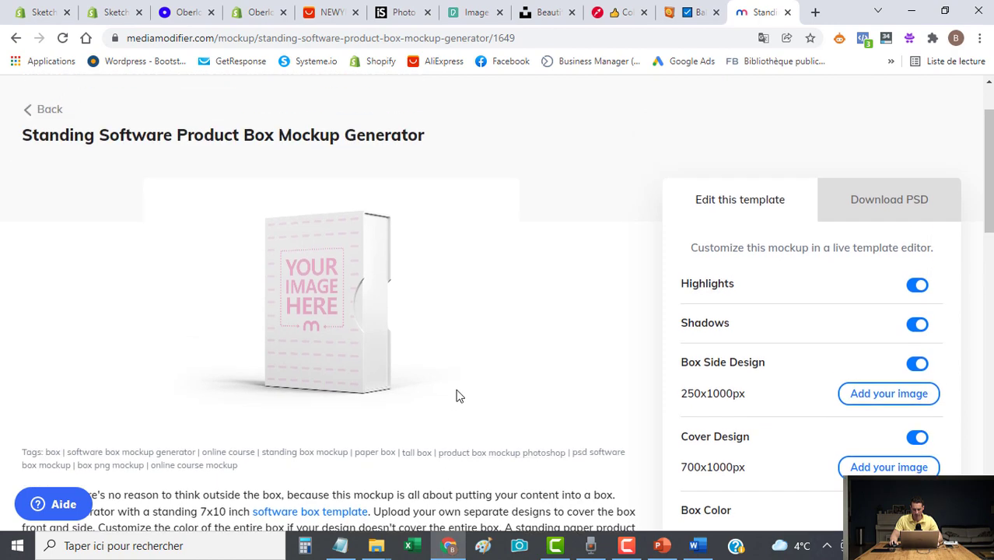
pyautogui.scroll(1, 459, 396)
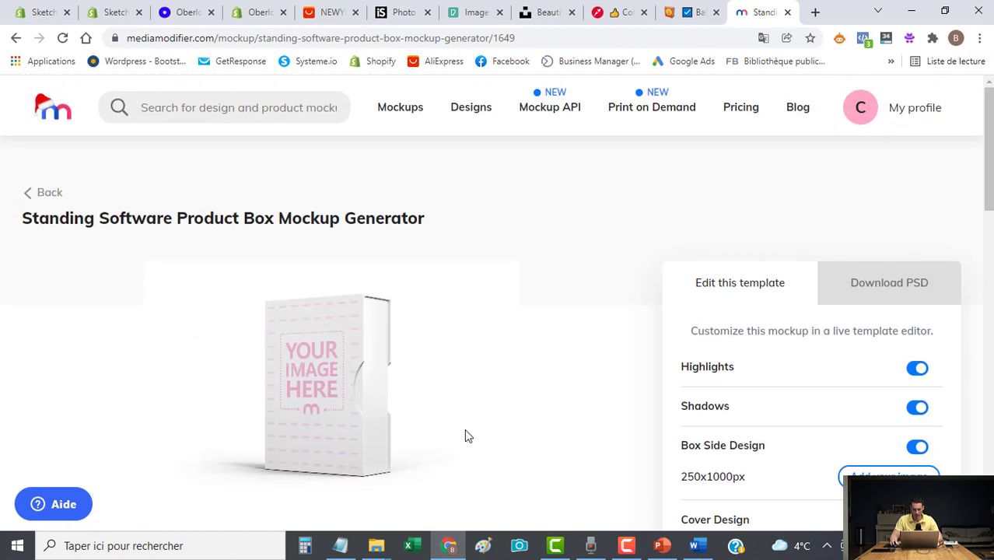
# Crop the tablet image onto the box front and set the box colour to white.
pyautogui.click(310, 389)
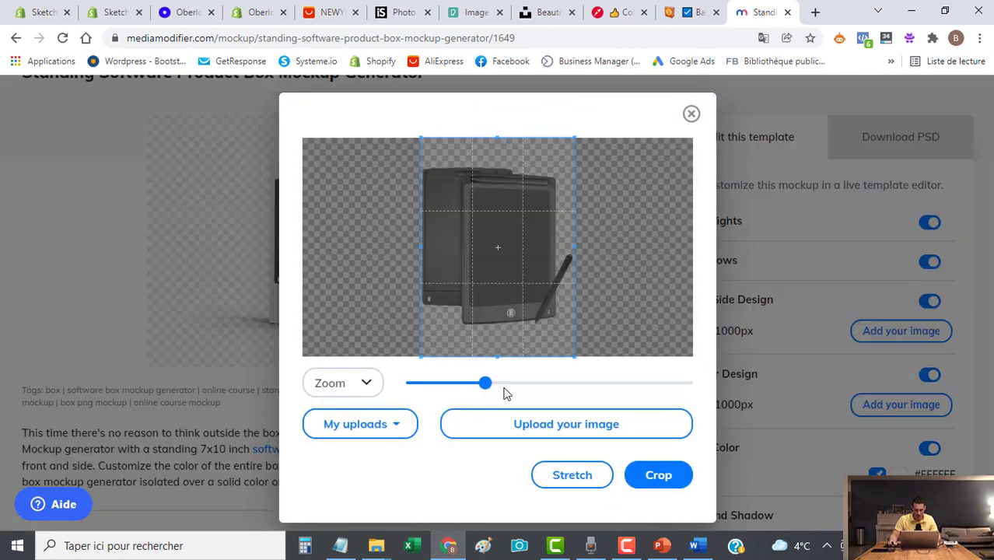
pyautogui.moveTo(484, 383); pyautogui.dragTo(469, 387)
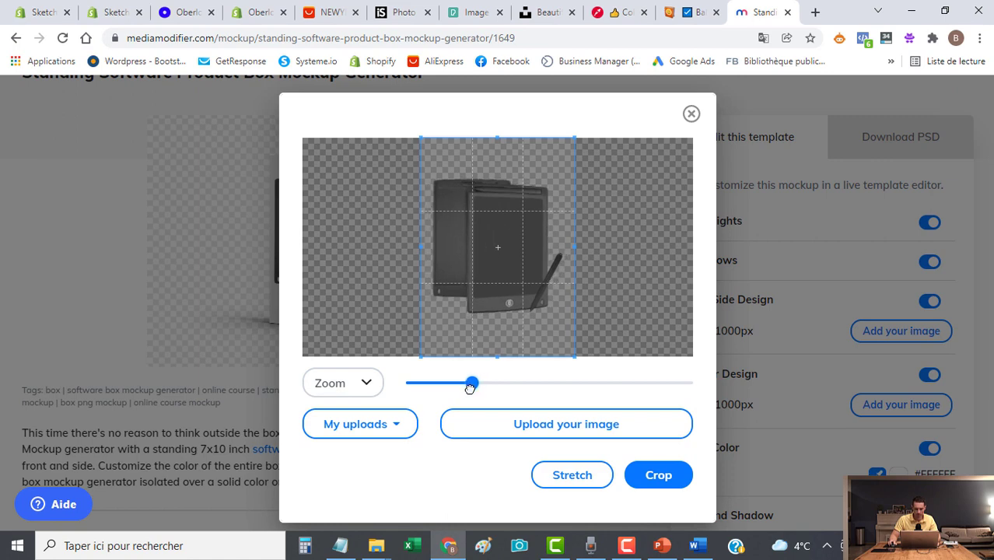
pyautogui.moveTo(489, 339); pyautogui.dragTo(484, 339)
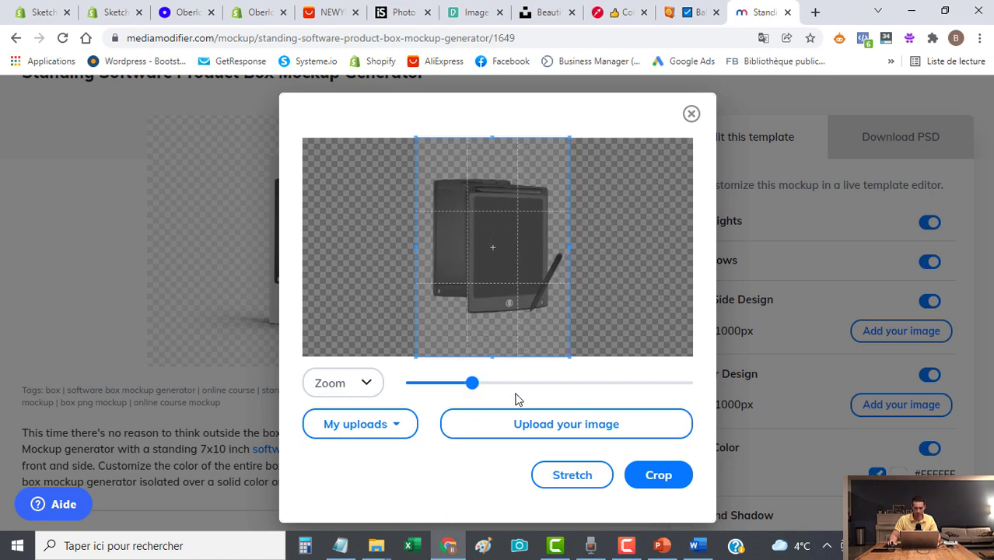
pyautogui.click(660, 476)
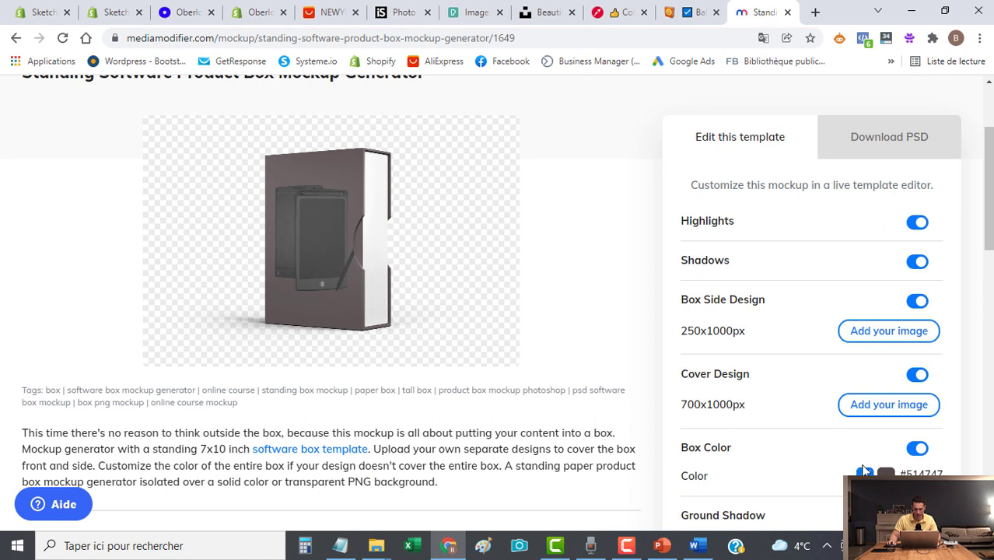
pyautogui.click(864, 473)
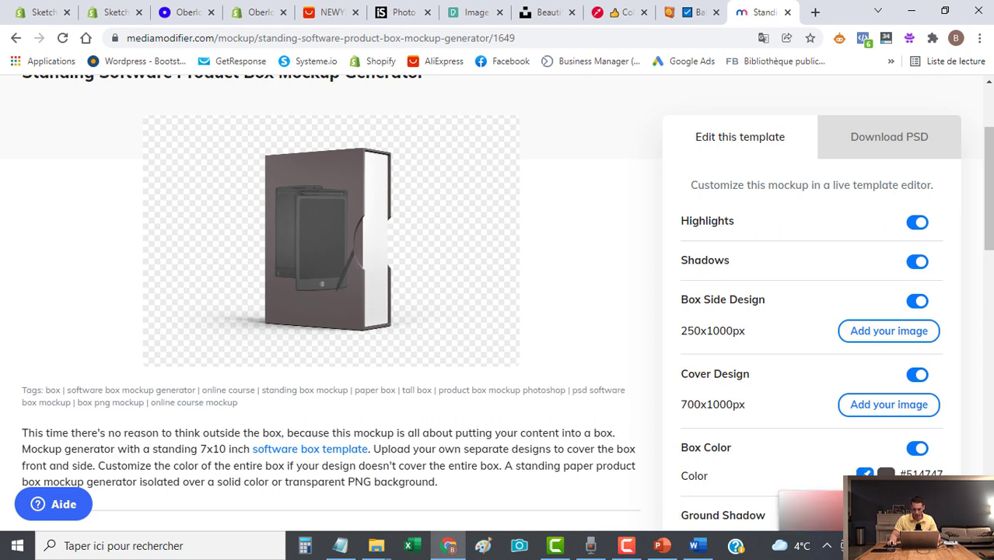
pyautogui.moveTo(787, 496); pyautogui.dragTo(766, 480)
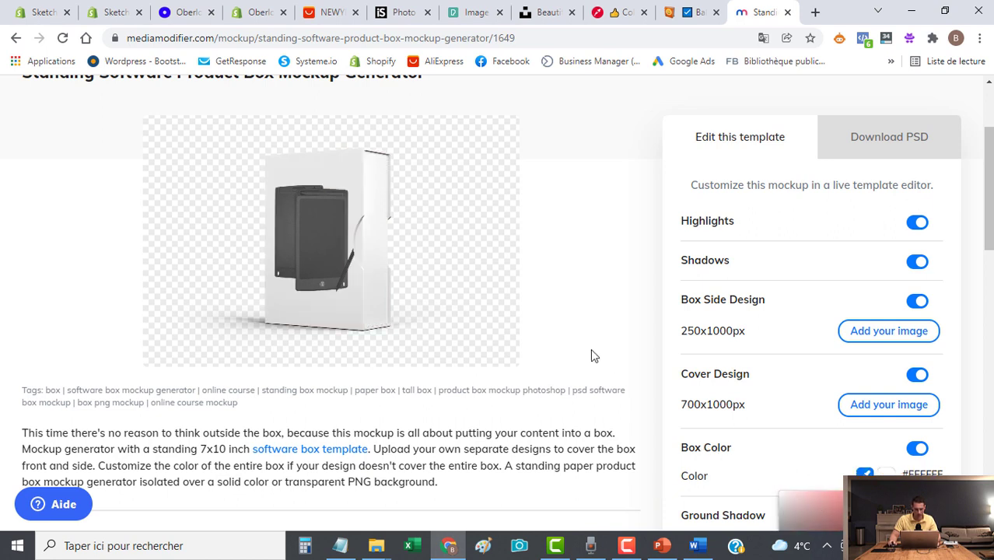
# Crop the box2 logo onto the box side, keeping the box white.
pyautogui.click(374, 204)
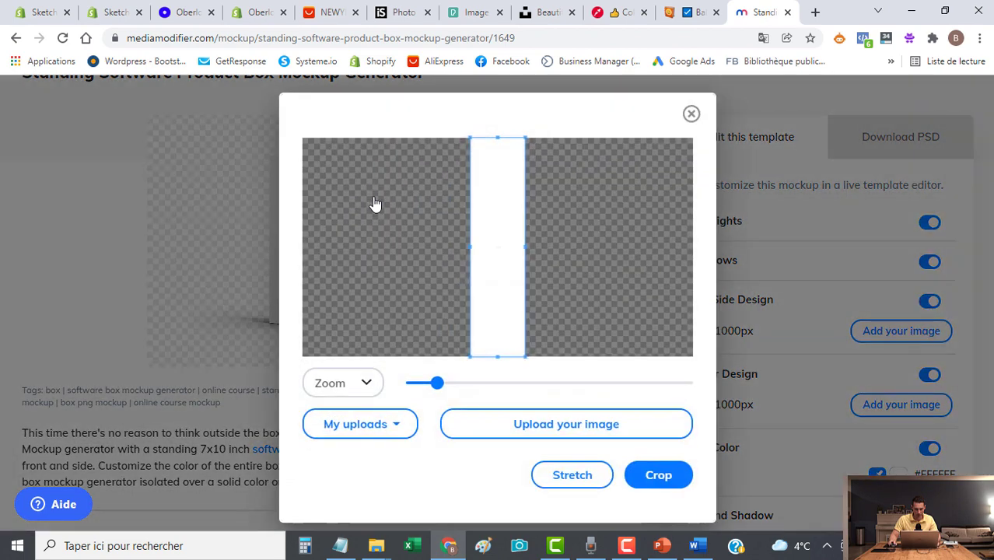
pyautogui.click(374, 203)
pyautogui.click(730, 209)
pyautogui.click(670, 487)
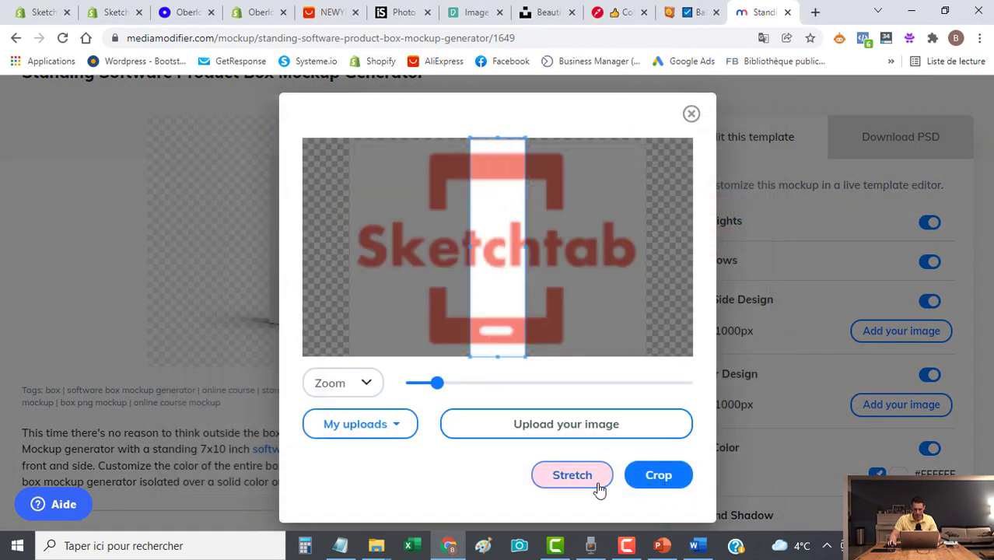
pyautogui.moveTo(437, 384)
pyautogui.mouseDown()
pyautogui.moveTo(410, 384)
pyautogui.moveTo(444, 384)
pyautogui.mouseUp()
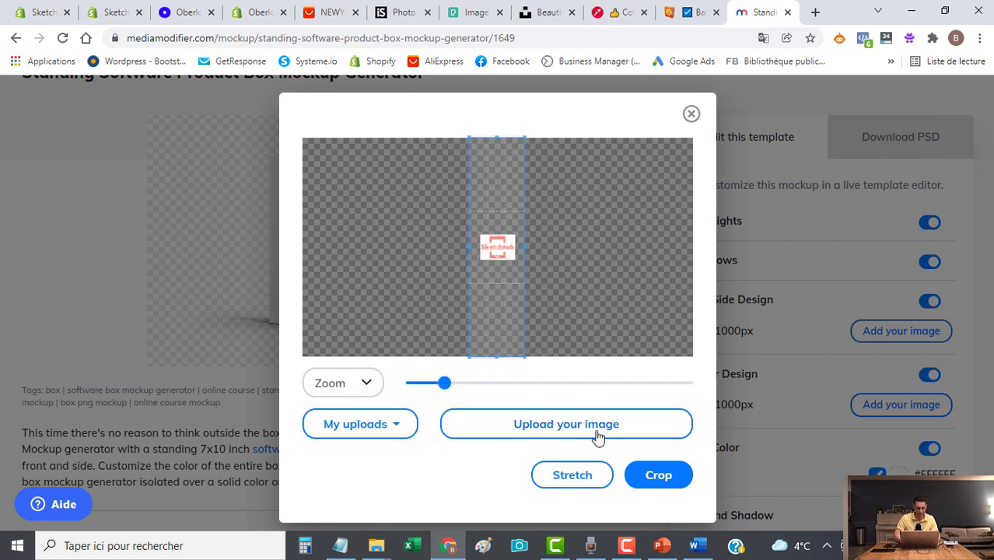
pyautogui.click(658, 476)
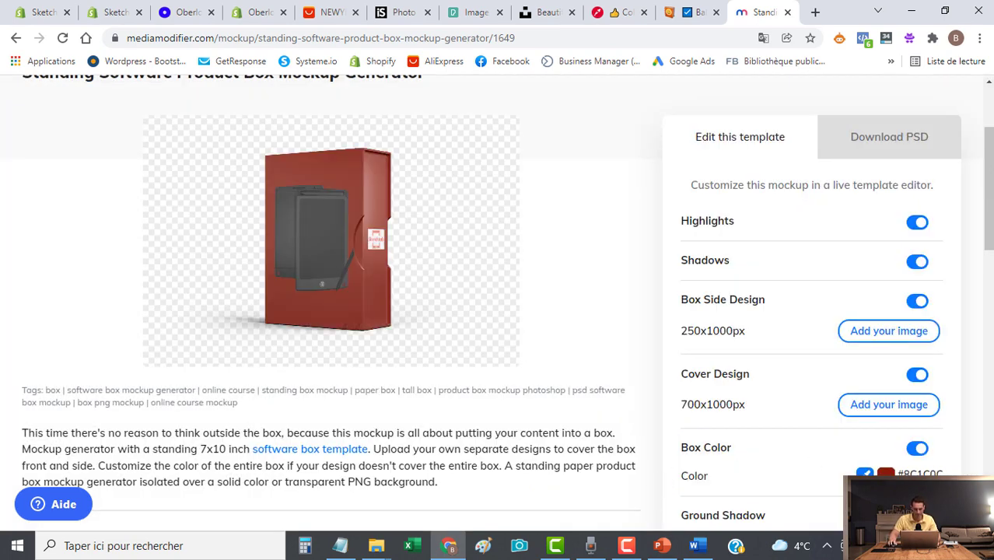
pyautogui.click(886, 476)
pyautogui.click(787, 502)
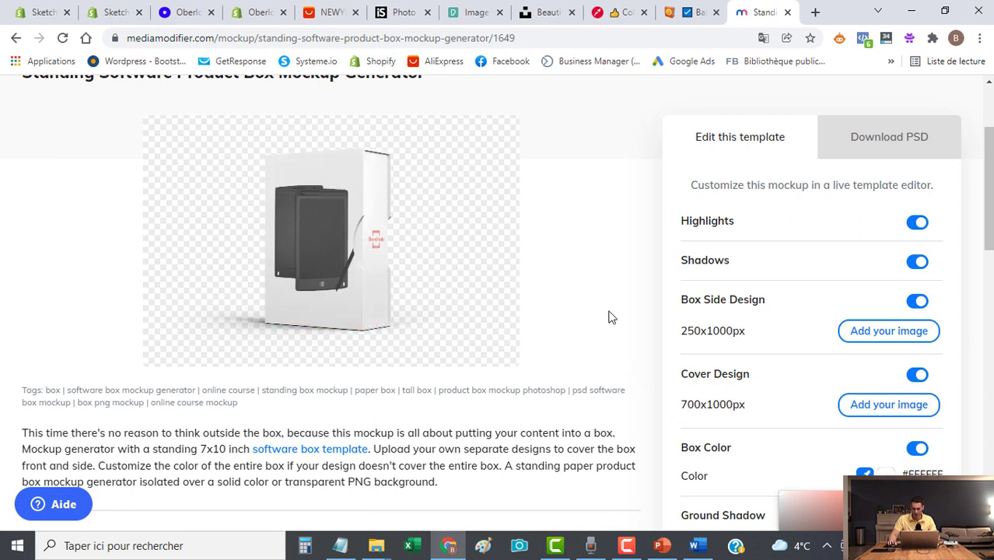
# Download the finished box mockup as an image.
pyautogui.scroll(2, 610, 318)
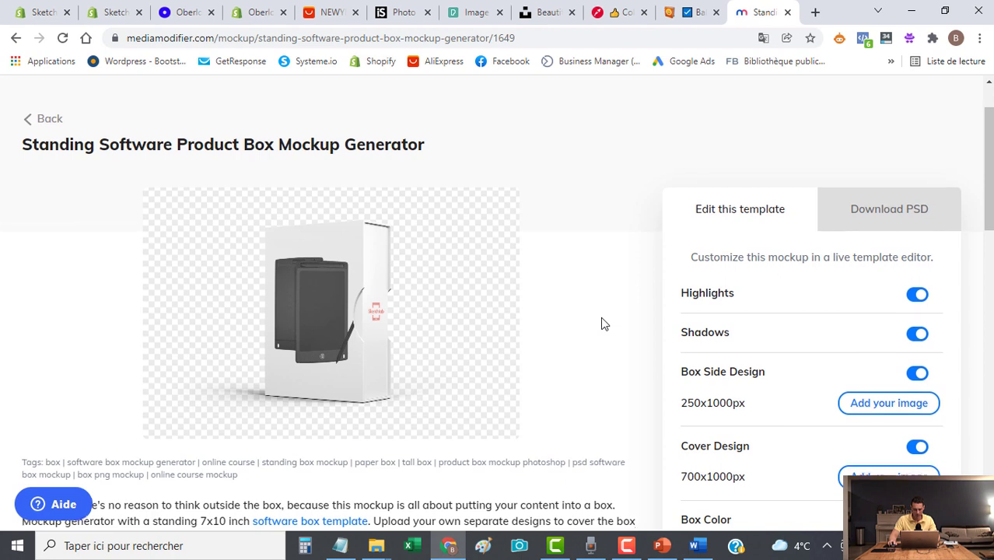
pyautogui.scroll(-2, 600, 324)
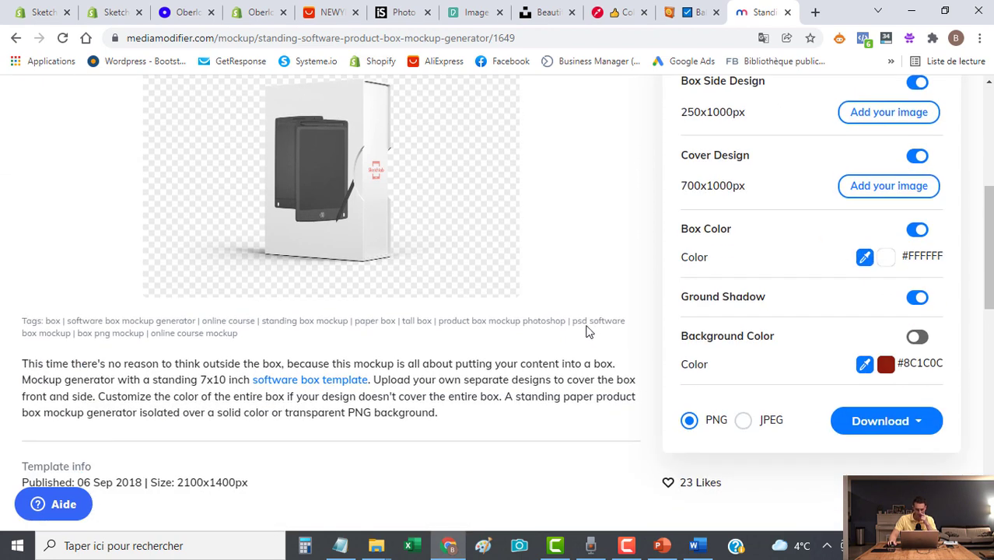
pyautogui.click(882, 427)
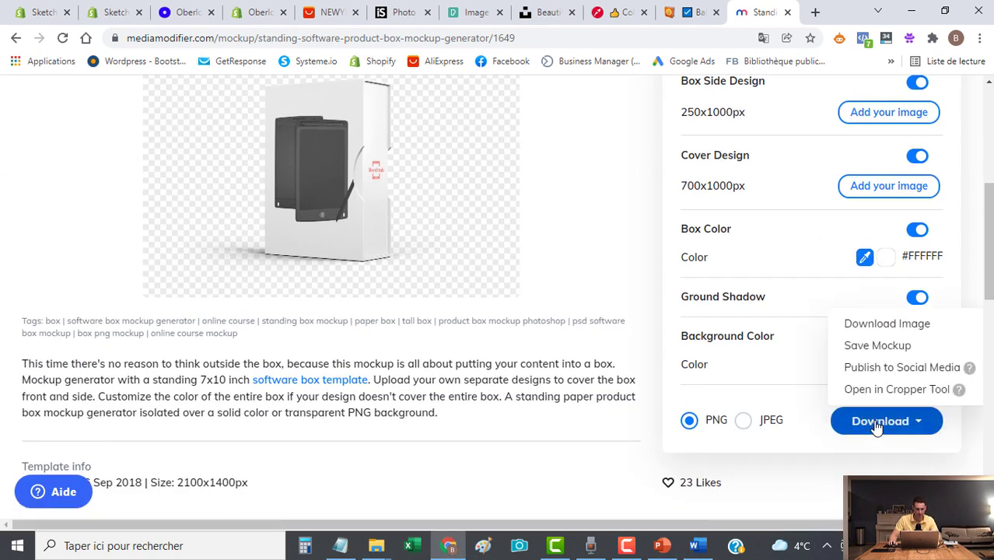
pyautogui.click(887, 323)
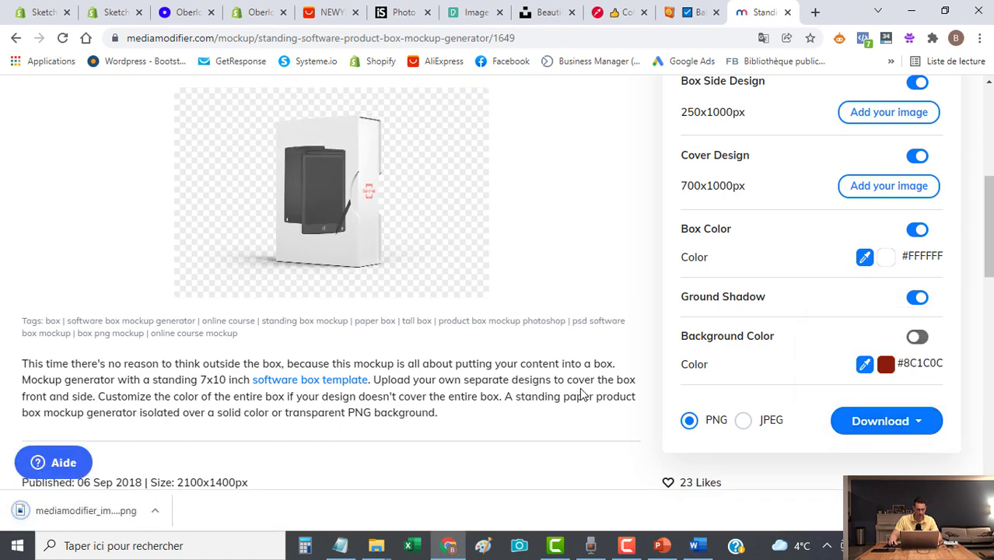
pyautogui.click(47, 11)
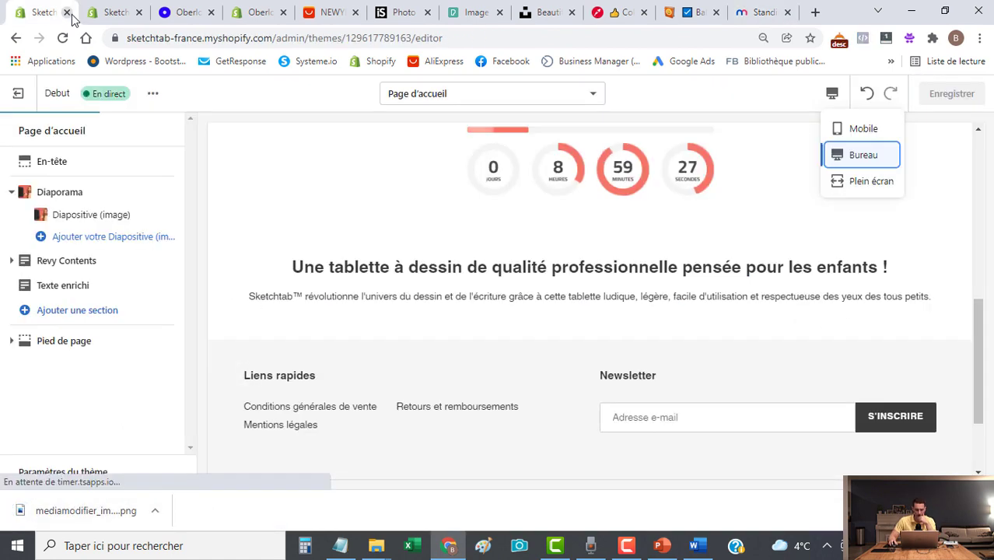
# Delete the old cartoon tablet image from the product's media.
pyautogui.click(111, 13)
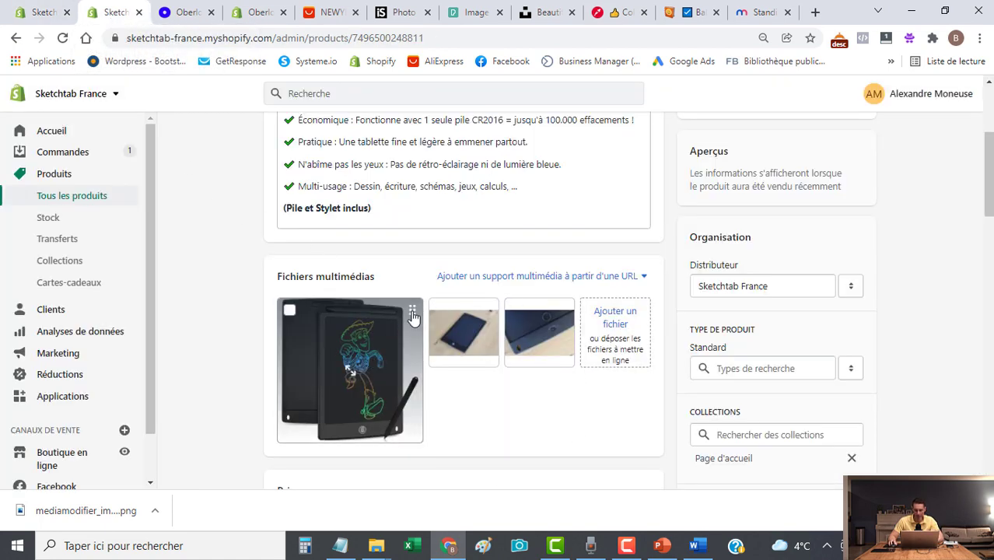
pyautogui.click(413, 318)
pyautogui.click(877, 99)
pyautogui.click(648, 329)
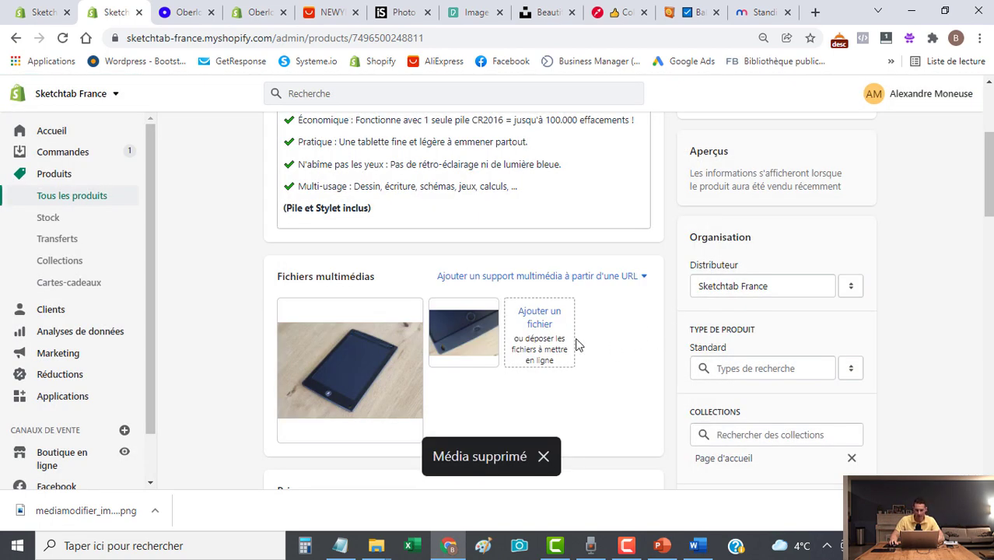
# Upload mediamodifier_image2 and drag it into the first media slot.
pyautogui.click(536, 316)
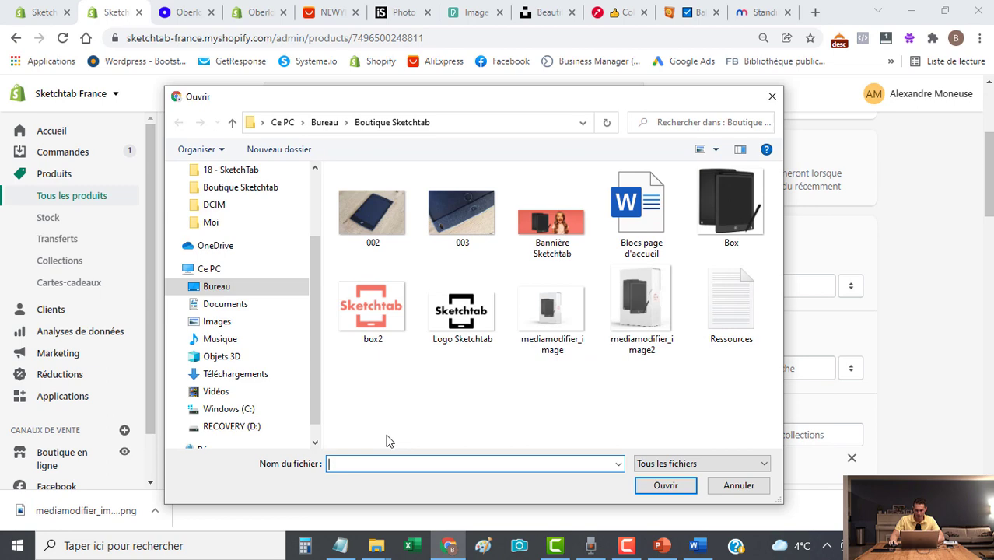
pyautogui.click(640, 310)
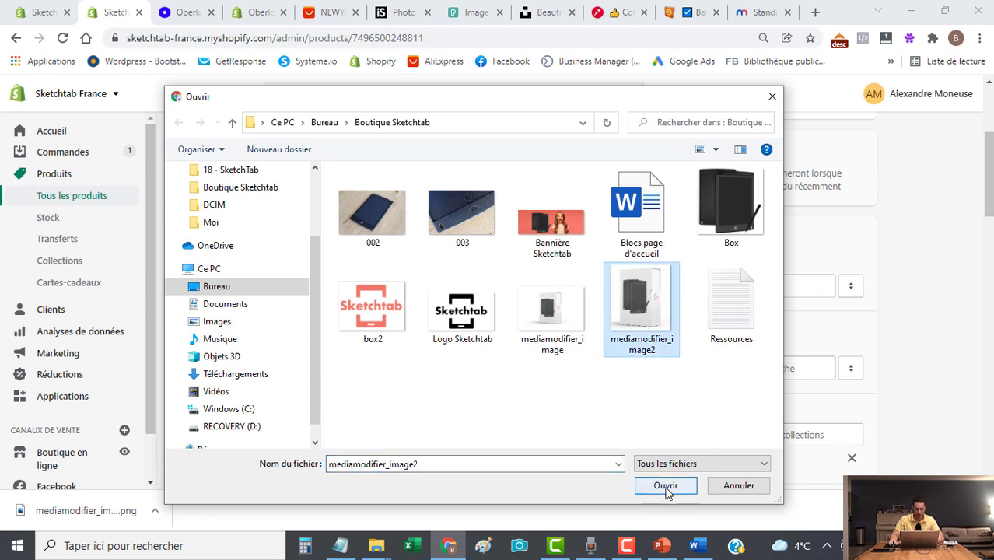
pyautogui.click(665, 485)
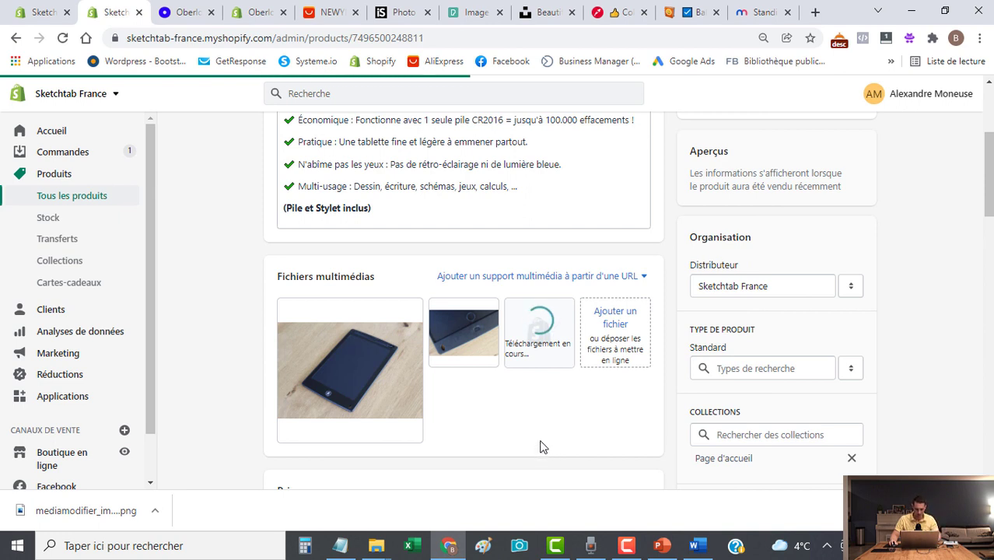
pyautogui.moveTo(549, 358); pyautogui.dragTo(335, 366)
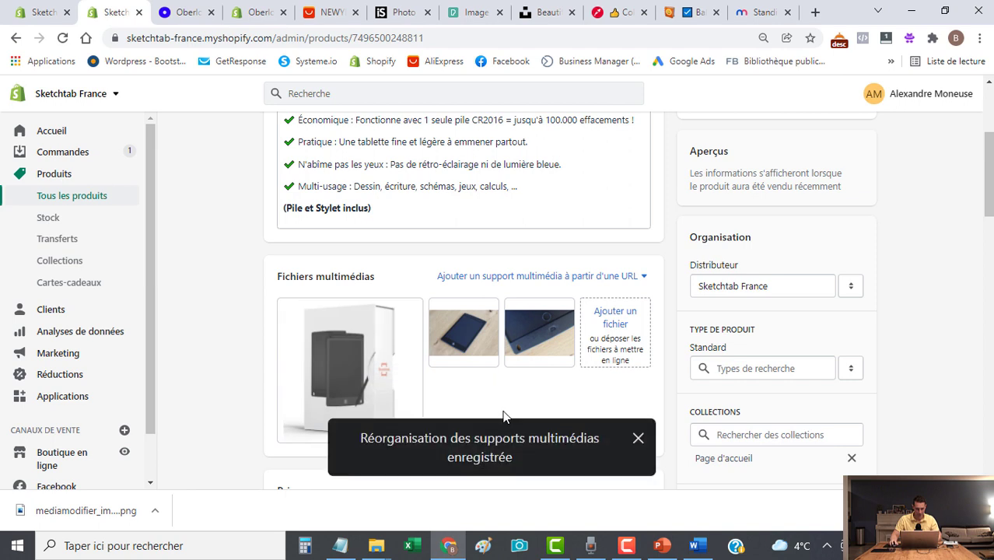
pyautogui.scroll(-4, 503, 416)
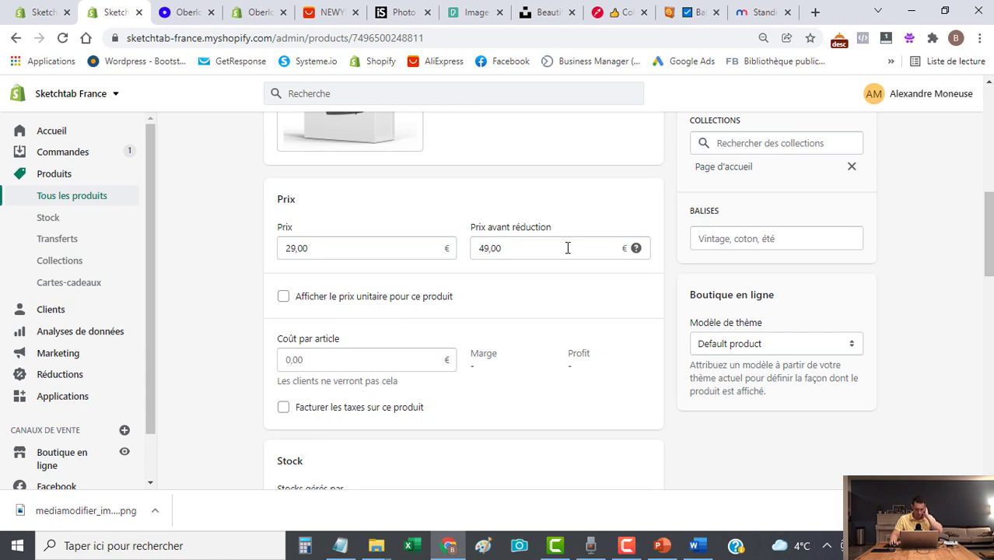
# Back out of the tablet product page to the product list, then the theme editor.
pyautogui.scroll(-5, 260, 393)
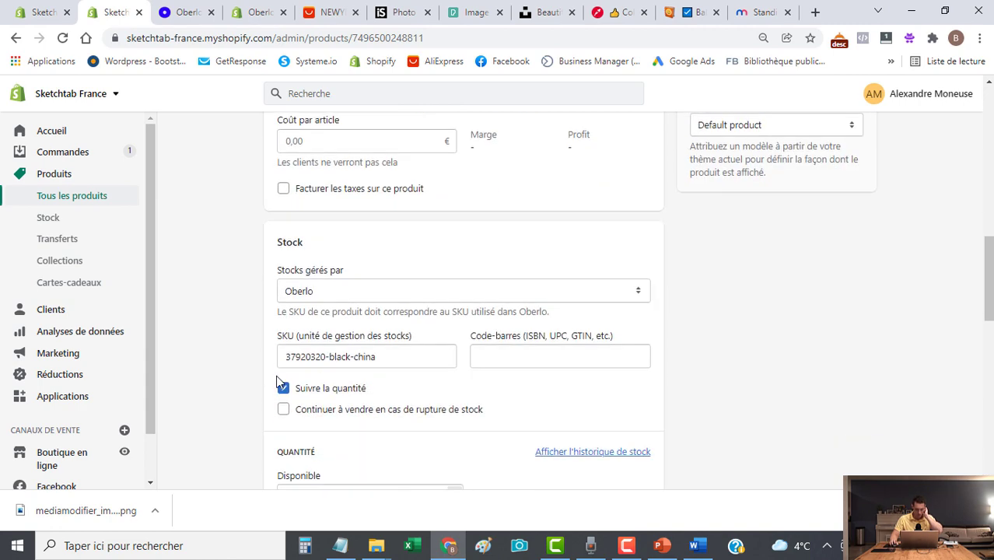
pyautogui.scroll(-5, 256, 385)
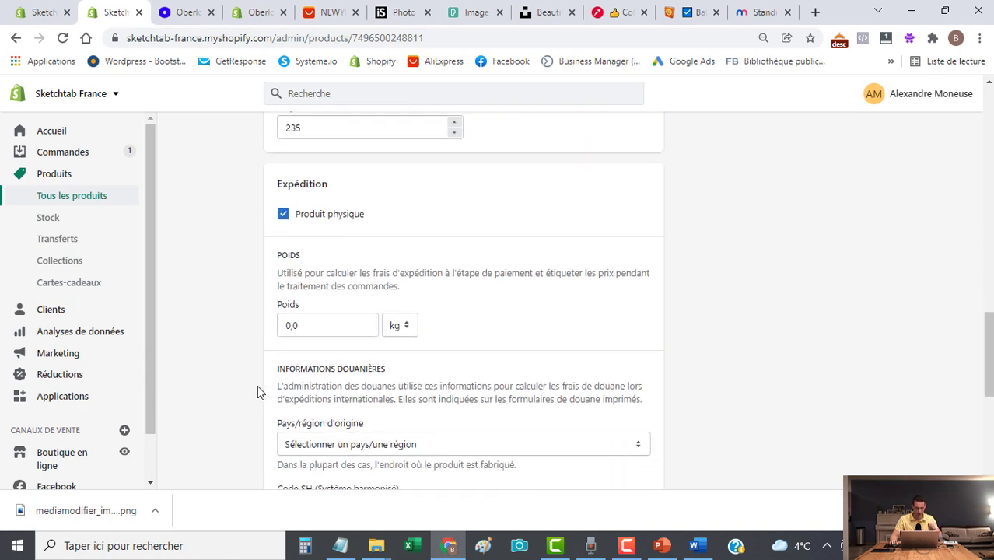
pyautogui.scroll(-2, 256, 385)
pyautogui.scroll(20, 255, 385)
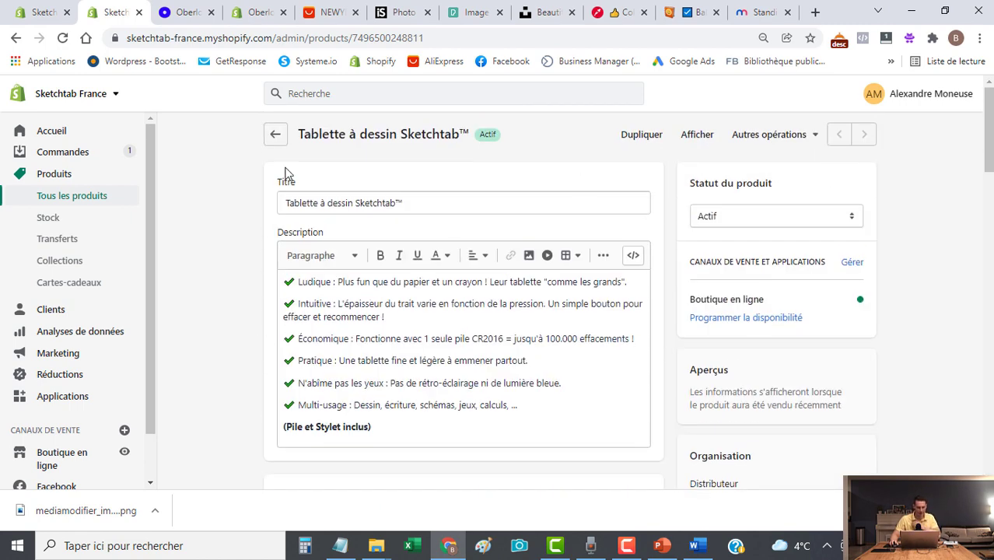
pyautogui.click(277, 137)
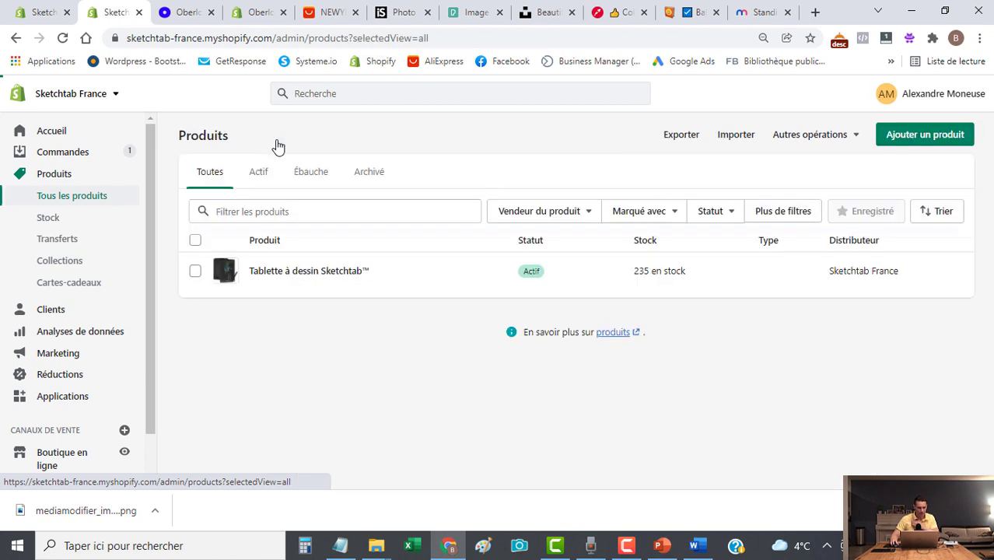
pyautogui.click(23, 13)
# Add a Produit vedette section to the homepage and open its settings.
pyautogui.scroll(6, 805, 410)
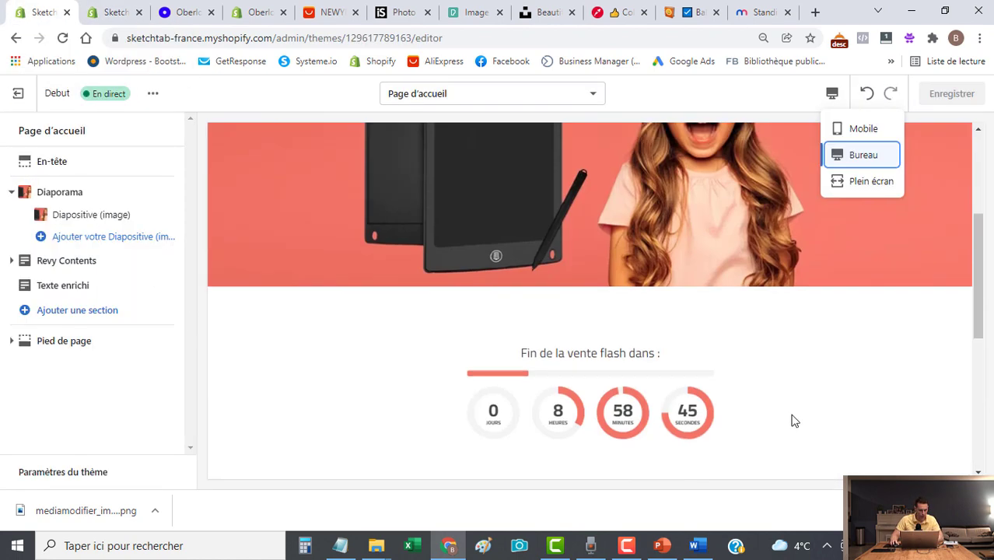
pyautogui.scroll(-2, 792, 418)
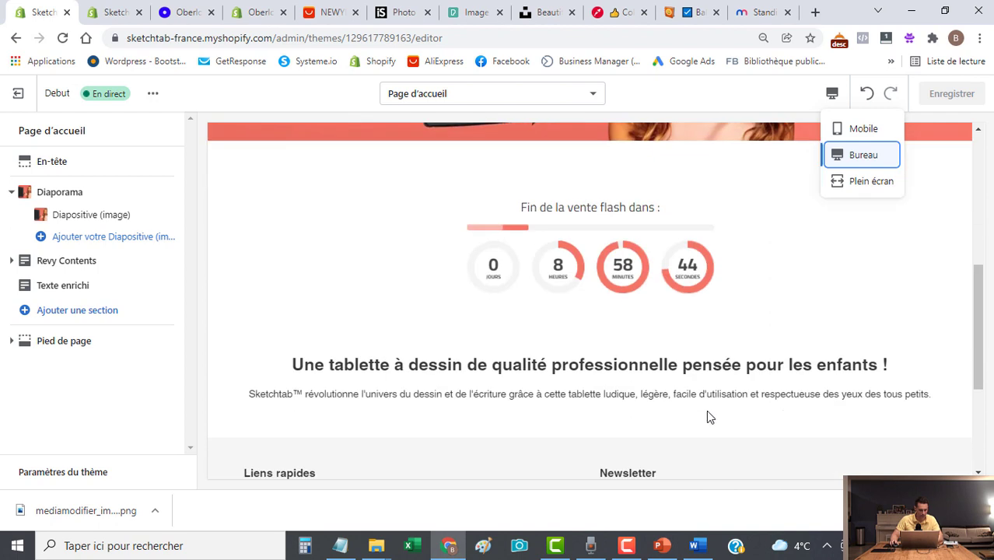
pyautogui.click(78, 310)
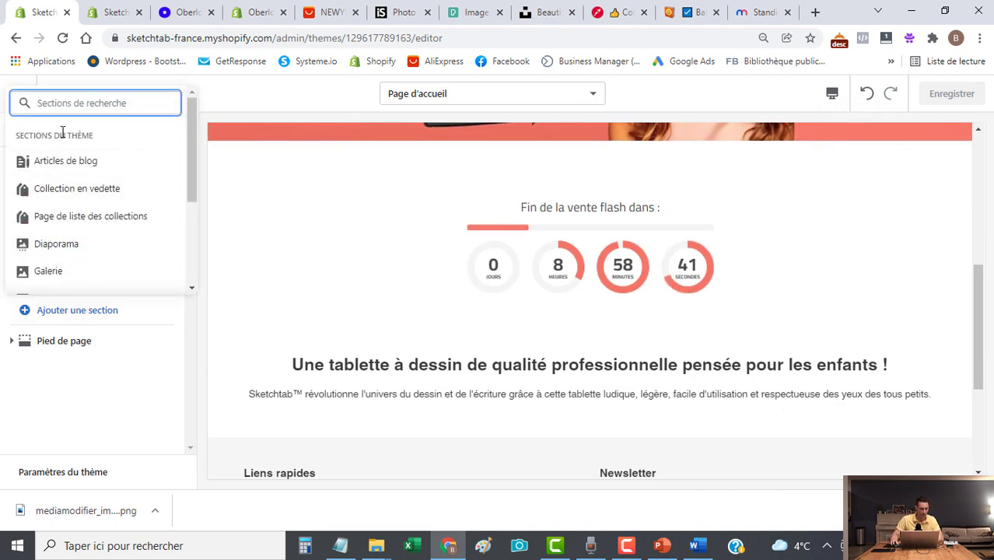
pyautogui.write('prod')
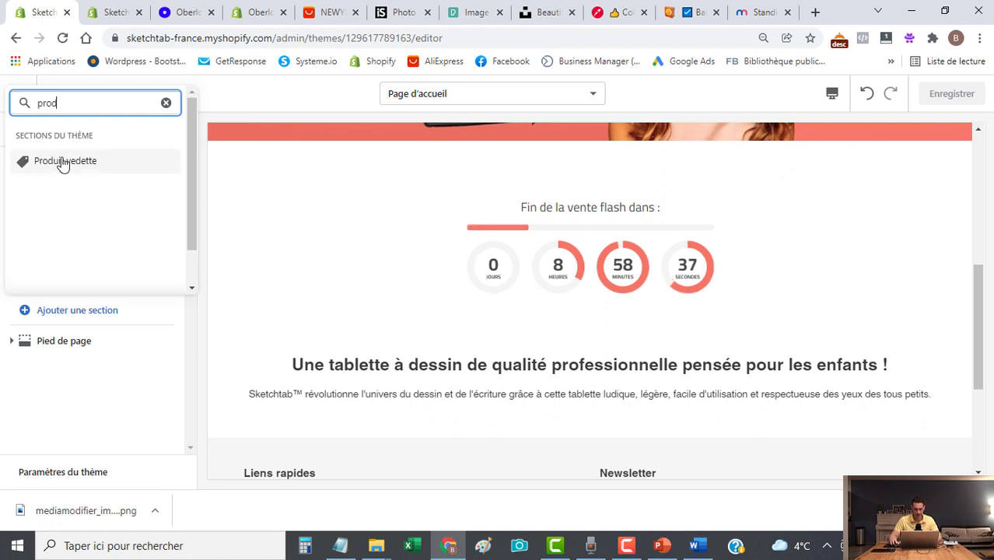
pyautogui.click(62, 162)
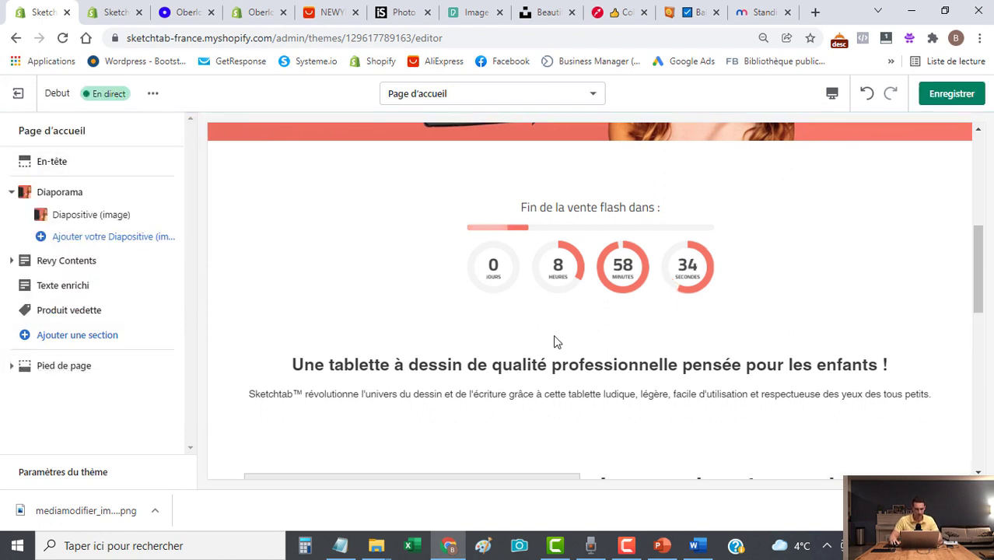
pyautogui.click(70, 313)
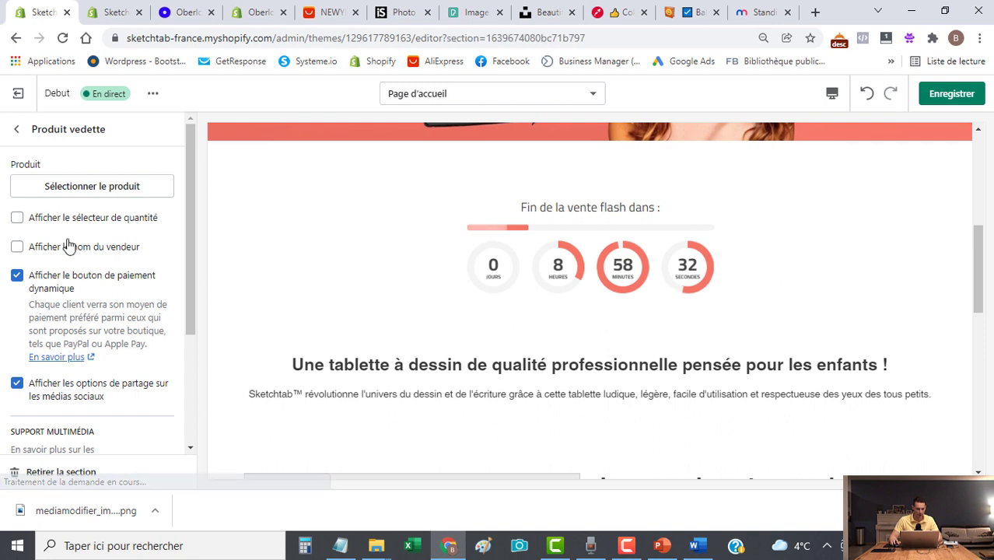
# Select Tablette à dessin Sketchtab™ as the section's featured product.
pyautogui.click(78, 197)
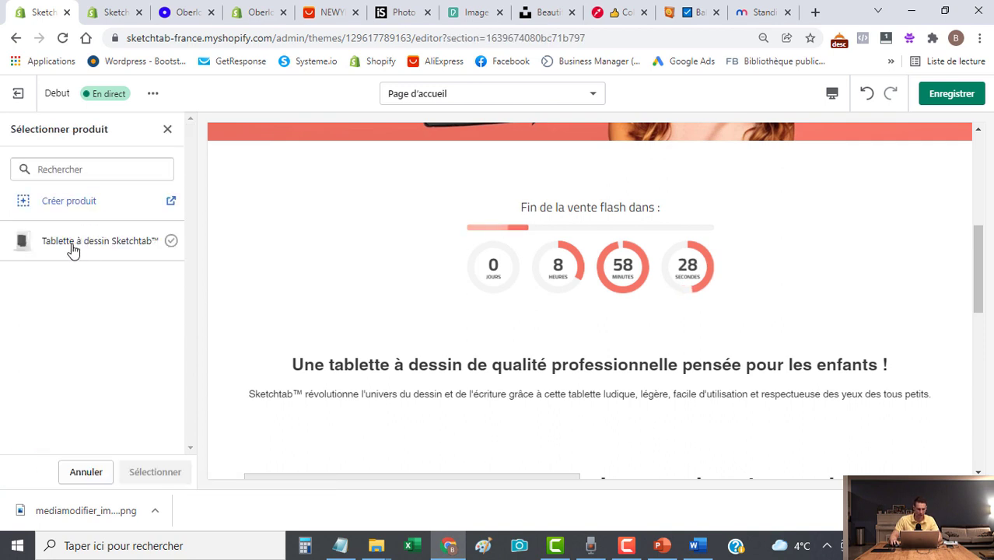
pyautogui.click(97, 245)
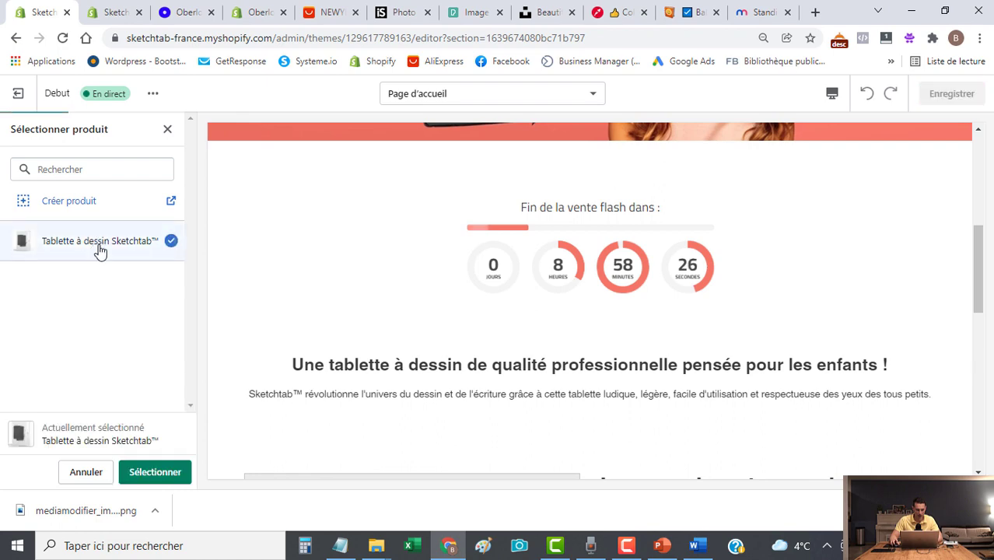
pyautogui.click(156, 472)
pyautogui.scroll(-6, 519, 309)
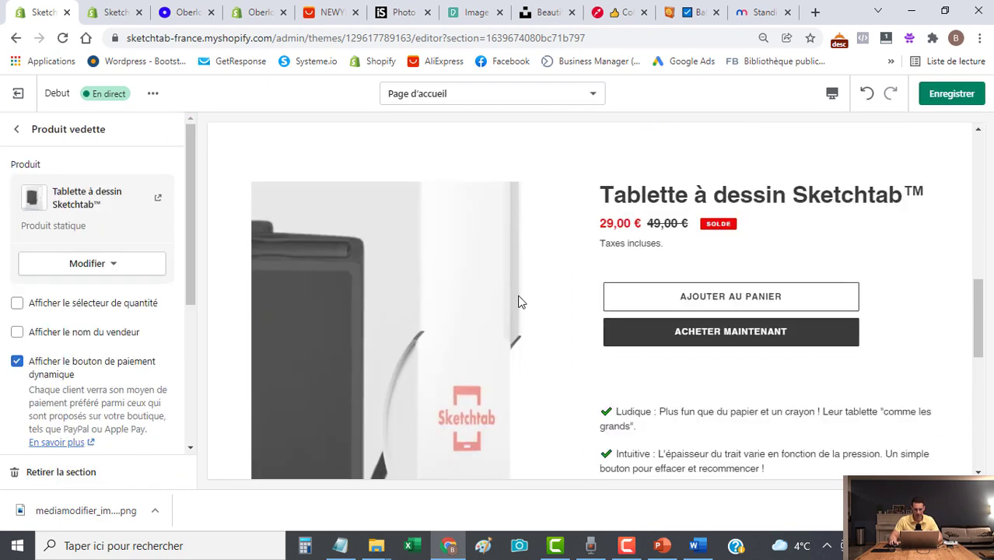
pyautogui.scroll(-1, 726, 331)
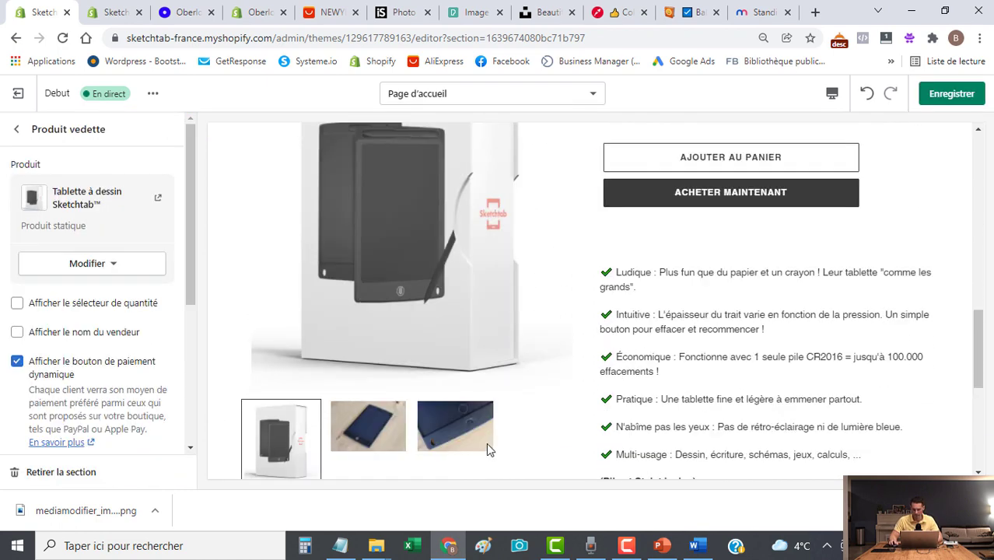
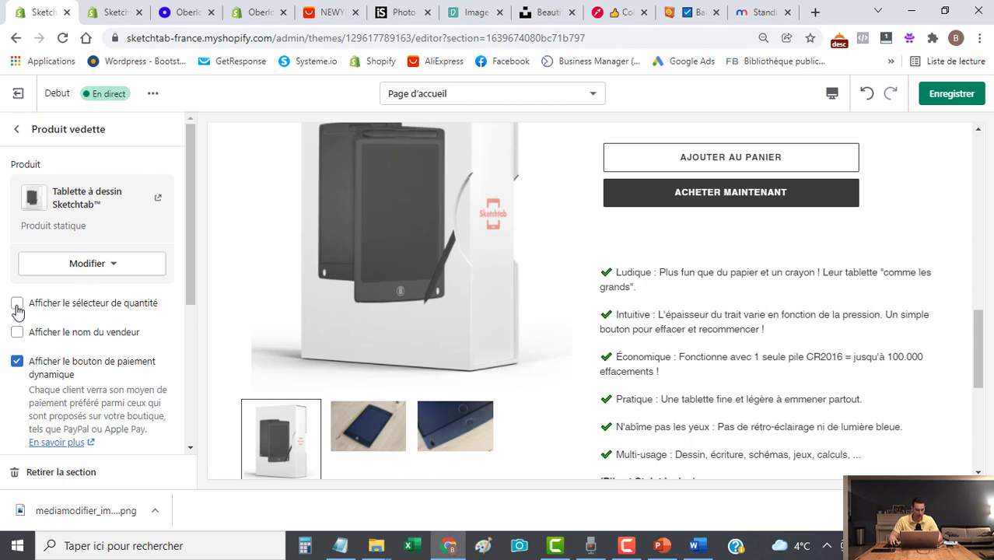
# Turn on the quantity selector for the featured Sketchtab tablet.
pyautogui.click(17, 306)
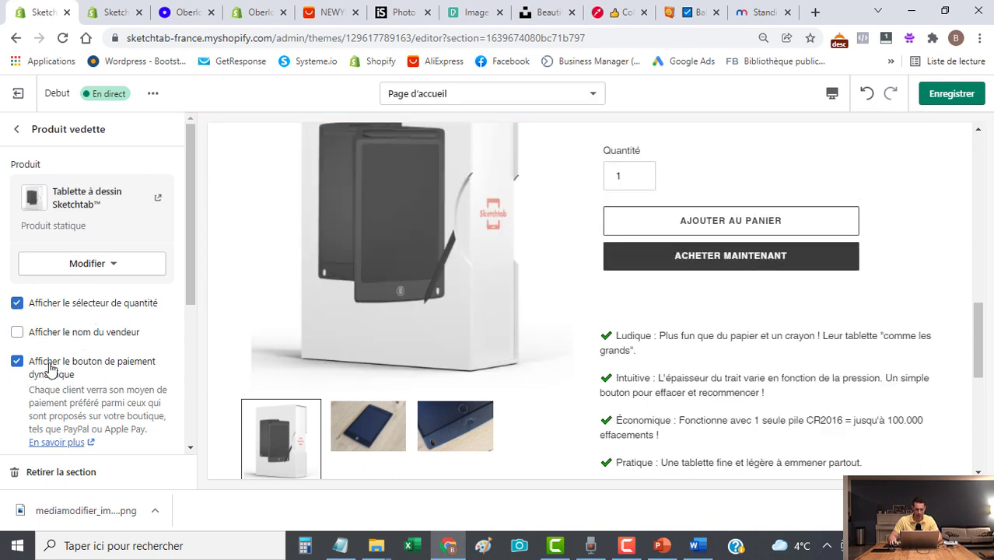
pyautogui.scroll(-2, 69, 381)
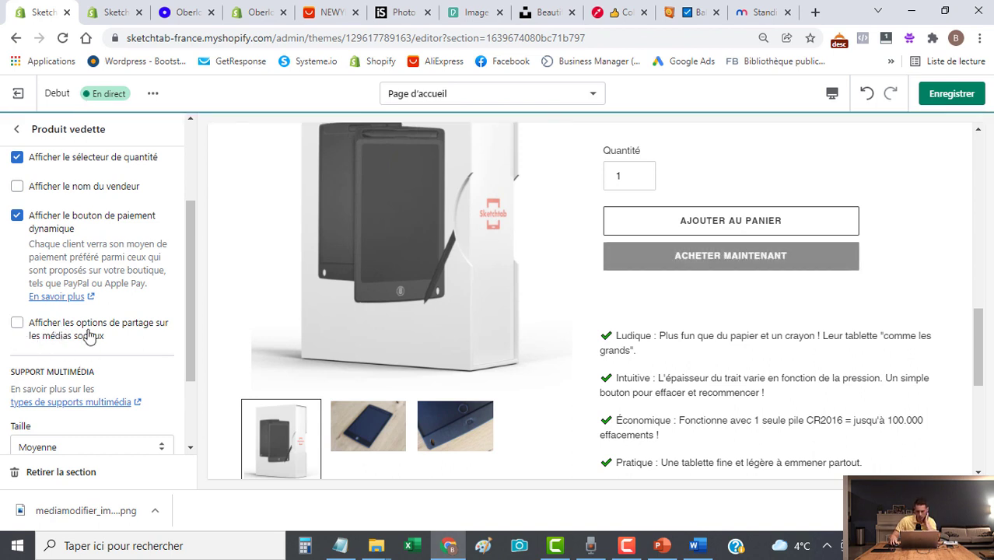
pyautogui.scroll(-1, 97, 319)
pyautogui.scroll(-1, 100, 322)
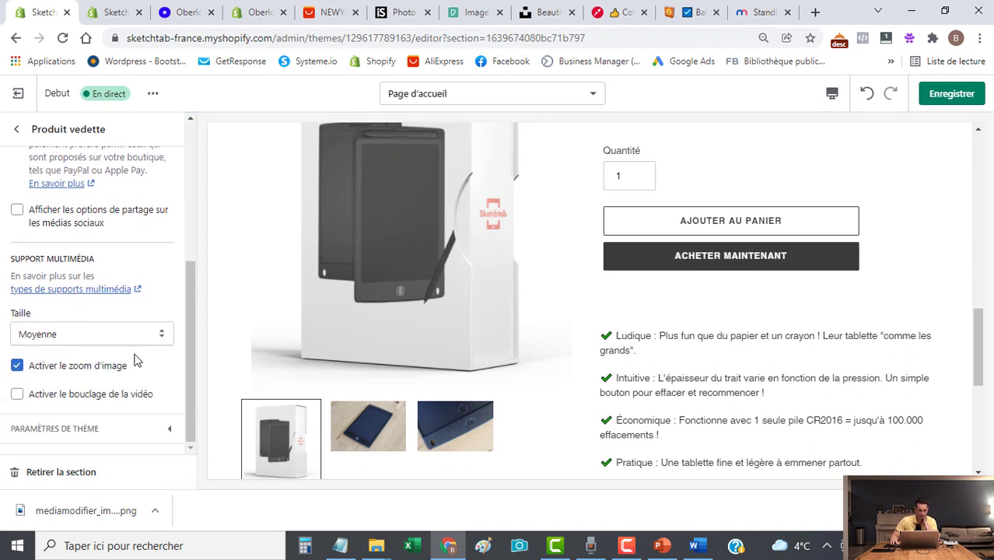
pyautogui.scroll(3, 942, 375)
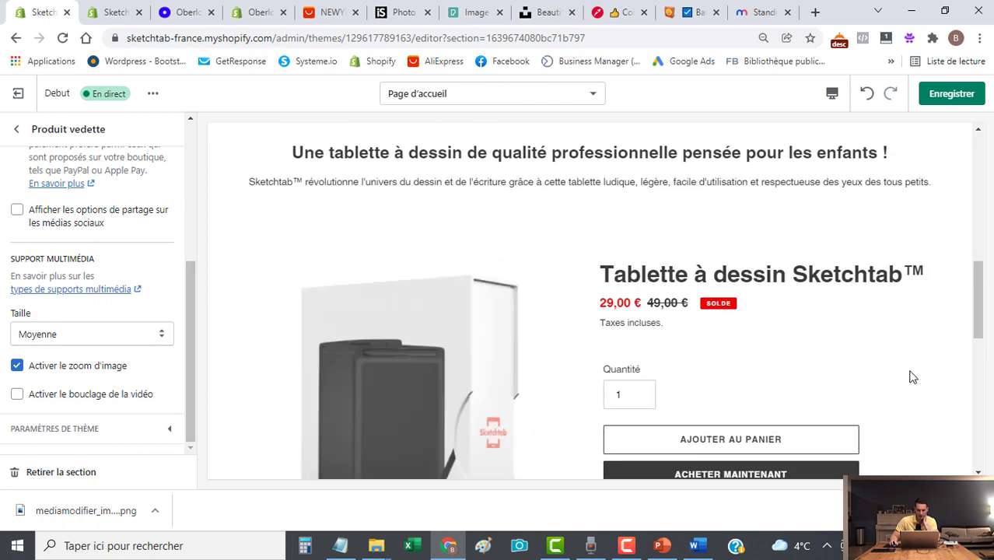
pyautogui.click(834, 92)
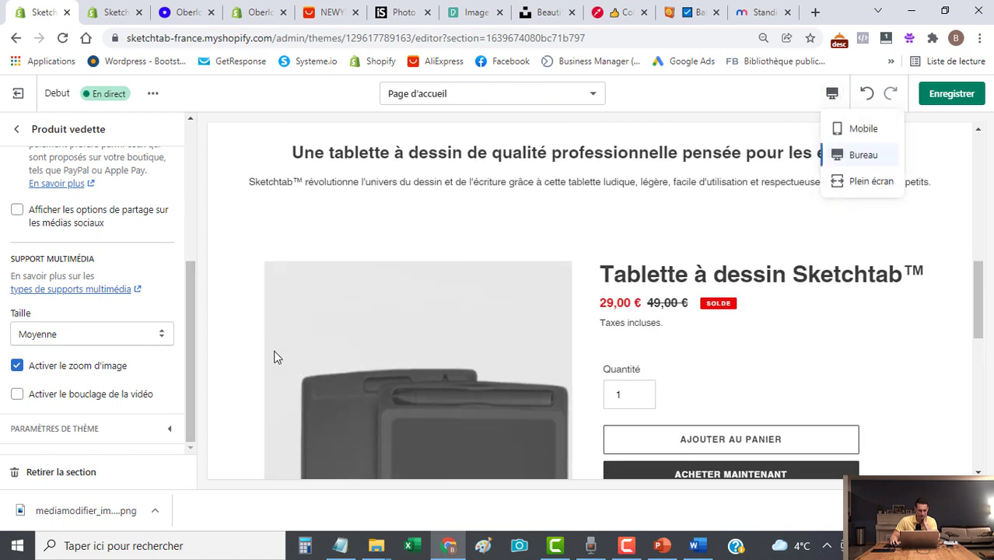
# Try the Grande product media size, then set it back to Moyenne.
pyautogui.click(92, 334)
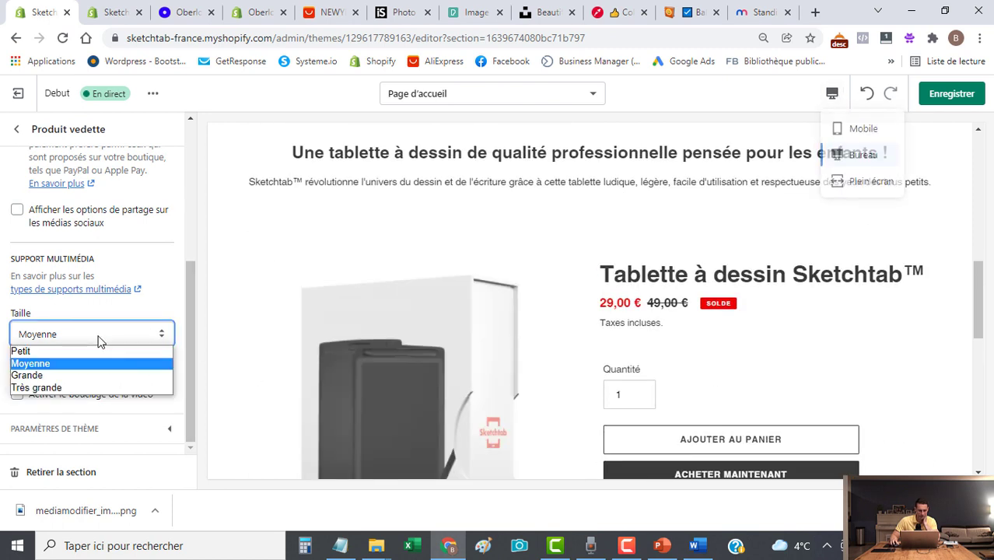
pyautogui.click(87, 377)
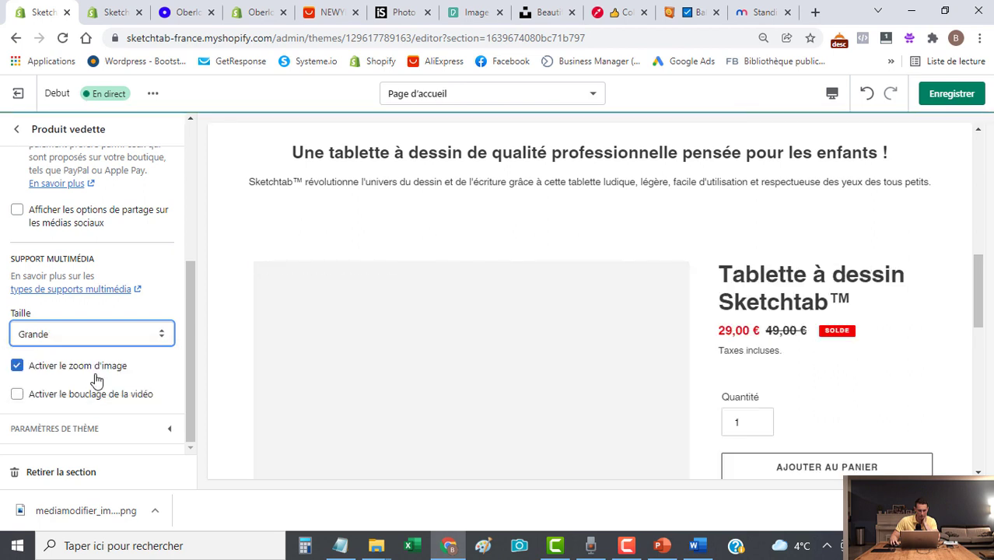
pyautogui.click(105, 337)
pyautogui.click(92, 361)
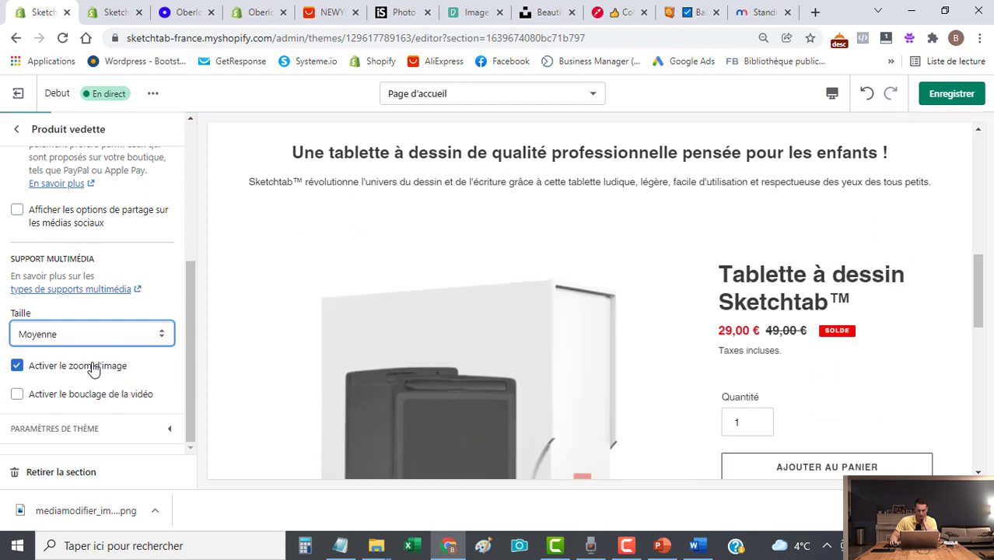
pyautogui.scroll(-3, 761, 264)
pyautogui.scroll(1, 762, 272)
pyautogui.scroll(1, 761, 271)
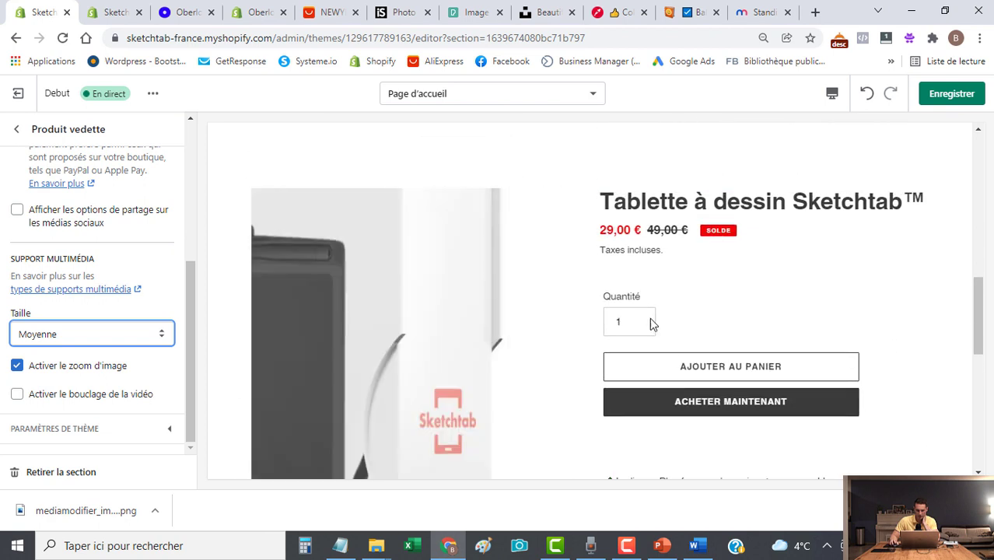
pyautogui.scroll(-2, 449, 425)
# Cycle through the tablet's product photos, then preview the home page in mobile layout.
pyautogui.click(381, 433)
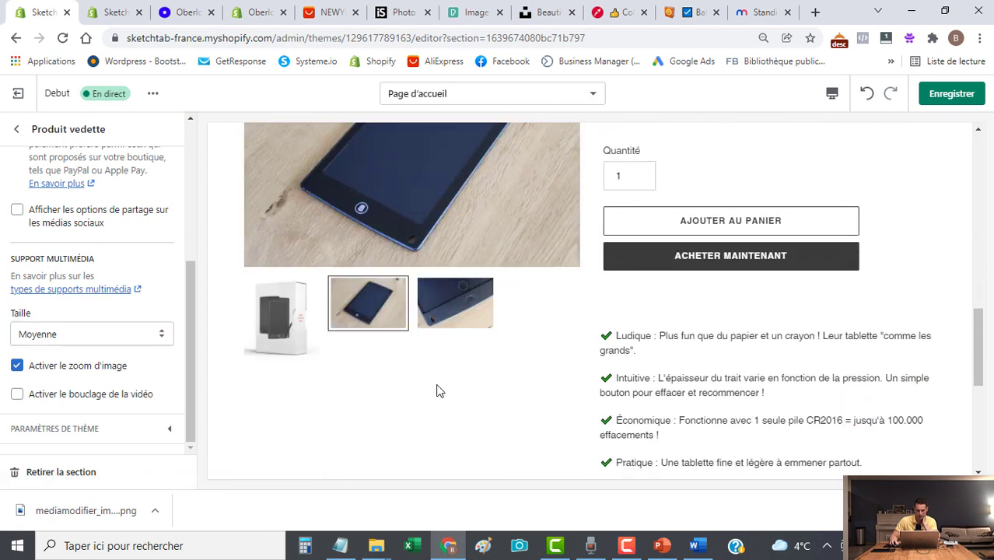
pyautogui.scroll(2, 440, 391)
pyautogui.click(464, 463)
pyautogui.click(320, 471)
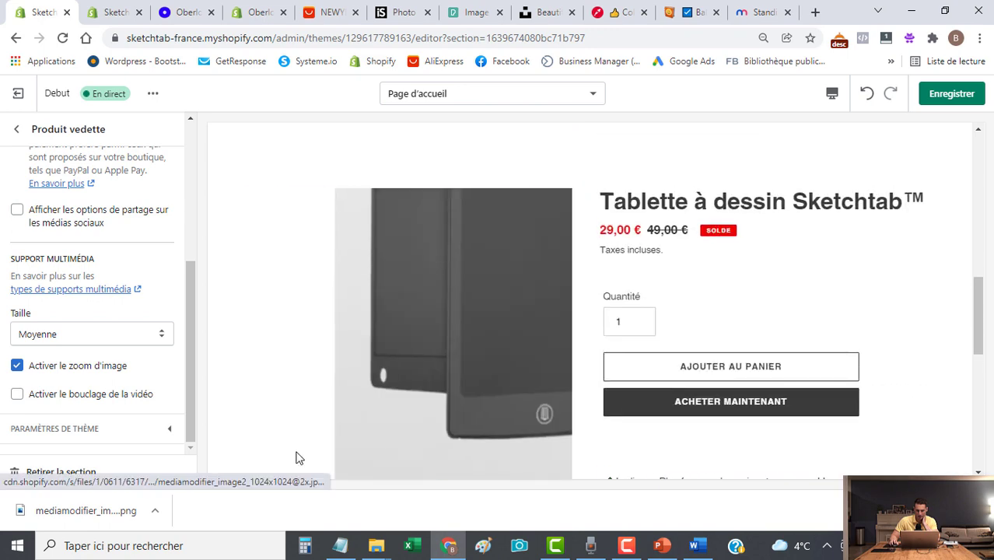
pyautogui.scroll(-2, 700, 340)
pyautogui.scroll(2, 778, 233)
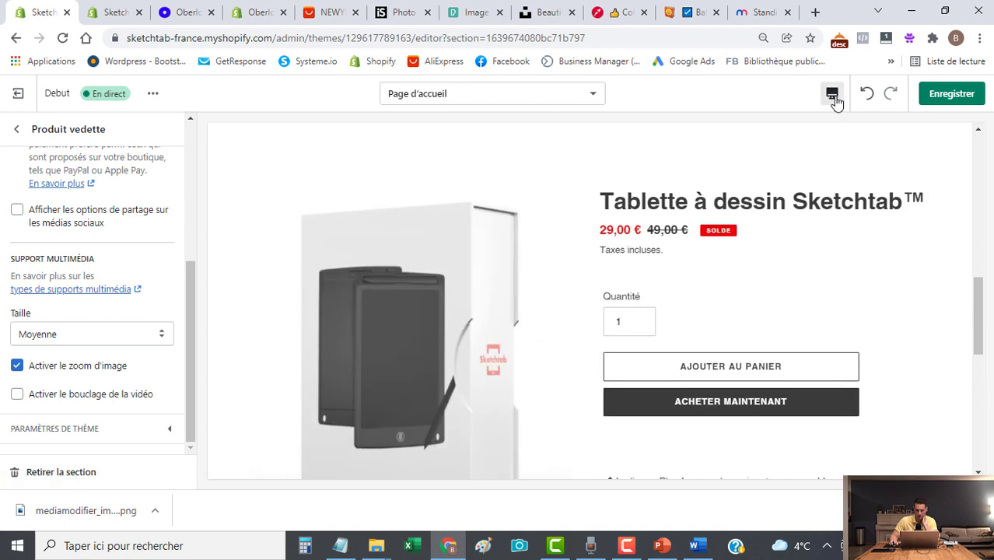
pyautogui.click(832, 93)
pyautogui.click(856, 129)
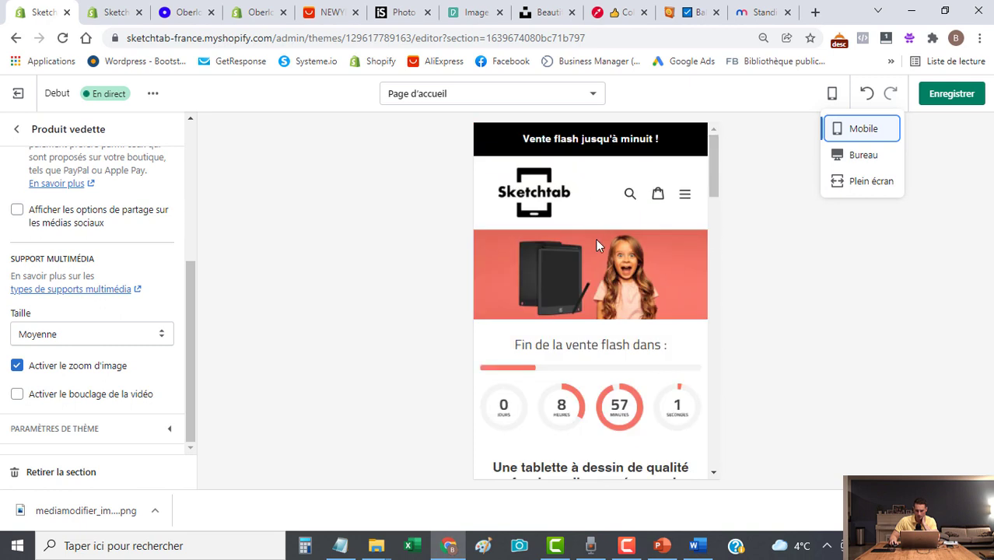
# In En-tête, narrow the logo width from 140 px to 105 px and save the theme.
pyautogui.scroll(-5, 595, 243)
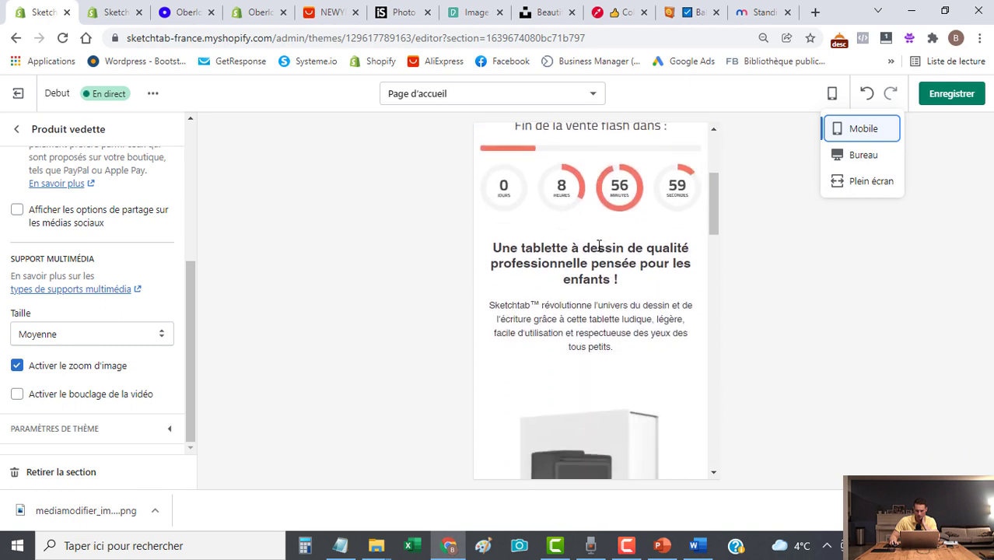
pyautogui.scroll(-5, 599, 245)
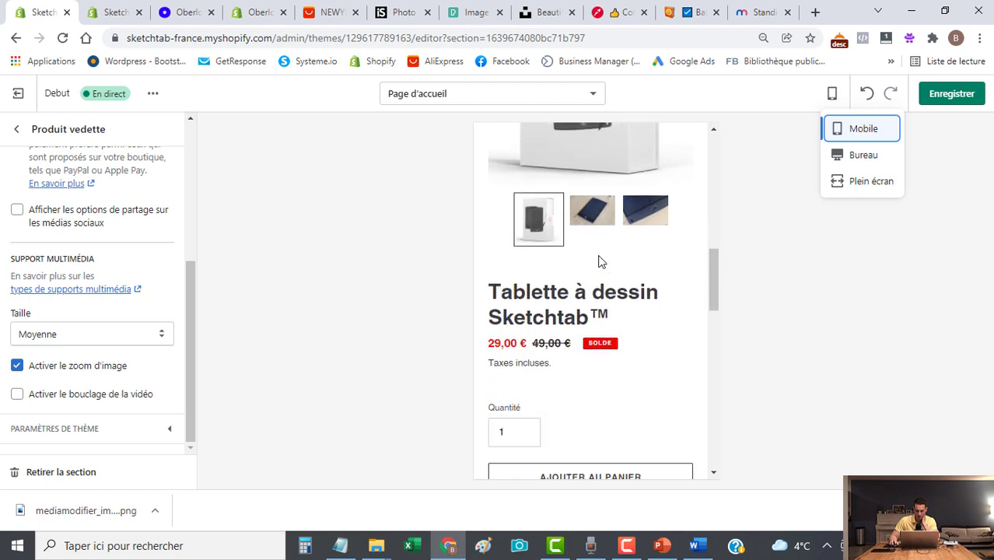
pyautogui.scroll(-5, 600, 258)
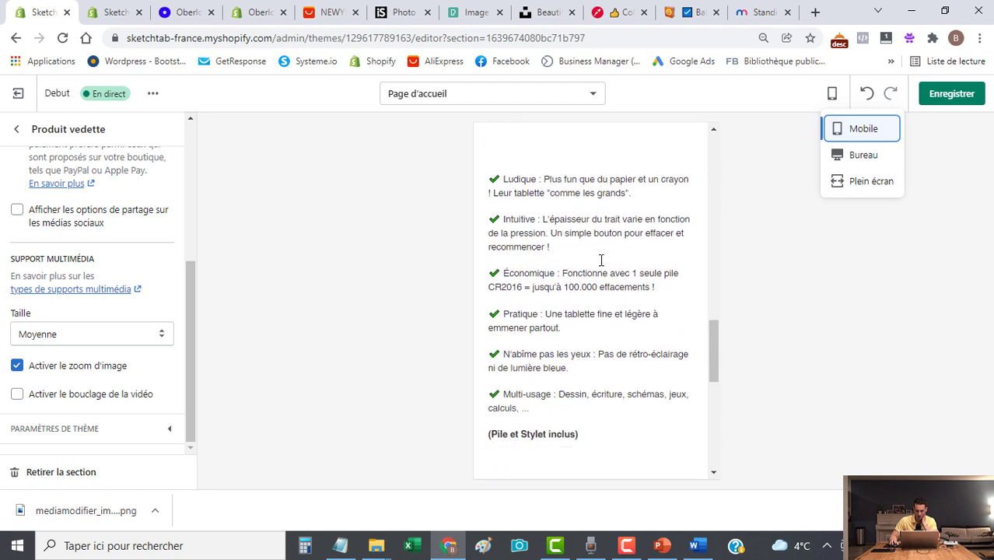
pyautogui.scroll(-2, 600, 262)
pyautogui.scroll(6, 599, 263)
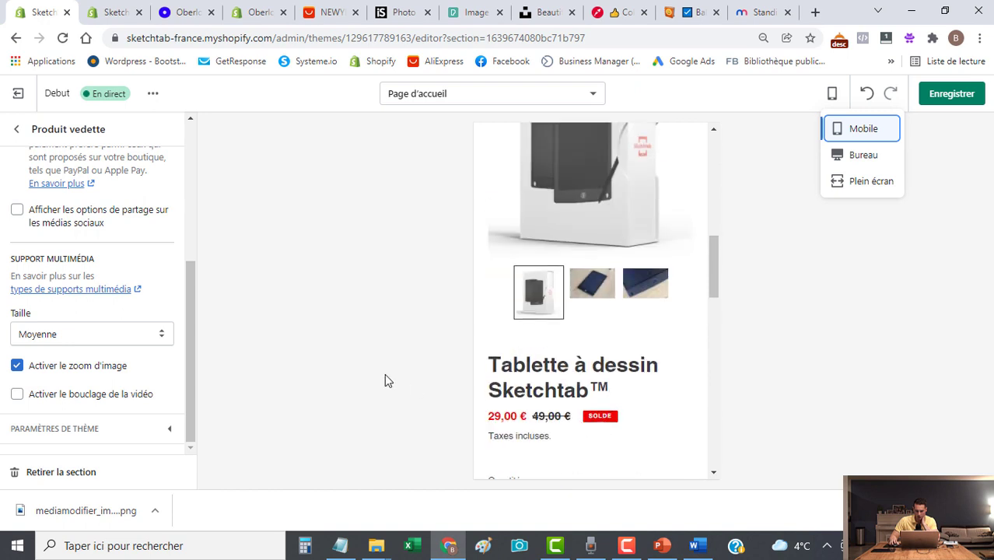
pyautogui.scroll(8, 545, 392)
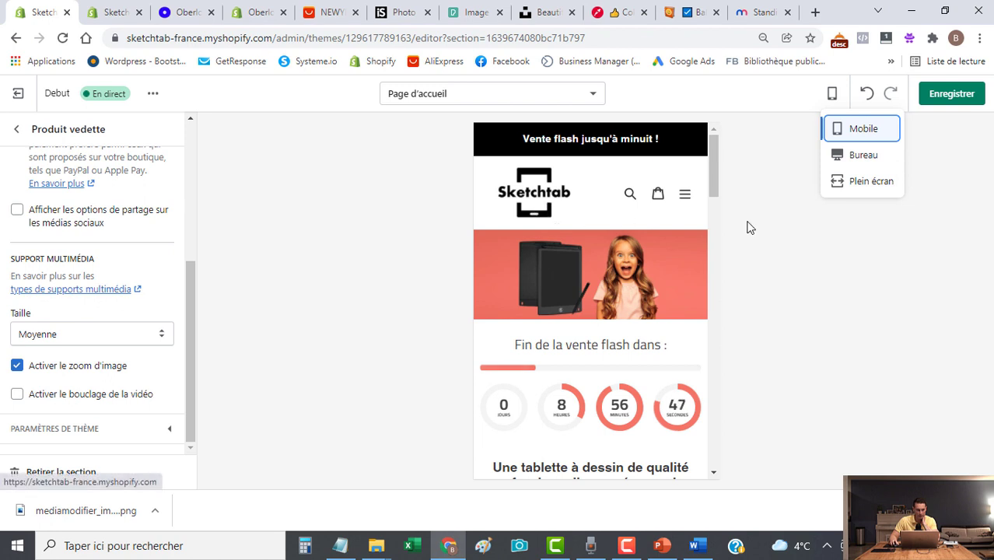
pyautogui.click(19, 128)
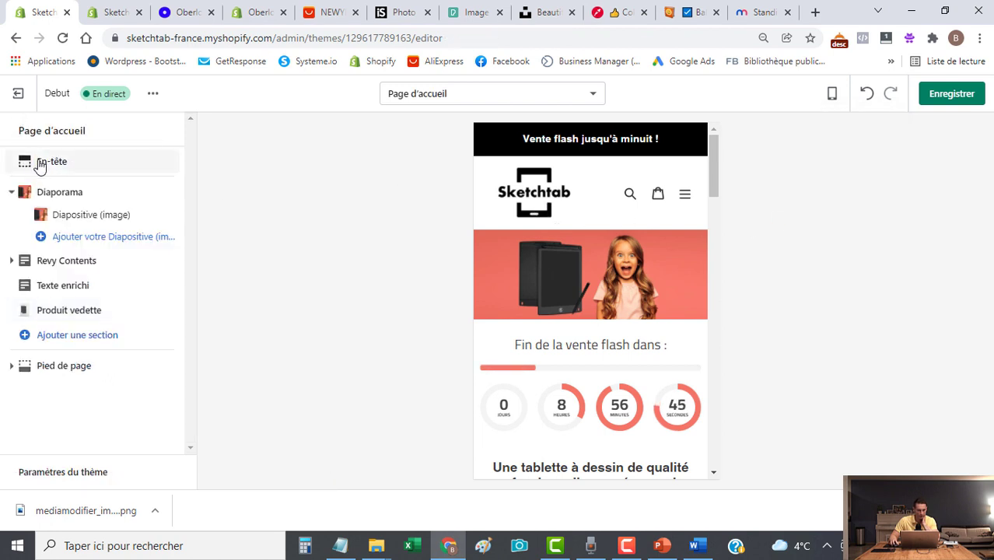
pyautogui.click(35, 162)
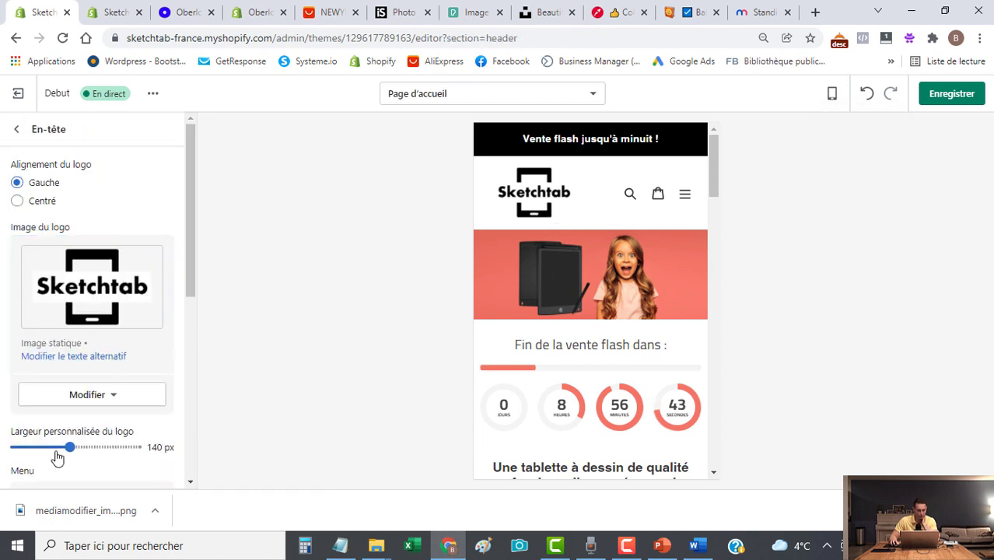
pyautogui.moveTo(69, 448); pyautogui.dragTo(48, 446)
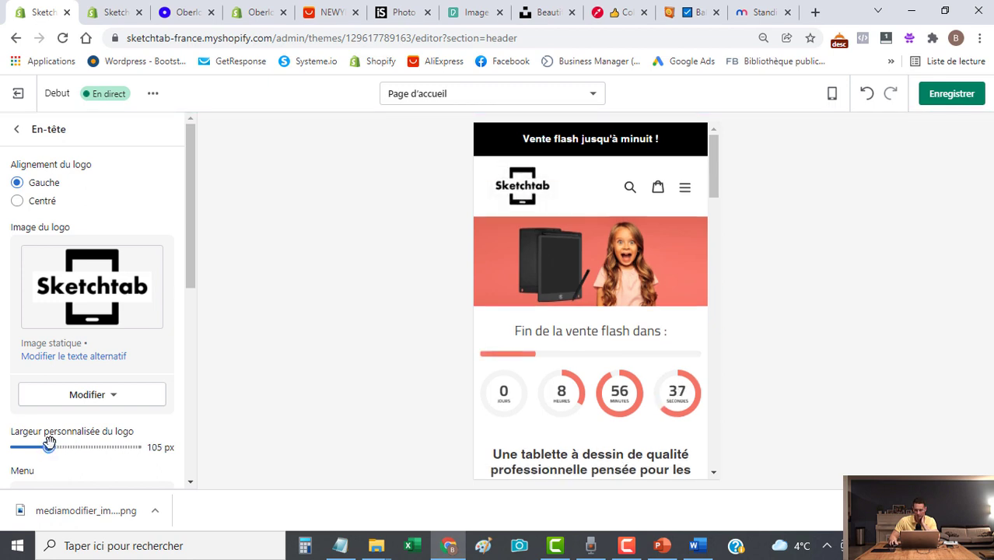
pyautogui.click(934, 94)
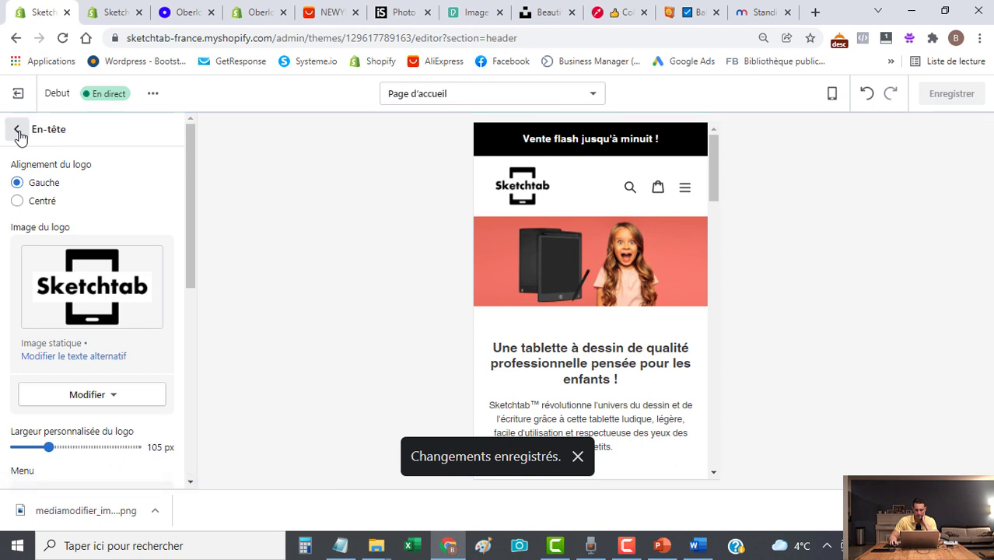
pyautogui.click(17, 131)
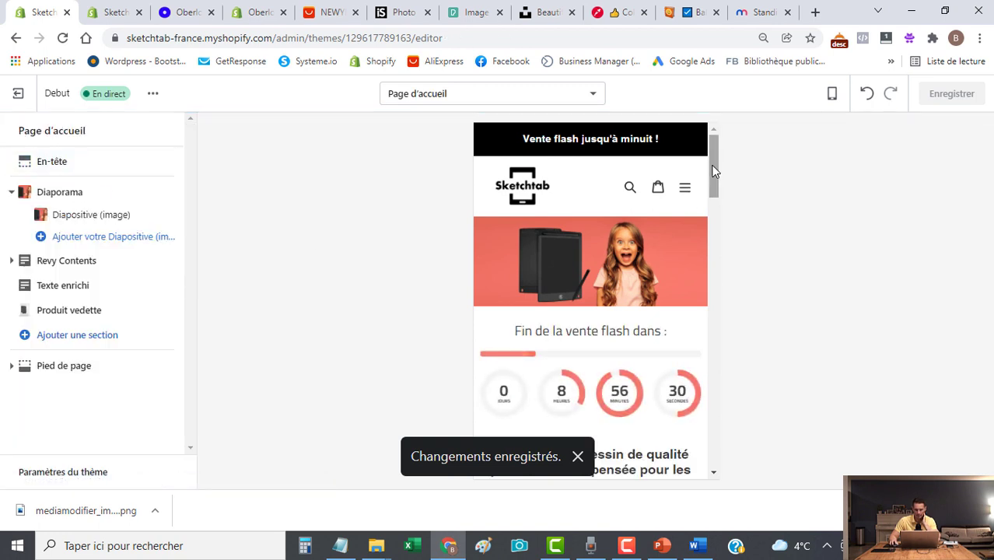
# Switch the home page preview back to desktop layout.
pyautogui.moveTo(713, 170); pyautogui.dragTo(703, 271)
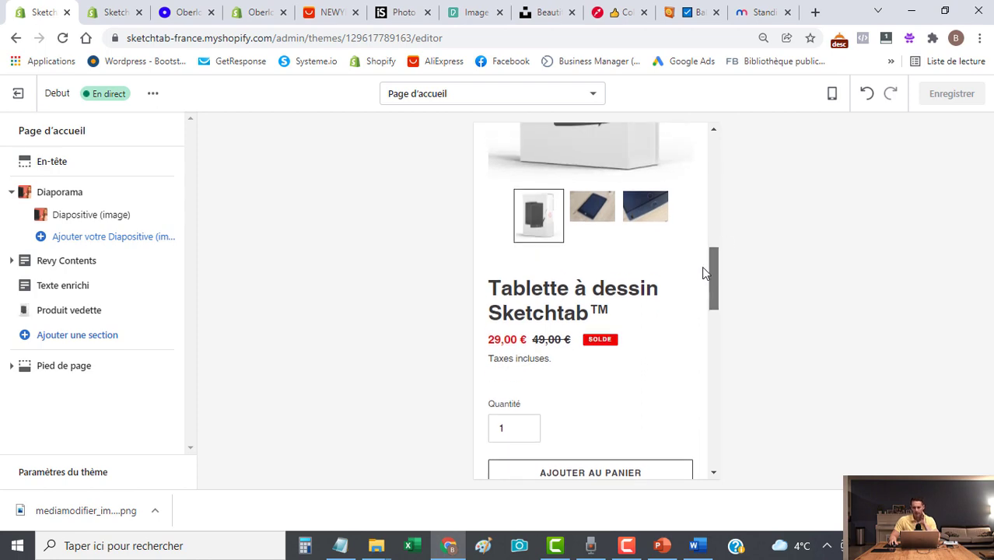
pyautogui.click(831, 95)
pyautogui.click(836, 153)
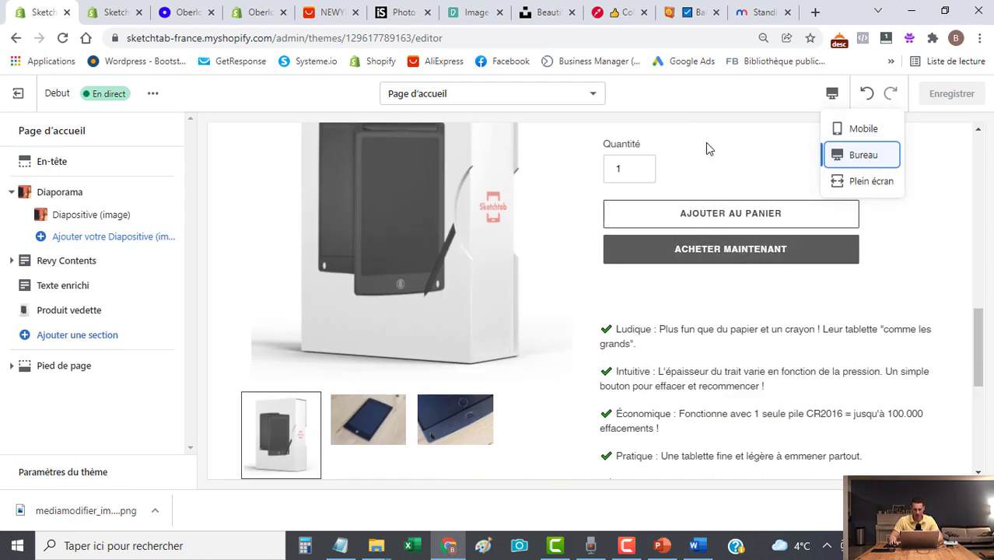
pyautogui.scroll(-5, 667, 216)
pyautogui.scroll(7, 681, 228)
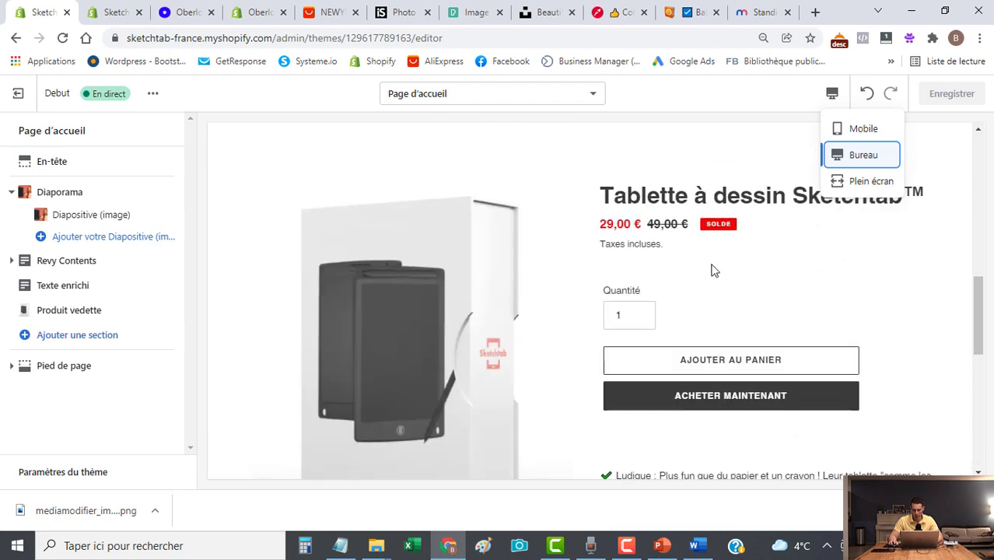
pyautogui.scroll(3, 717, 272)
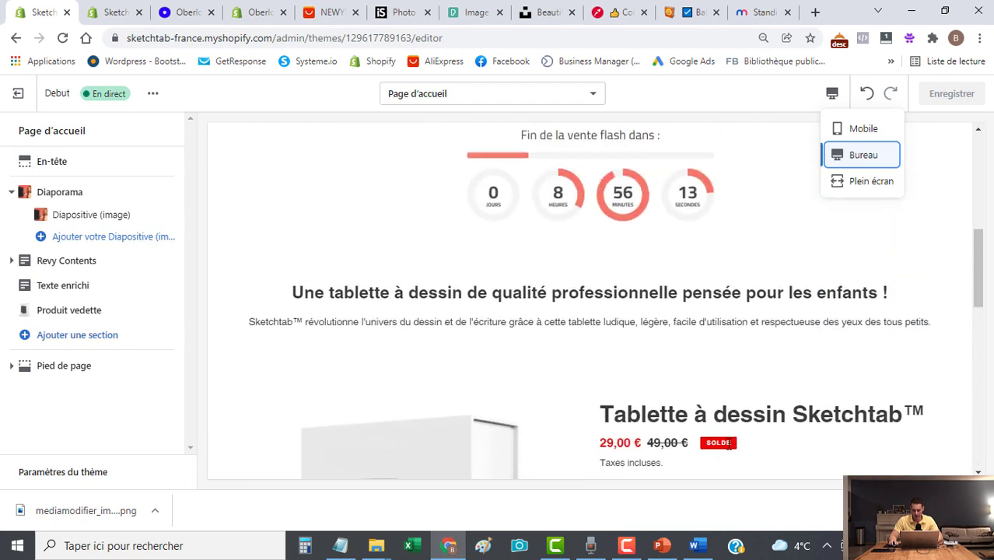
pyautogui.click(703, 437)
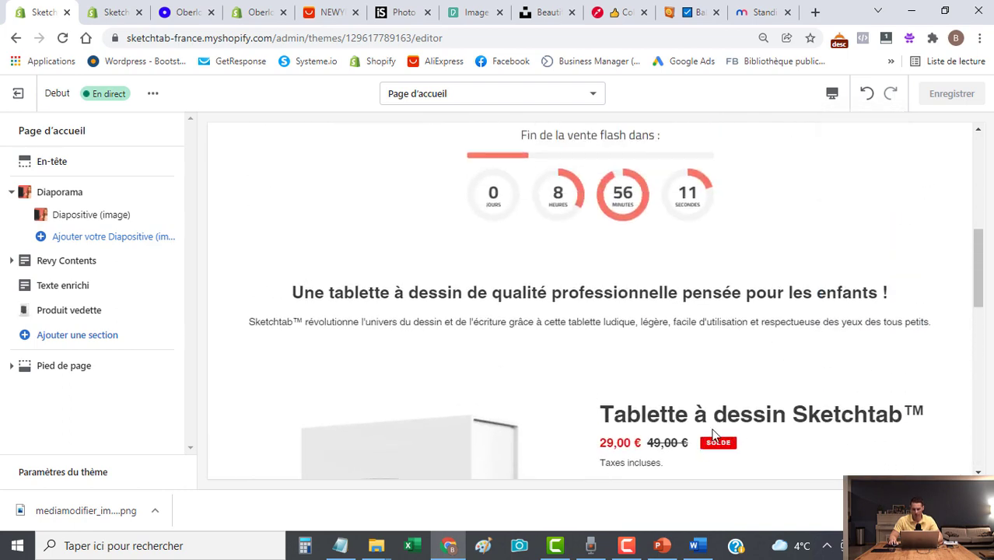
# Check the featured tablet's 29,00 € sale price in the preview.
pyautogui.scroll(-1, 719, 445)
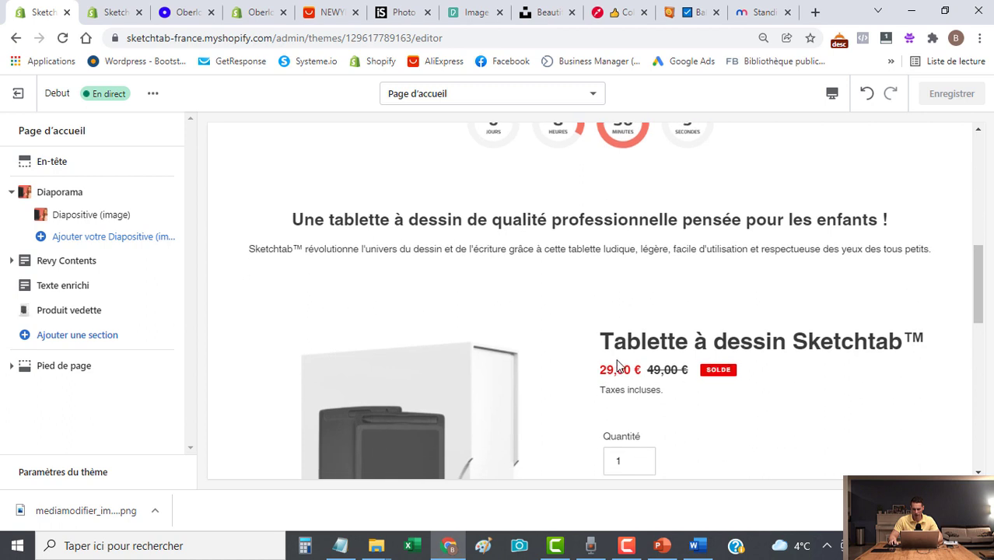
pyautogui.moveTo(602, 367); pyautogui.dragTo(688, 371)
pyautogui.click(746, 385)
pyautogui.scroll(1, 747, 380)
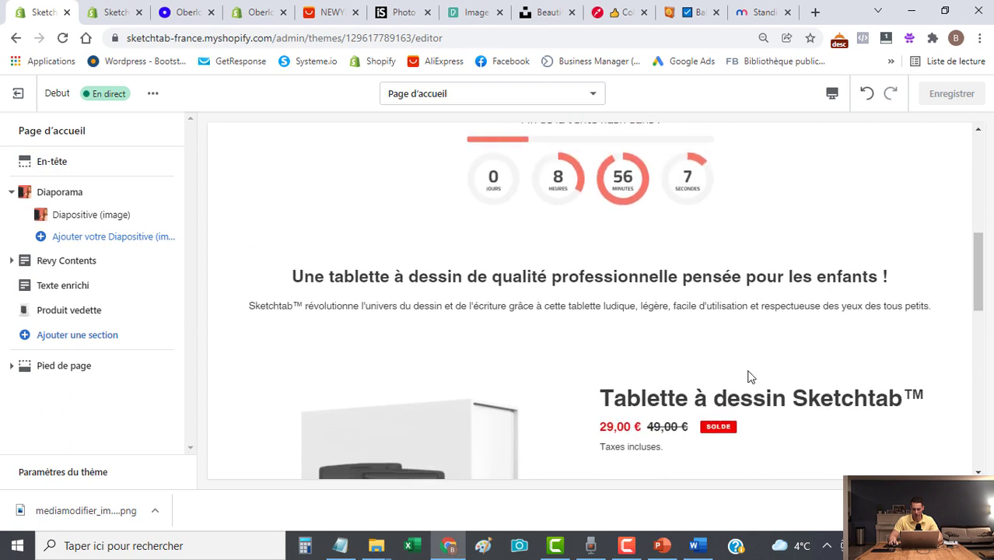
pyautogui.scroll(-2, 750, 366)
pyautogui.scroll(-1, 750, 364)
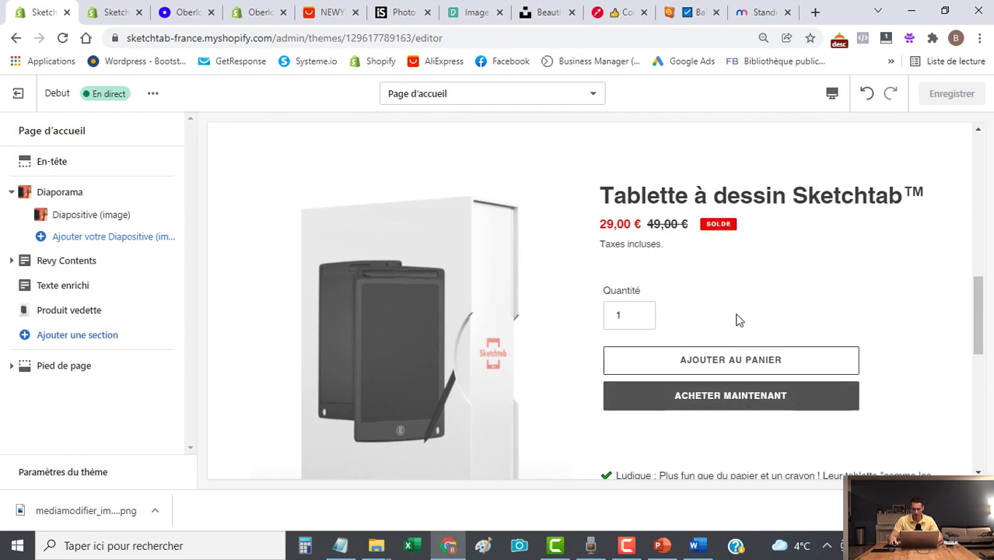
pyautogui.doubleClick(611, 220)
pyautogui.scroll(4, 637, 263)
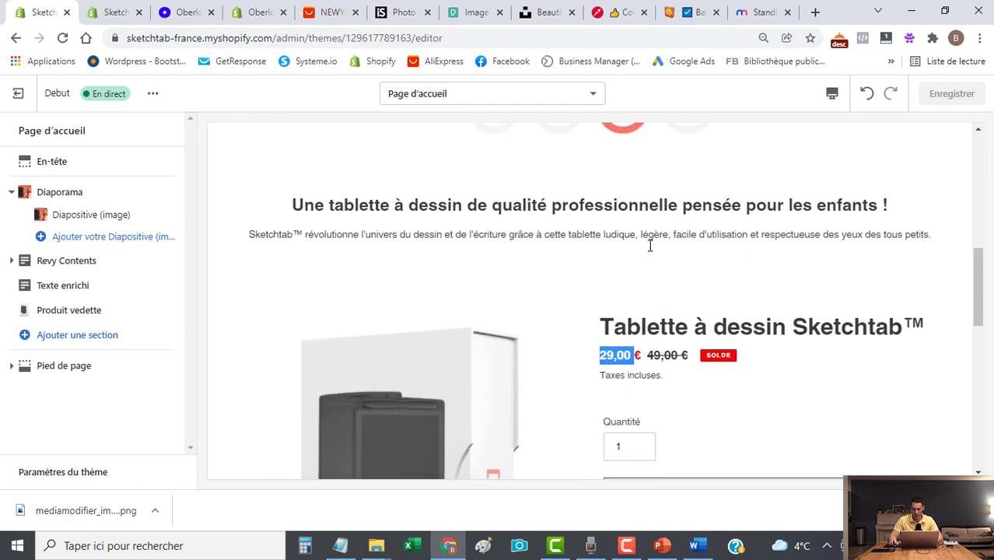
pyautogui.scroll(-3, 856, 187)
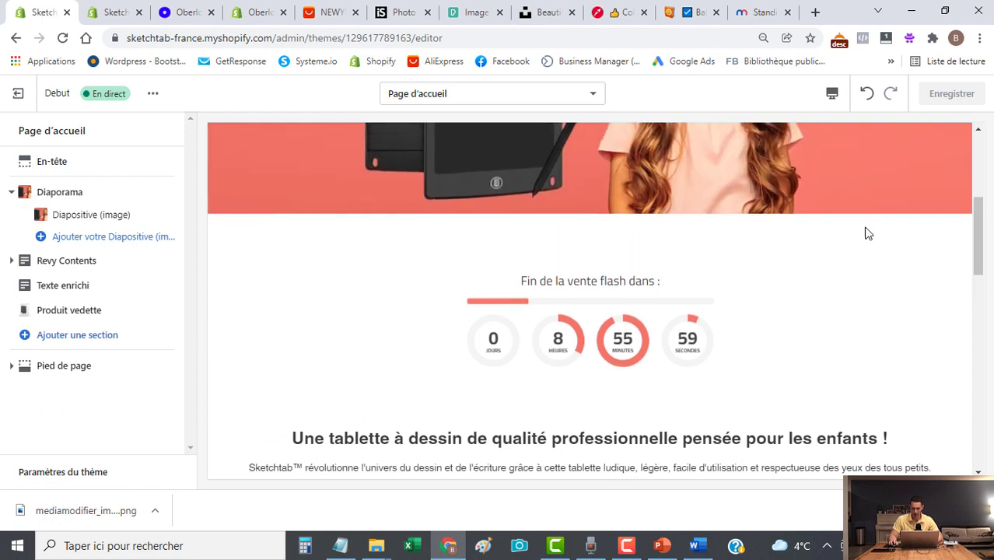
pyautogui.click(828, 326)
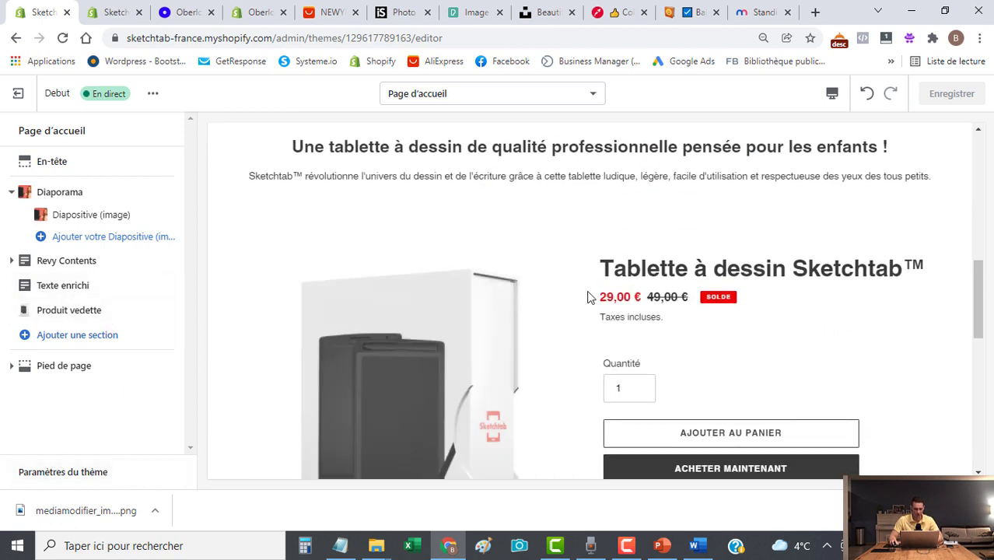
# Open the theme's Couleurs settings and copy the coral hex code #f47566 from the colour picker site.
pyautogui.click(78, 476)
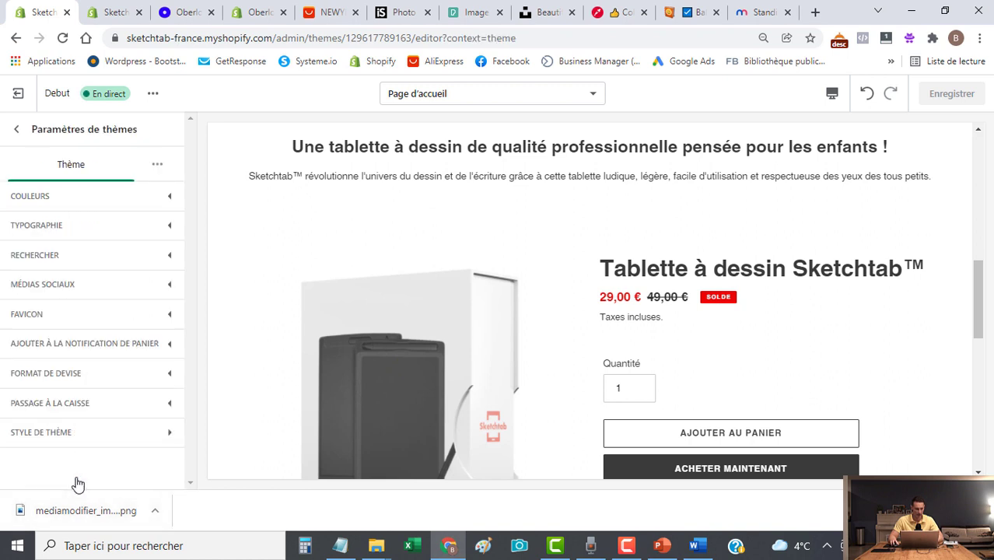
pyautogui.click(50, 196)
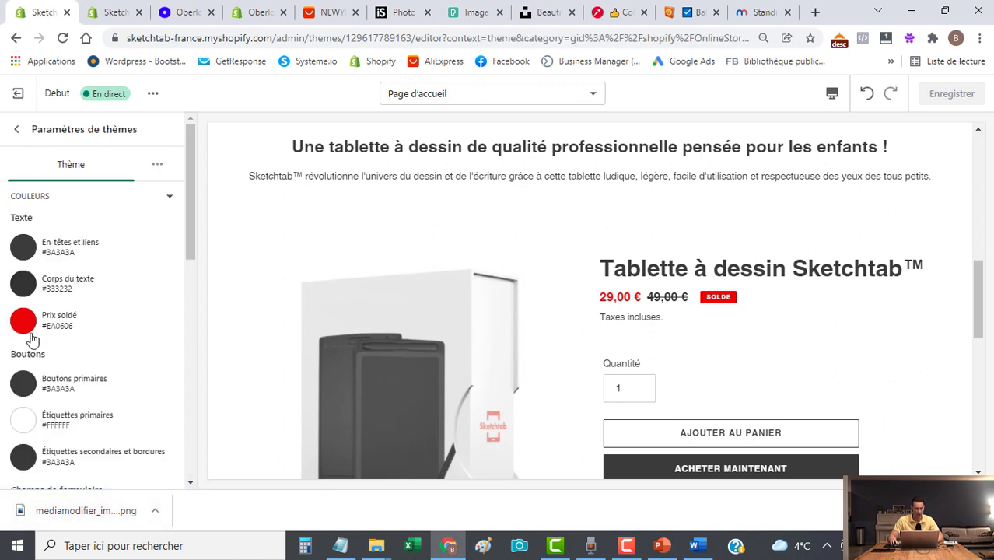
pyautogui.click(623, 12)
pyautogui.moveTo(778, 333); pyautogui.dragTo(708, 331)
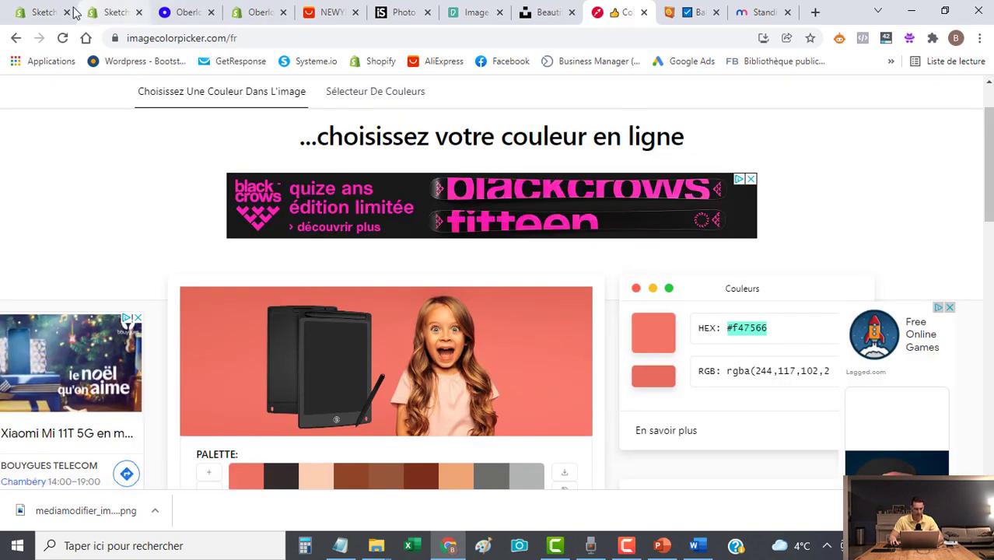
pyautogui.click(111, 12)
pyautogui.click(54, 16)
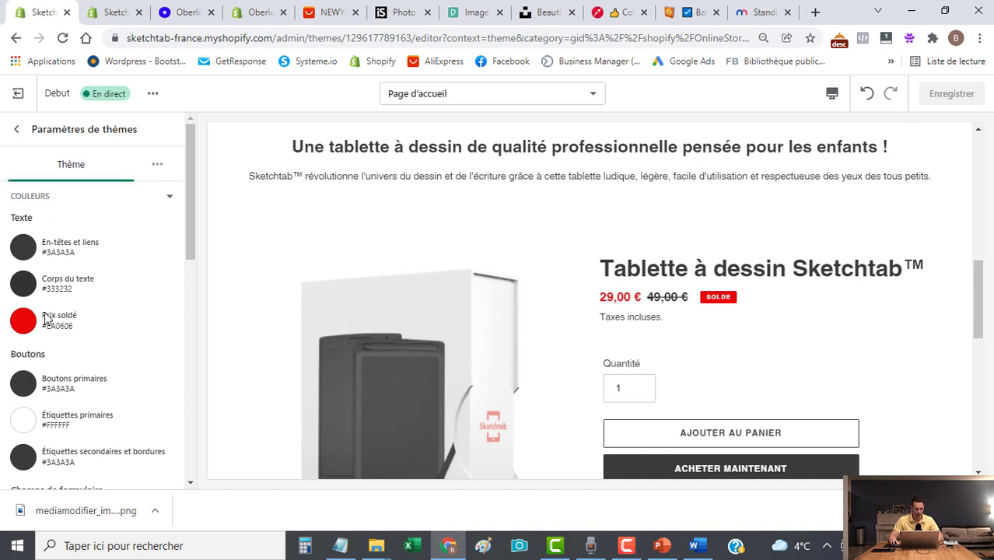
# Set the Prix soldé colour to #F47566.
pyautogui.click(23, 320)
pyautogui.doubleClick(94, 218)
pyautogui.write('F47566')
pyautogui.click(166, 247)
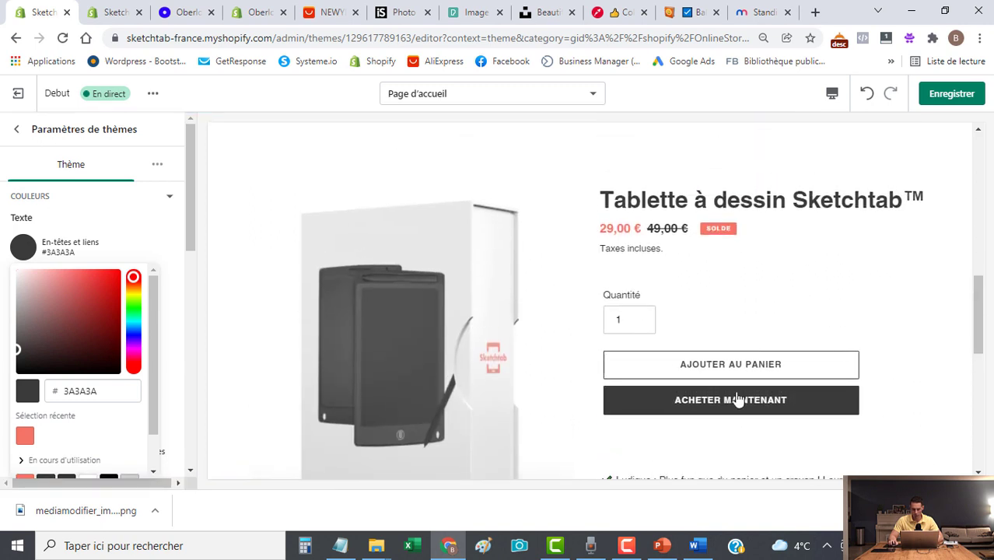
pyautogui.click(174, 199)
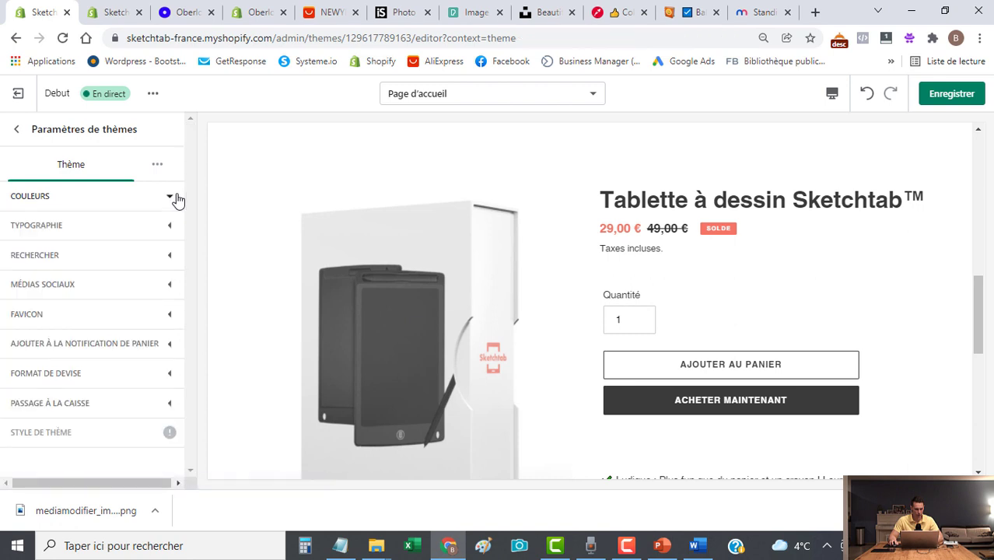
pyautogui.click(174, 199)
# Try coral F47566 as the Boutons primaires colour.
pyautogui.scroll(-10, 173, 340)
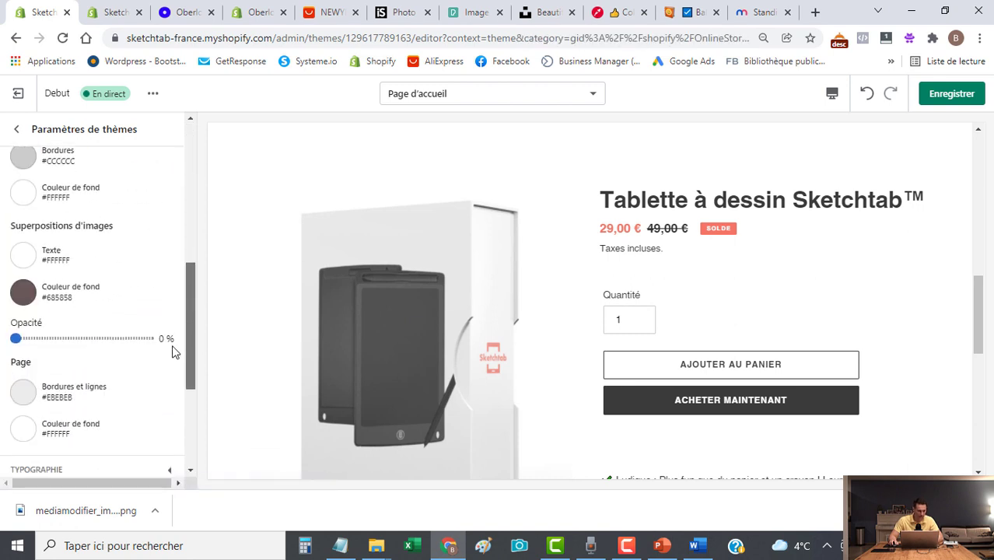
pyautogui.moveTo(190, 397); pyautogui.dragTo(189, 261)
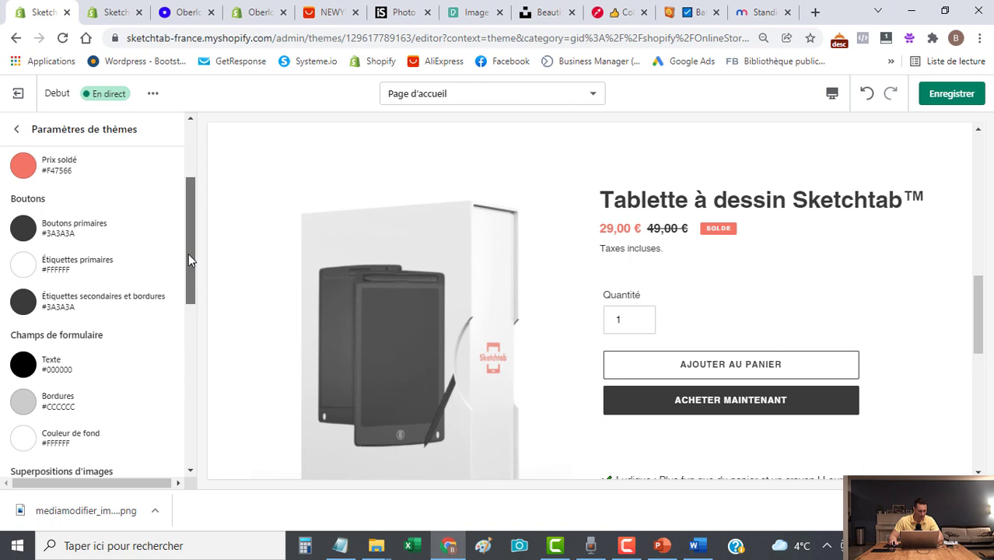
pyautogui.click(23, 227)
pyautogui.moveTo(118, 373); pyautogui.dragTo(4, 378)
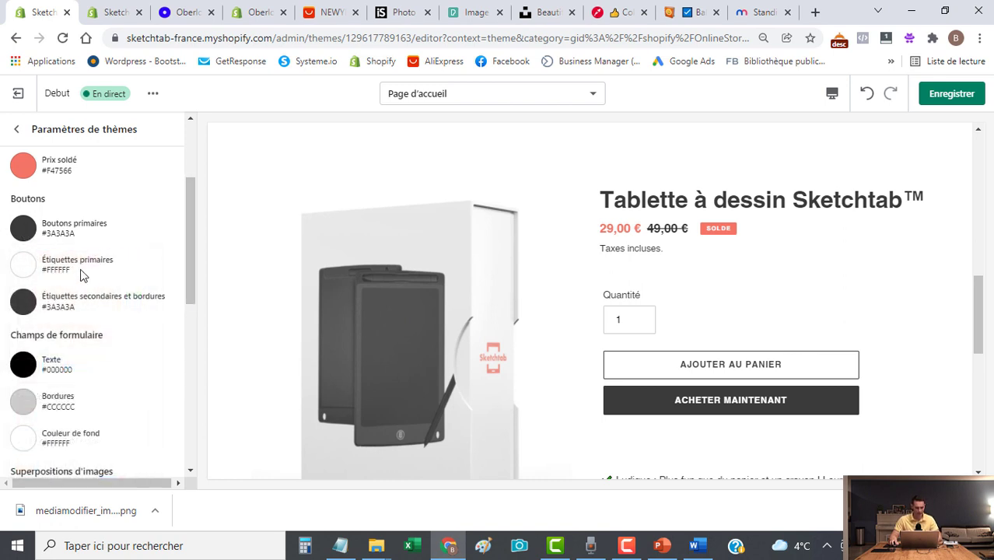
pyautogui.click(31, 231)
pyautogui.click(109, 373)
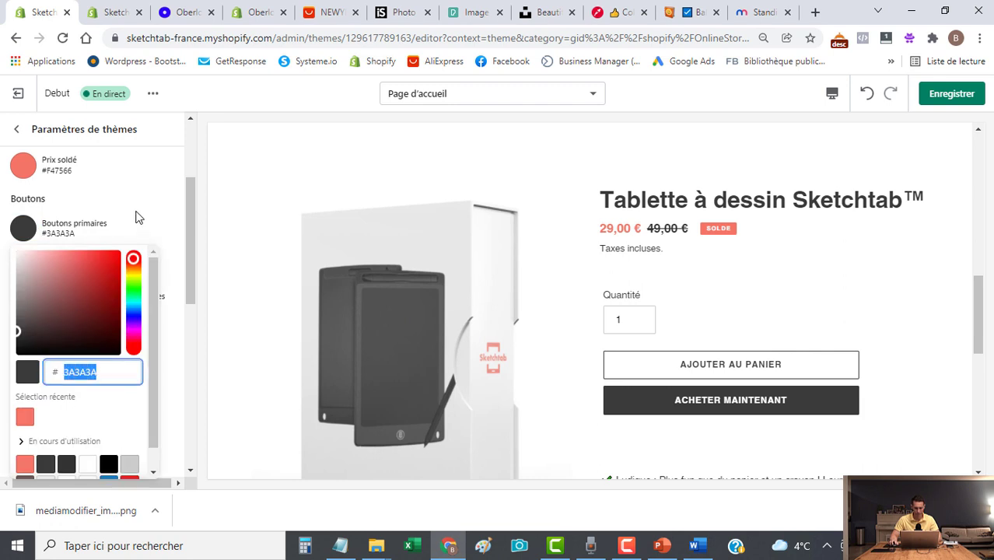
pyautogui.write('F47566')
pyautogui.click(153, 192)
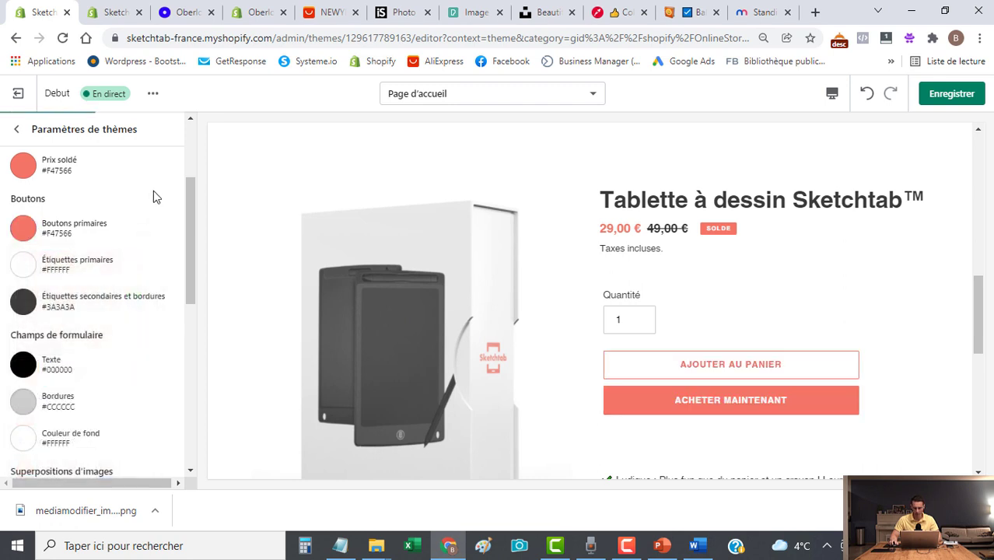
# Undo the button colour change, keeping primary buttons at #3A3A3A, and save the theme.
pyautogui.scroll(-2, 644, 359)
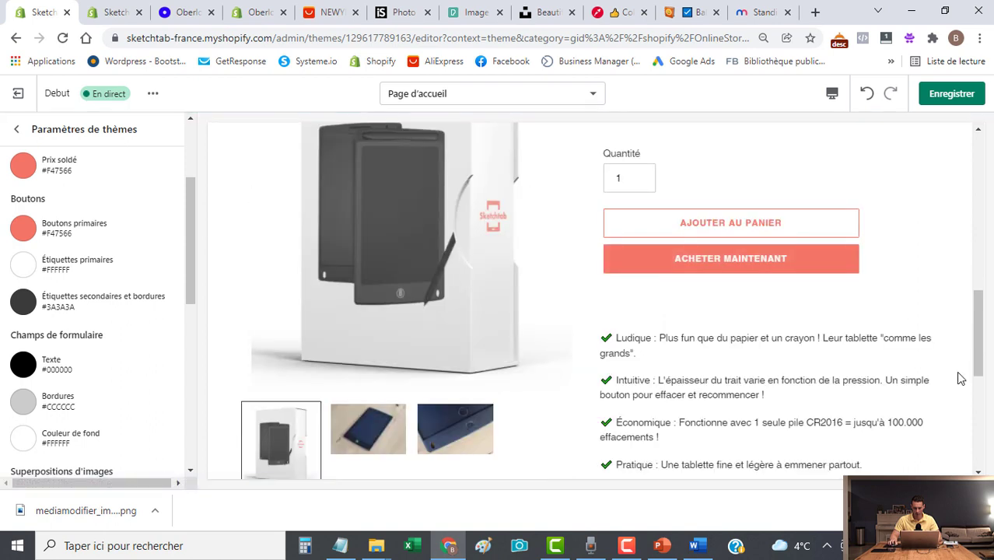
pyautogui.scroll(3, 903, 351)
pyautogui.scroll(-2, 905, 359)
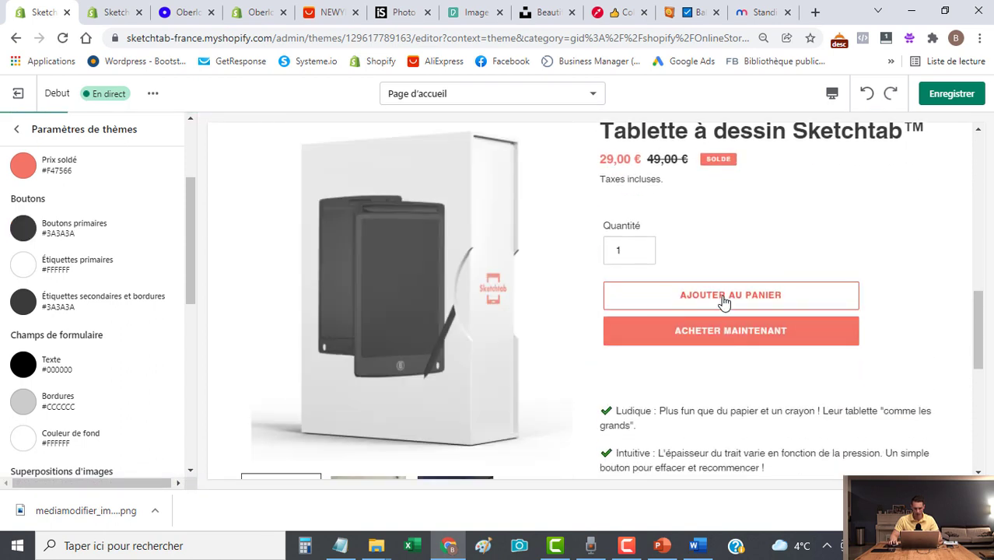
pyautogui.hotkey('ctrl', 'z')
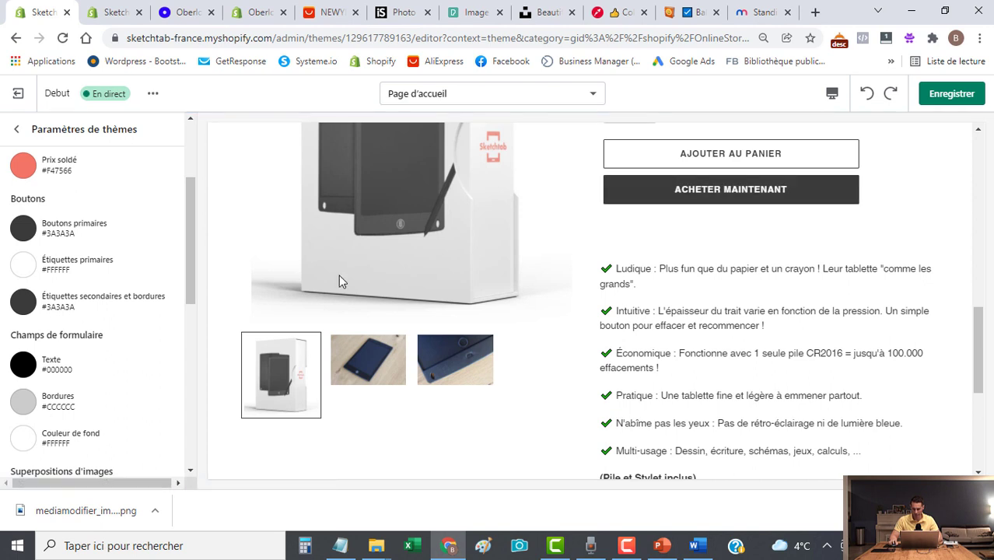
pyautogui.scroll(4, 841, 370)
pyautogui.scroll(-2, 847, 354)
pyautogui.click(945, 94)
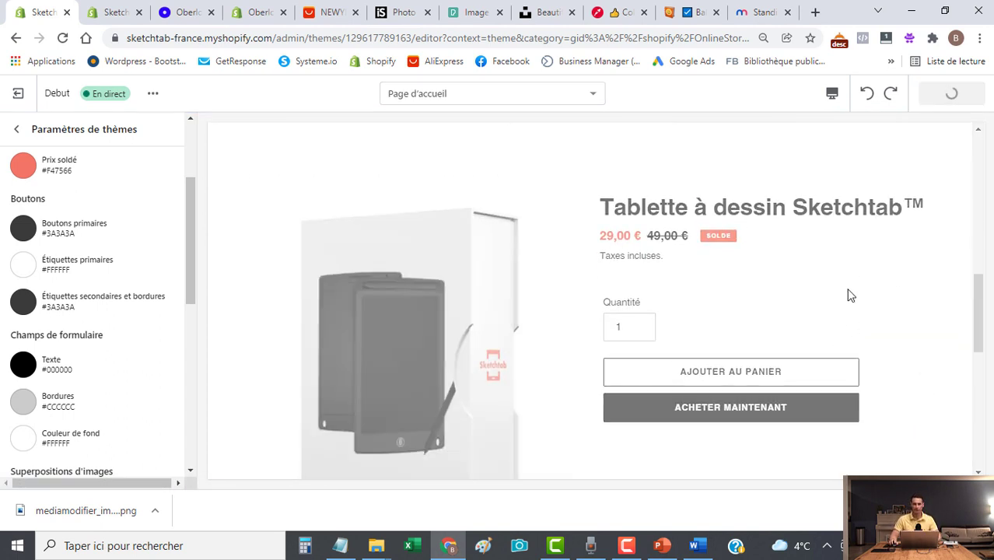
pyautogui.scroll(-2, 763, 375)
pyautogui.scroll(2, 754, 366)
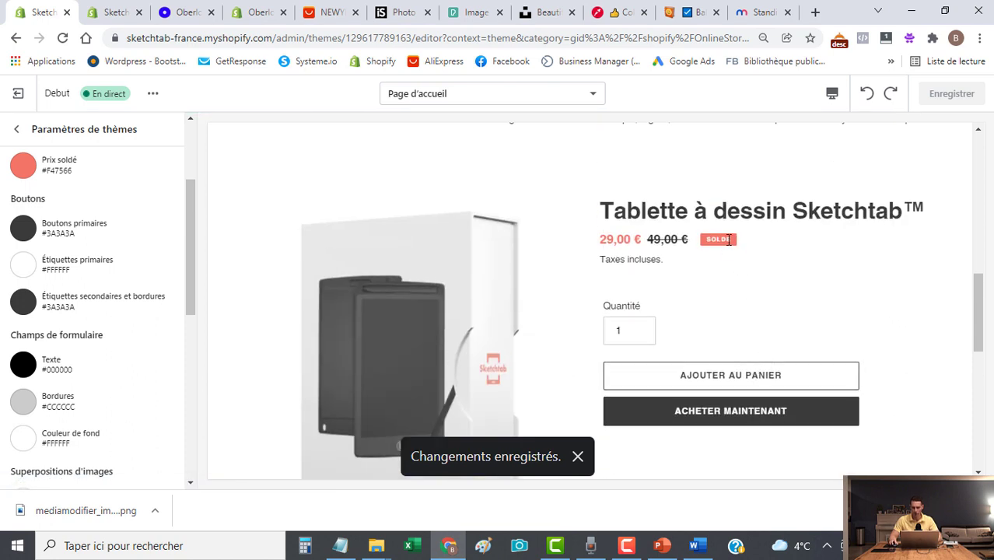
pyautogui.scroll(1, 845, 292)
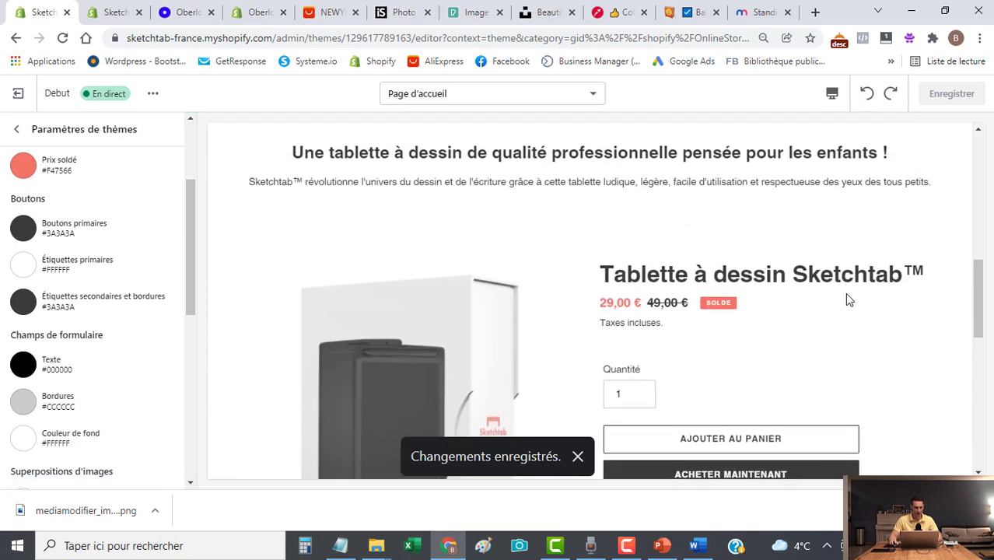
# Open the Debut theme's language editor via Boutique en ligne > Thèmes > Actions.
pyautogui.click(109, 15)
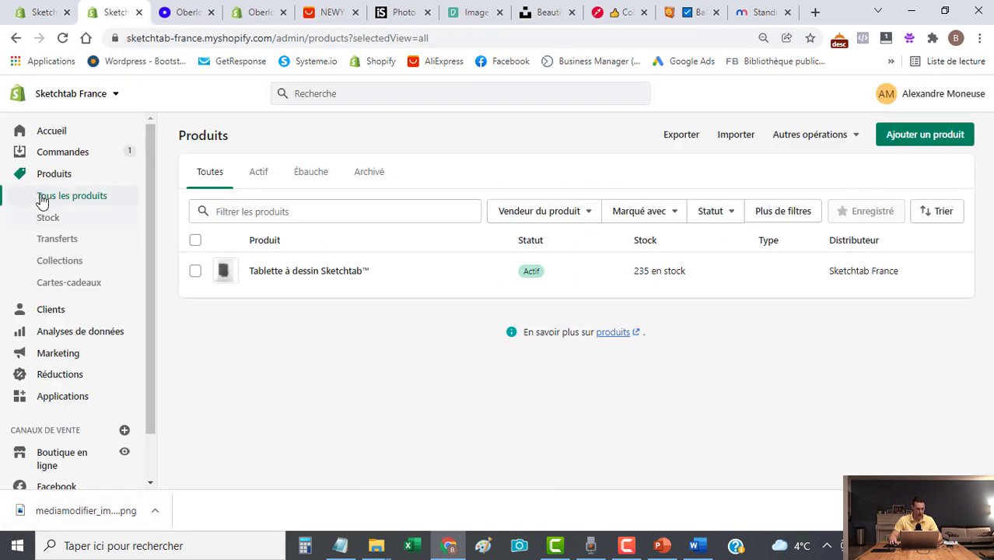
pyautogui.scroll(-1, 101, 327)
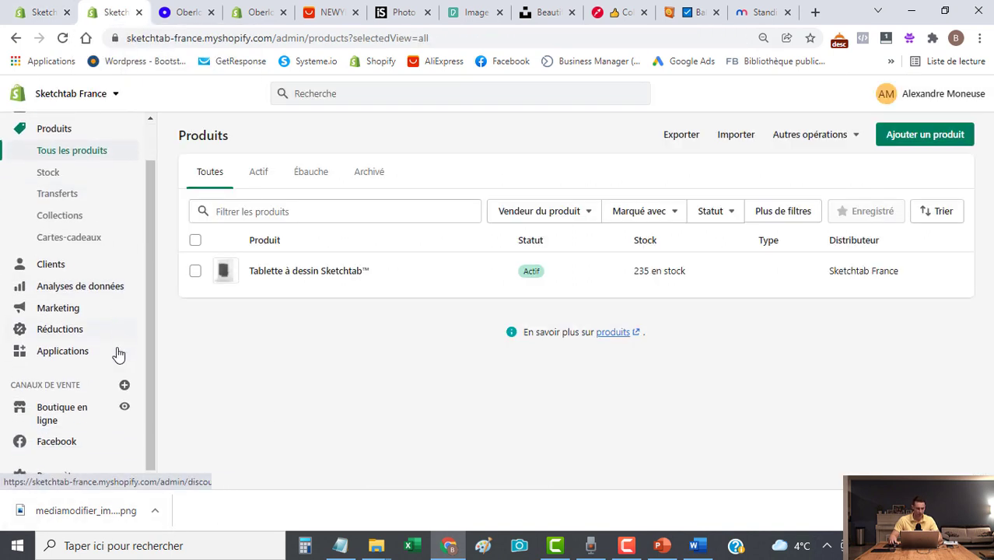
pyautogui.click(62, 416)
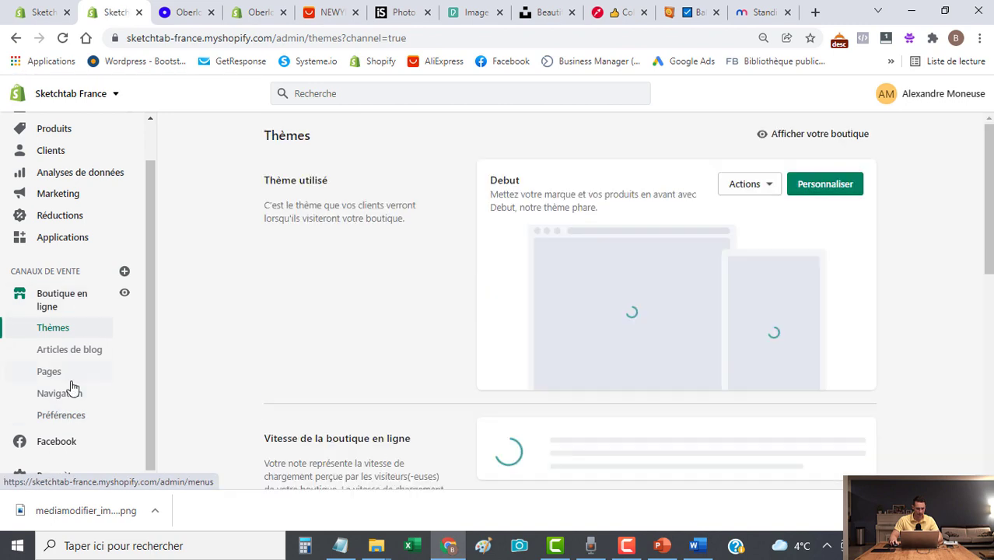
pyautogui.click(766, 191)
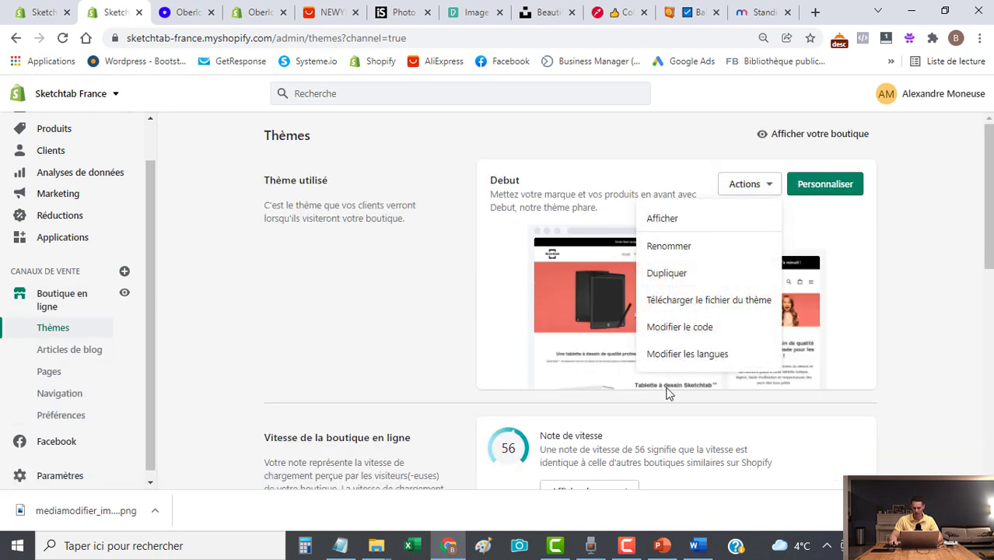
pyautogui.click(677, 358)
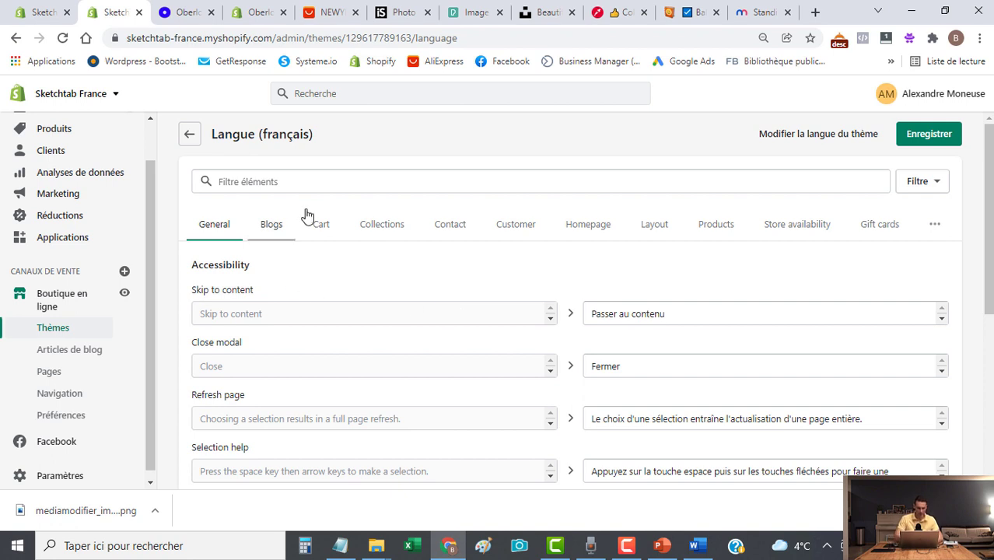
# Filter for 'solde', change the On sale label to 'Vente flash', save, and reload the editor.
pyautogui.click(315, 185)
pyautogui.write('solde')
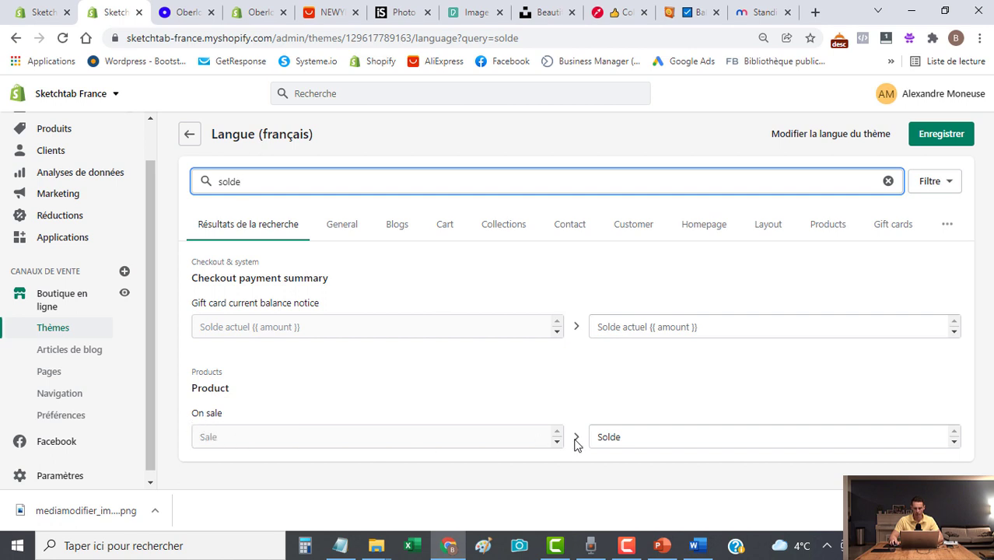
pyautogui.doubleClick(635, 437)
pyautogui.write('Vente flash')
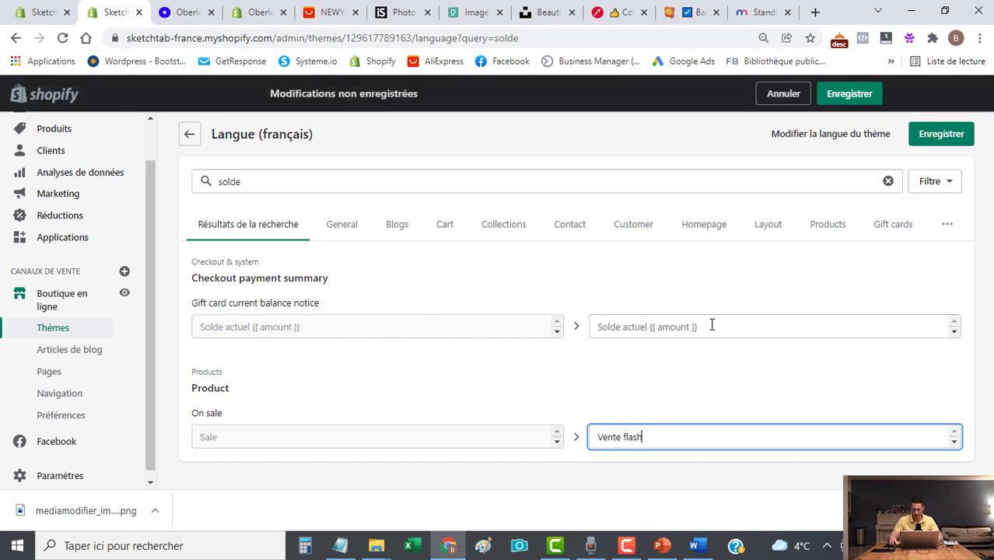
pyautogui.click(939, 134)
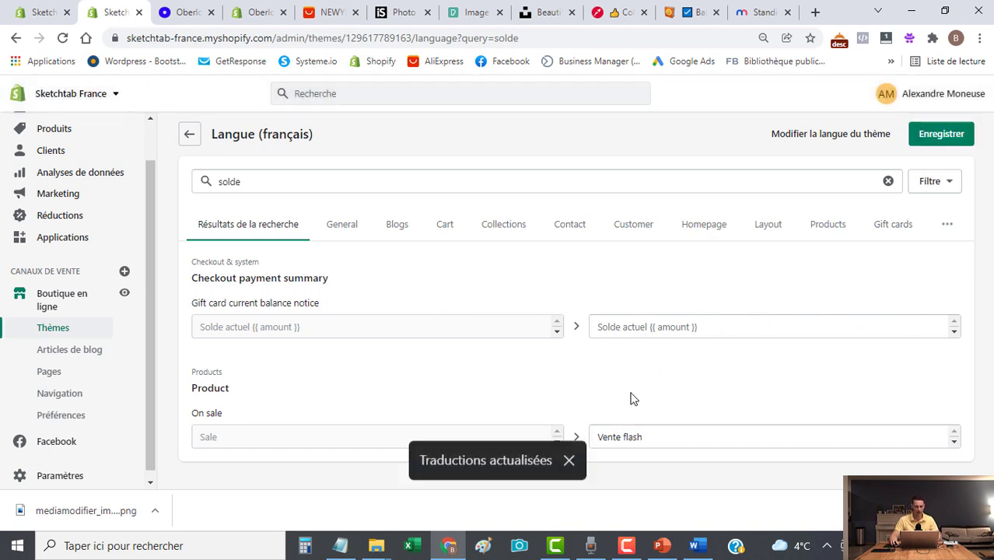
pyautogui.click(35, 14)
pyautogui.click(62, 38)
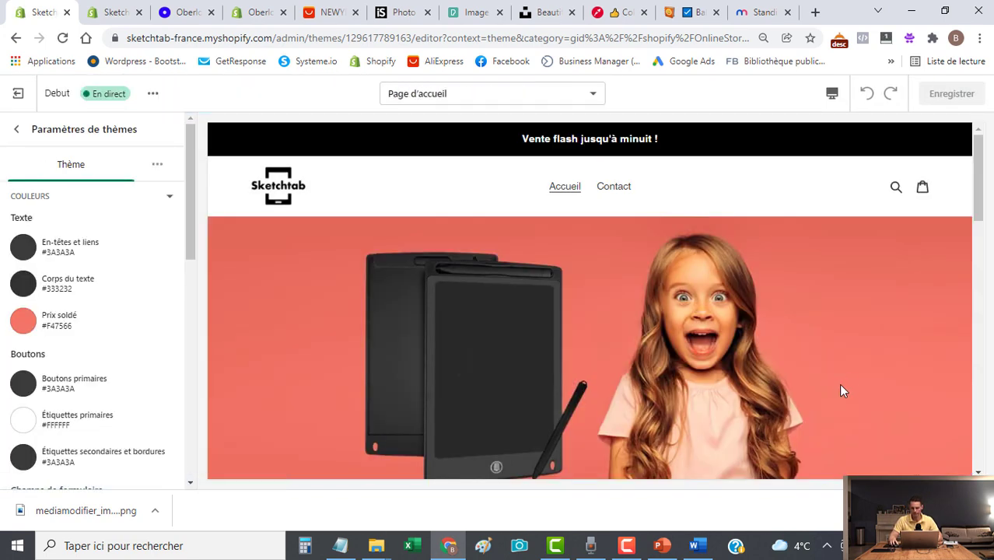
# Preview the home page in mobile, then desktop layout, checking the VENTE FLASH badge beside 29,00 €.
pyautogui.moveTo(980, 159); pyautogui.dragTo(976, 296)
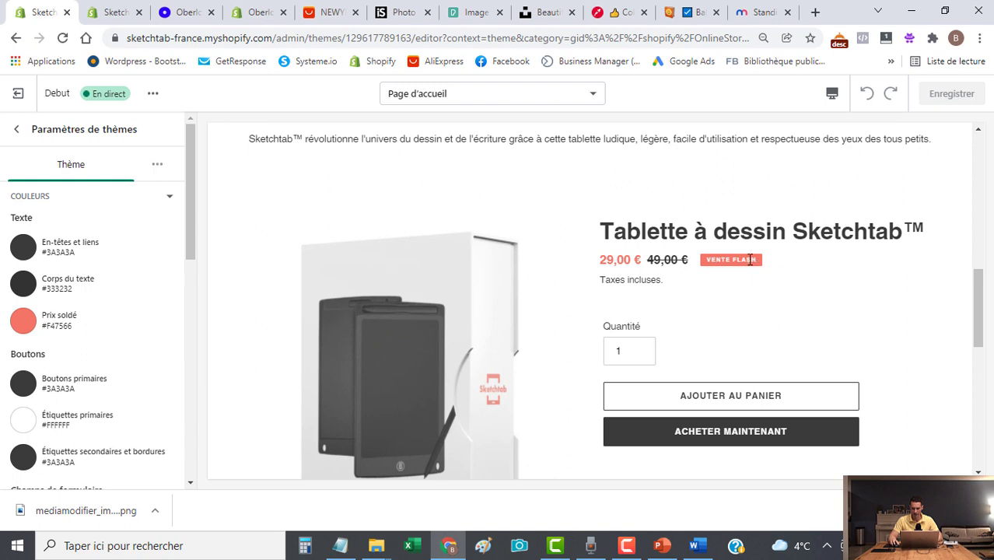
pyautogui.click(832, 94)
pyautogui.click(863, 129)
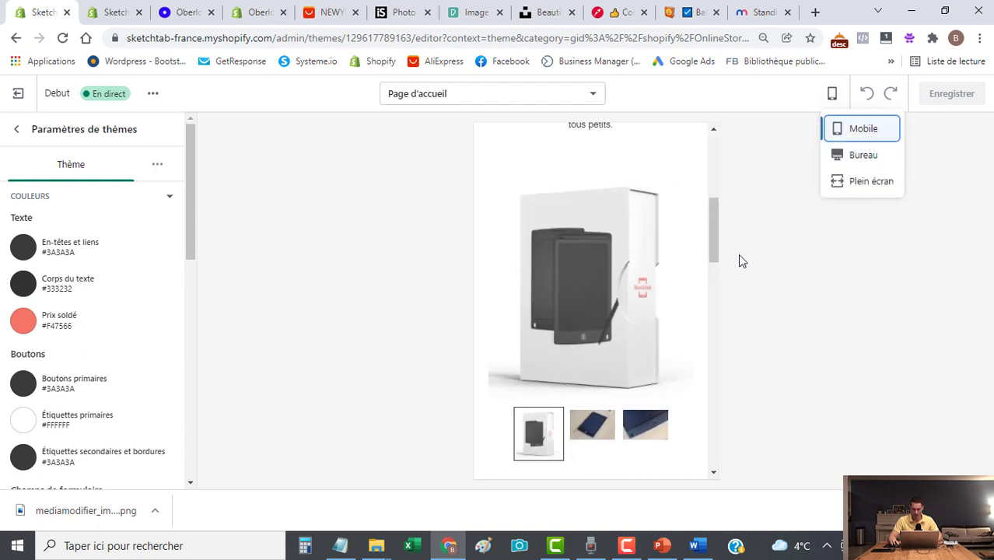
pyautogui.moveTo(715, 216); pyautogui.dragTo(700, 365)
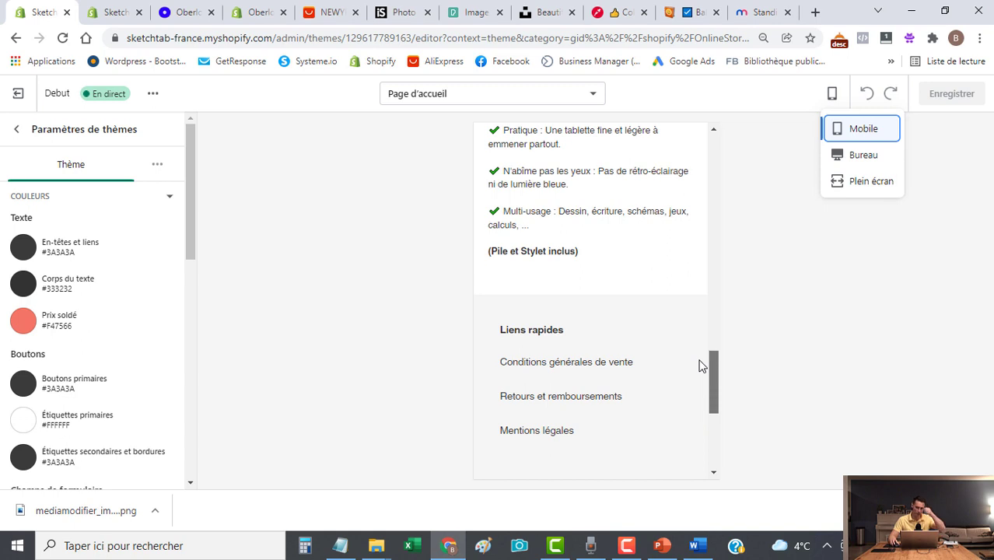
pyautogui.click(862, 158)
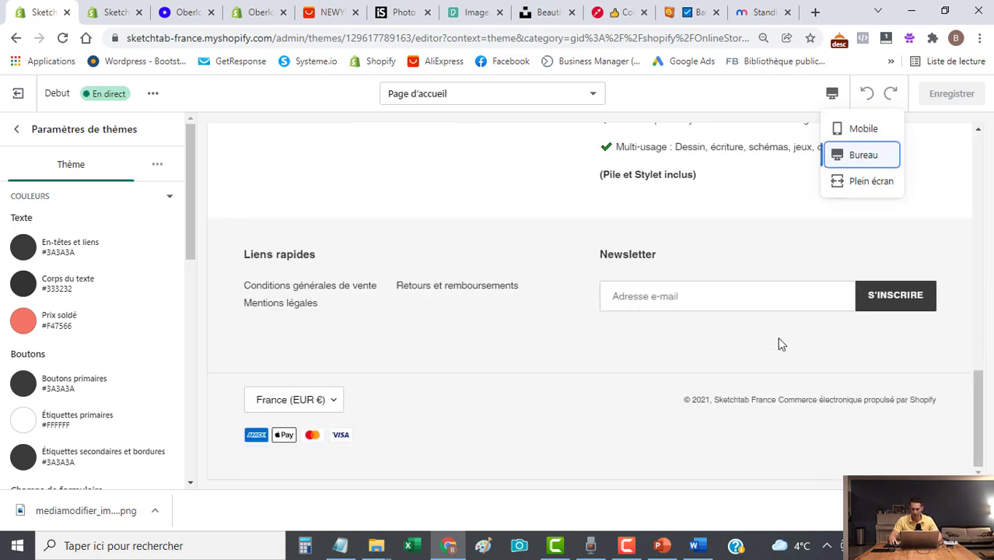
pyautogui.click(741, 202)
pyautogui.moveTo(985, 432); pyautogui.dragTo(970, 331)
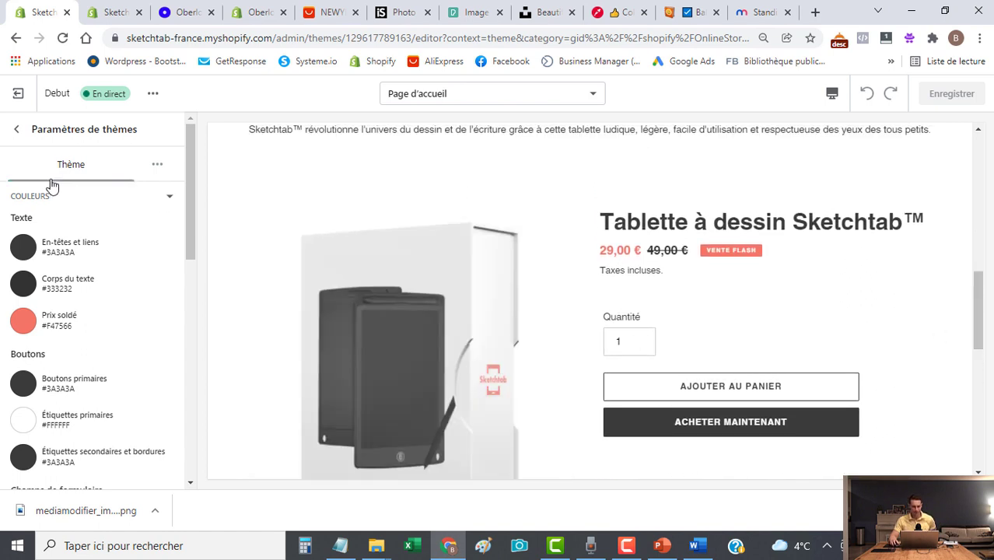
# Scroll through Applications installées, including Judge.me Product Reviews, then go back to the theme editor.
pyautogui.click(117, 13)
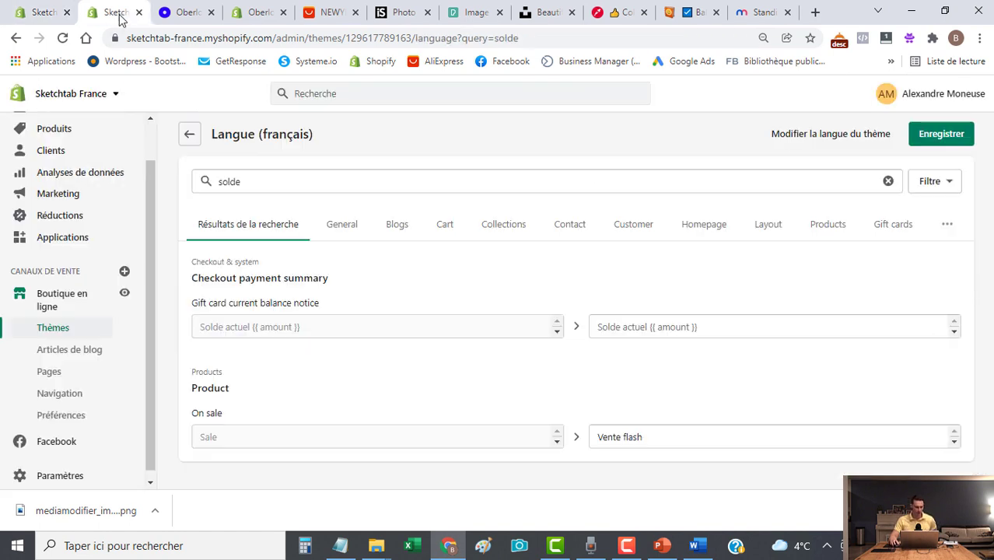
pyautogui.click(66, 239)
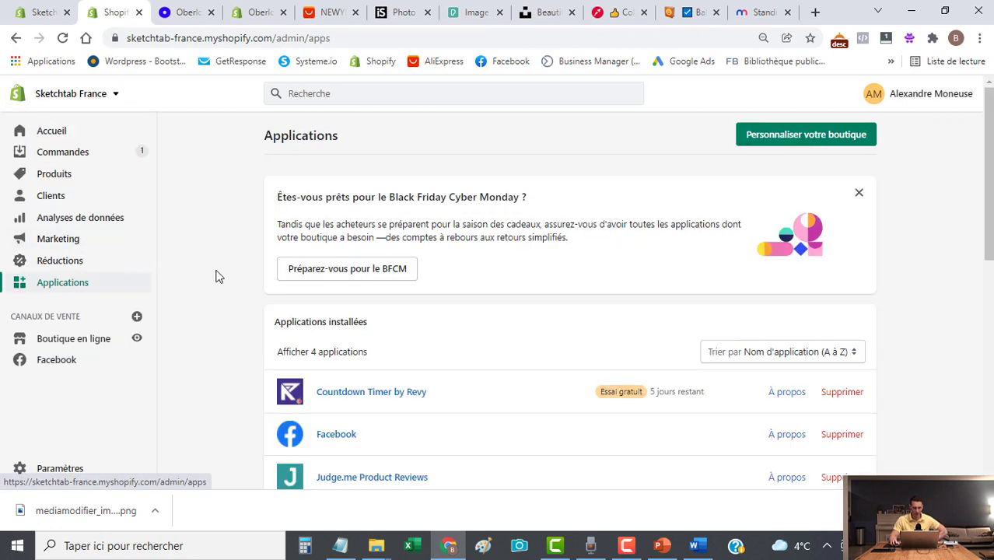
pyautogui.scroll(-2, 218, 277)
pyautogui.scroll(2, 440, 319)
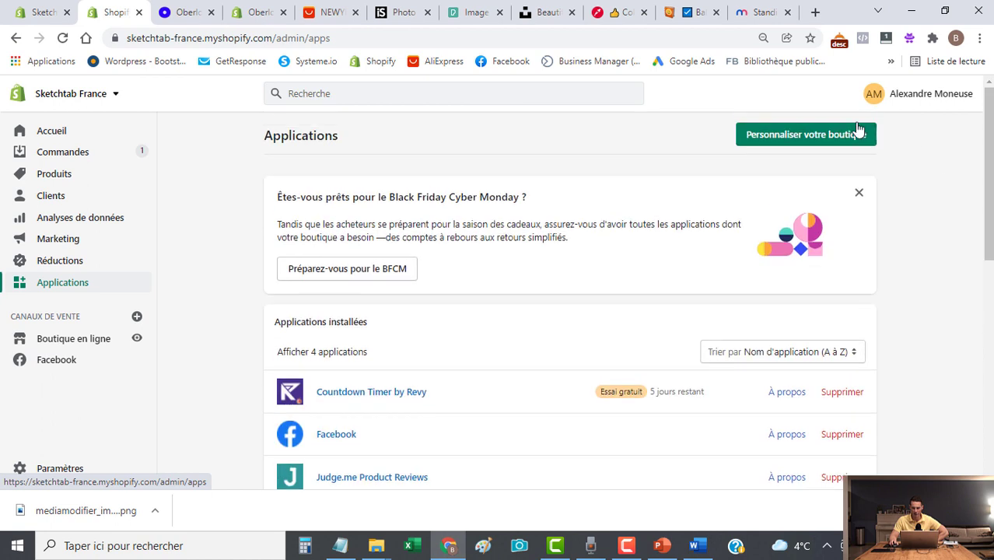
pyautogui.scroll(-2, 659, 351)
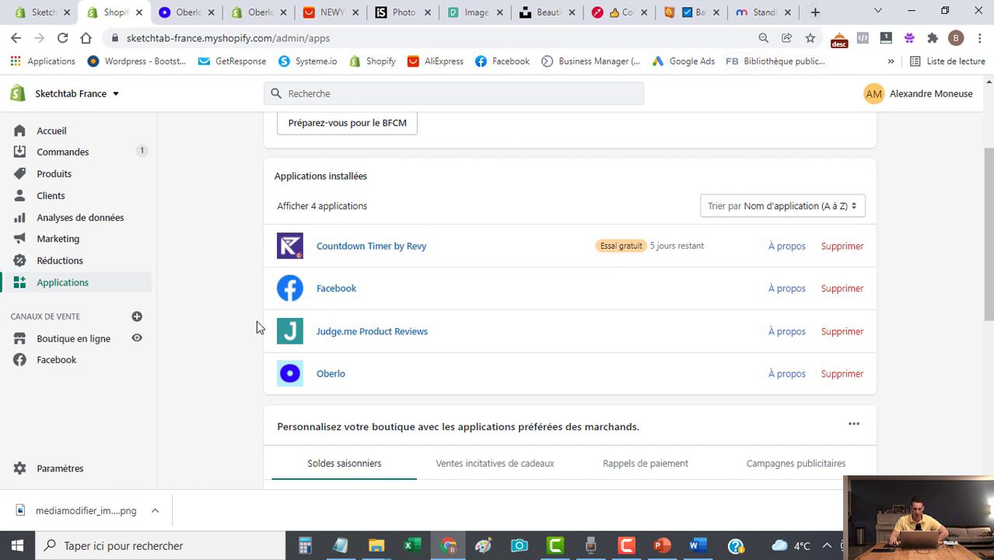
pyautogui.scroll(2, 640, 374)
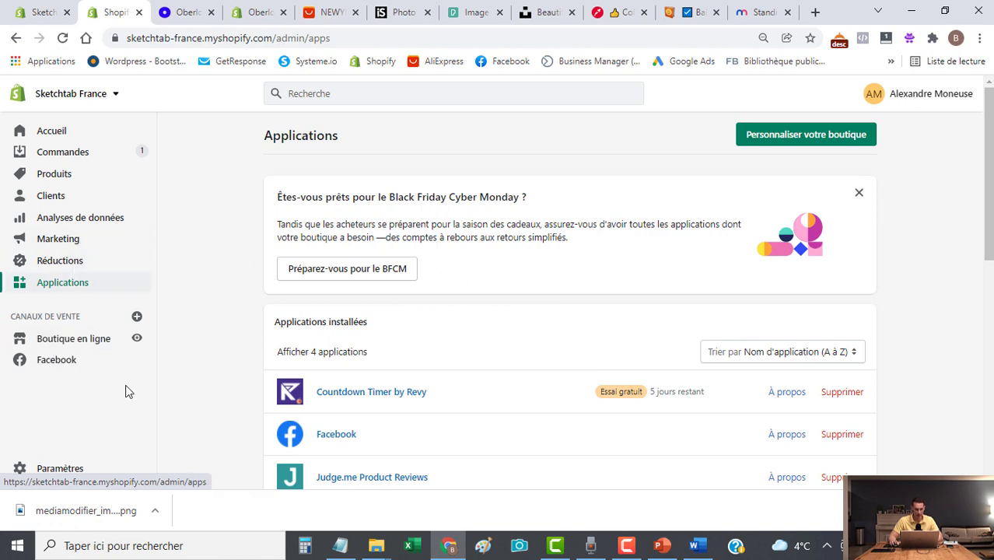
pyautogui.scroll(-3, 397, 327)
pyautogui.scroll(2, 349, 305)
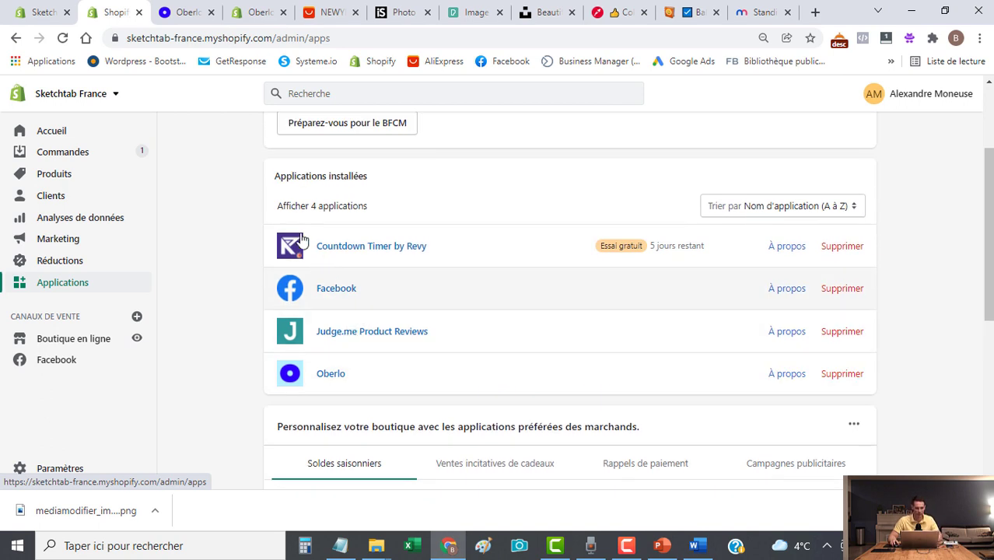
pyautogui.click(39, 12)
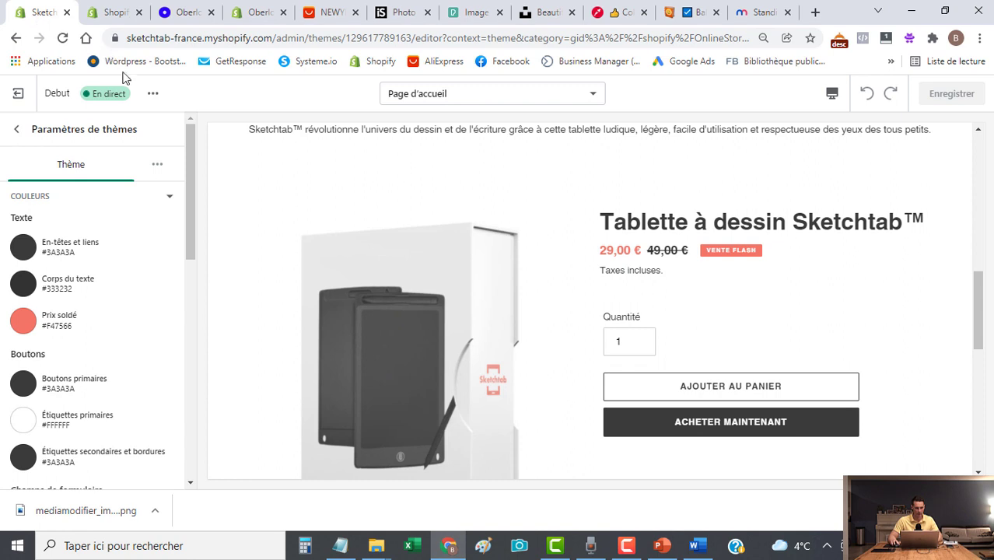
# Add the Featured Review Carousel section under Page d'accueil and save the theme.
pyautogui.click(19, 129)
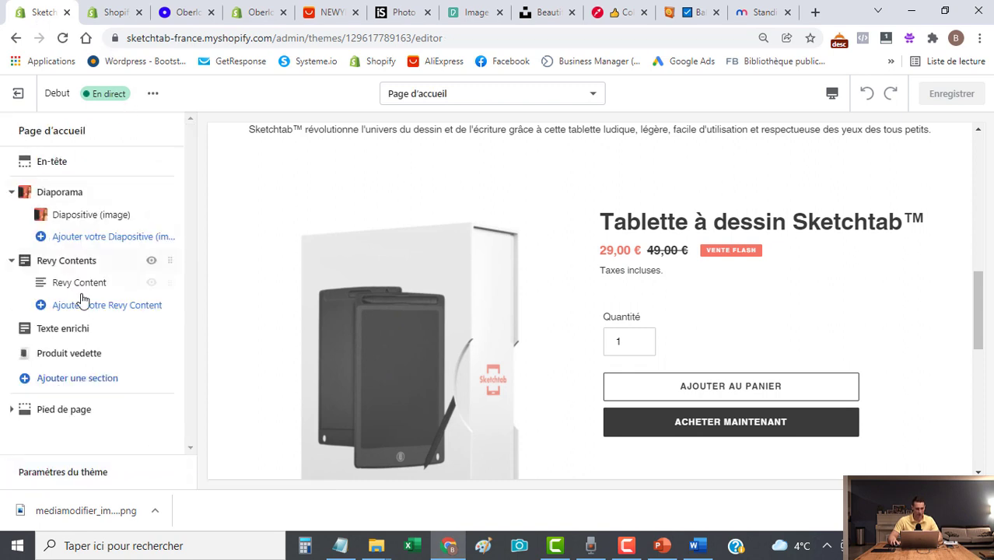
pyautogui.click(74, 379)
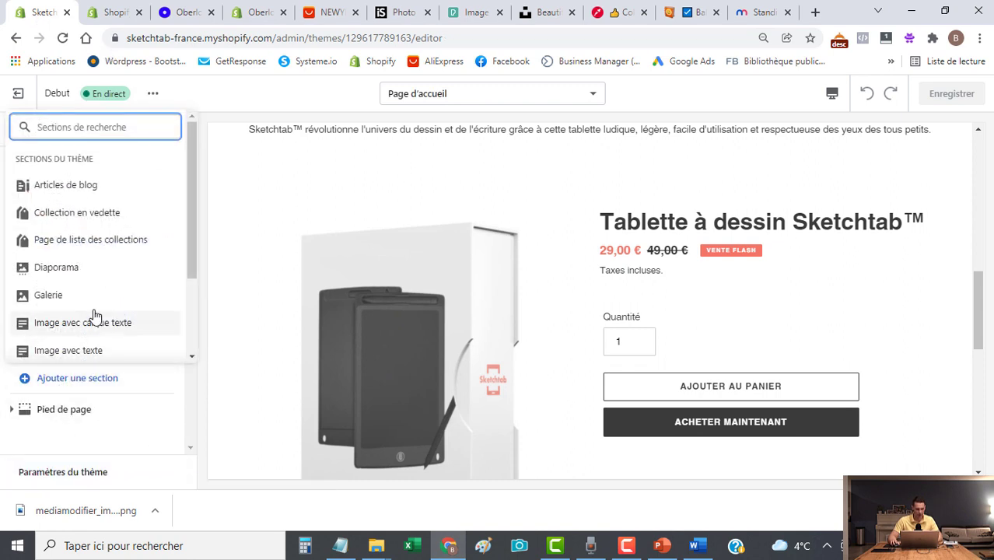
pyautogui.scroll(-3, 94, 315)
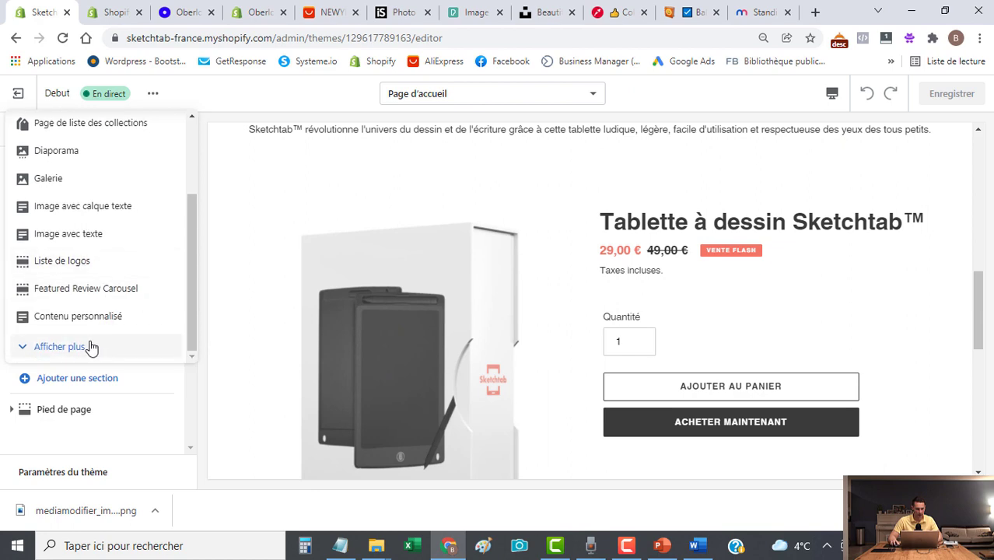
pyautogui.click(68, 296)
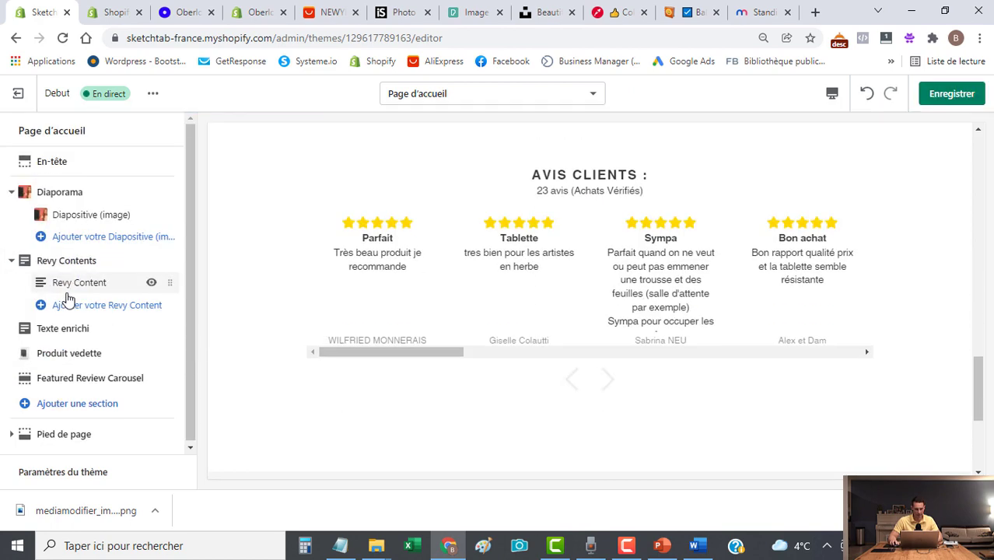
pyautogui.moveTo(422, 356); pyautogui.dragTo(393, 355)
pyautogui.scroll(2, 497, 399)
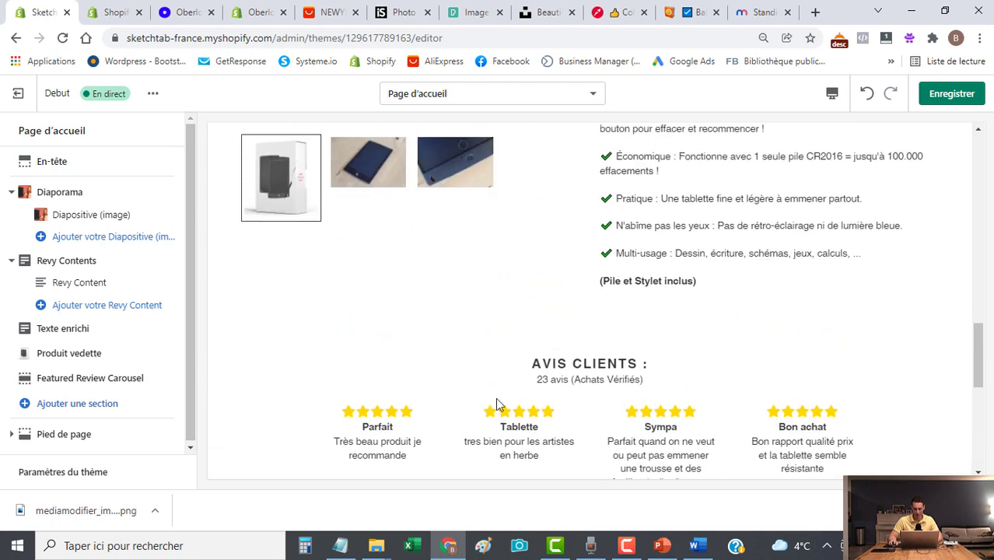
pyautogui.click(942, 98)
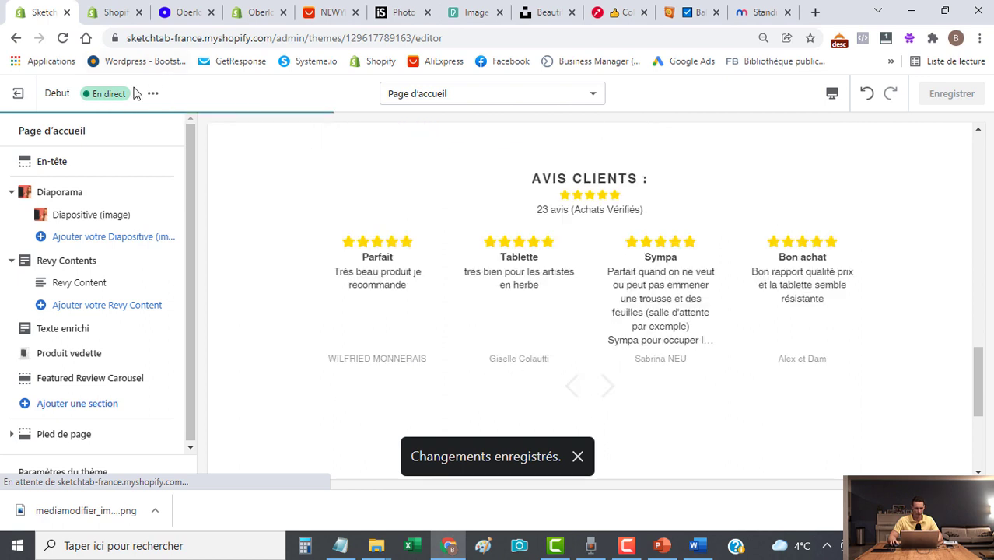
# Open Judge.me's Avis list and close the Écrire un avis form without submitting.
pyautogui.click(109, 12)
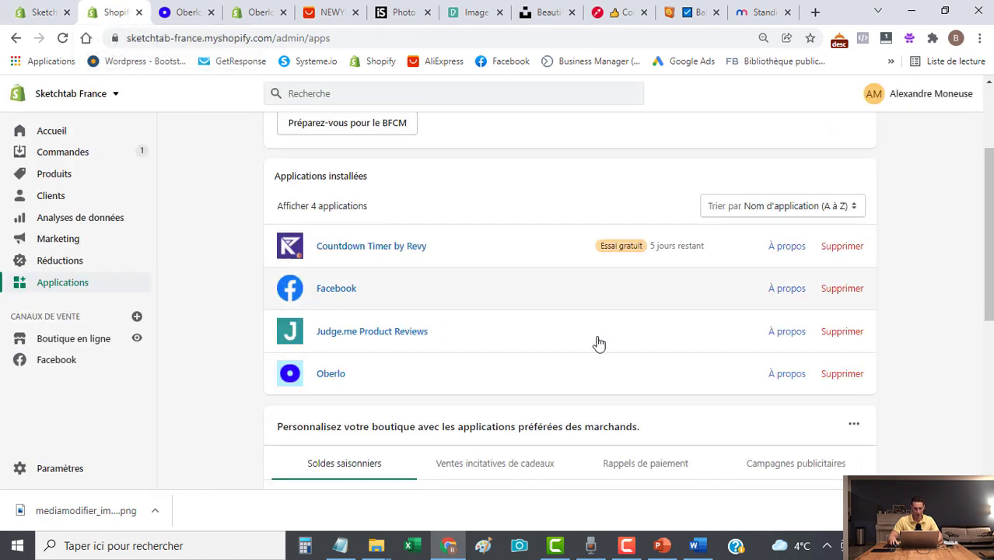
pyautogui.click(354, 333)
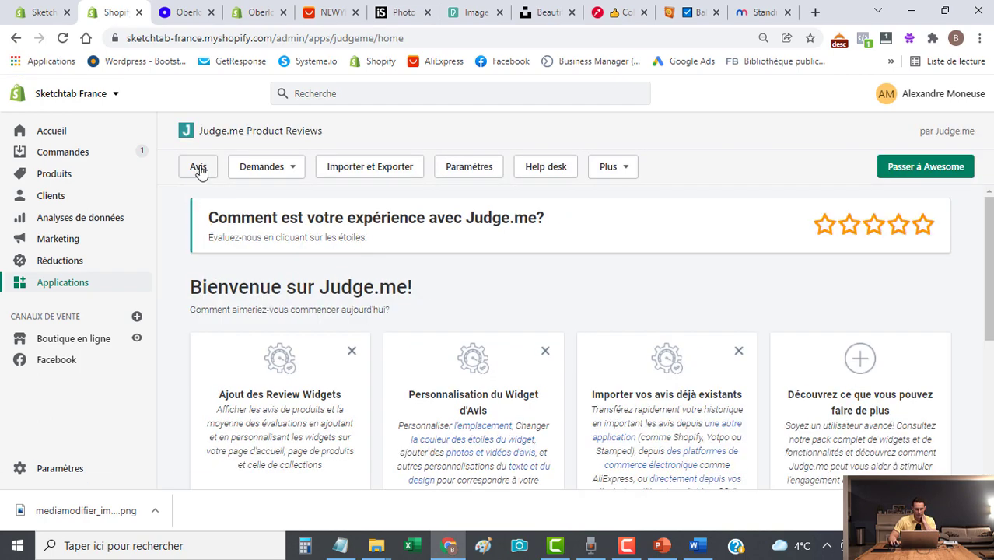
pyautogui.click(201, 169)
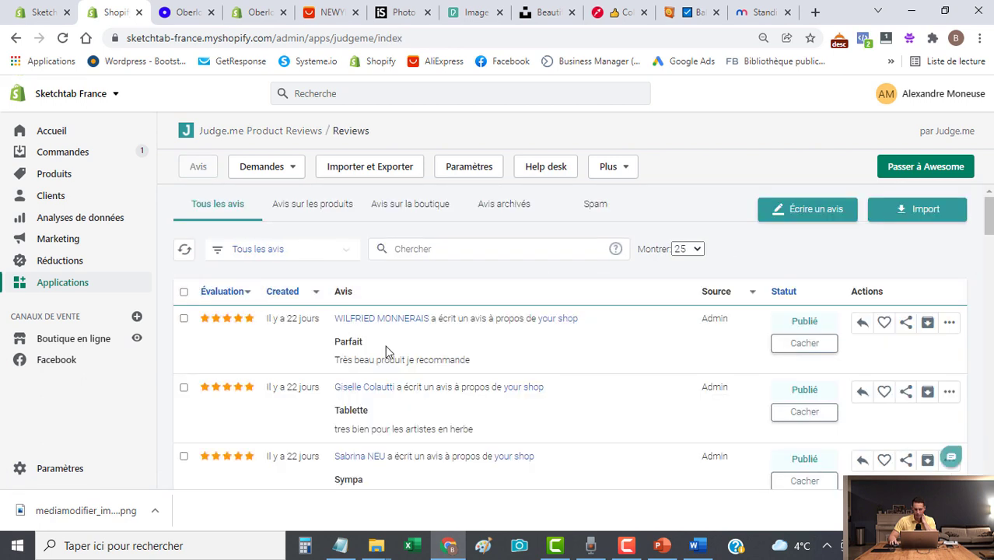
pyautogui.click(809, 218)
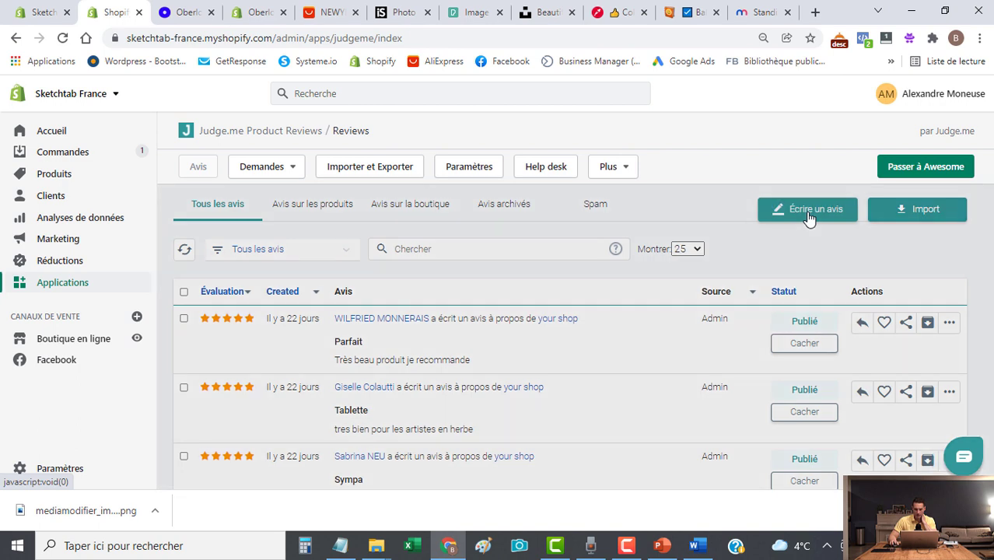
pyautogui.scroll(-1, 747, 278)
pyautogui.scroll(-1, 417, 252)
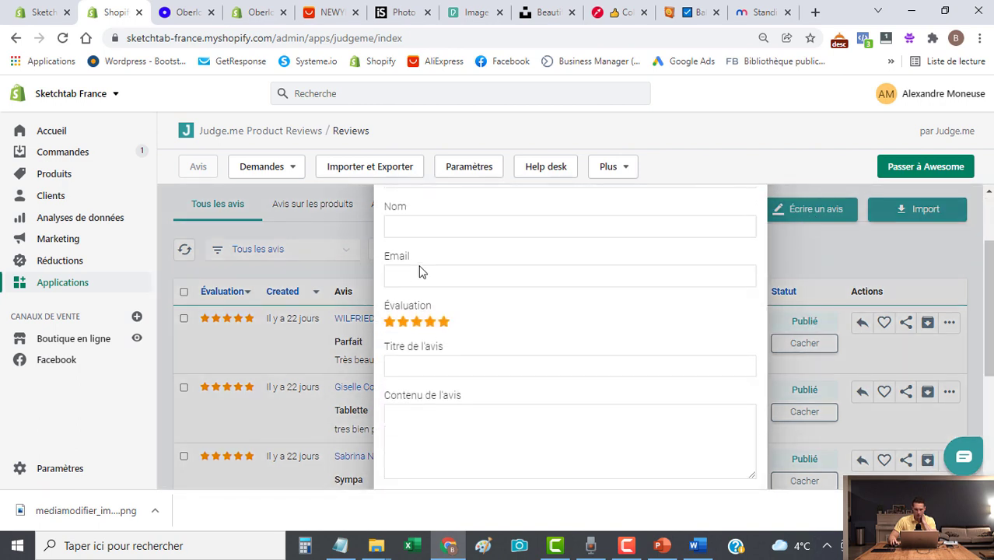
pyautogui.scroll(-3, 418, 343)
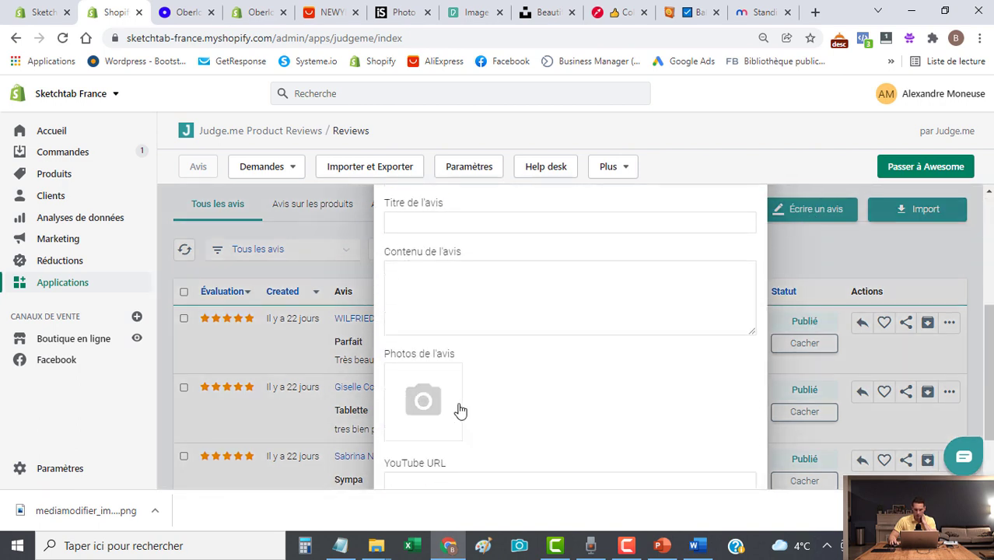
pyautogui.click(854, 245)
# Scroll the reviews, then advance the home page Avis clients carousel by one card.
pyautogui.scroll(-1, 992, 235)
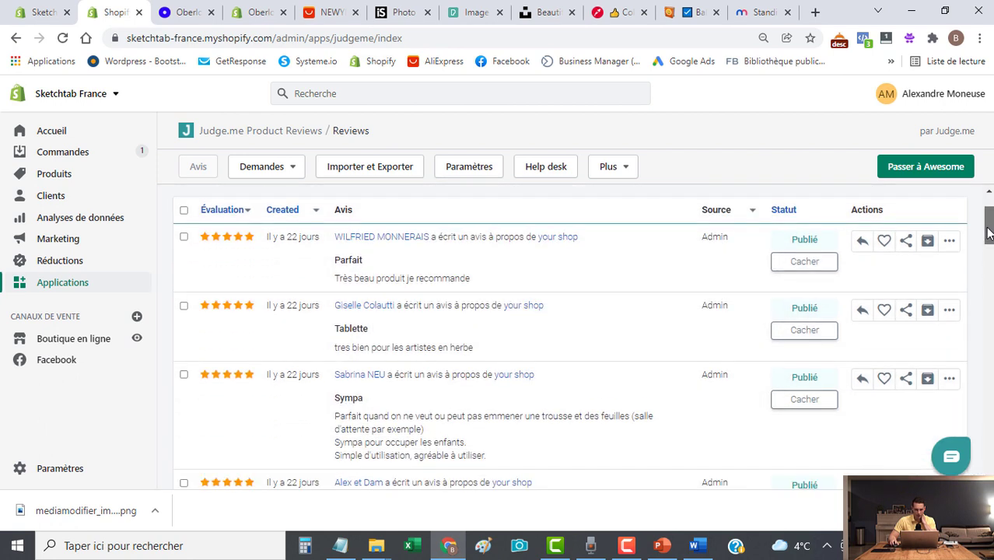
pyautogui.scroll(-4, 357, 284)
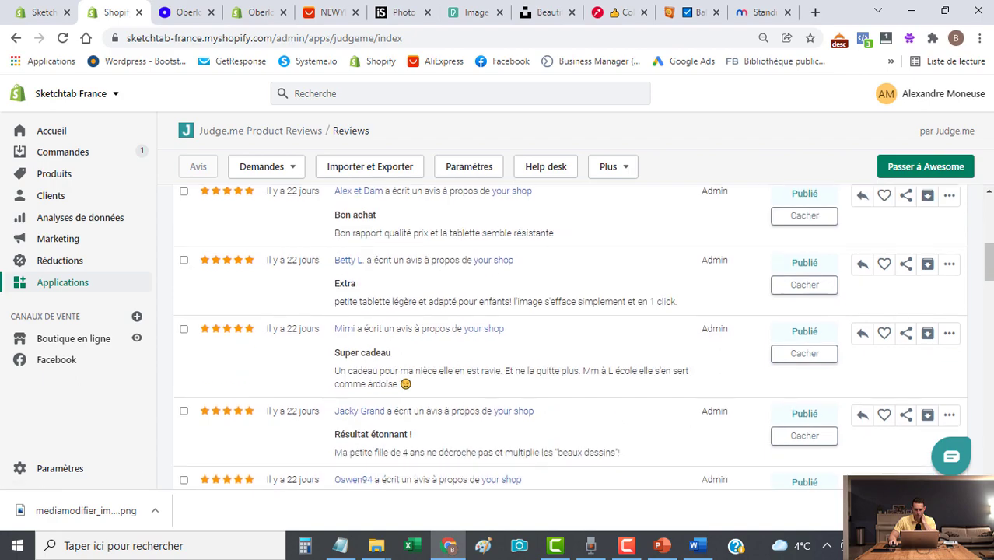
pyautogui.moveTo(990, 265); pyautogui.dragTo(990, 212)
pyautogui.click(35, 13)
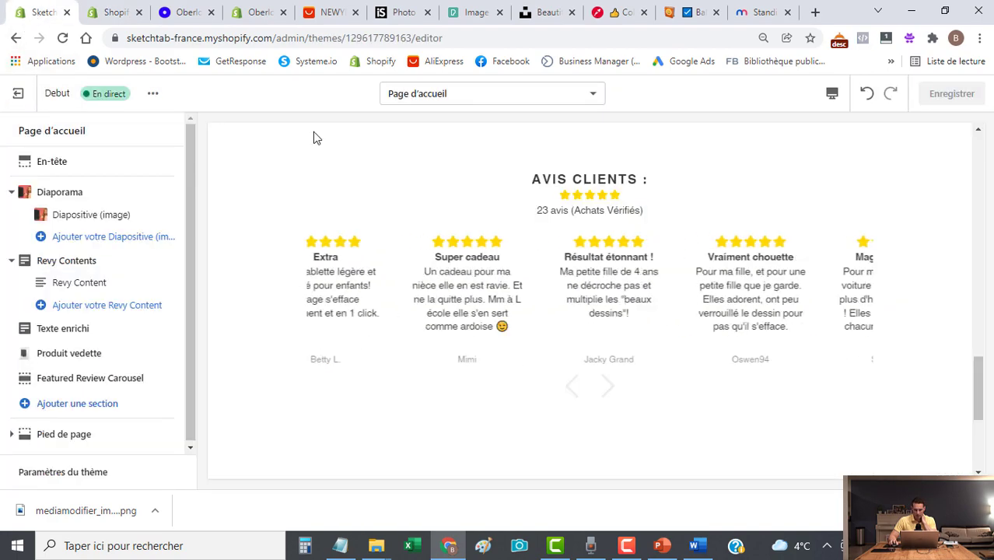
pyautogui.scroll(2, 728, 330)
pyautogui.scroll(-3, 984, 358)
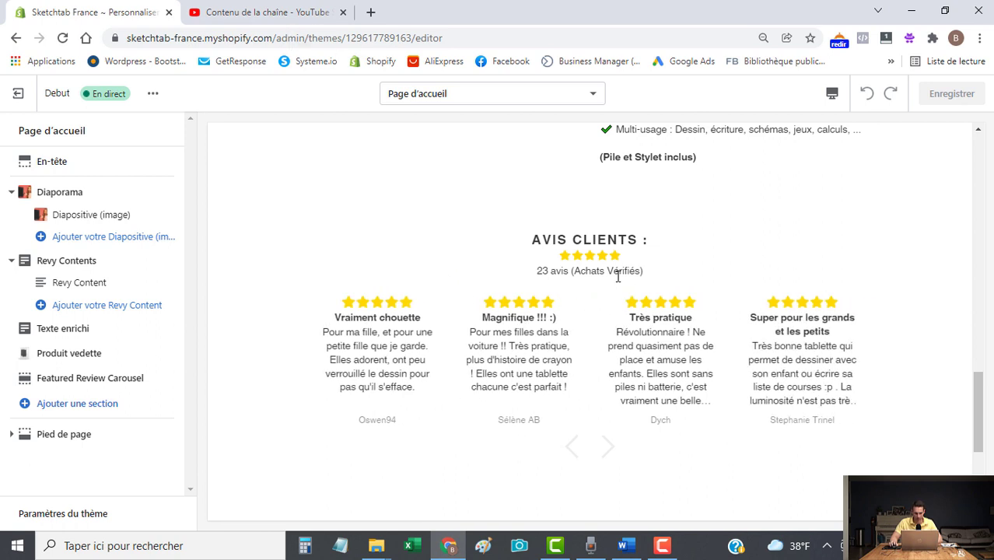
pyautogui.scroll(-1, 672, 302)
pyautogui.click(602, 371)
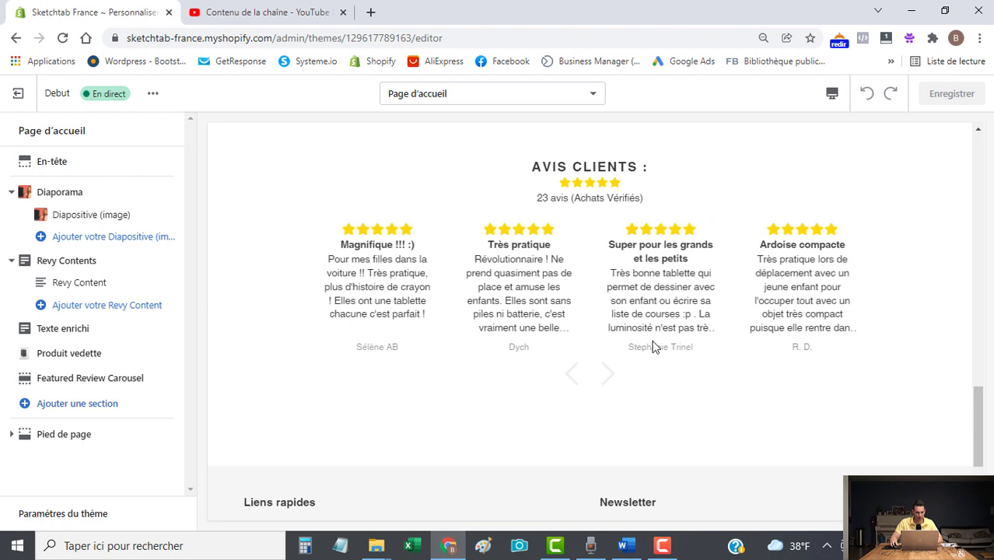
# Open the Sketchtab presentation video's details and watch it on YouTube at lower volume.
pyautogui.click(266, 12)
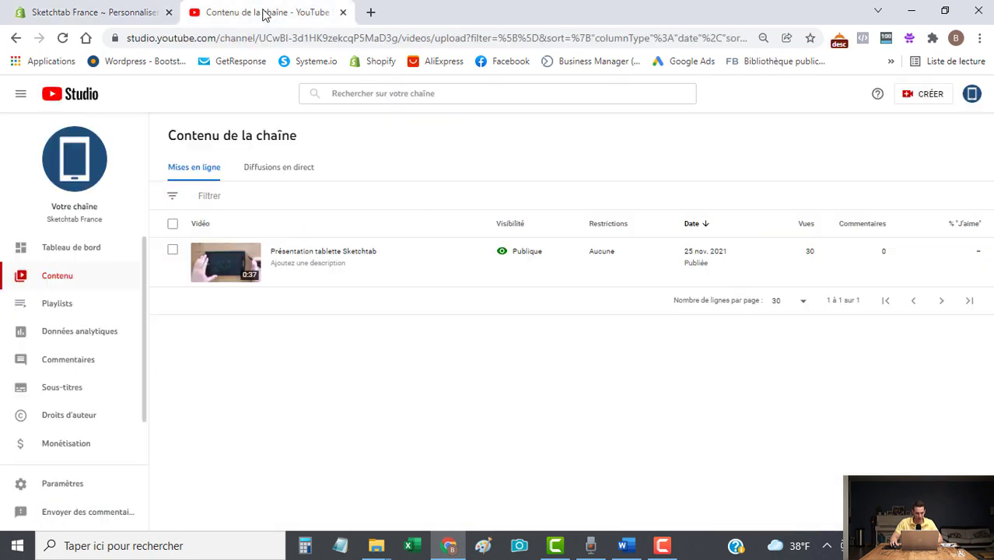
pyautogui.moveTo(256, 278)
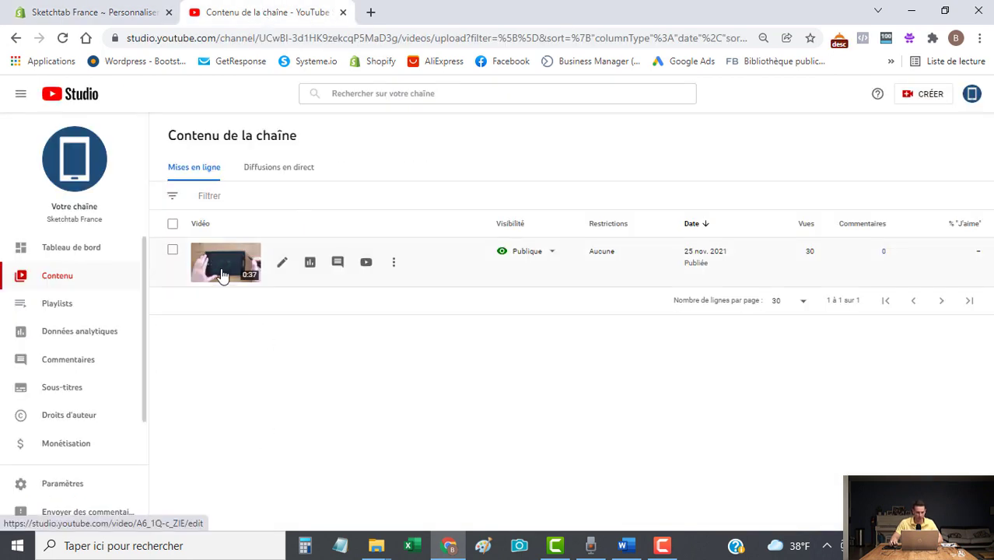
pyautogui.click(230, 265)
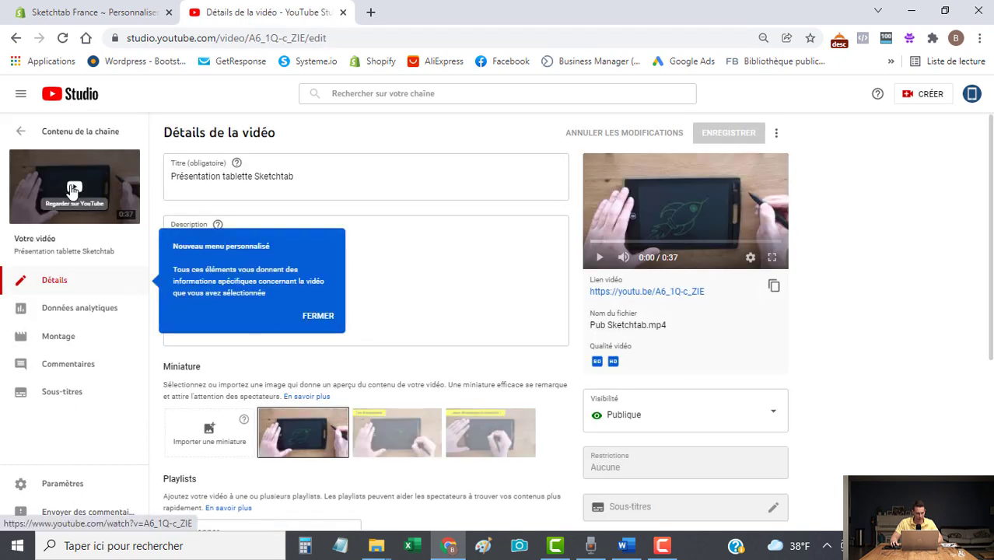
pyautogui.click(73, 190)
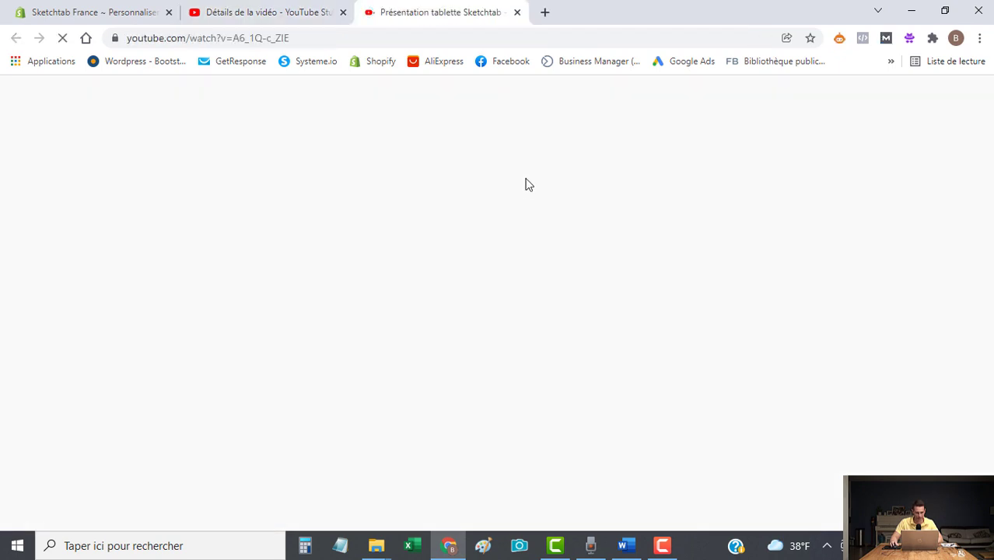
pyautogui.press('XF86AudioLowerVolume')
pyautogui.press('XF86AudioLowerVolume')
pyautogui.press('XF86AudioLowerVolume')
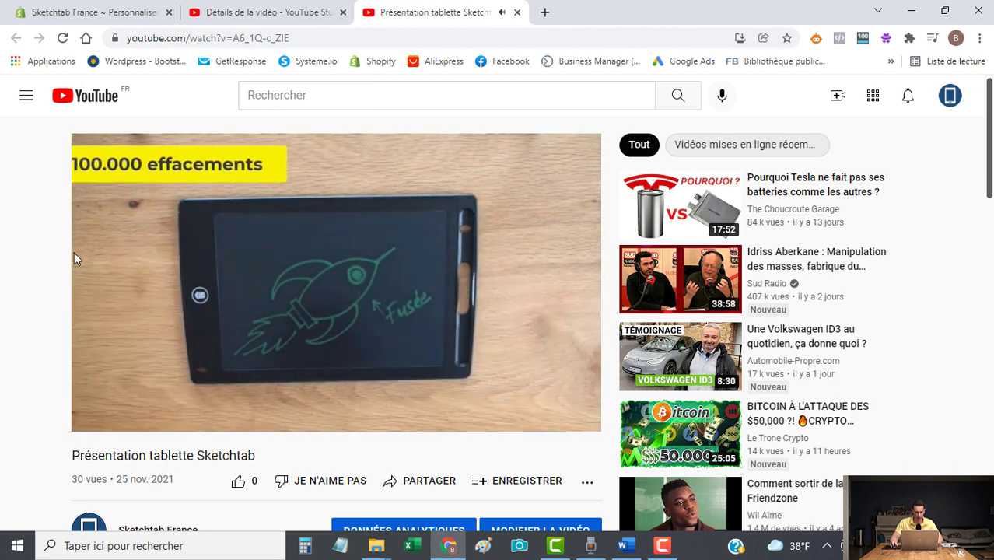
pyautogui.hotkey('ctrl', 'w')
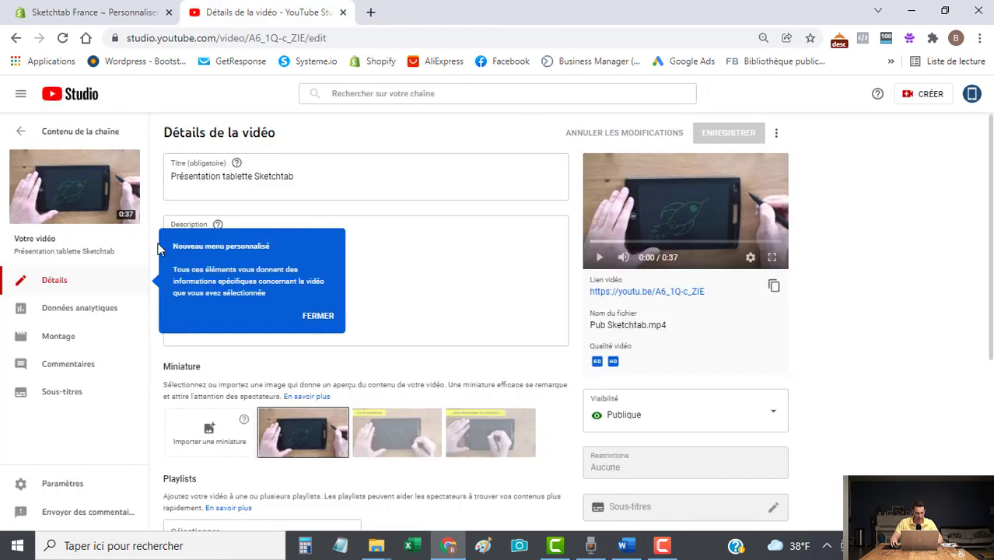
# Copy the video's share link from the channel content list and return to the theme editor.
pyautogui.click(16, 37)
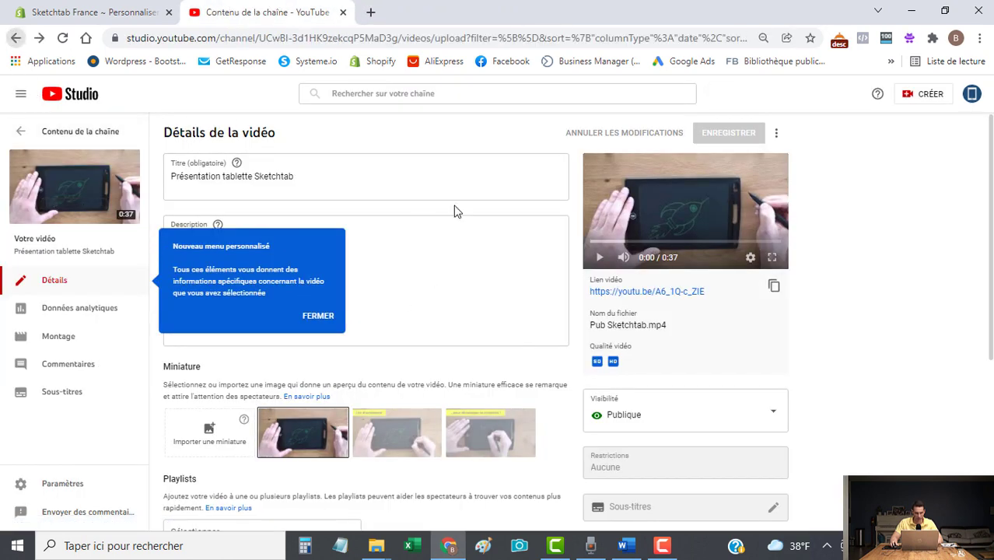
pyautogui.click(393, 257)
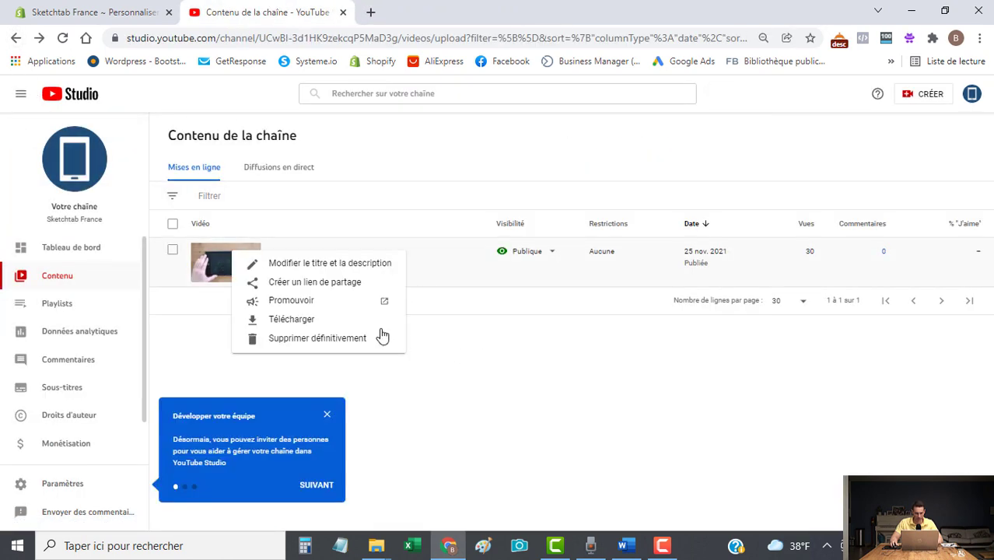
pyautogui.click(319, 286)
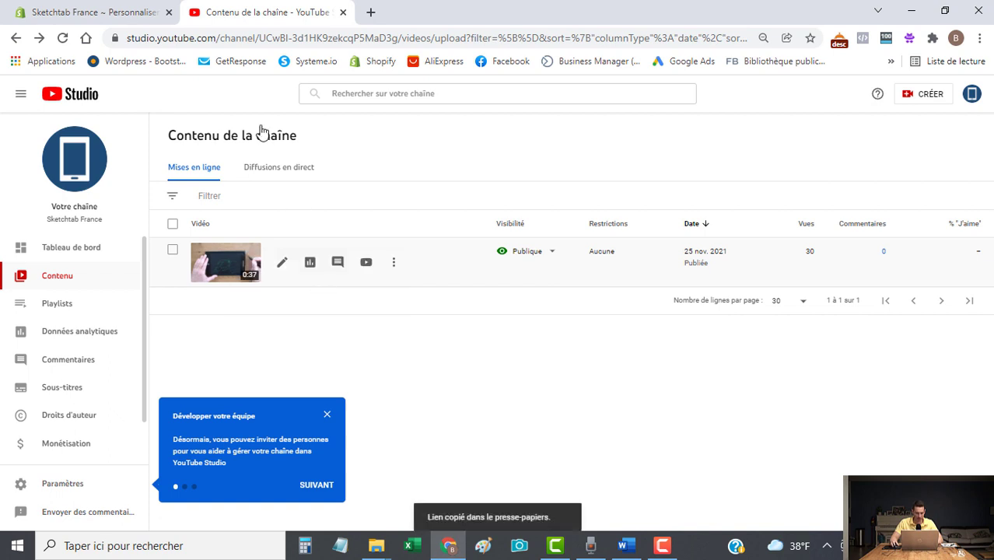
pyautogui.click(78, 12)
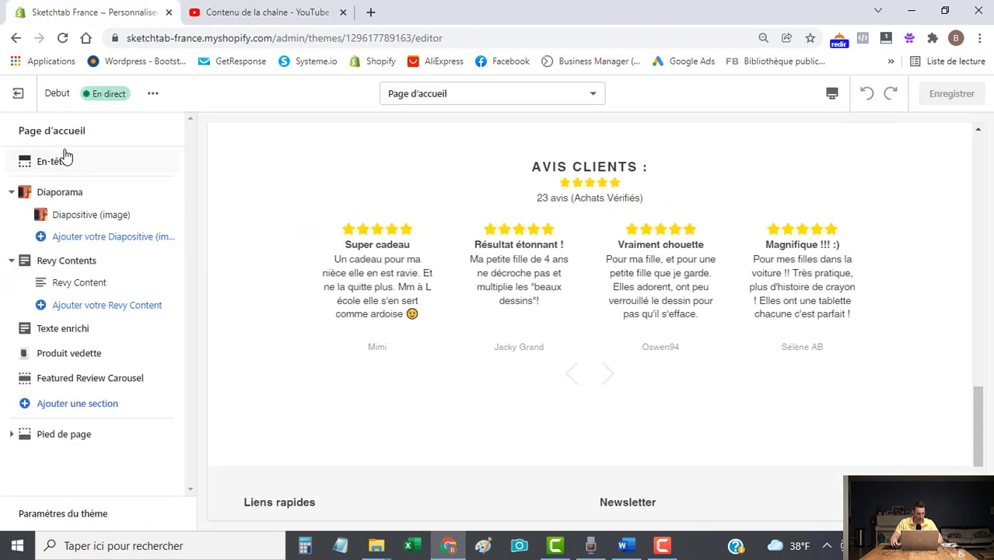
# Add a Vidéo section to the home page and paste the Sketchtab YouTube link into it.
pyautogui.click(74, 406)
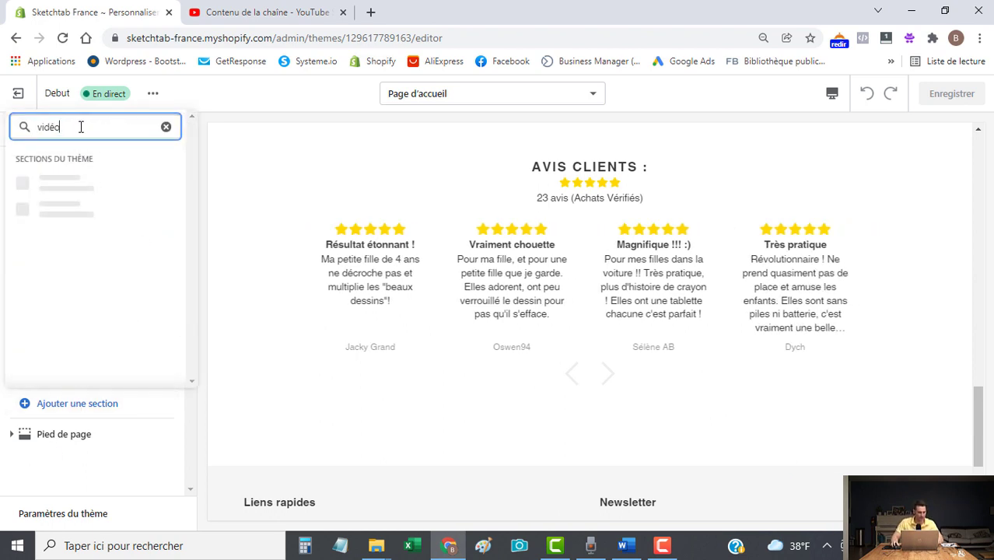
pyautogui.click(48, 185)
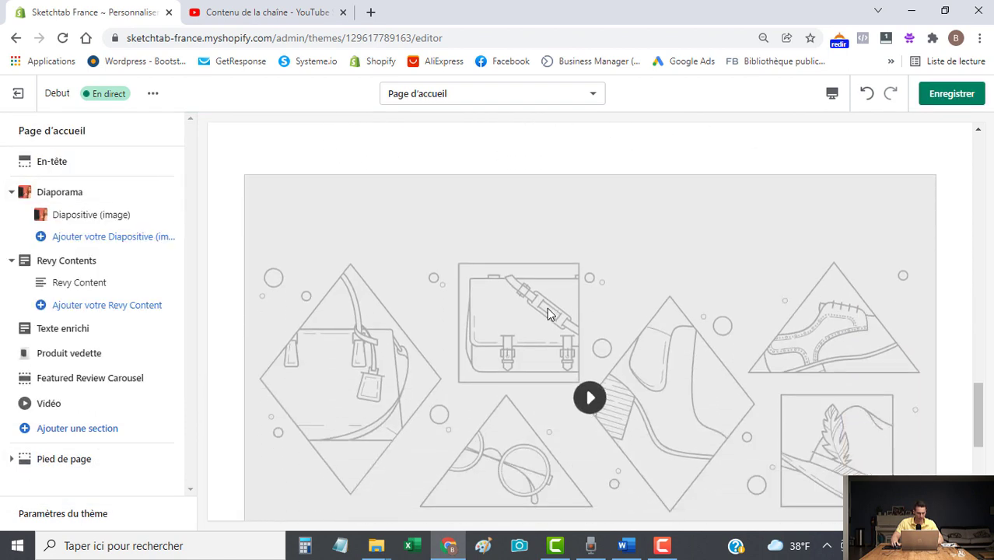
pyautogui.click(44, 407)
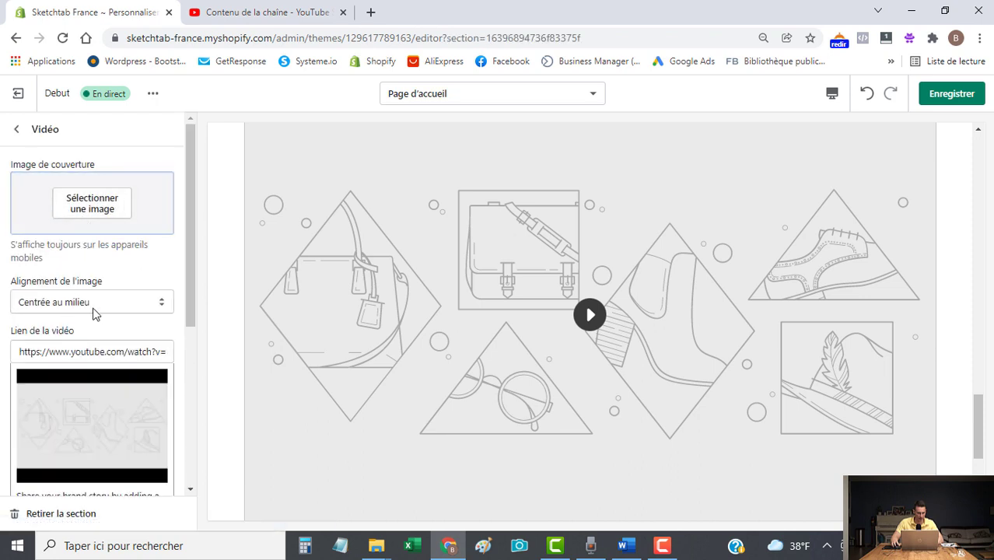
pyautogui.scroll(-1, 93, 310)
pyautogui.click(87, 279)
pyautogui.hotkey('ctrl', 'a')
pyautogui.write('https://youtu.be/A6_1Q-c_ZIE')
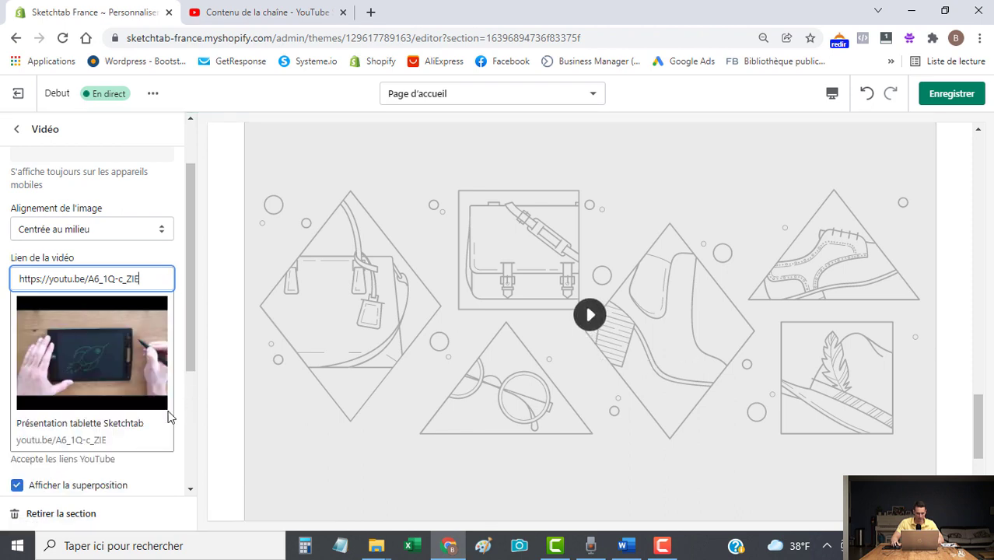
# Turn off the video overlay and bring up the image library for the cover.
pyautogui.scroll(-2, 148, 477)
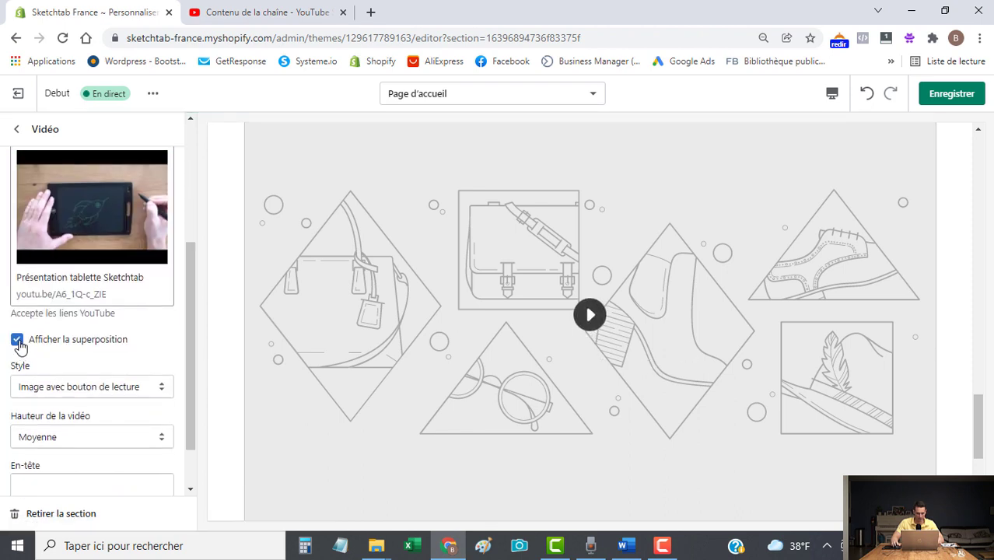
pyautogui.click(17, 340)
pyautogui.scroll(2, 148, 396)
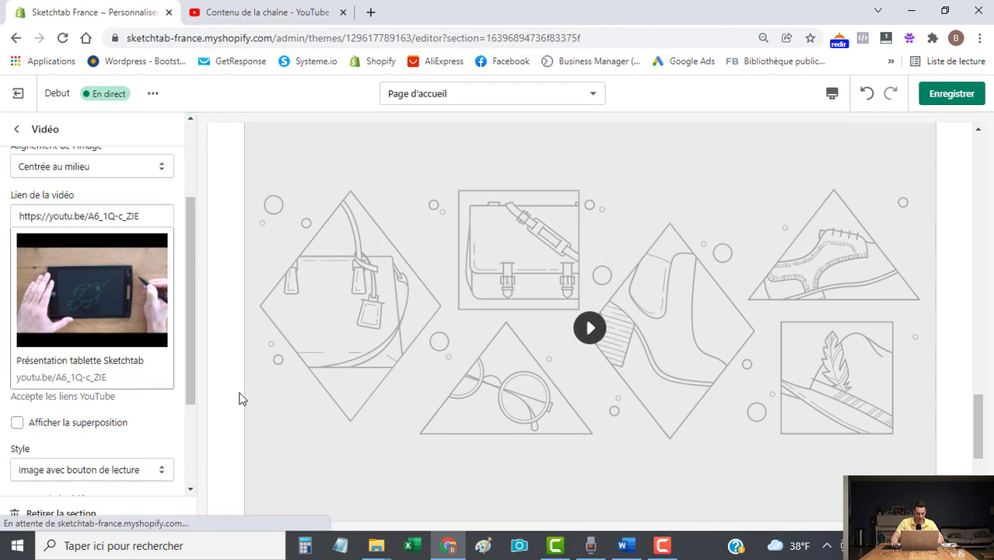
pyautogui.scroll(1, 409, 391)
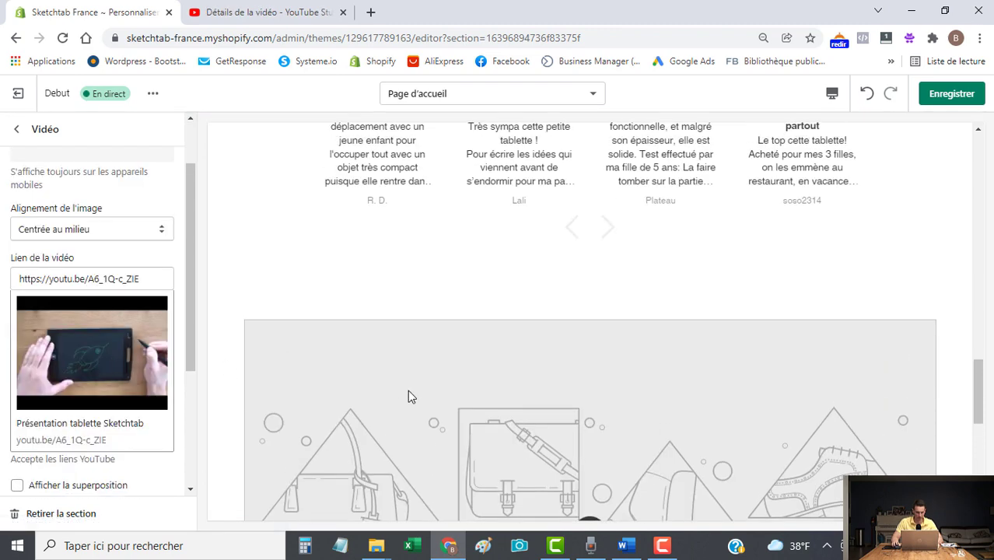
pyautogui.scroll(-3, 408, 390)
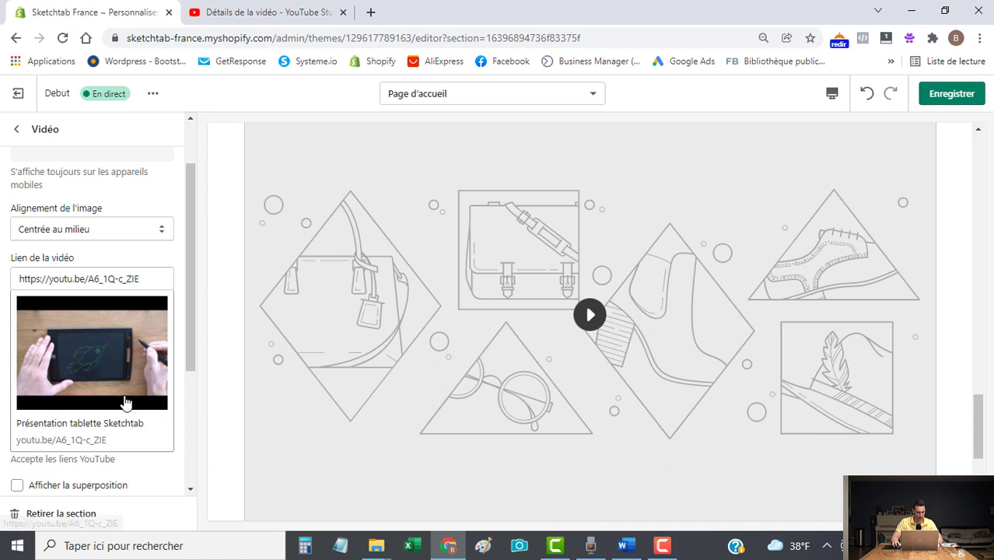
pyautogui.scroll(1, 126, 402)
pyautogui.click(91, 203)
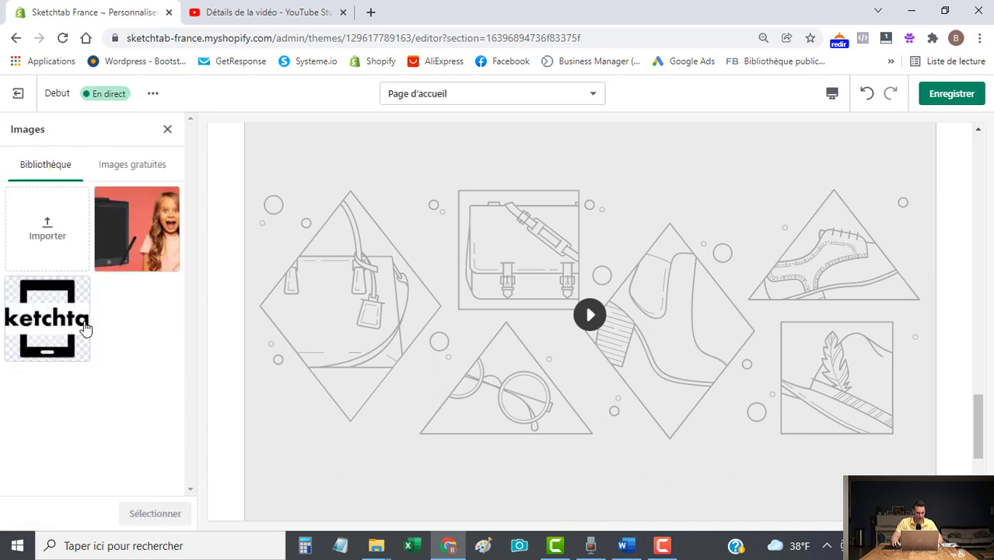
# Upload the Miniature image file and use it as the video's cover image.
pyautogui.click(52, 229)
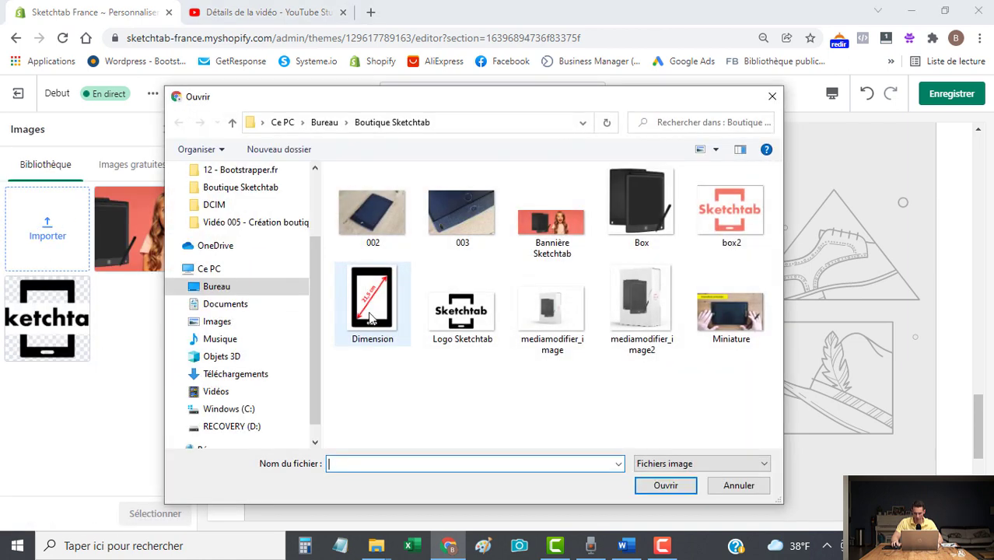
pyautogui.click(730, 311)
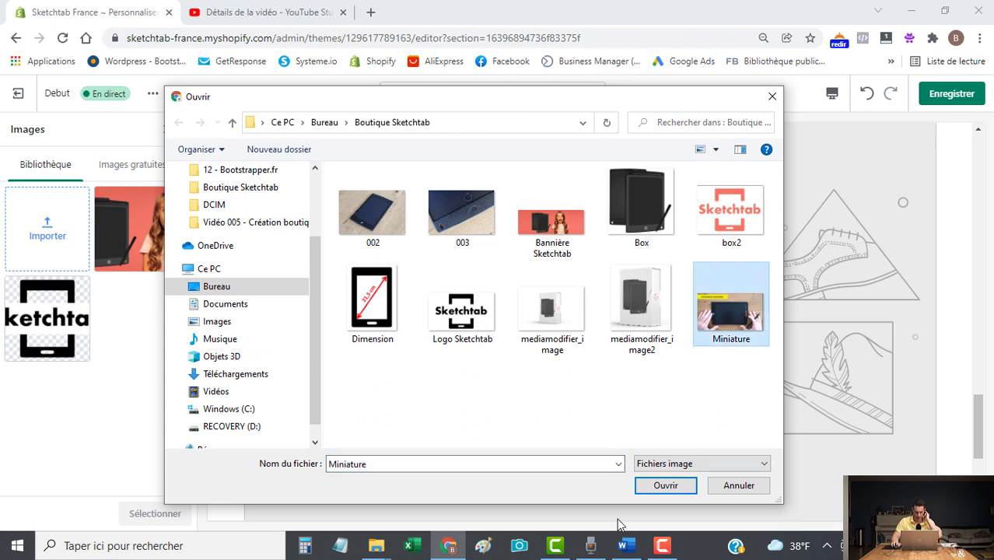
pyautogui.click(660, 492)
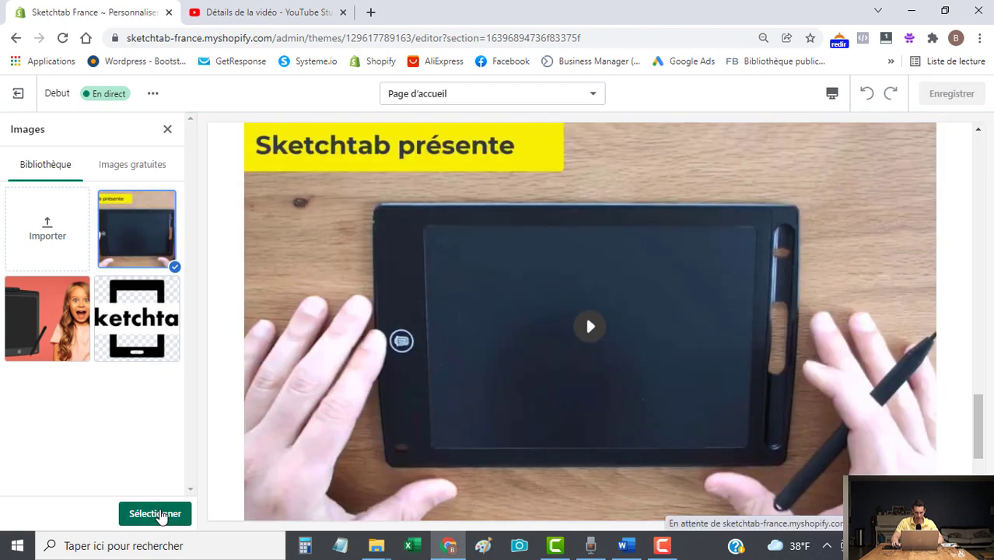
pyautogui.click(160, 515)
pyautogui.scroll(3, 596, 382)
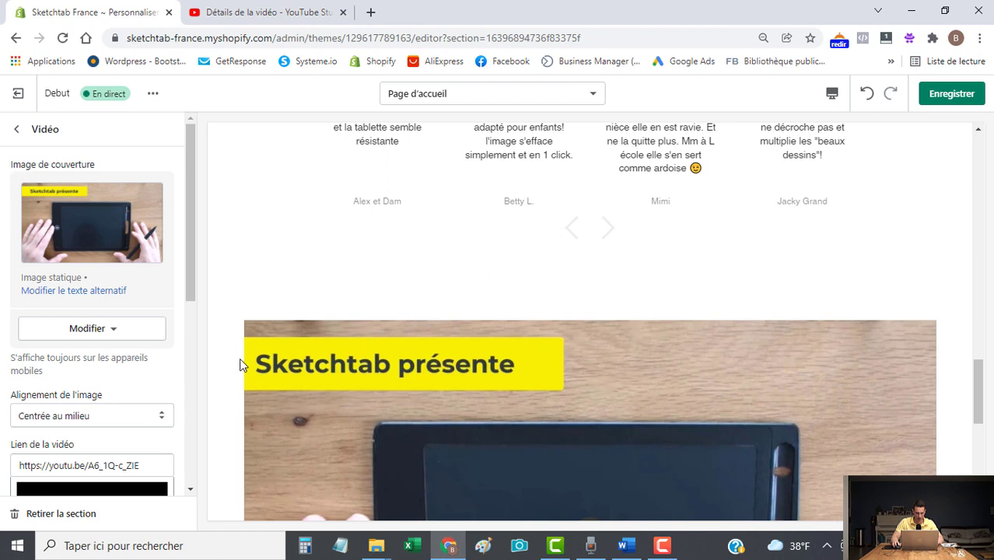
pyautogui.moveTo(190, 256); pyautogui.dragTo(156, 441)
# Set the video section heading to 'Démonstration :' and save the home page.
pyautogui.click(121, 421)
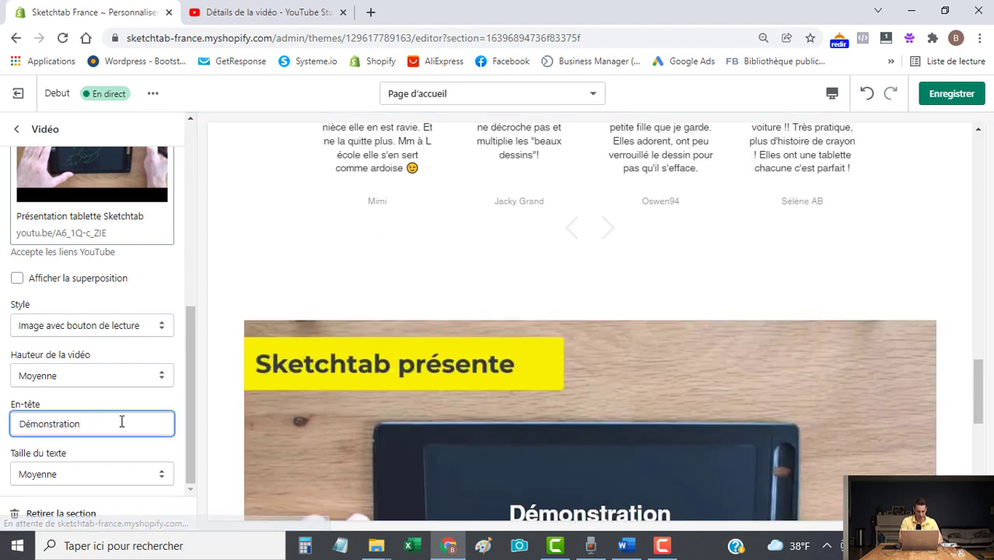
pyautogui.write(':')
pyautogui.press('BackSpace')
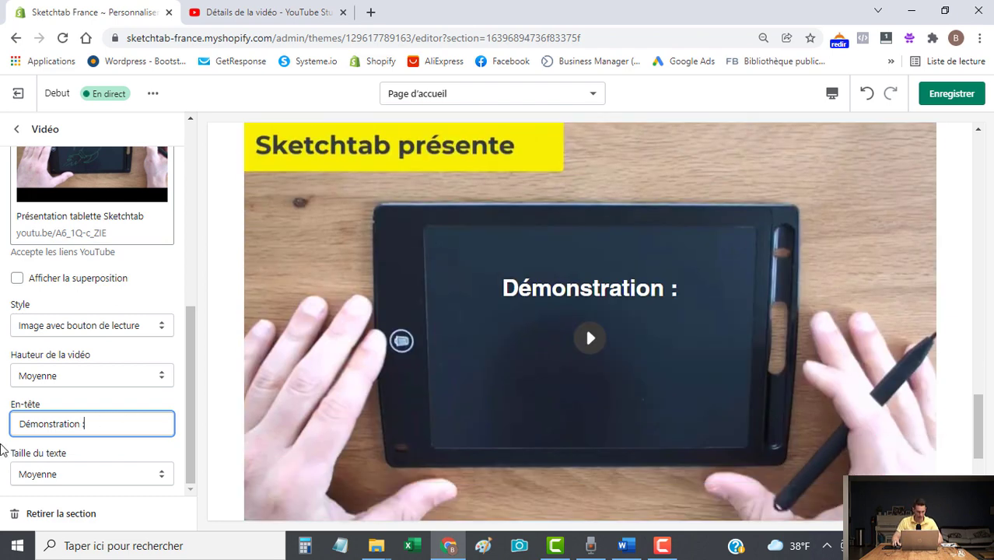
pyautogui.click(91, 493)
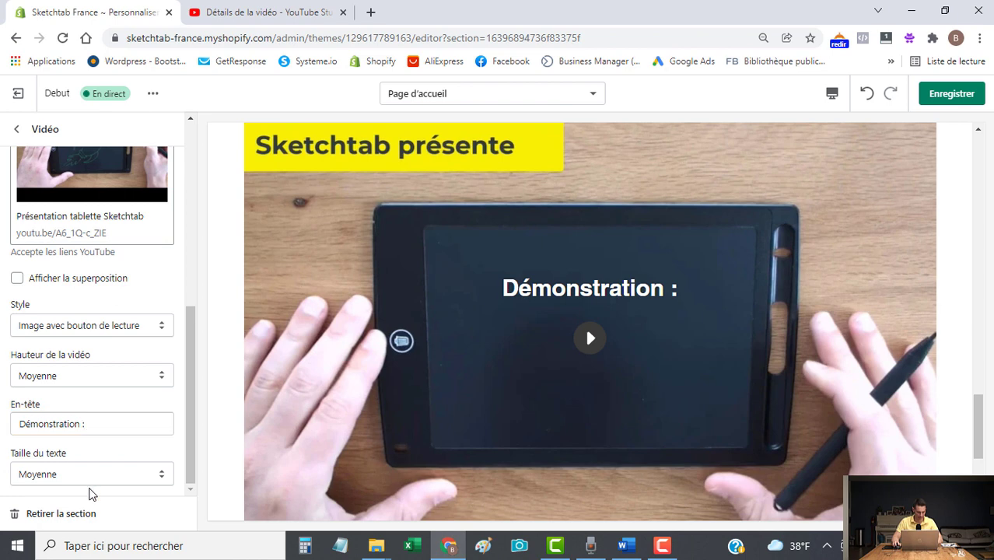
pyautogui.click(951, 94)
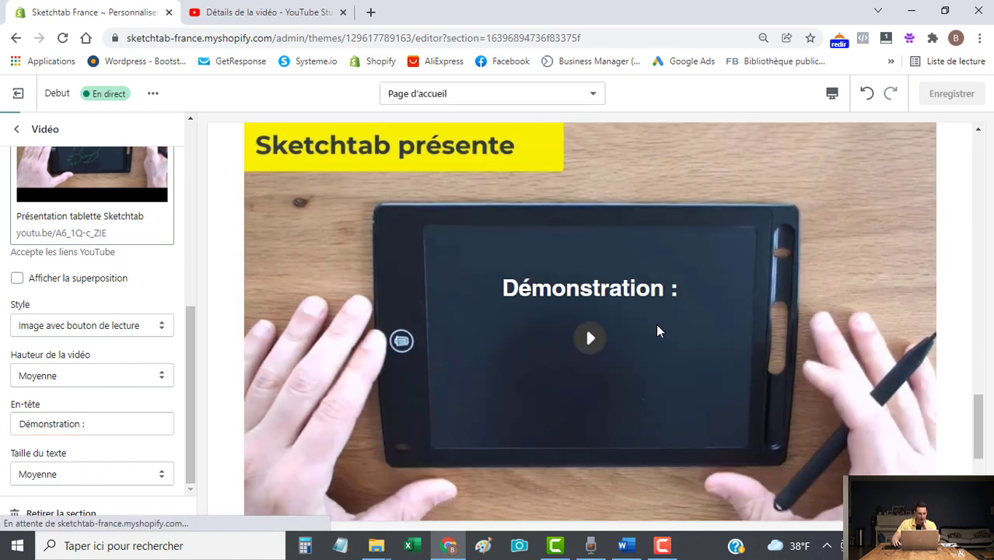
pyautogui.click(17, 129)
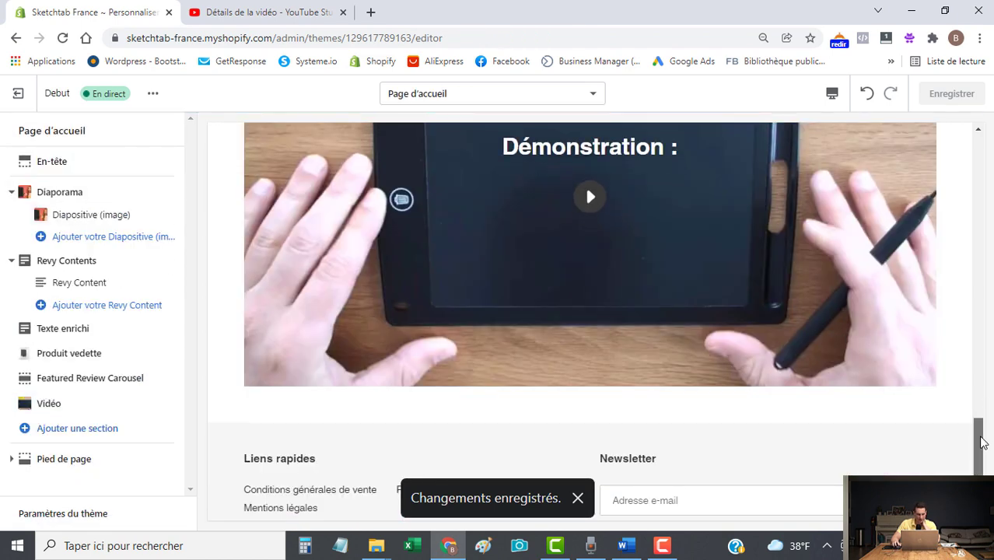
# Add an Image avec texte section to the home page.
pyautogui.scroll(-1, 982, 440)
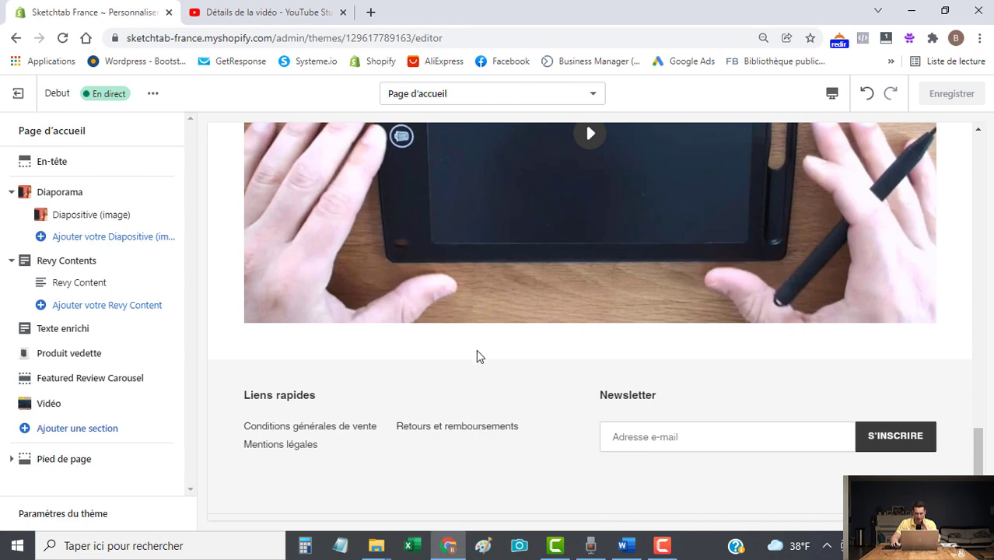
pyautogui.moveTo(981, 463); pyautogui.dragTo(992, 343)
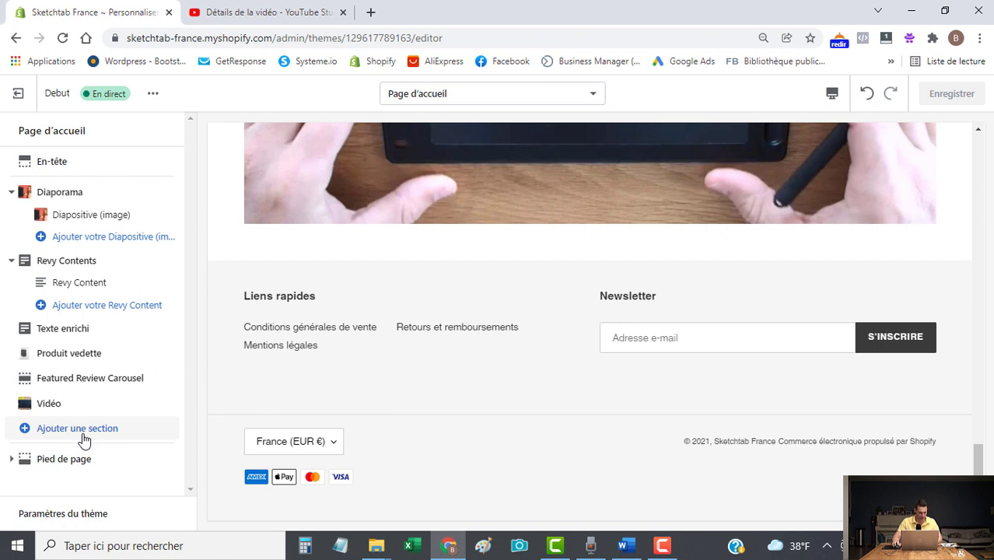
pyautogui.click(84, 441)
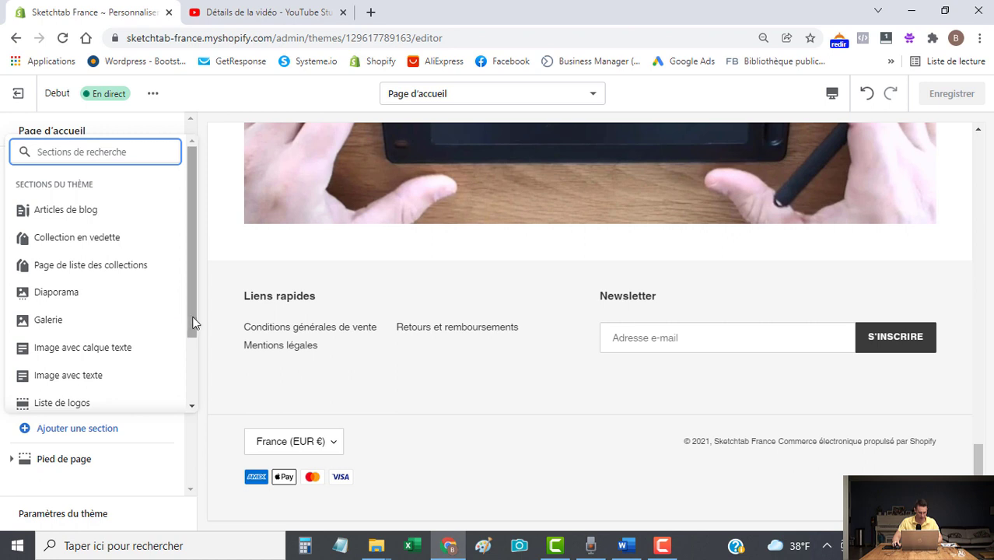
pyautogui.moveTo(192, 319); pyautogui.dragTo(187, 343)
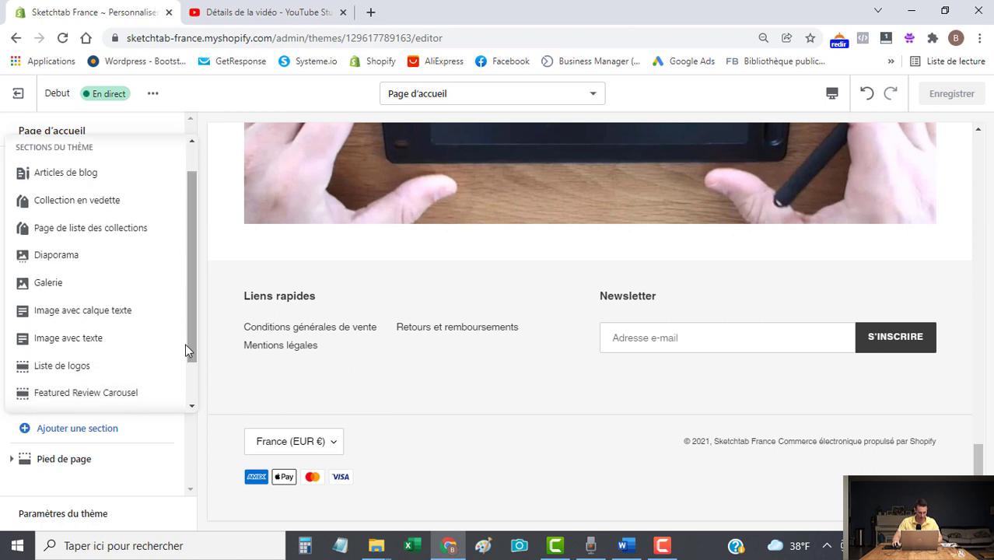
pyautogui.click(70, 340)
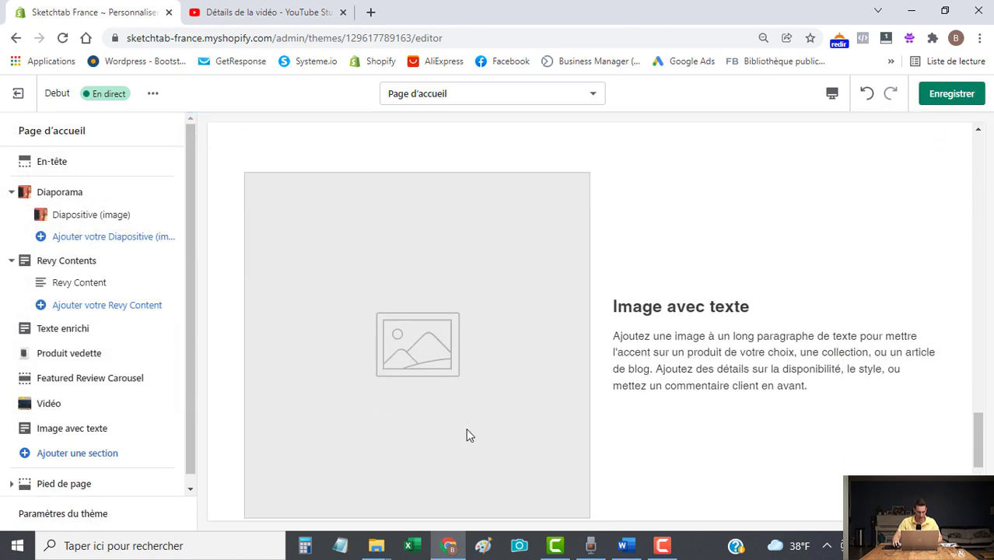
pyautogui.click(83, 420)
# Upload the Dimension image file and use it in the Image avec texte section.
pyautogui.click(92, 204)
pyautogui.click(48, 238)
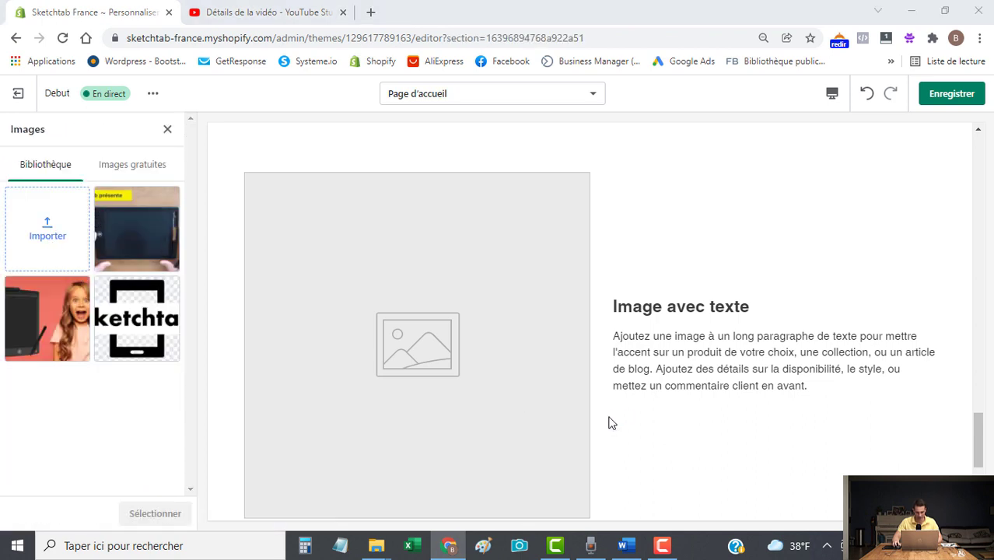
pyautogui.click(408, 325)
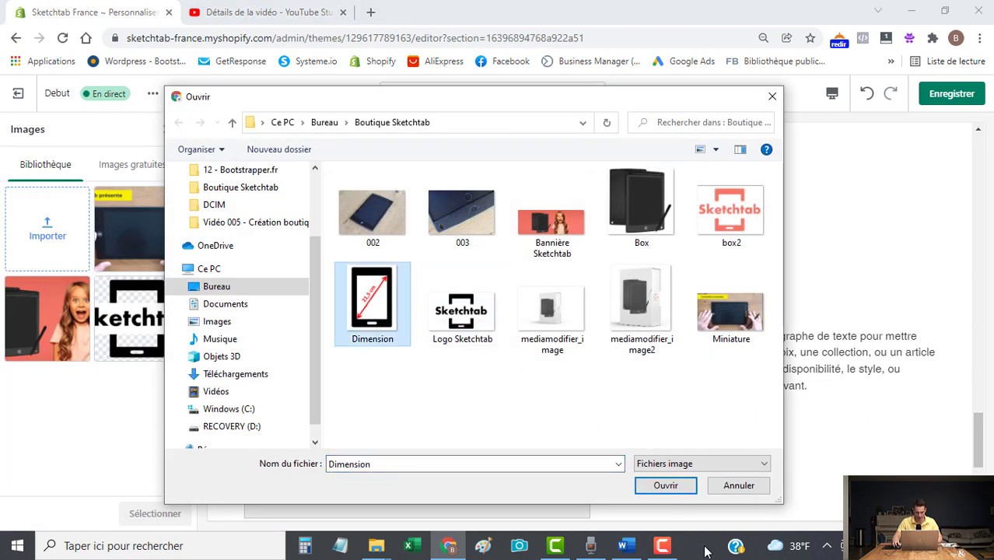
pyautogui.click(658, 484)
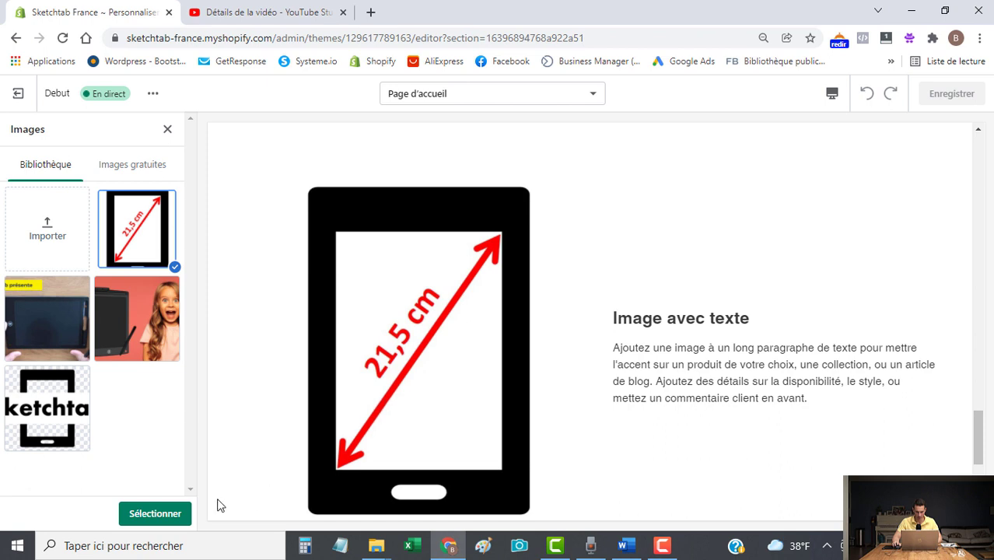
pyautogui.click(145, 517)
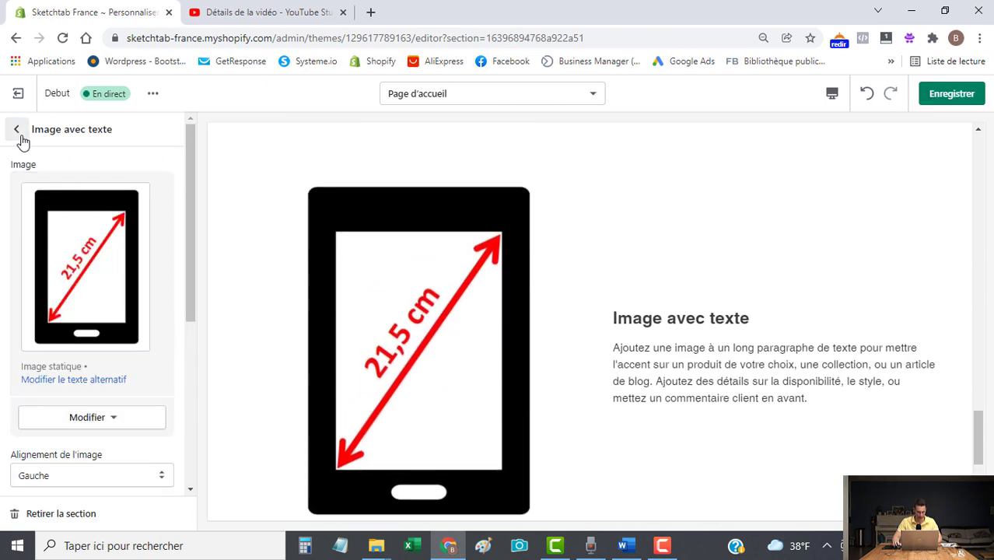
# Replace the section heading with 'Caractéristiques techniques'.
pyautogui.scroll(-3, 86, 284)
pyautogui.scroll(-1, 106, 386)
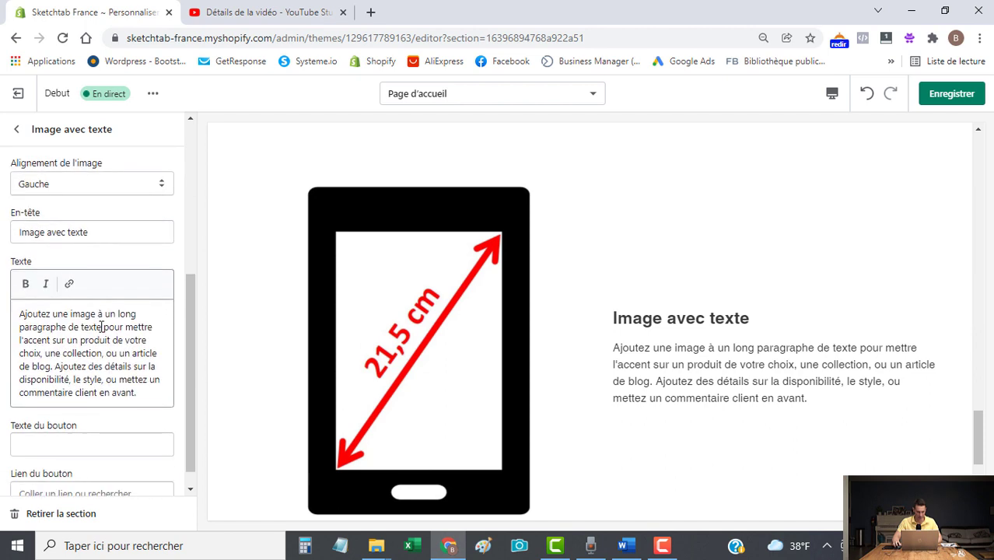
pyautogui.tripleClick(133, 232)
pyautogui.write('C')
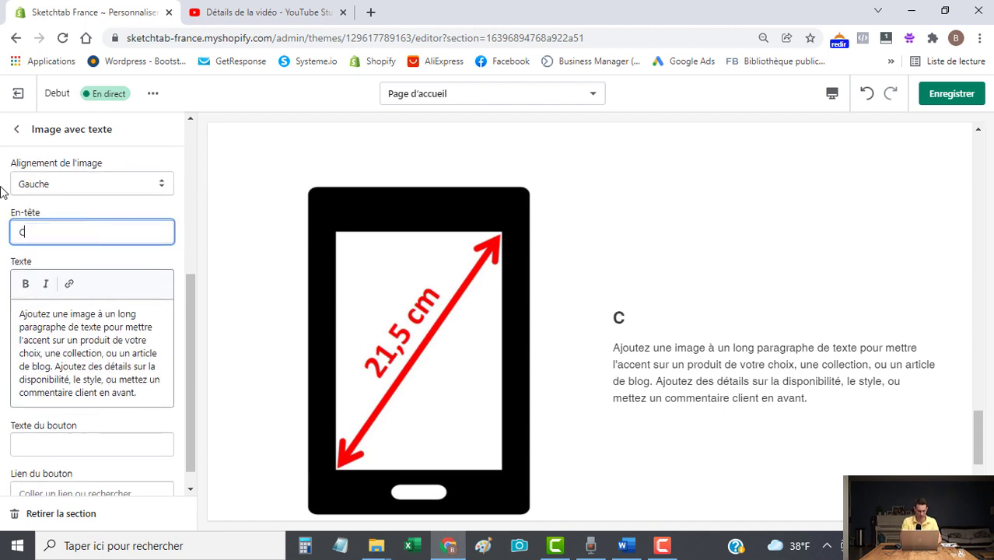
pyautogui.write('aractéristiques')
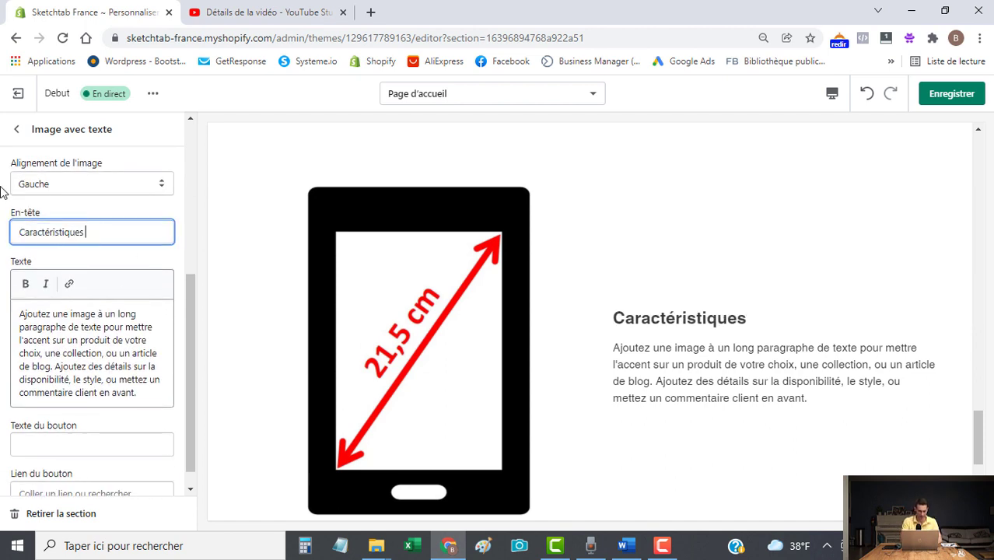
pyautogui.write(' techniques')
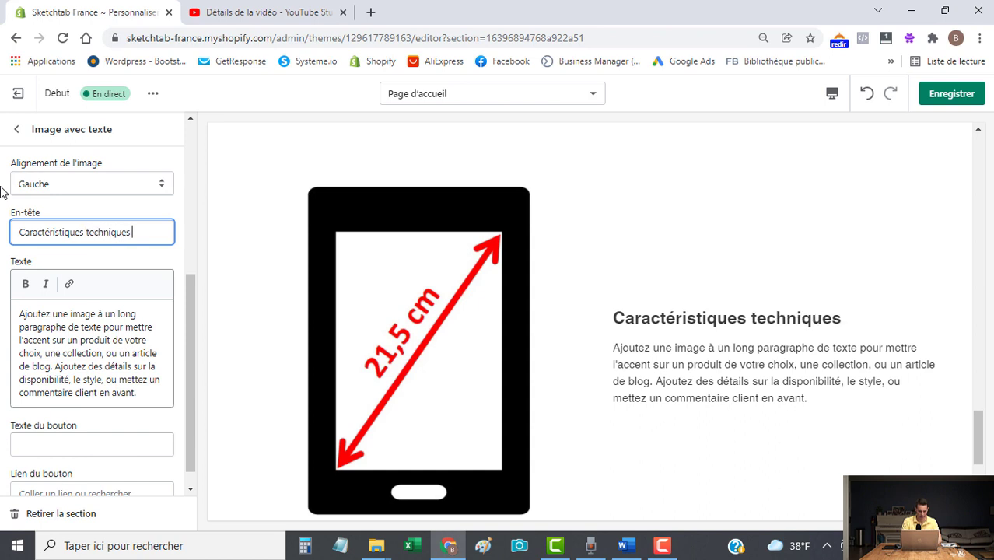
pyautogui.hotkey('alt', 'Tab')
# Paste the five spec bullets from Word over the section's placeholder text and save.
pyautogui.moveTo(440, 422); pyautogui.dragTo(311, 316)
pyautogui.hotkey('ctrl', 'c')
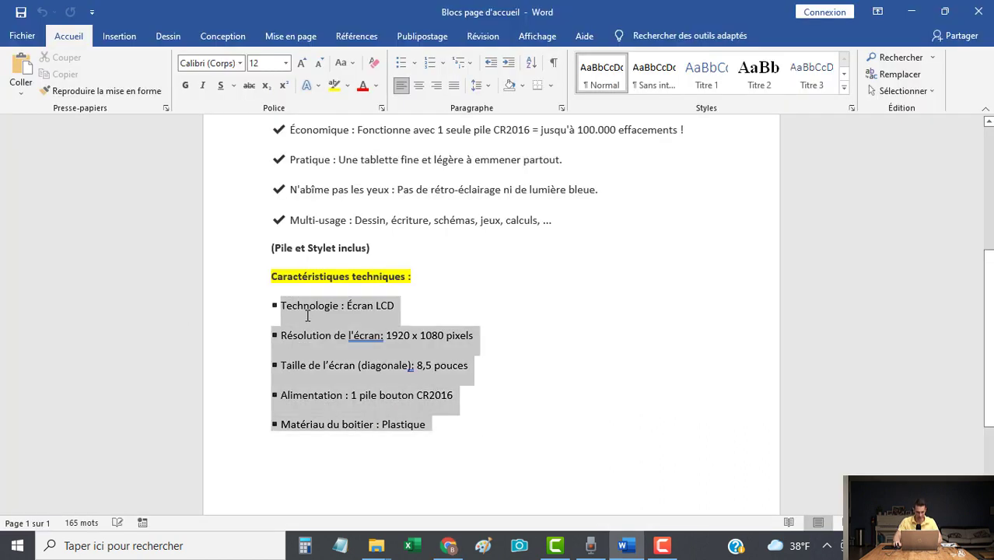
pyautogui.moveTo(251, 315); pyautogui.dragTo(244, 322)
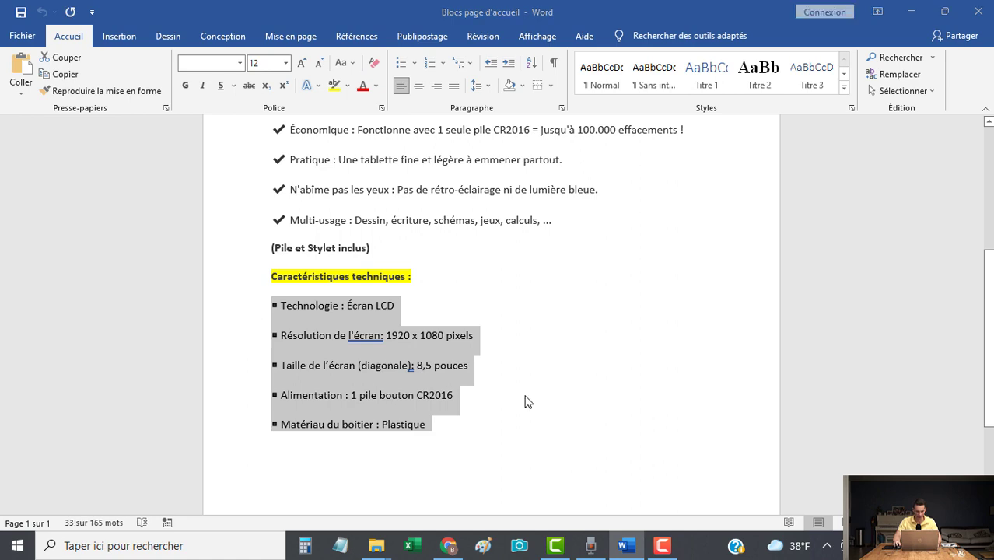
pyautogui.hotkey('alt', 'Tab')
pyautogui.click(108, 342)
pyautogui.hotkey('ctrl', 'a')
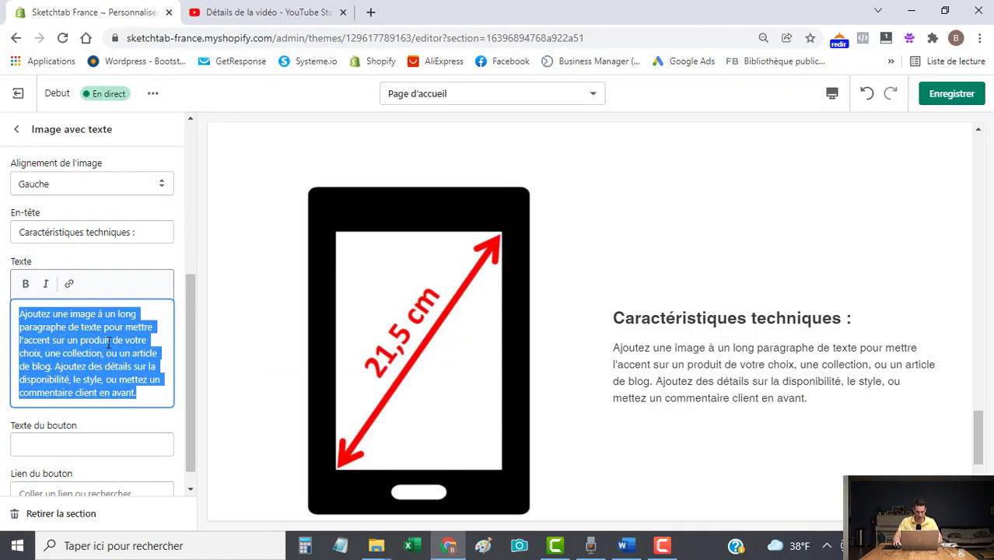
pyautogui.hotkey('ctrl', 'v')
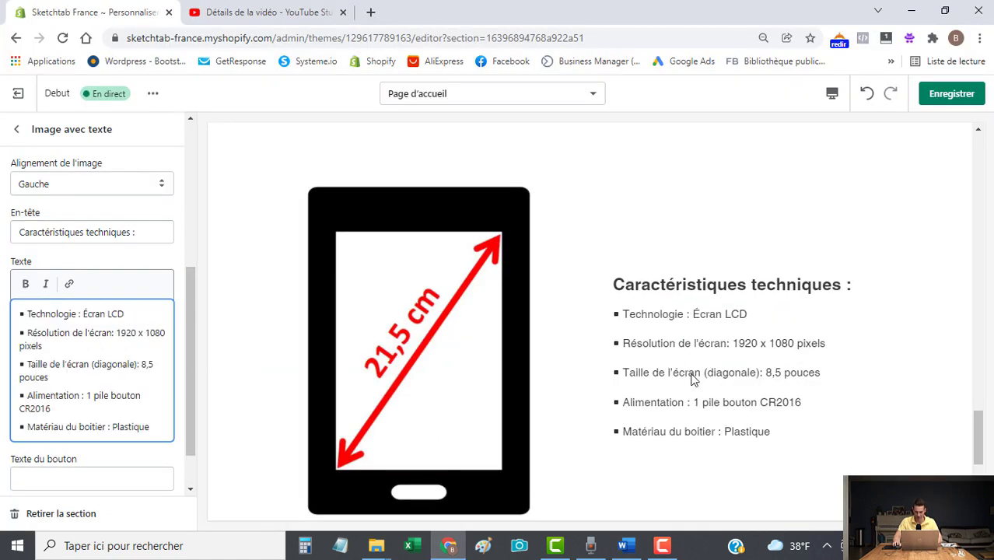
pyautogui.scroll(-1, 690, 369)
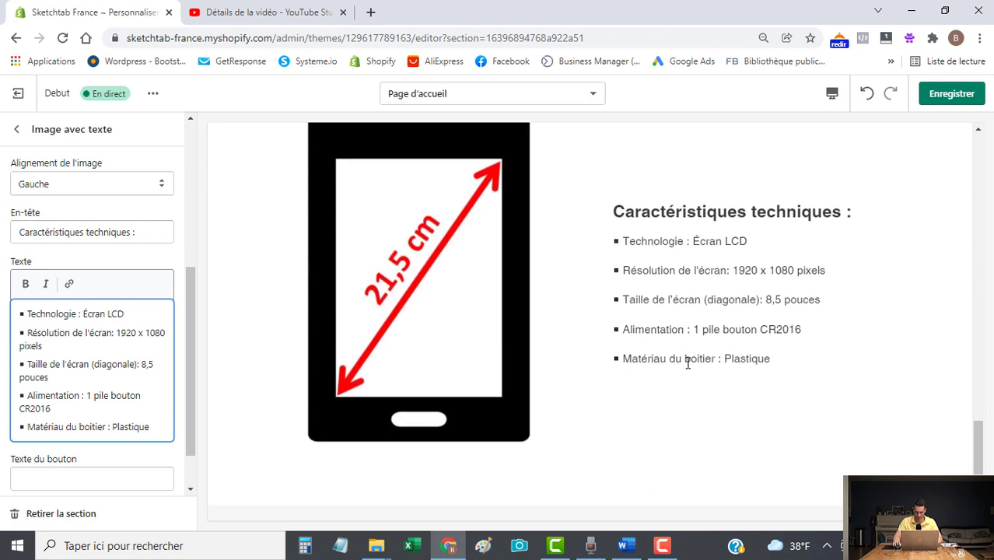
pyautogui.scroll(1, 670, 389)
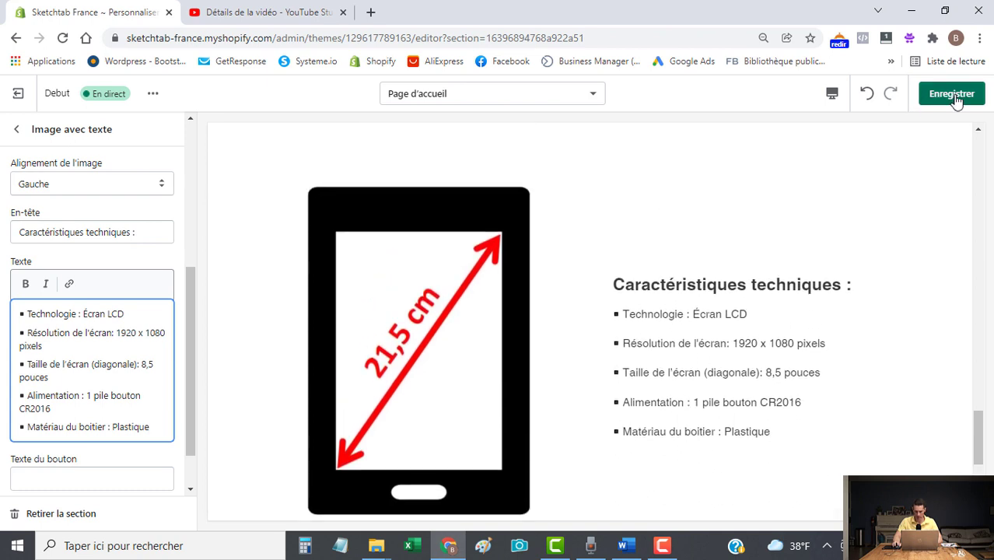
pyautogui.click(950, 93)
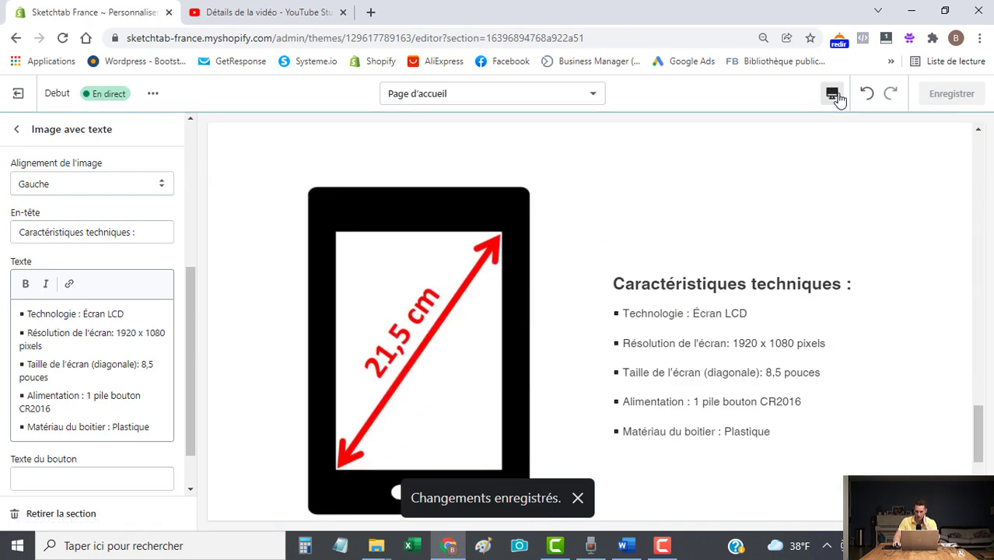
pyautogui.click(832, 95)
# Preview the homepage on mobile, cycling through product photos and customer reviews.
pyautogui.click(860, 129)
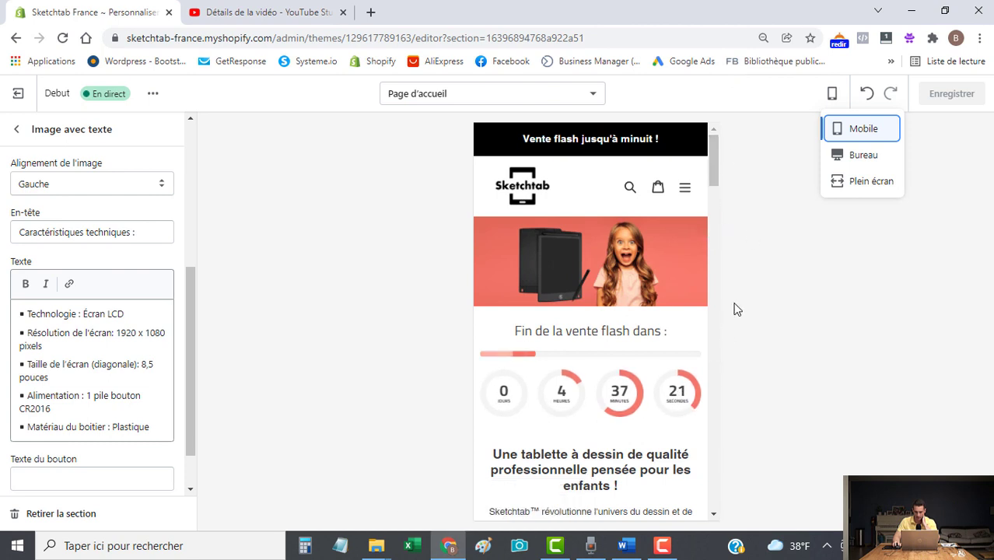
pyautogui.moveTo(715, 173); pyautogui.dragTo(709, 222)
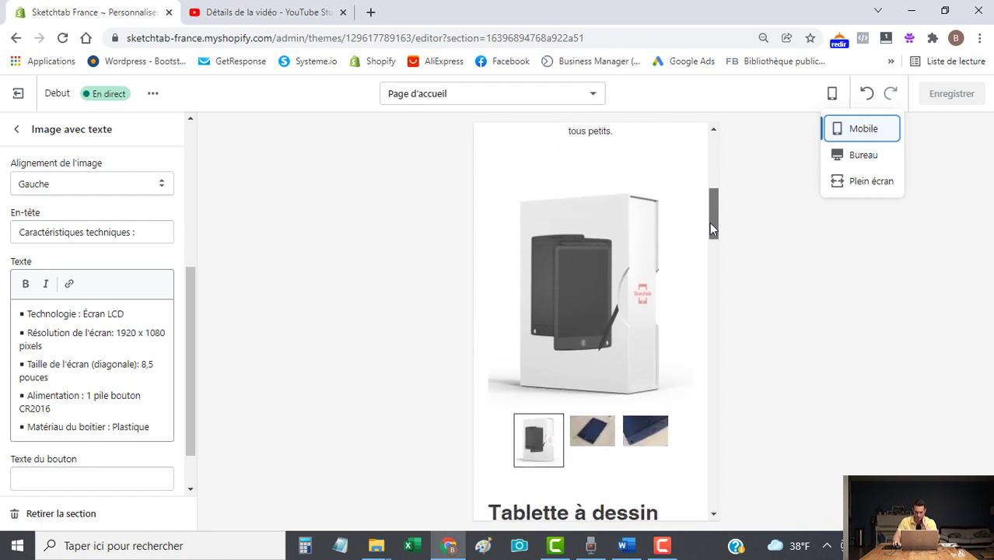
pyautogui.click(605, 420)
pyautogui.click(646, 339)
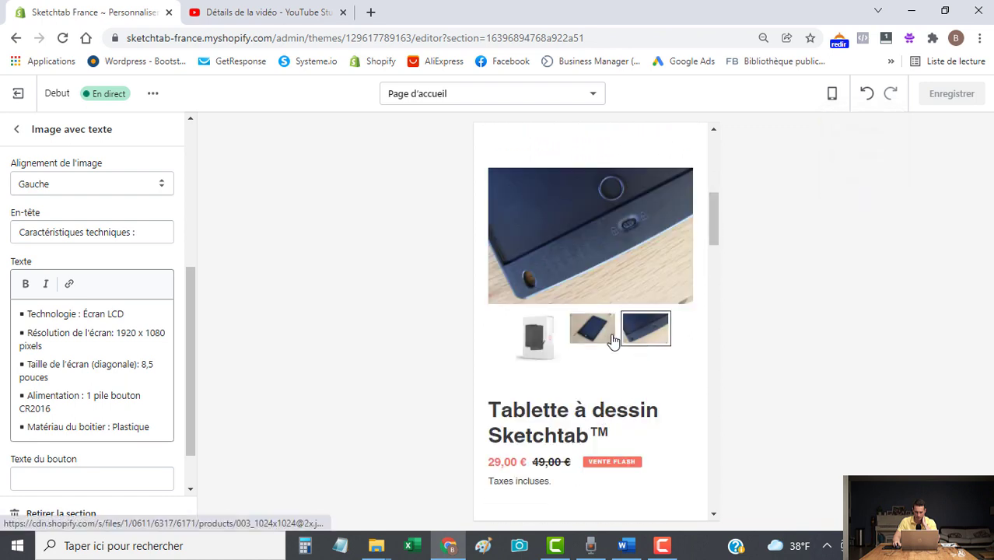
pyautogui.click(607, 340)
pyautogui.click(539, 340)
pyautogui.moveTo(715, 216); pyautogui.dragTo(714, 260)
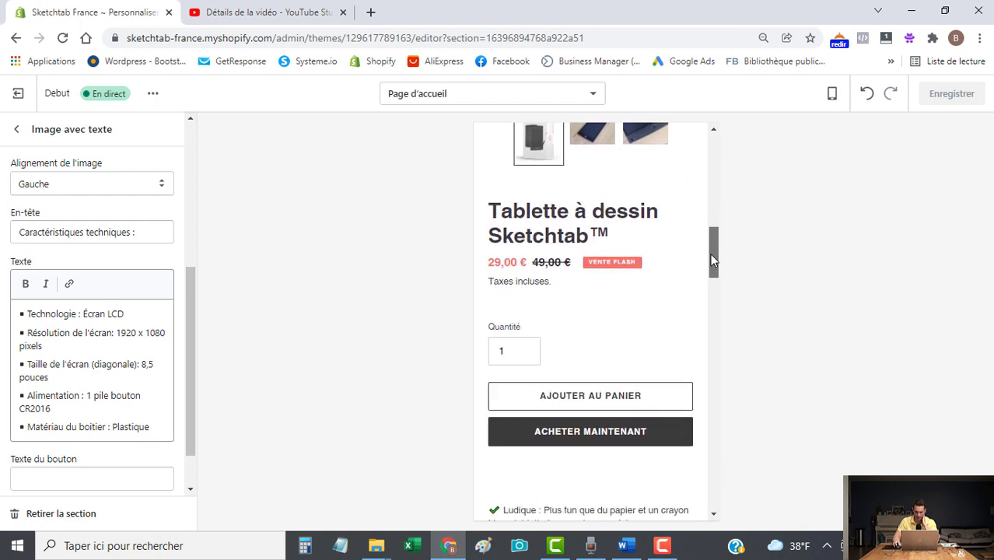
pyautogui.moveTo(715, 259); pyautogui.dragTo(812, 110)
pyautogui.click(609, 399)
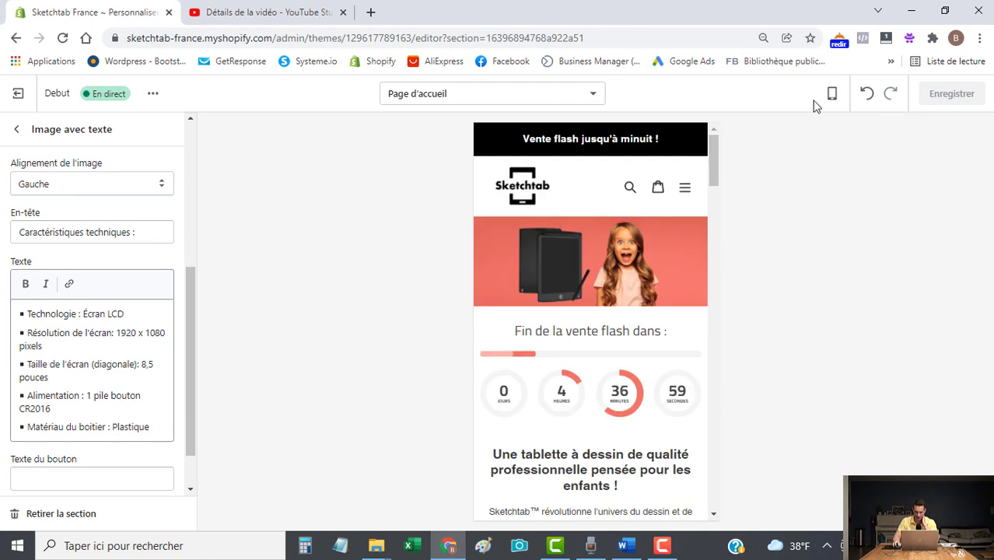
# Switch the preview back to desktop and return to the homepage sections list.
pyautogui.click(833, 95)
pyautogui.click(856, 155)
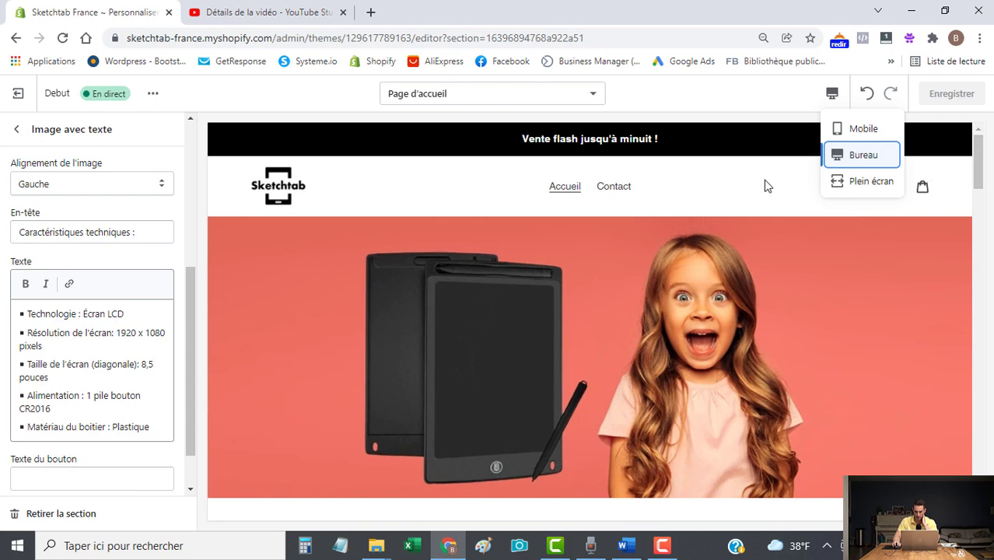
pyautogui.click(982, 169)
pyautogui.moveTo(983, 169); pyautogui.dragTo(977, 133)
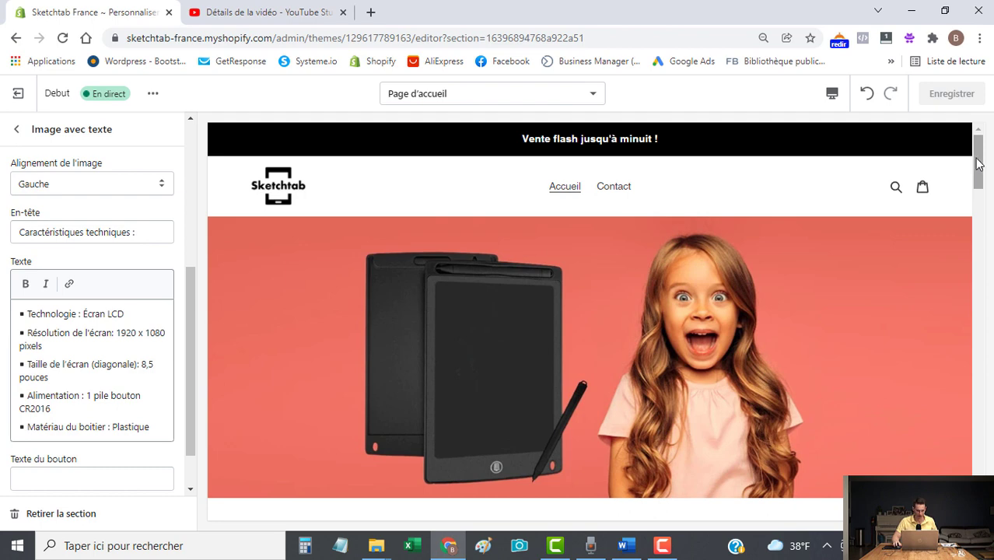
pyautogui.click(16, 129)
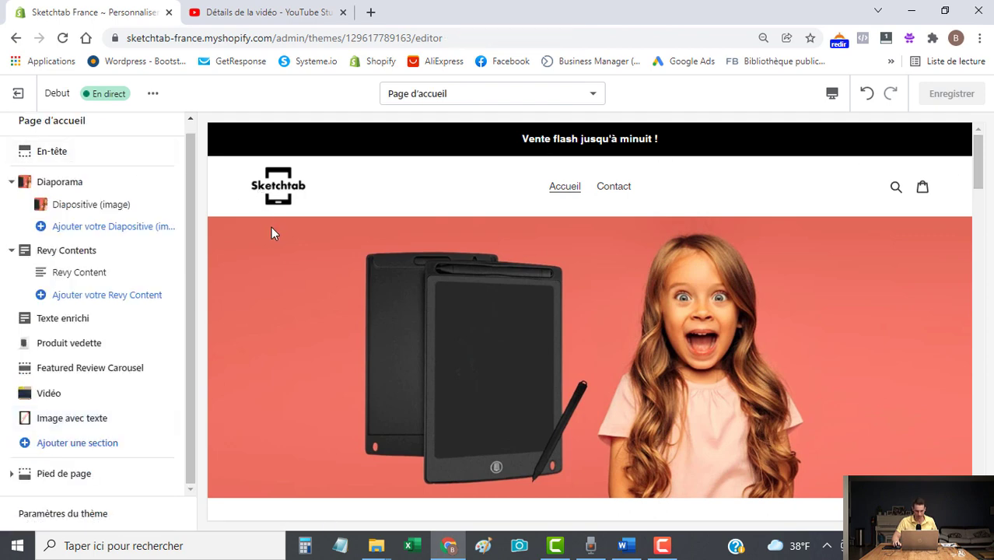
# Load sketchtab.fr in a new tab, add the drawing tablet to the cart and view it.
pyautogui.click(370, 11)
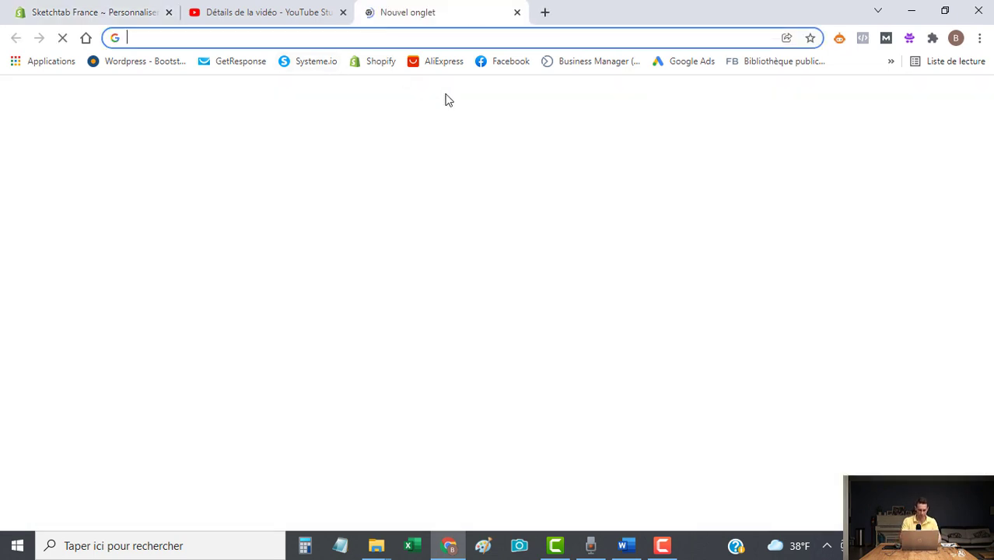
pyautogui.write('sk')
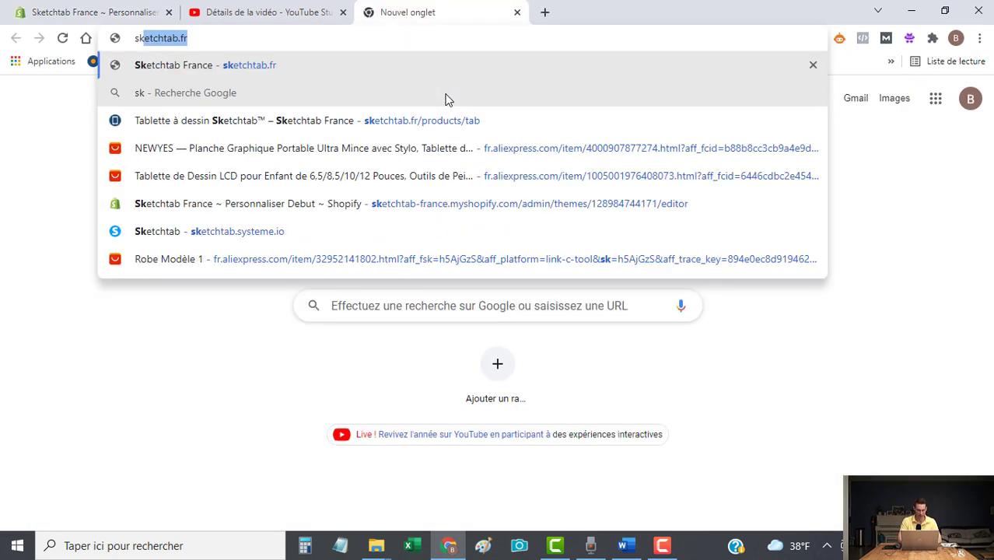
pyautogui.press('Right')
pyautogui.press('Return')
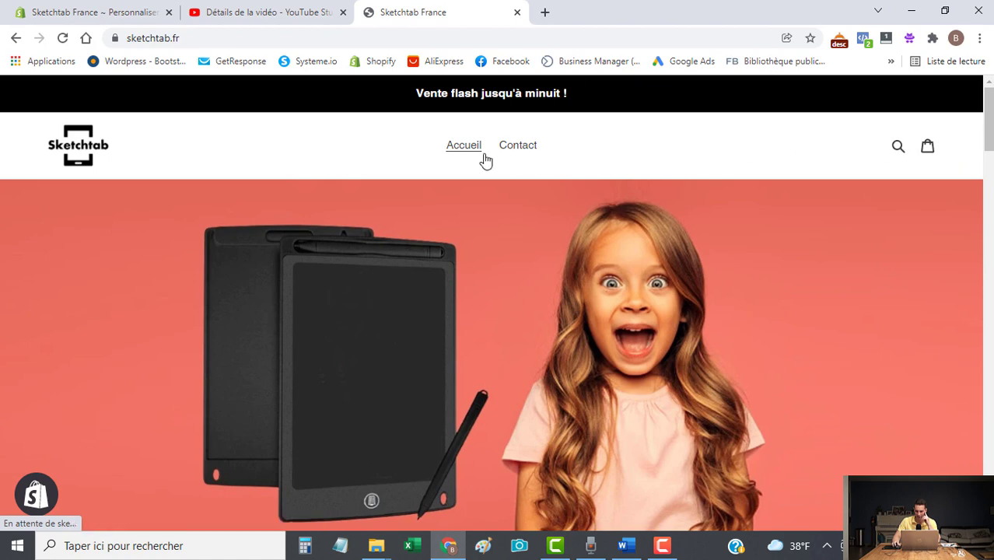
pyautogui.moveTo(991, 125); pyautogui.dragTo(990, 241)
pyautogui.click(652, 281)
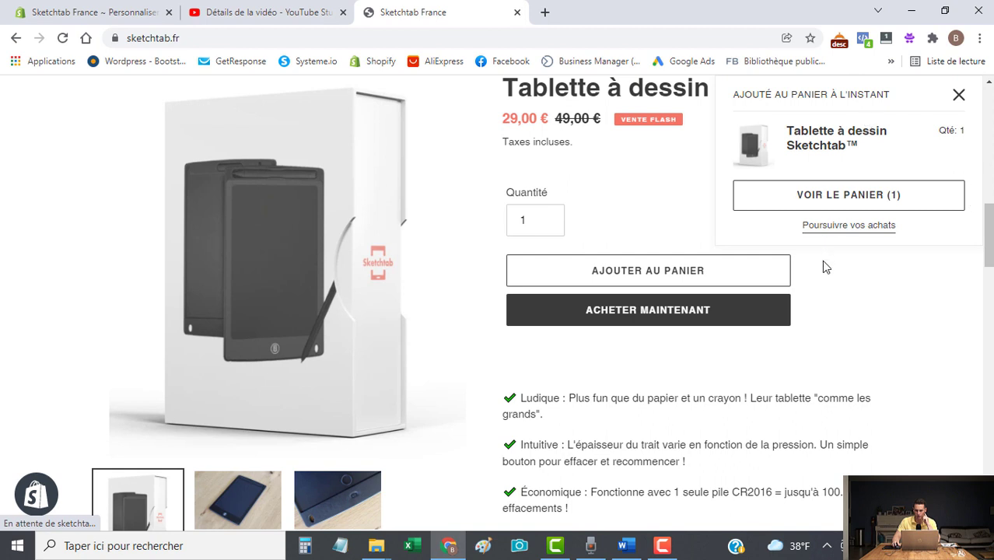
pyautogui.click(848, 199)
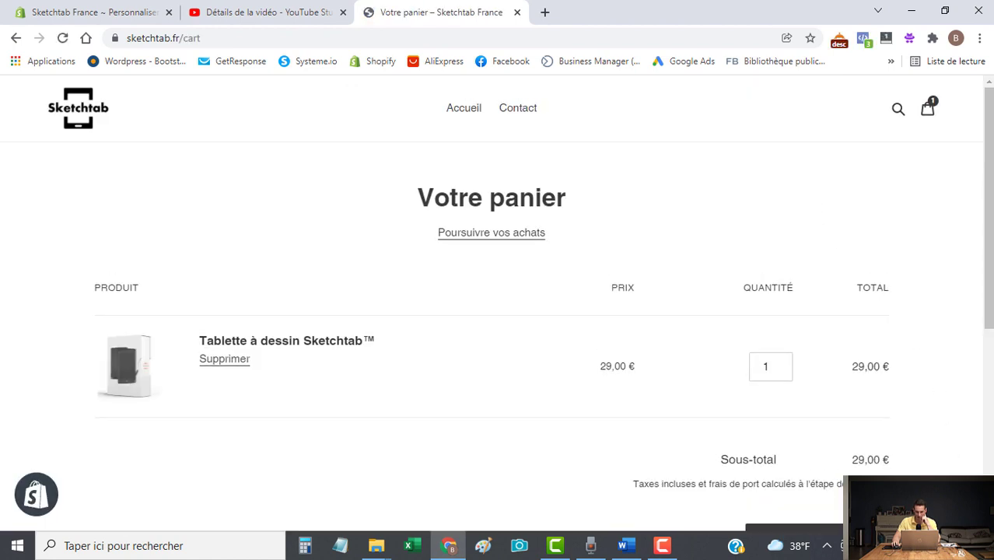
# Toggle the tablet quantity to 2 and back to 1, then select the taxes and shipping note.
pyautogui.scroll(-1, 887, 409)
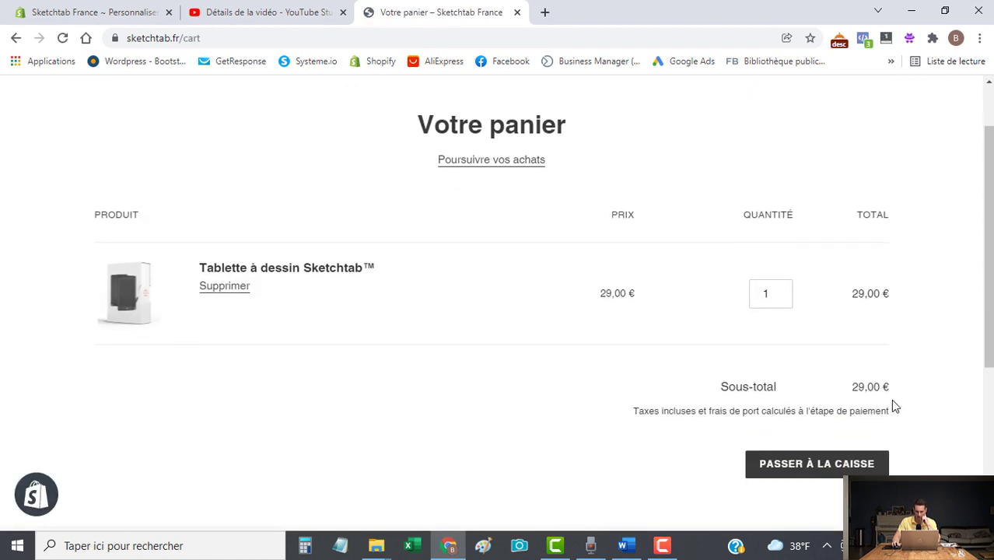
pyautogui.click(783, 291)
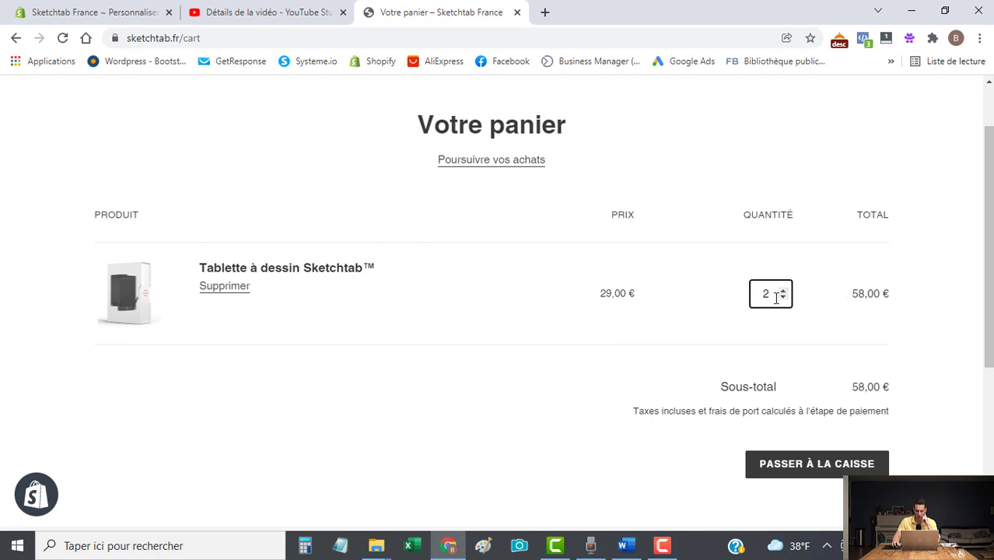
pyautogui.click(783, 297)
pyautogui.moveTo(636, 417); pyautogui.dragTo(739, 414)
pyautogui.click(657, 413)
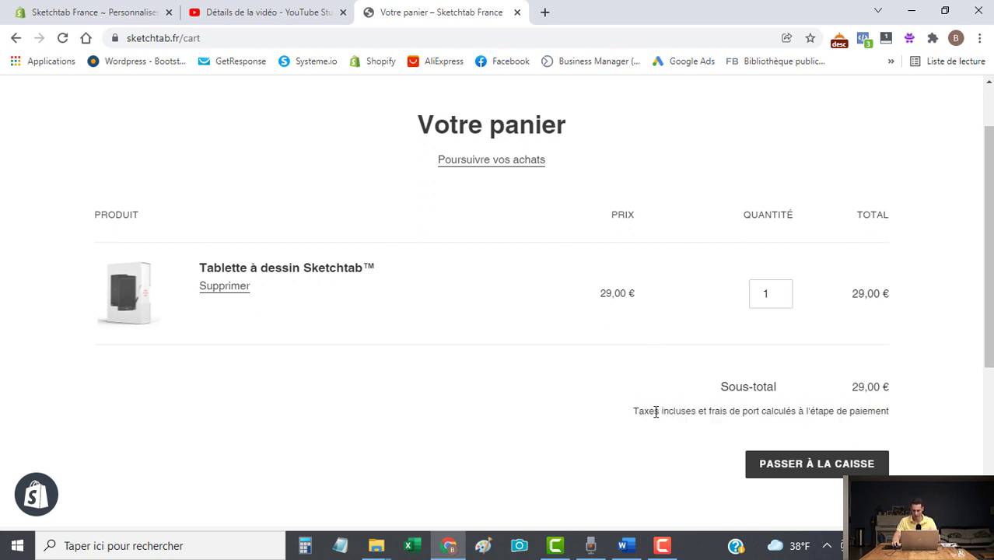
pyautogui.moveTo(638, 410); pyautogui.dragTo(822, 420)
pyautogui.moveTo(869, 414); pyautogui.dragTo(628, 410)
pyautogui.hotkey('ctrl', 'c')
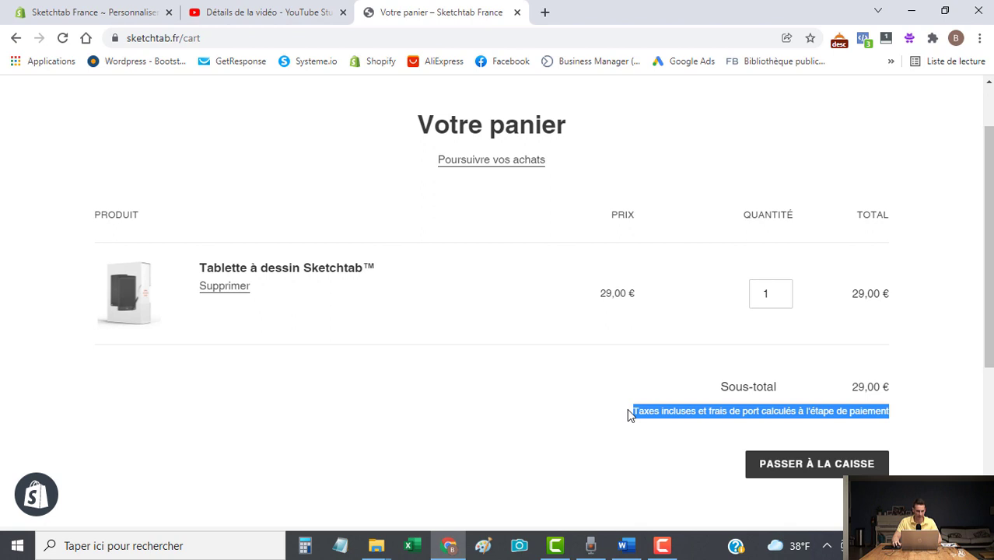
# Open the current theme's language text editor from the themes list.
pyautogui.click(88, 14)
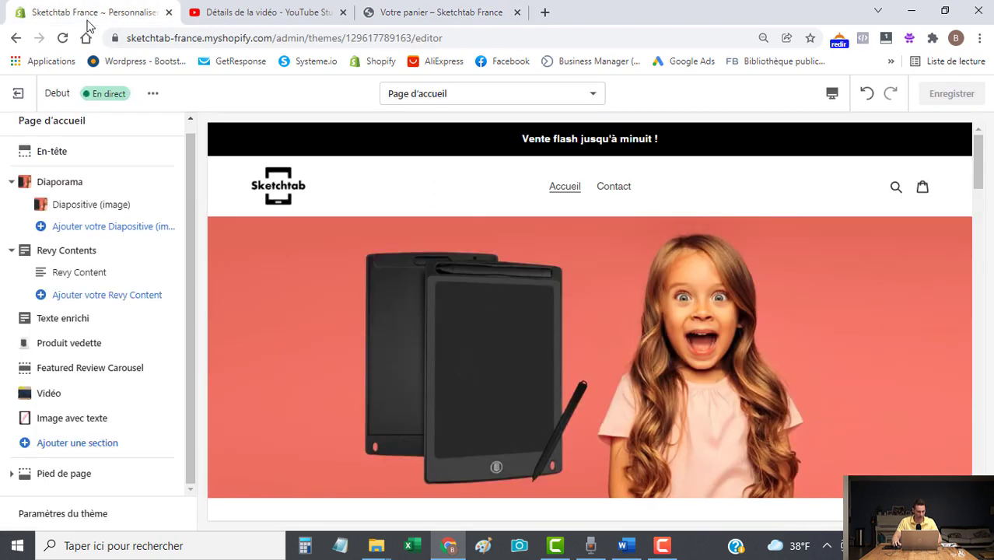
pyautogui.click(17, 93)
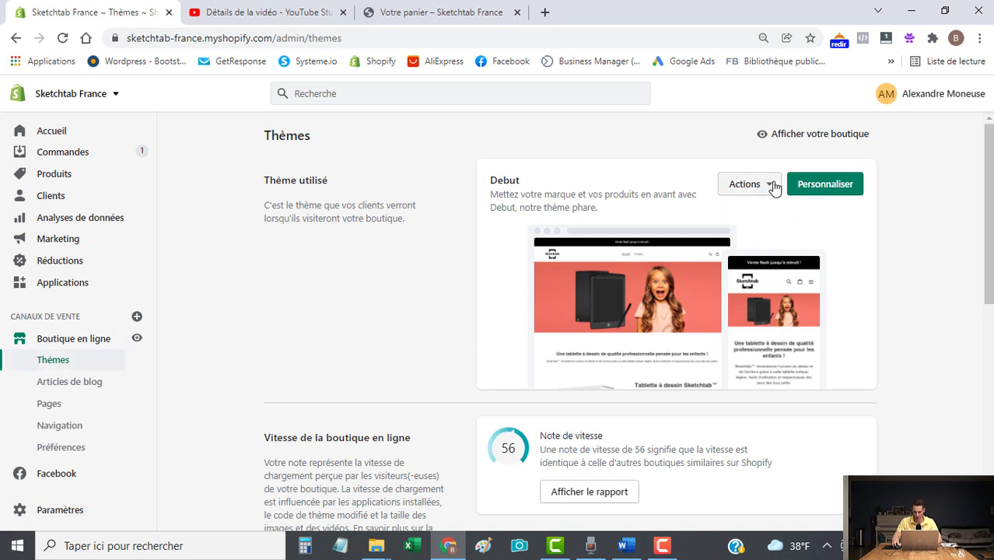
pyautogui.click(773, 185)
pyautogui.click(691, 351)
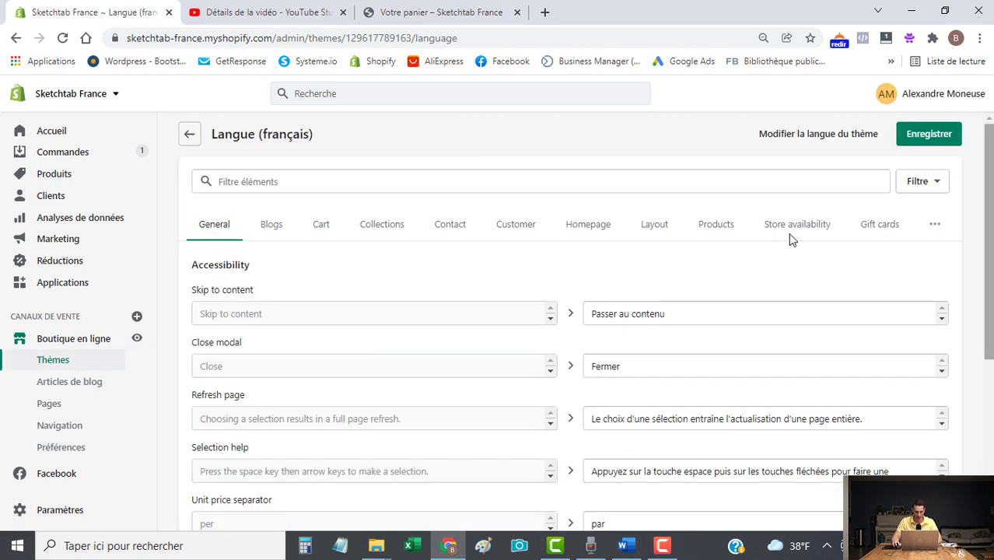
# Filter by the pasted taxes note, change its French translation to 'Livraison offerte' and save.
pyautogui.click(340, 183)
pyautogui.hotkey('ctrl', 'v')
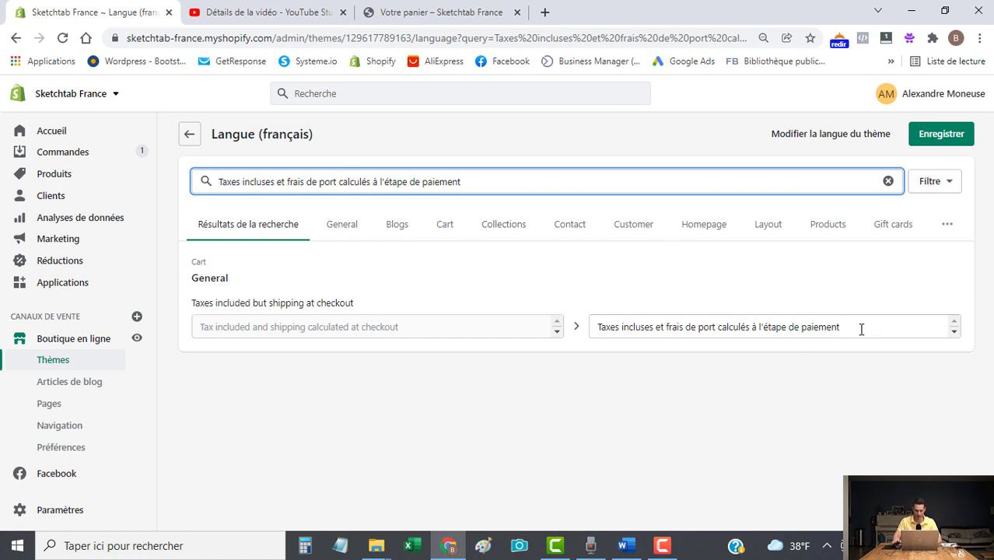
pyautogui.moveTo(861, 330); pyautogui.dragTo(577, 265)
pyautogui.write('L')
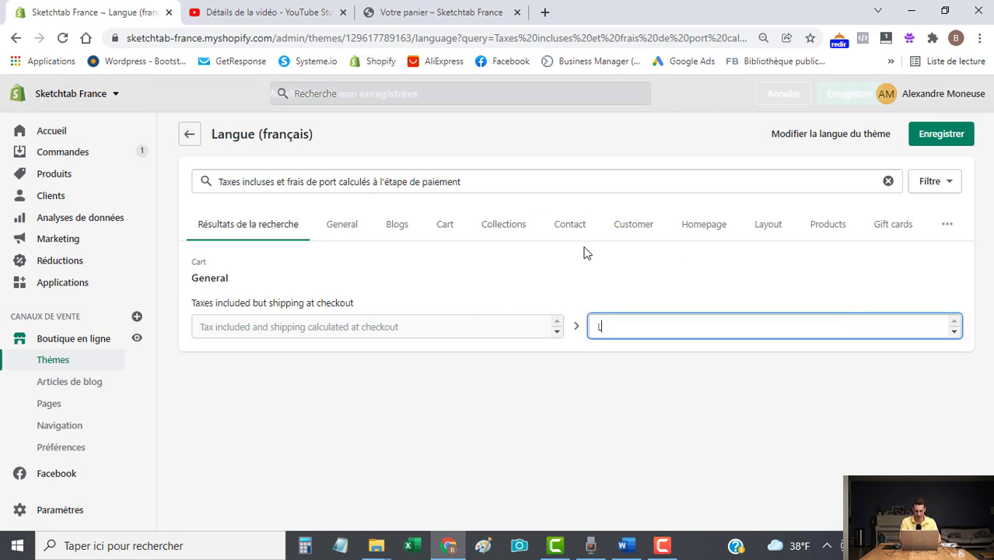
pyautogui.write('ivraison offerte')
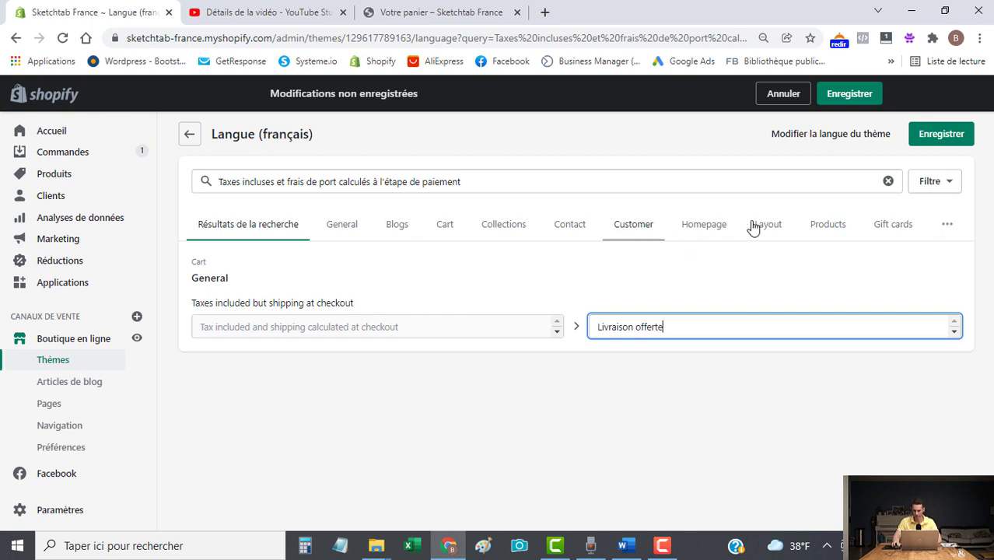
pyautogui.click(942, 135)
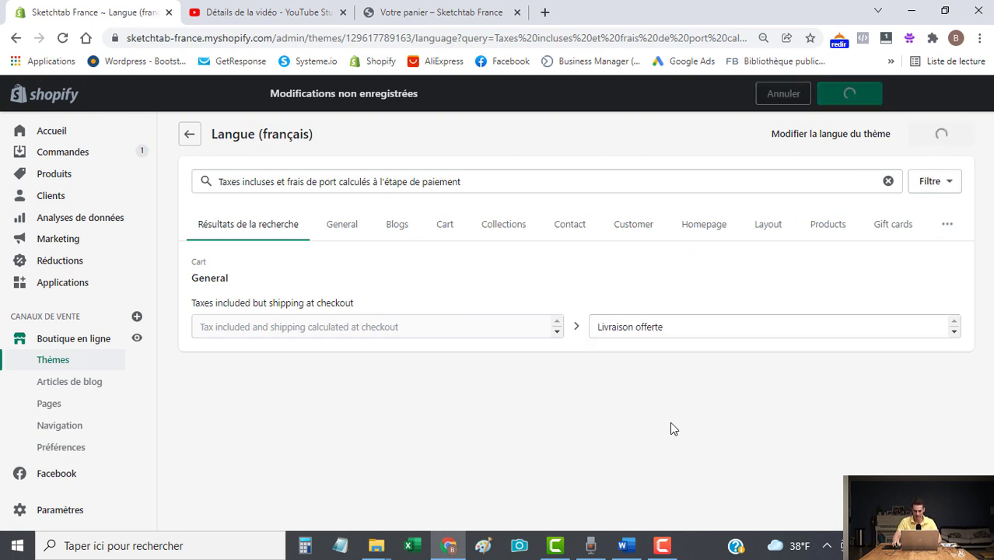
pyautogui.click(373, 12)
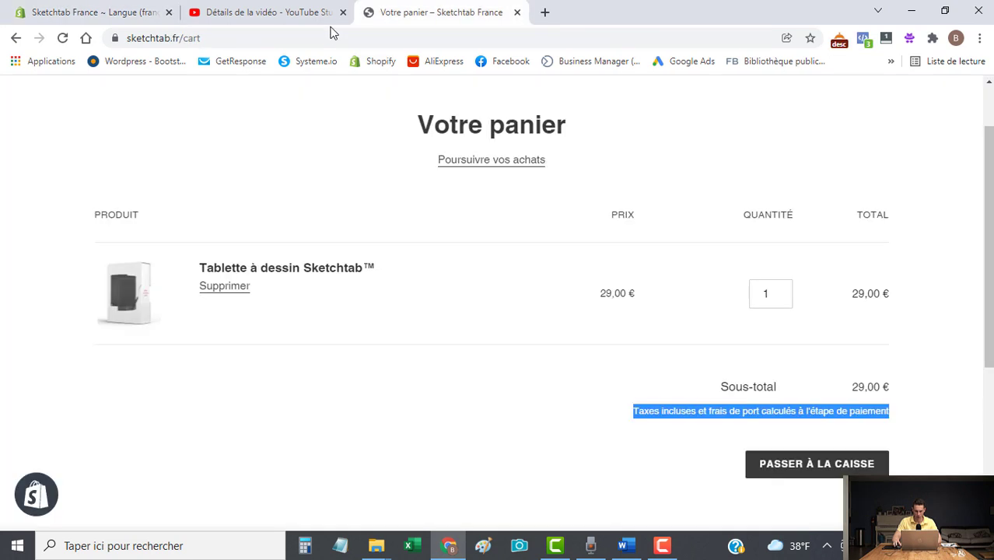
# Reload the cart to confirm 'Livraison offerte', then select the product's 'Taxes incluses.' note.
pyautogui.click(64, 37)
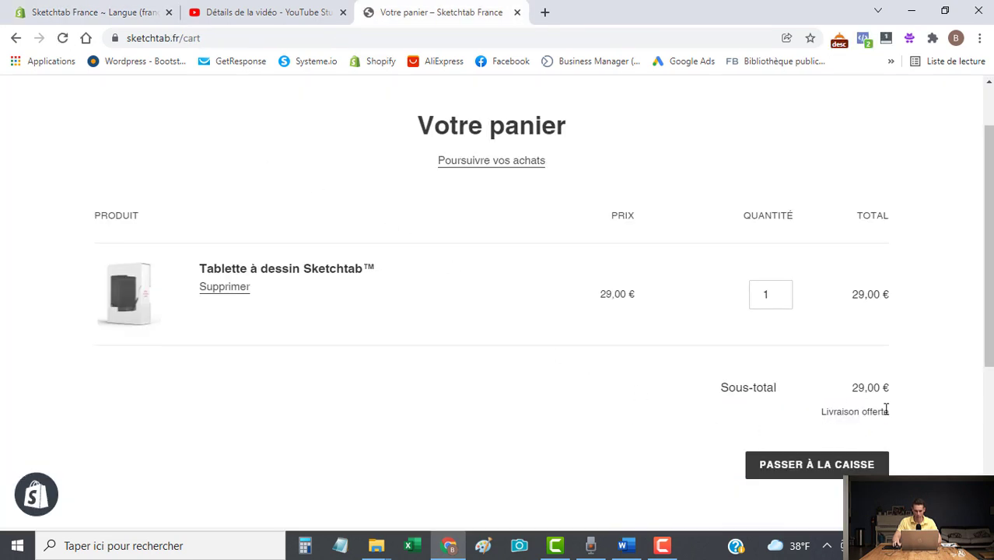
pyautogui.scroll(1, 124, 194)
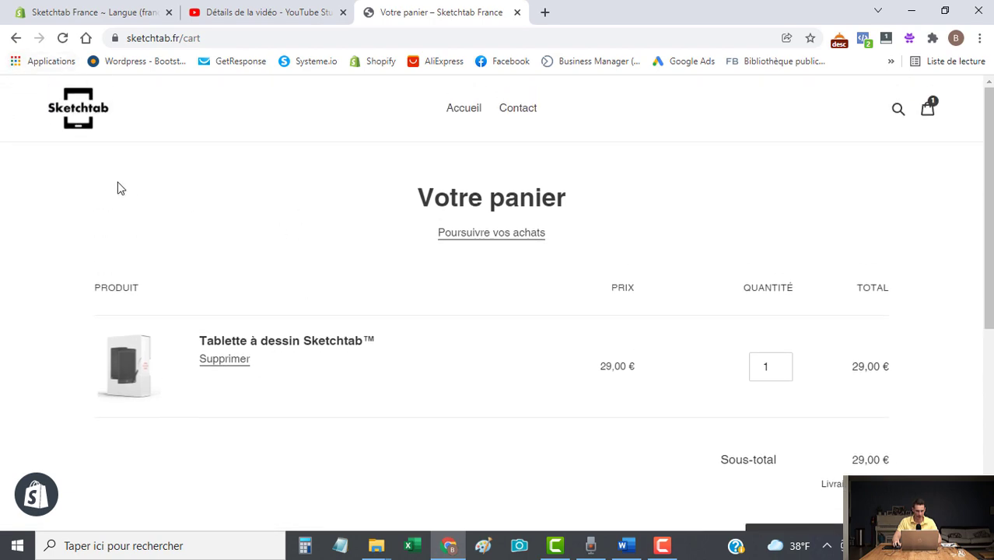
pyautogui.scroll(-10, 603, 393)
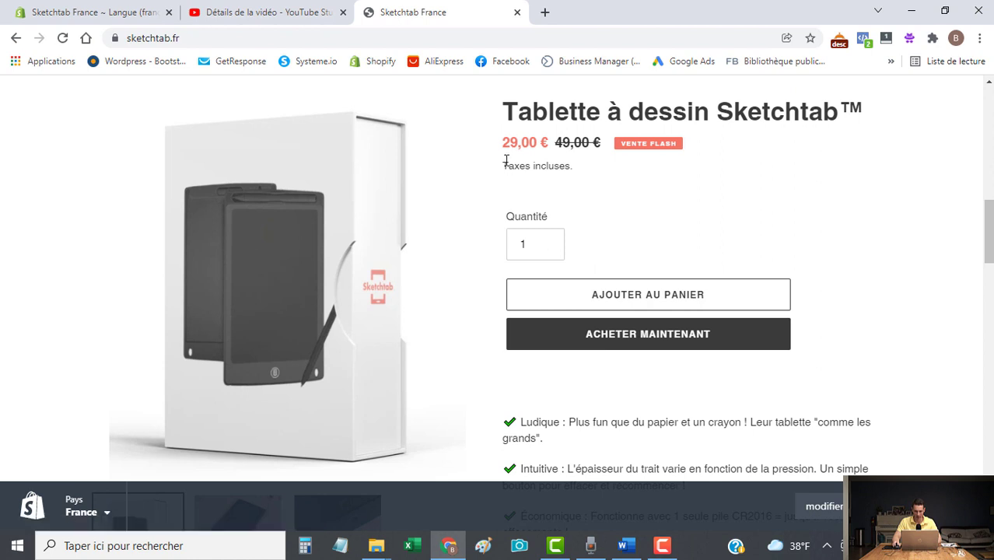
pyautogui.moveTo(521, 166); pyautogui.dragTo(585, 173)
pyautogui.hotkey('ctrl', 'c')
# Find the 'Taxes incluses' translation, replace the Include taxes text with 'Livraison gratuite', and save.
pyautogui.click(66, 8)
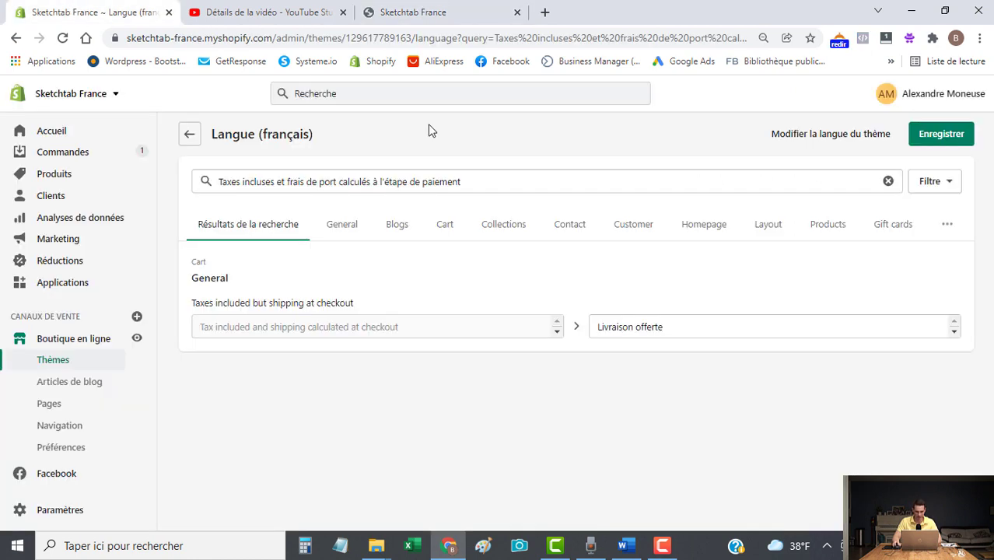
pyautogui.moveTo(499, 180); pyautogui.dragTo(107, 186)
pyautogui.hotkey('ctrl', 'v')
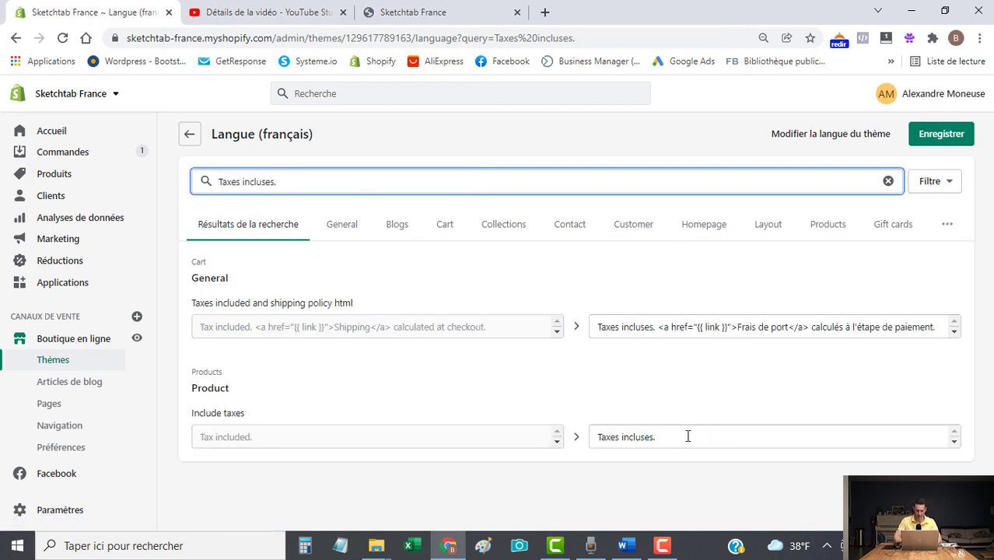
pyautogui.moveTo(688, 436); pyautogui.dragTo(457, 441)
pyautogui.write('Livraison gratuite')
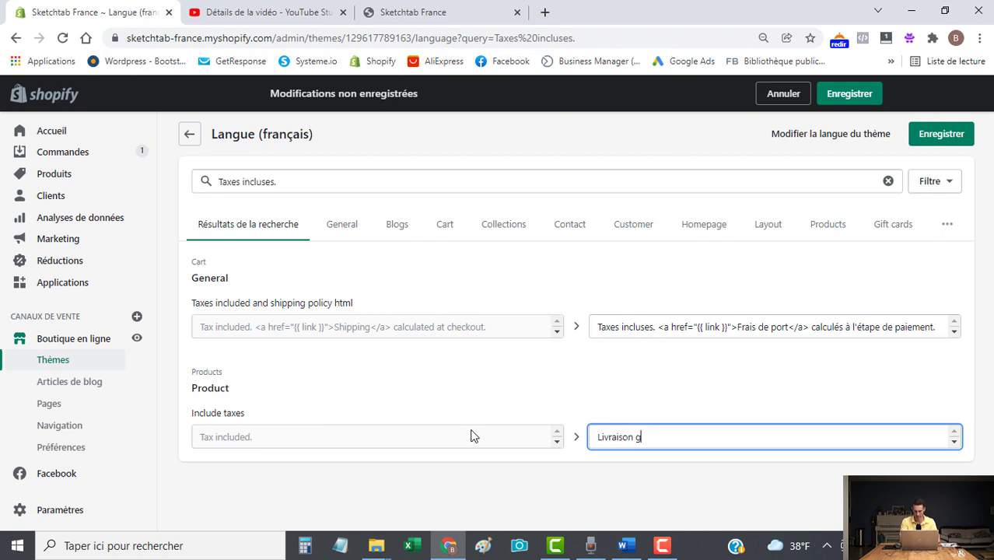
pyautogui.click(942, 133)
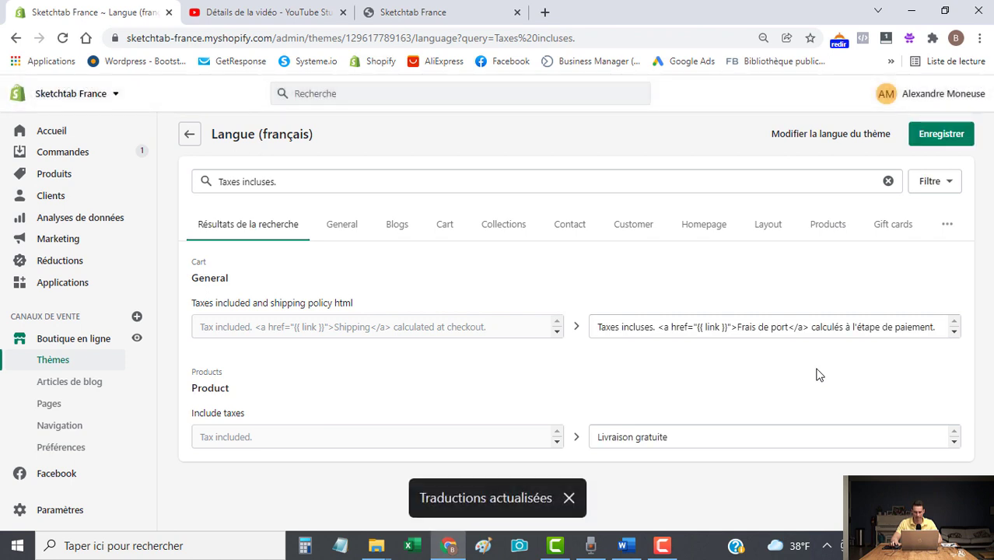
# Reload the storefront product page and add the drawing tablet to the cart.
pyautogui.click(402, 11)
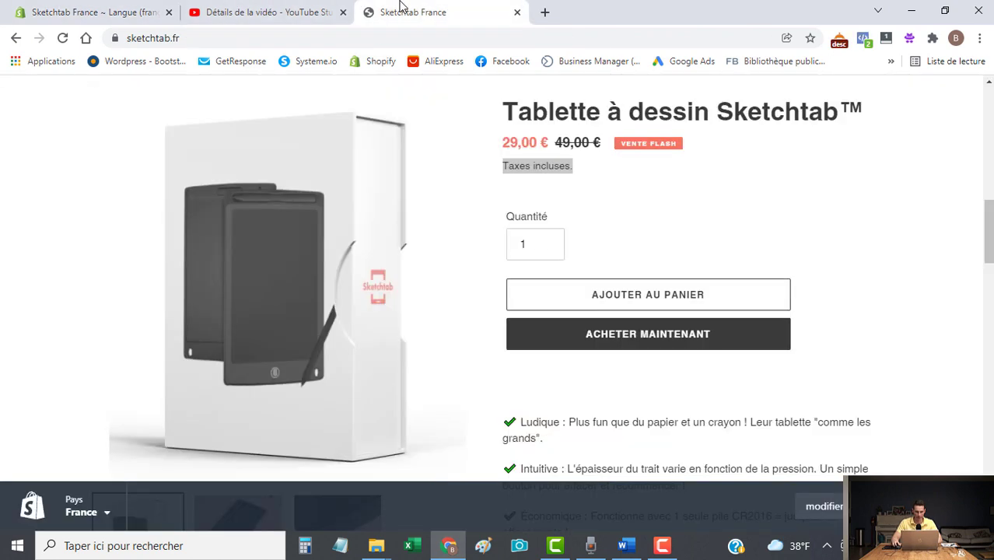
pyautogui.click(62, 37)
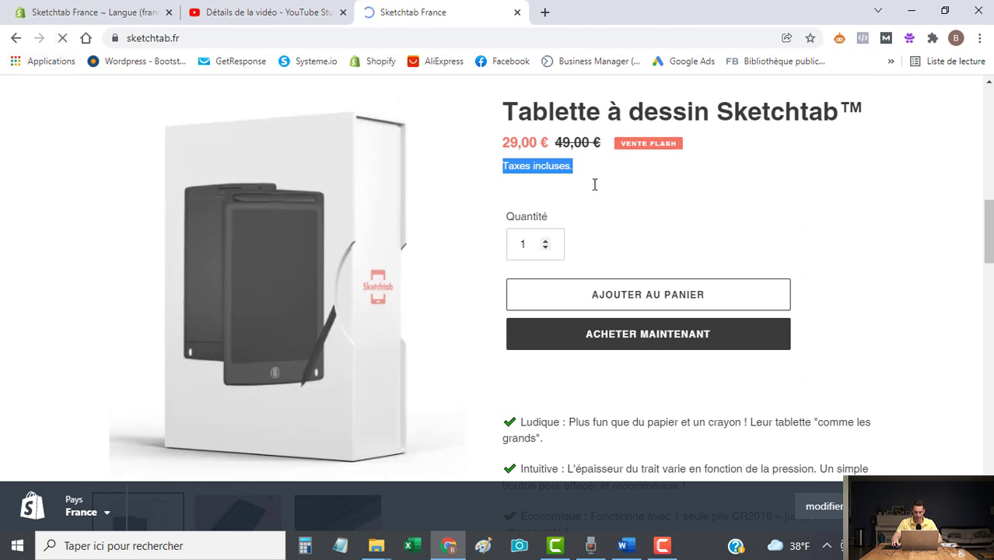
pyautogui.click(634, 294)
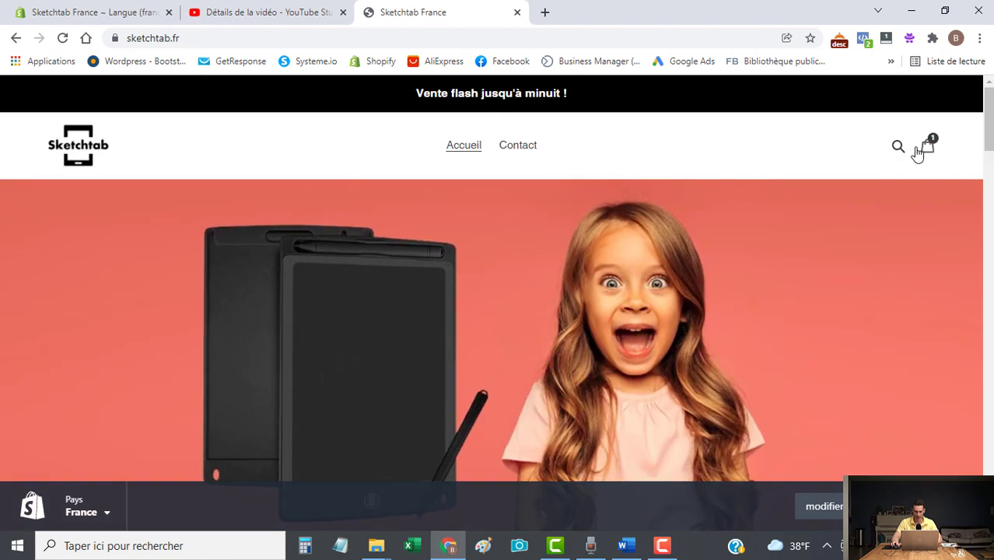
# Go from the cart to checkout and select the 'Calculé à l'étape suivante' shipping wording.
pyautogui.click(922, 150)
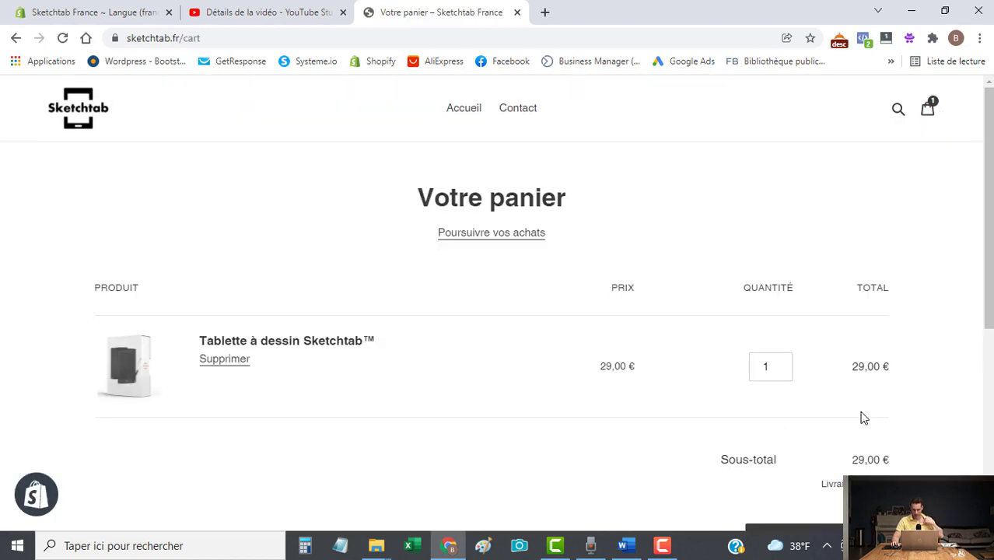
pyautogui.scroll(-2, 866, 427)
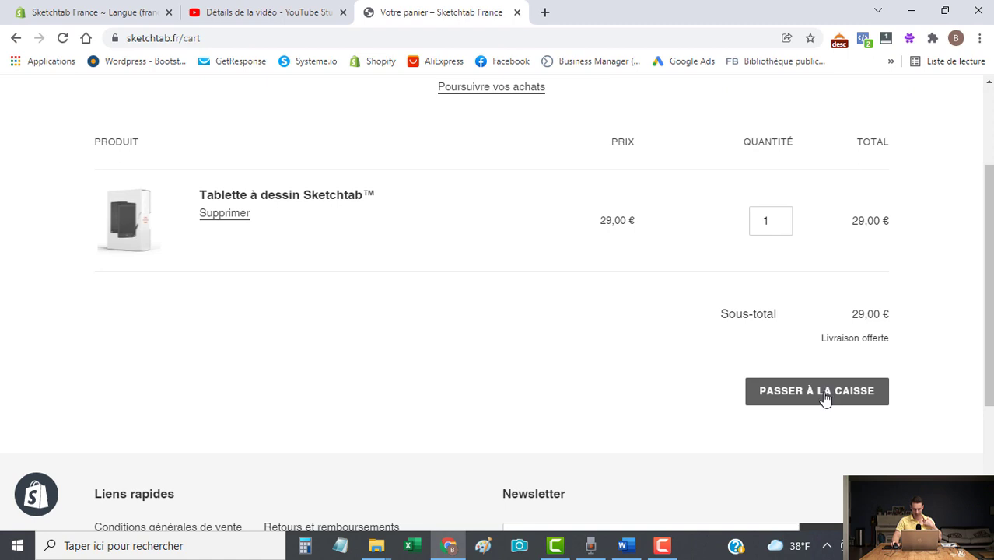
pyautogui.click(825, 397)
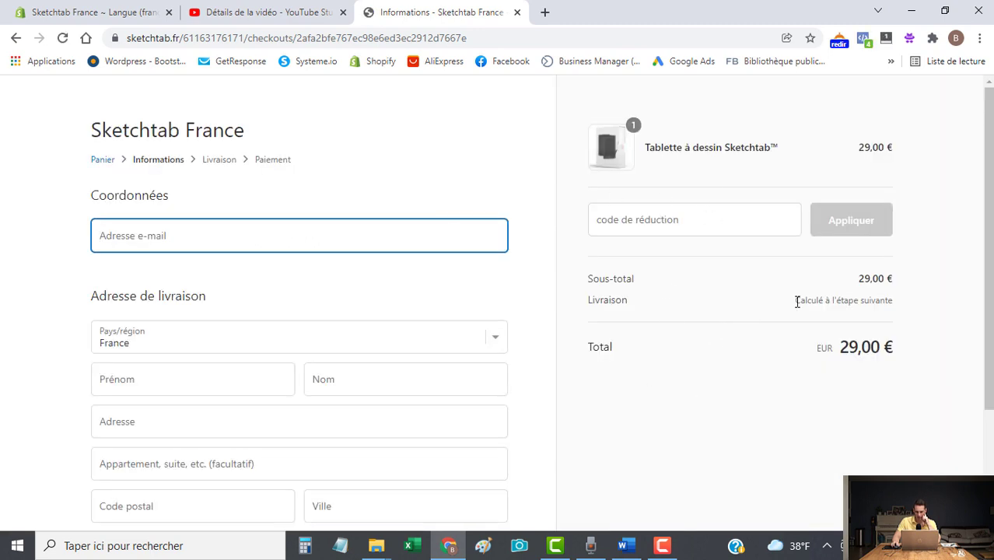
pyautogui.moveTo(796, 302)
pyautogui.mouseDown()
pyautogui.moveTo(901, 306)
pyautogui.moveTo(798, 302)
pyautogui.mouseUp()
pyautogui.hotkey('ctrl', 'c')
pyautogui.click(891, 299)
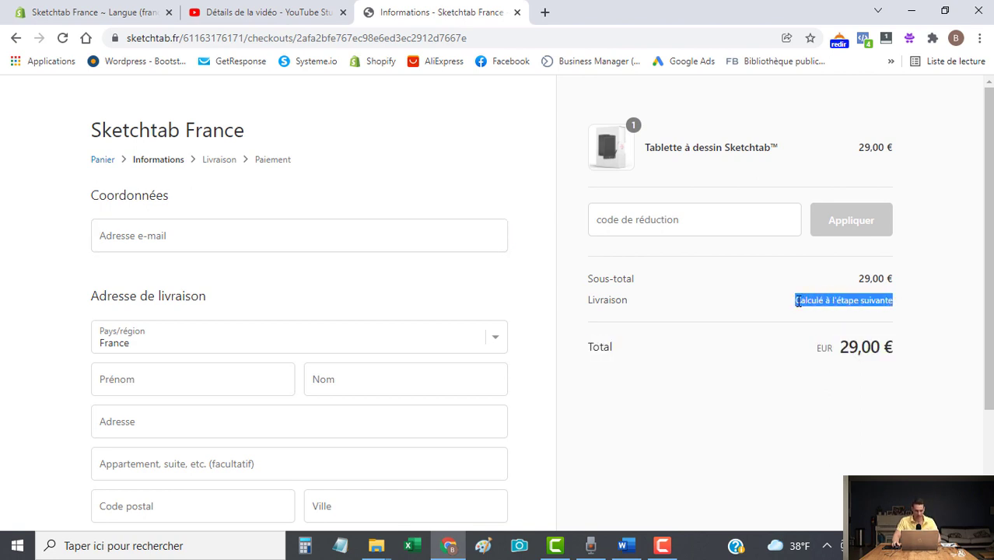
# Search translations for 'Calculé à l'étape suivante', set Shipping default value to 'Offerte', and save.
pyautogui.click(86, 17)
pyautogui.click(328, 182)
pyautogui.hotkey('ctrl', 'a')
pyautogui.hotkey('ctrl', 'v')
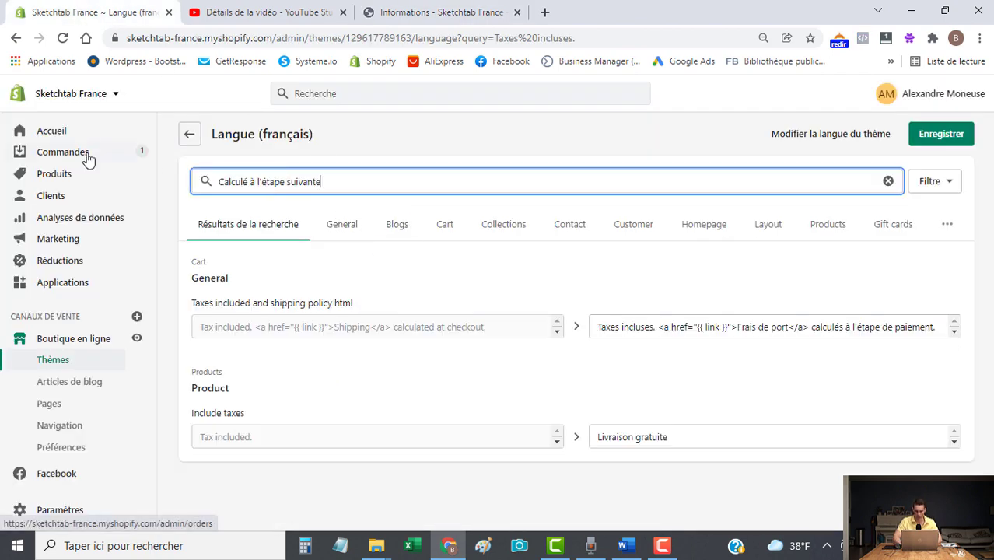
pyautogui.click(732, 329)
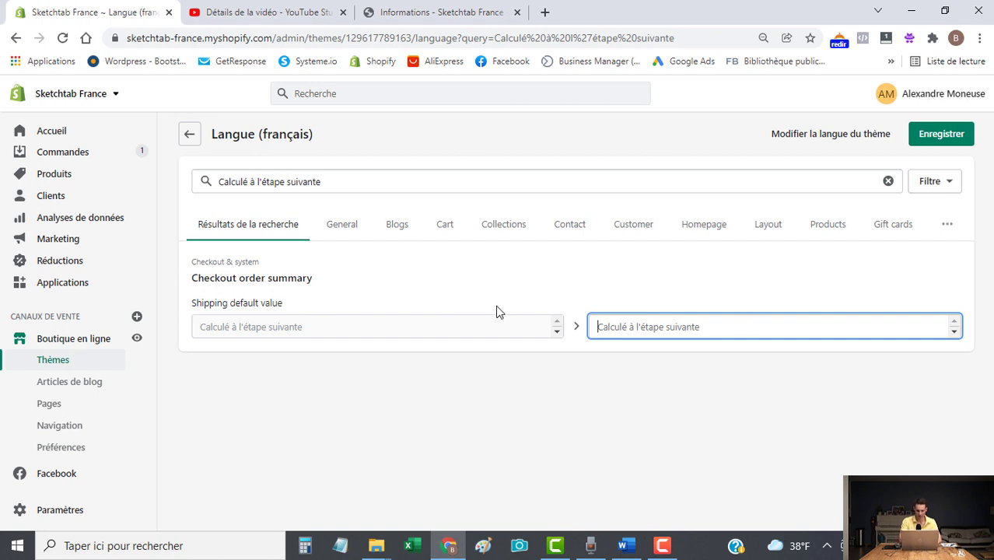
pyautogui.write('Ofert')
pyautogui.press('BackSpace')
pyautogui.press('BackSpace')
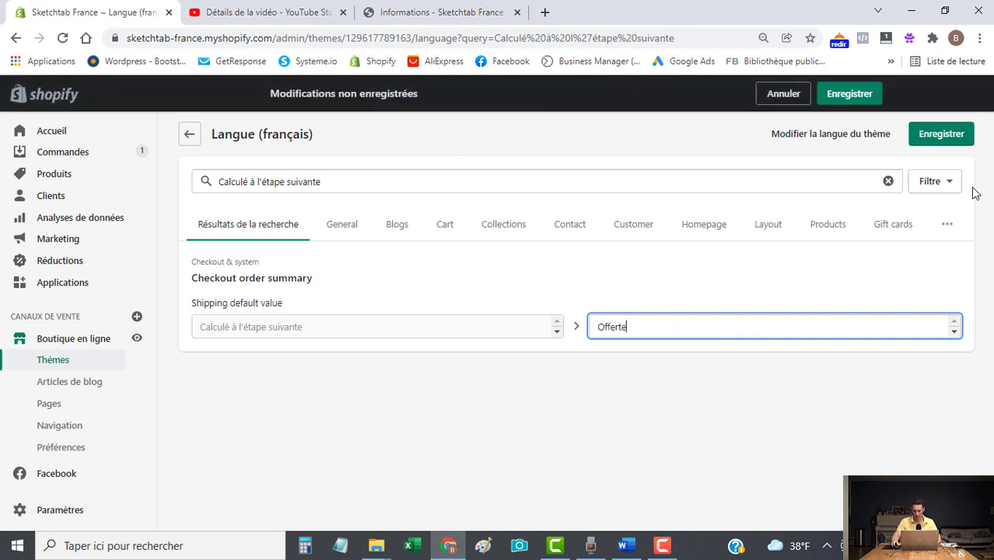
pyautogui.click(944, 134)
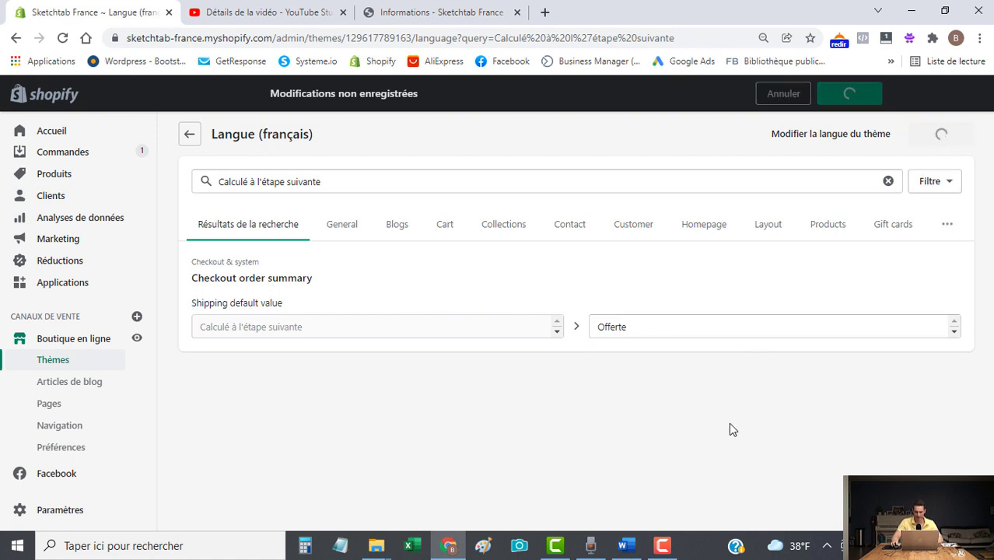
pyautogui.click(420, 14)
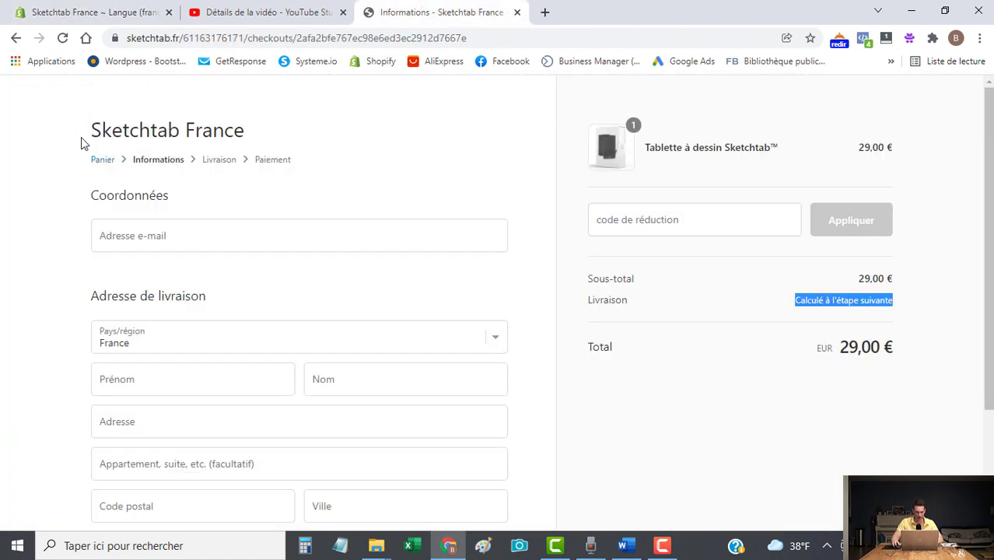
# Reload checkout, autofill the contact details from a saved entry, and continue to shipping.
pyautogui.click(62, 38)
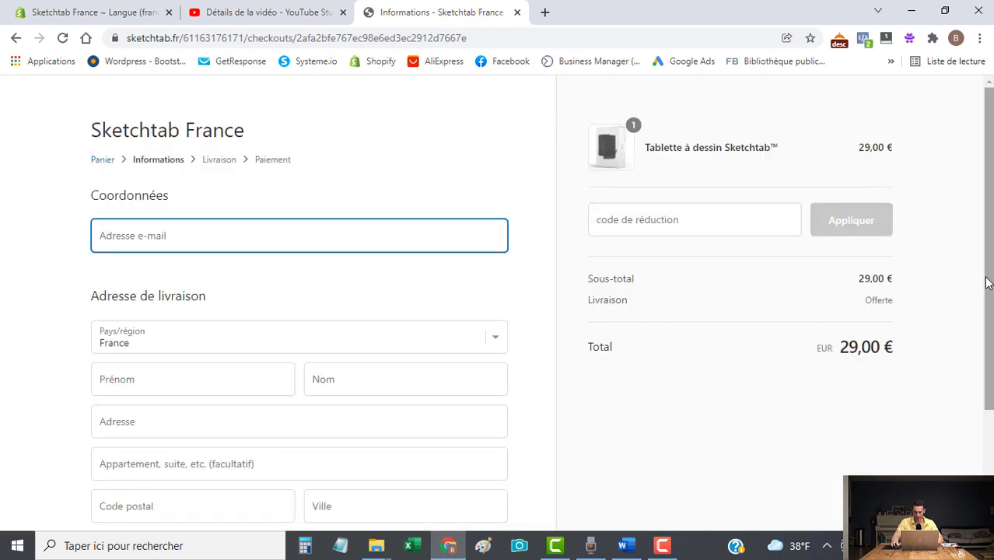
pyautogui.scroll(-2, 988, 283)
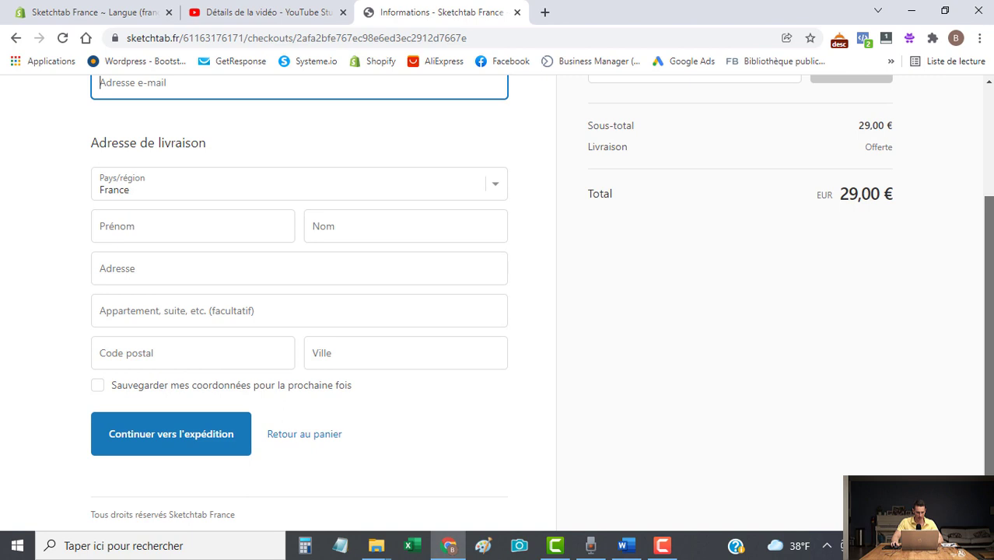
pyautogui.scroll(2, 831, 305)
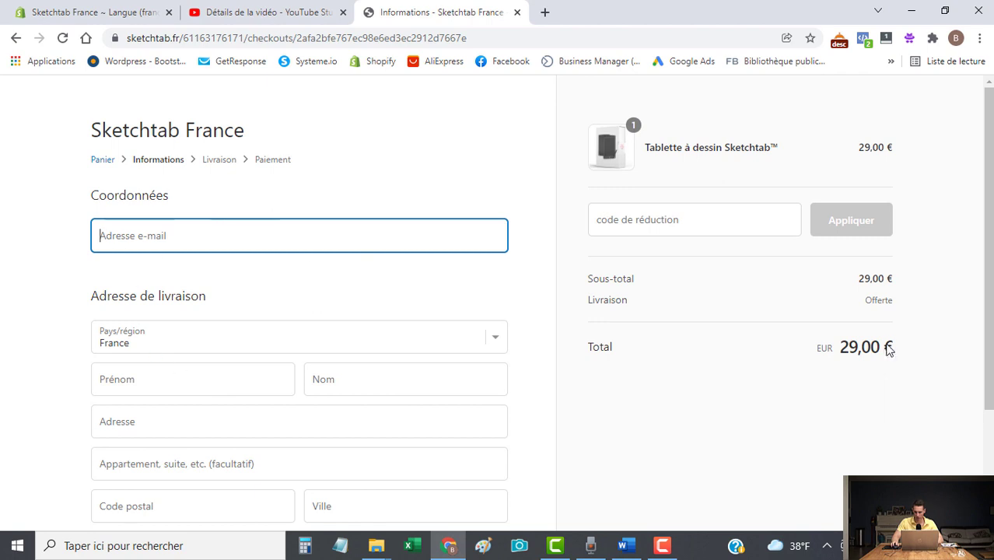
pyautogui.scroll(-2, 992, 237)
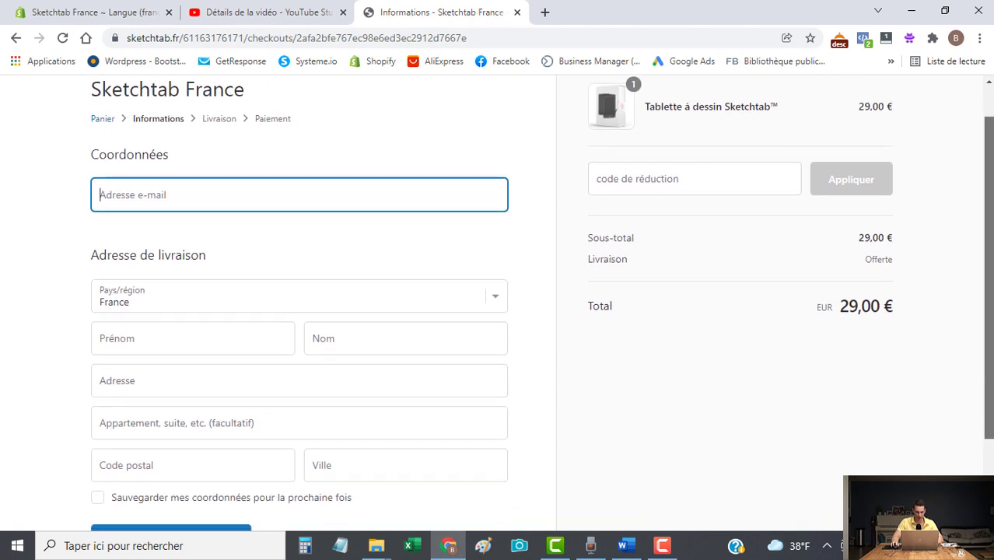
pyautogui.write('b')
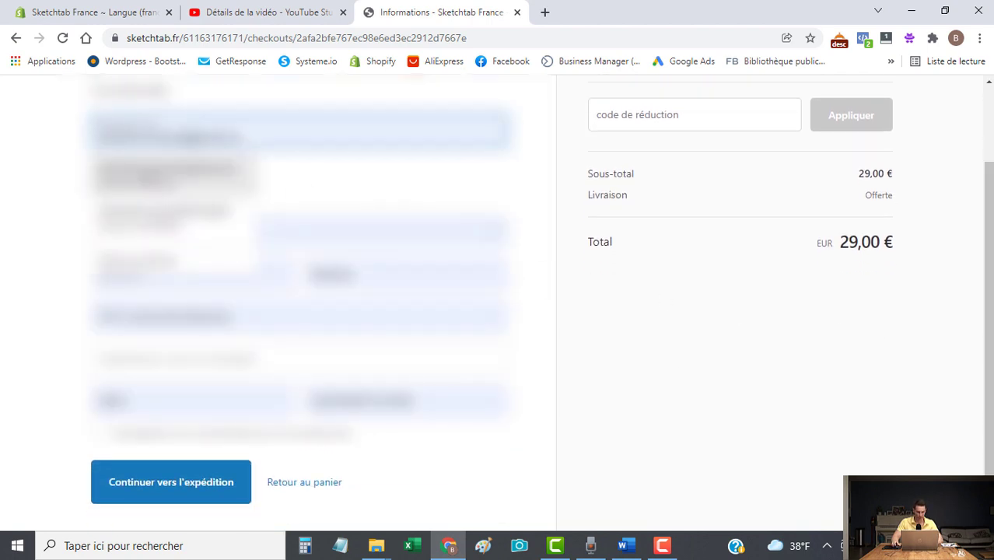
pyautogui.click(182, 177)
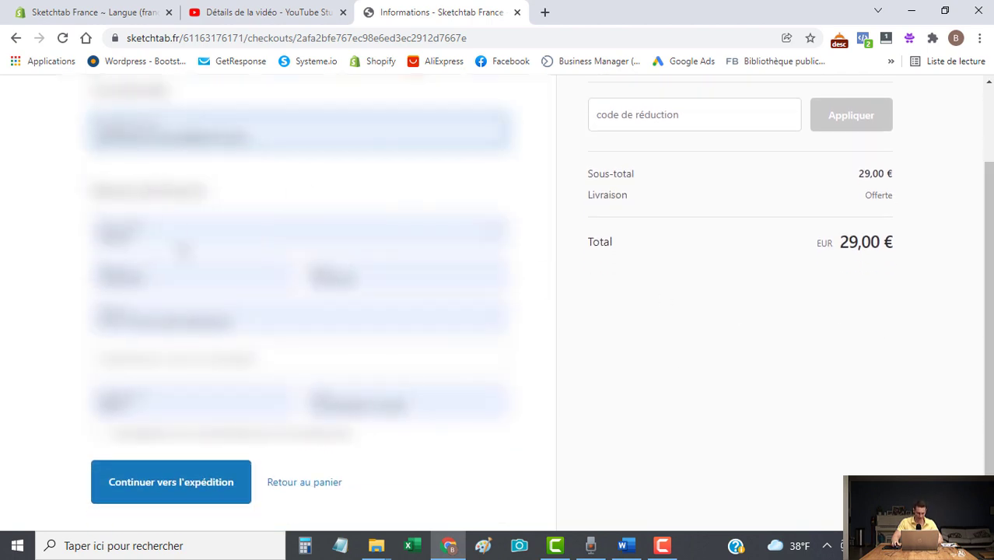
pyautogui.click(179, 490)
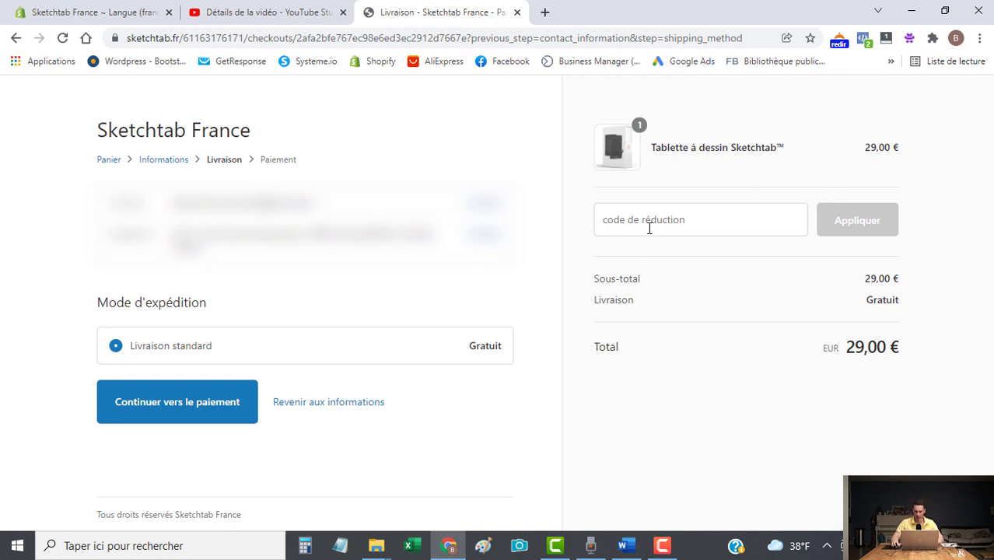
# Review the free Livraison standard rate and the 29,00 € total.
pyautogui.moveTo(846, 348); pyautogui.dragTo(922, 351)
pyautogui.click(853, 347)
pyautogui.tripleClick(852, 347)
pyautogui.click(855, 367)
pyautogui.click(85, 17)
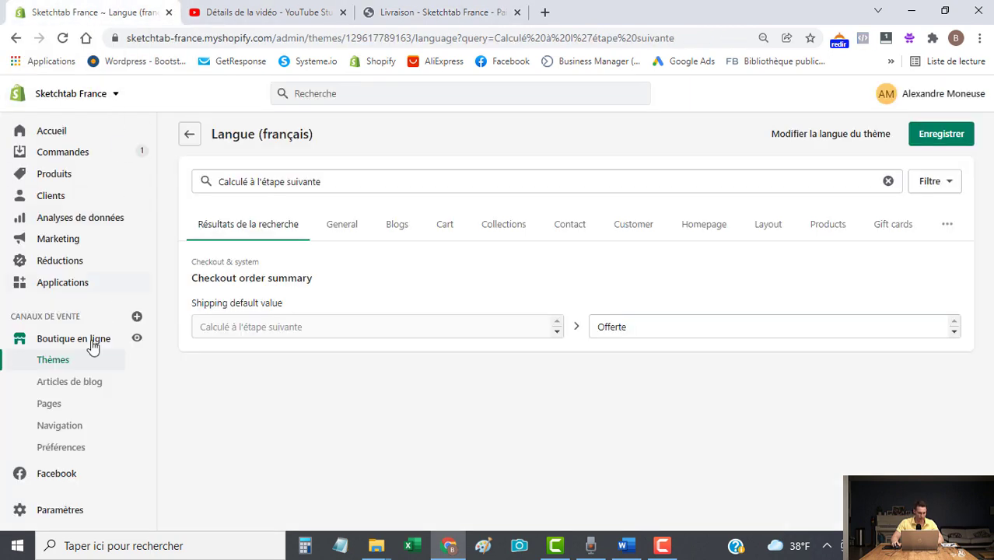
# Create discount code TEST as a fixed amount of 27 € off and save it.
pyautogui.click(62, 267)
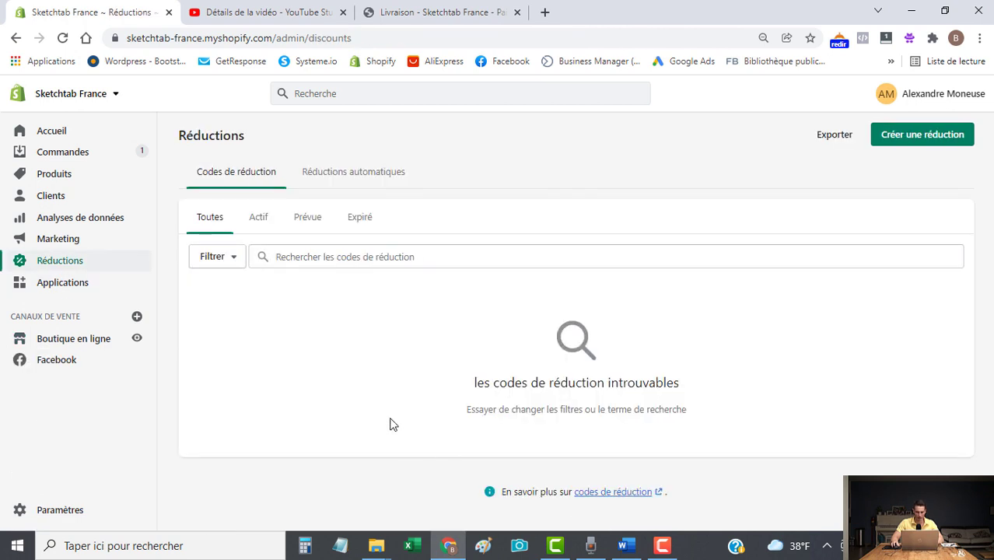
pyautogui.click(923, 145)
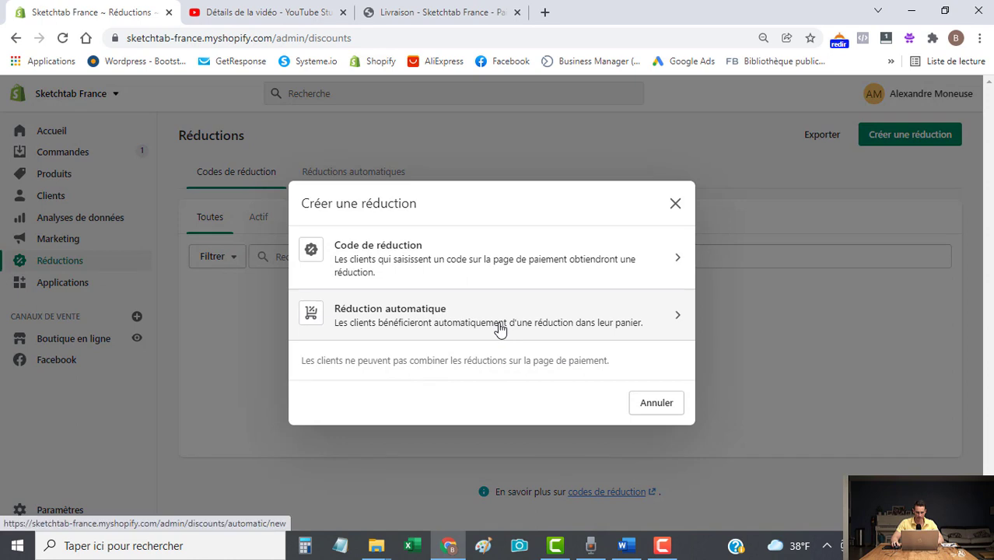
pyautogui.click(381, 264)
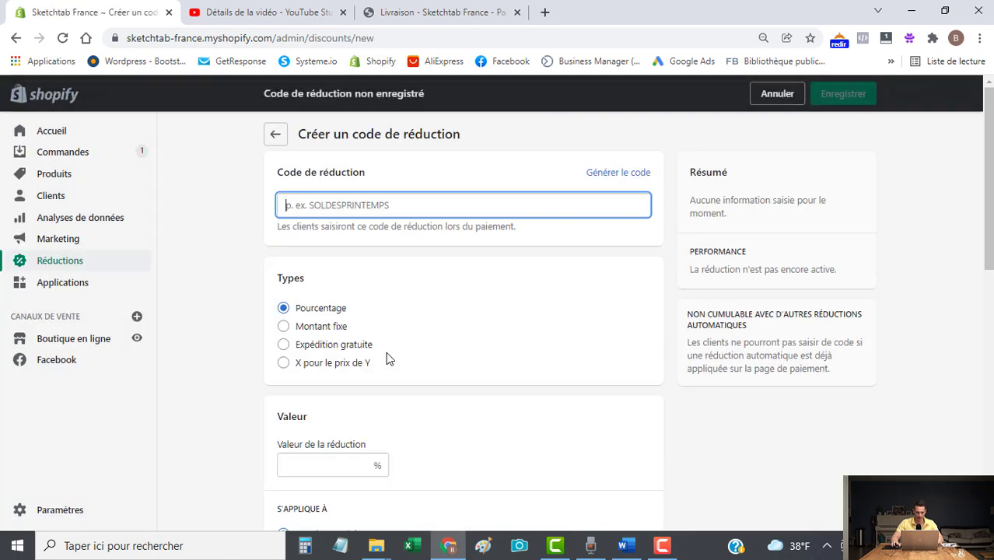
pyautogui.write('TEST')
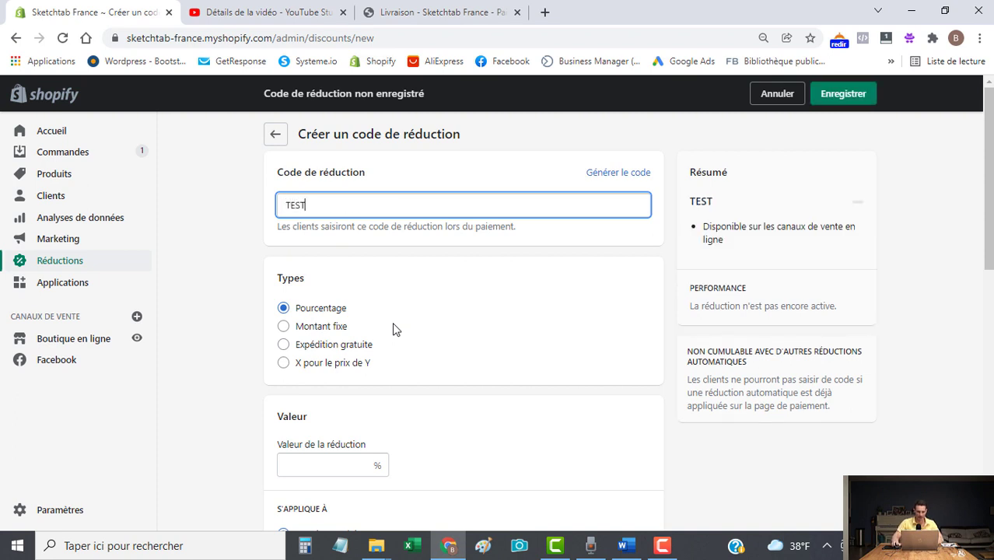
pyautogui.scroll(-1, 391, 332)
pyautogui.click(284, 254)
pyautogui.click(334, 393)
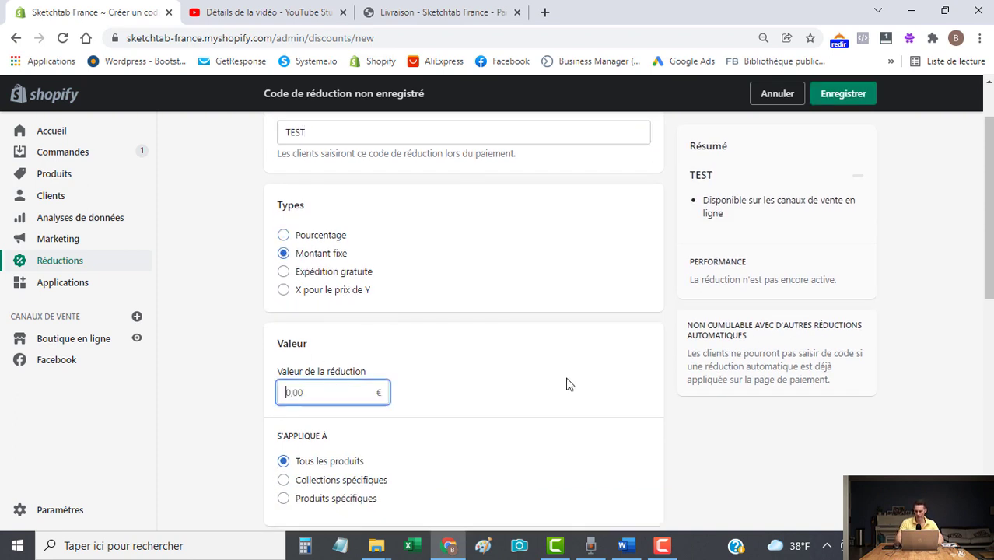
pyautogui.write('27')
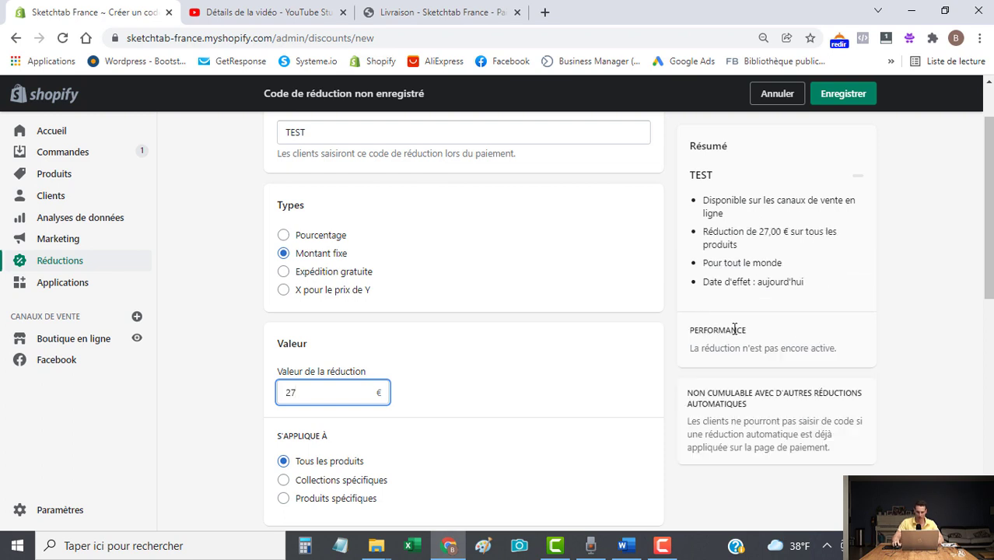
pyautogui.click(246, 408)
pyautogui.scroll(-7, 245, 407)
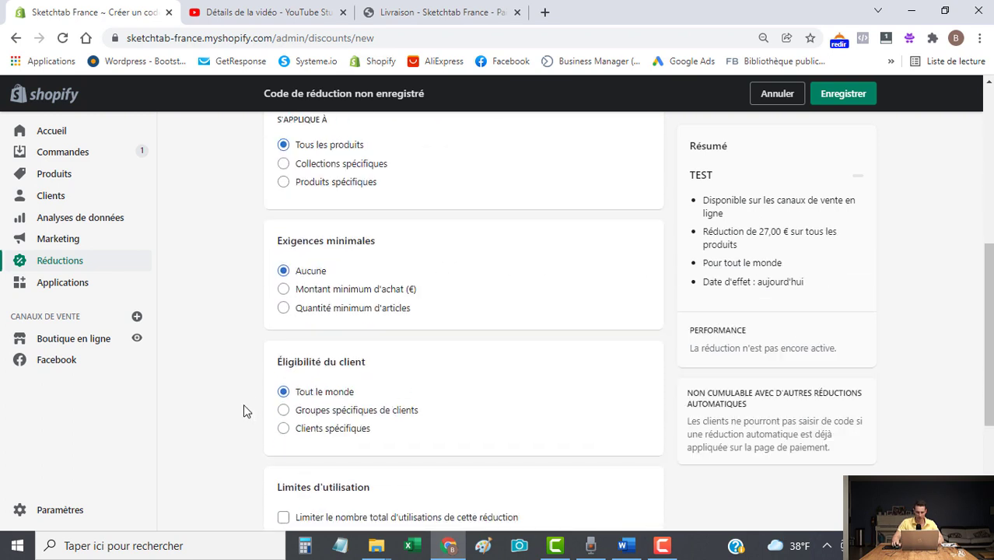
pyautogui.click(798, 504)
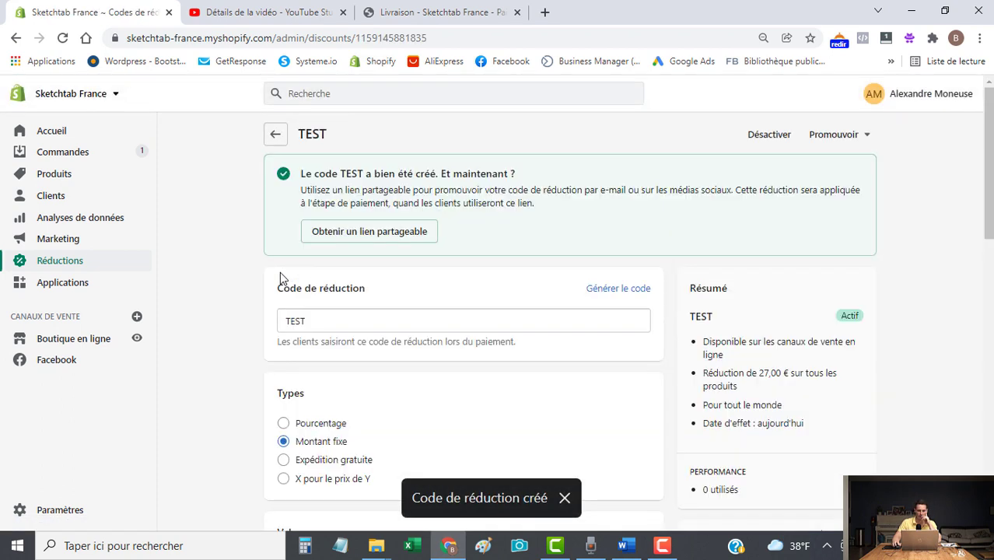
# Reload the checkout and apply discount code TEST.
pyautogui.click(461, 17)
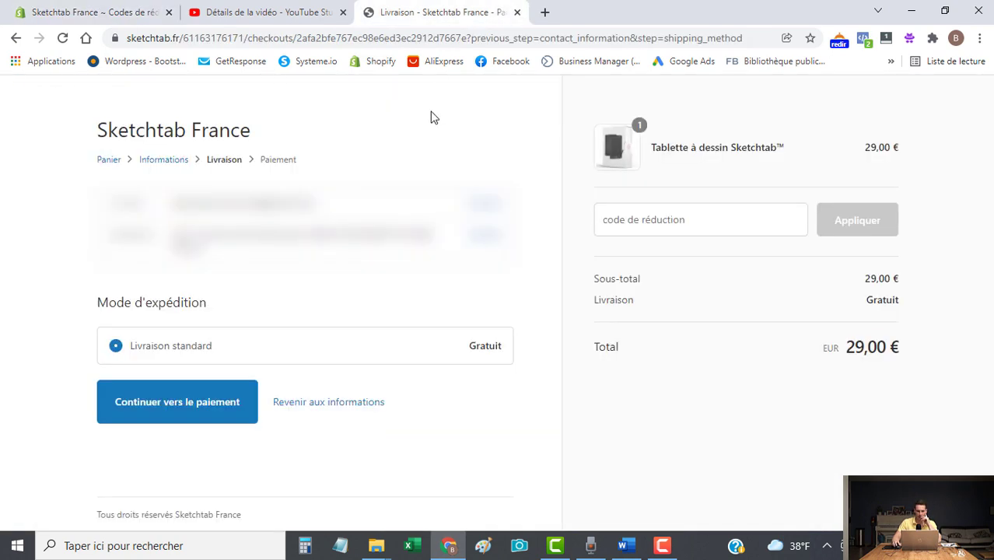
pyautogui.click(62, 38)
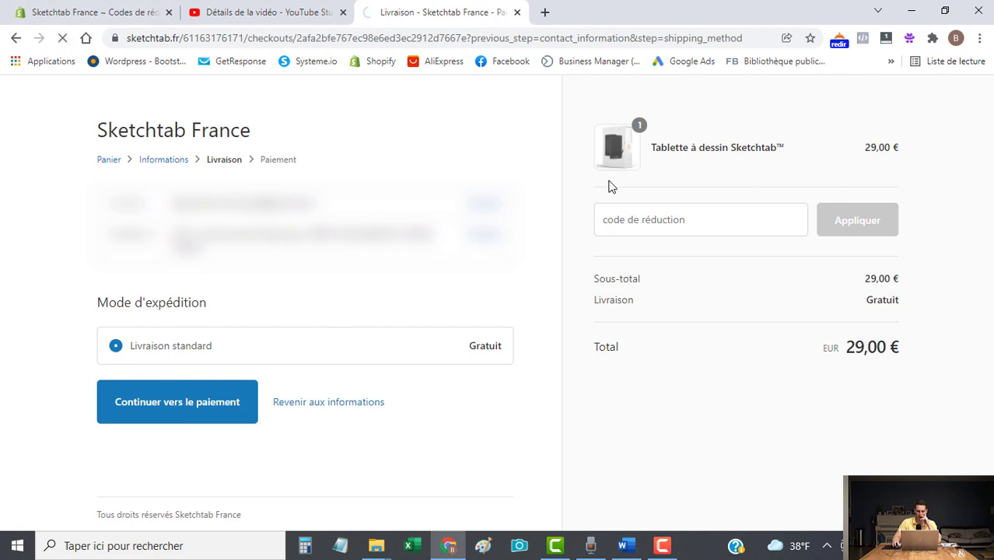
pyautogui.click(656, 219)
pyautogui.write('TEST')
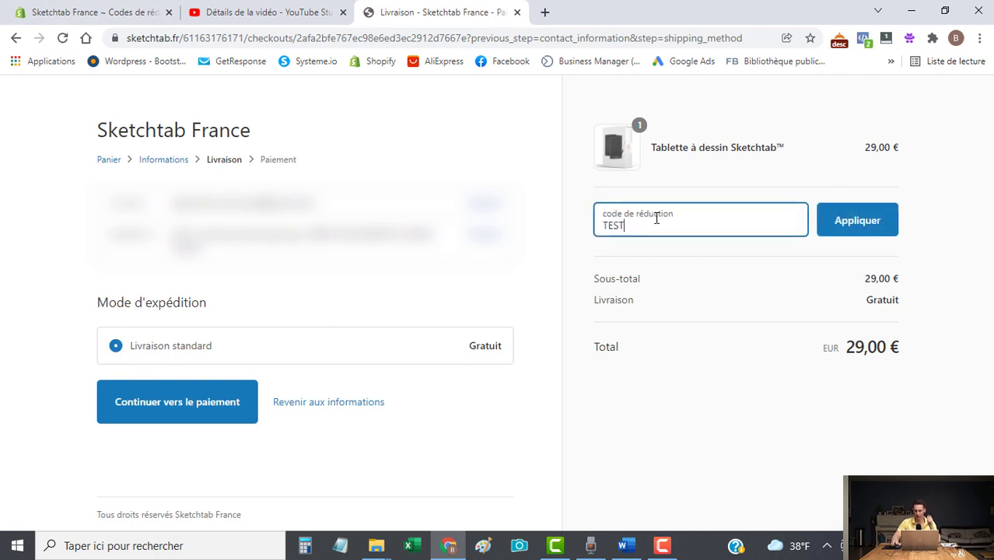
pyautogui.click(854, 220)
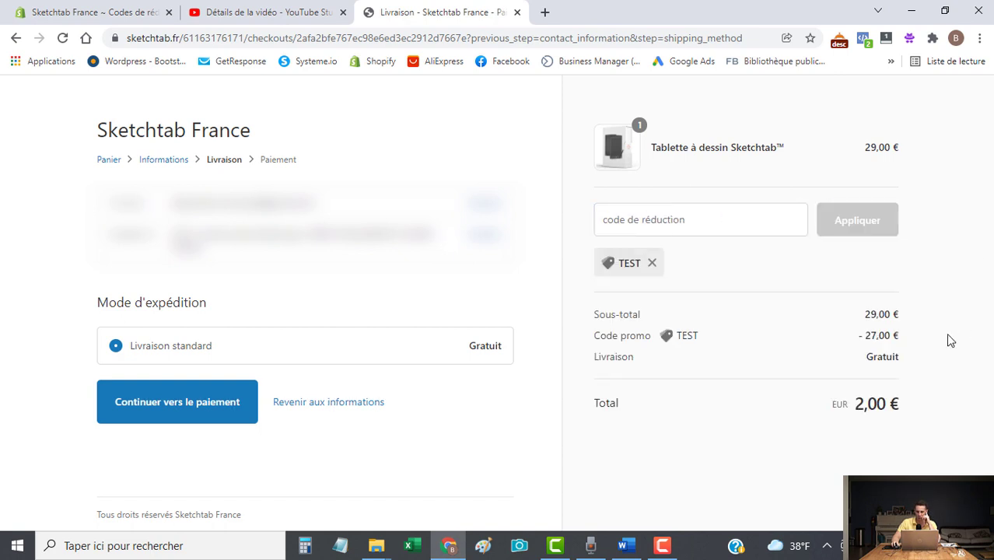
# Check the −27,00 € discount and the resulting 2,00 € total.
pyautogui.moveTo(900, 338); pyautogui.dragTo(858, 336)
pyautogui.click(907, 338)
pyautogui.moveTo(896, 404); pyautogui.dragTo(643, 426)
pyautogui.click(850, 421)
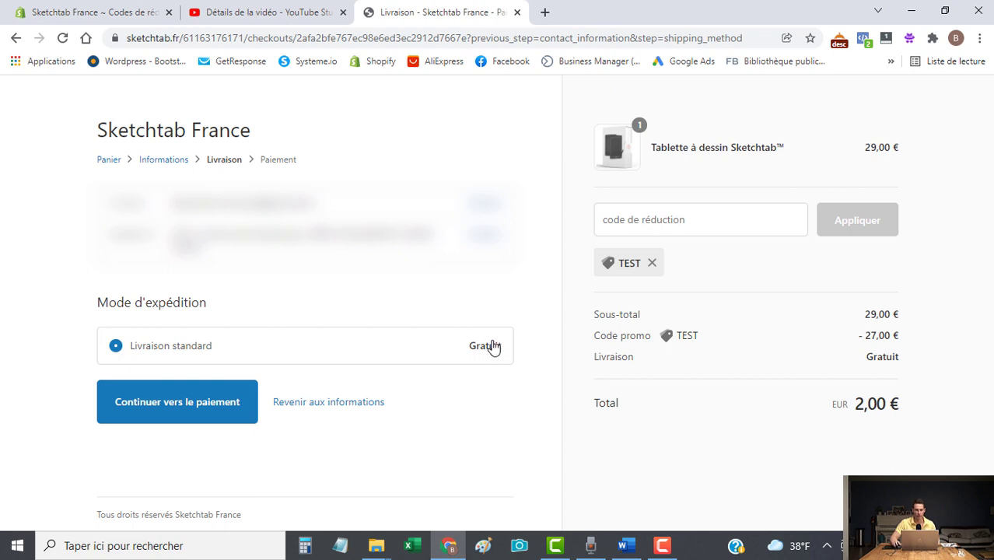
pyautogui.click(88, 18)
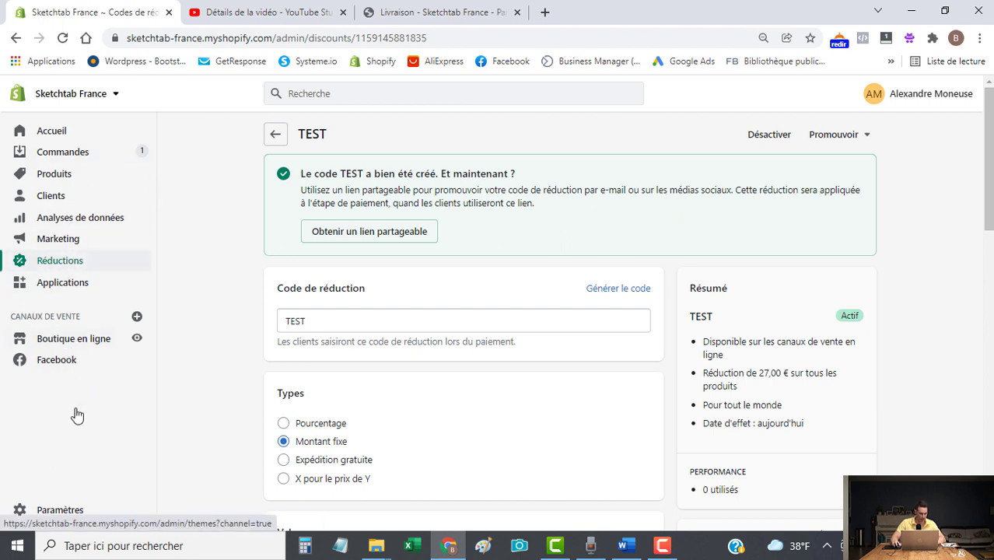
# Go to Settings, Expédition et livraison, and manage the general shipping rates.
pyautogui.click(56, 514)
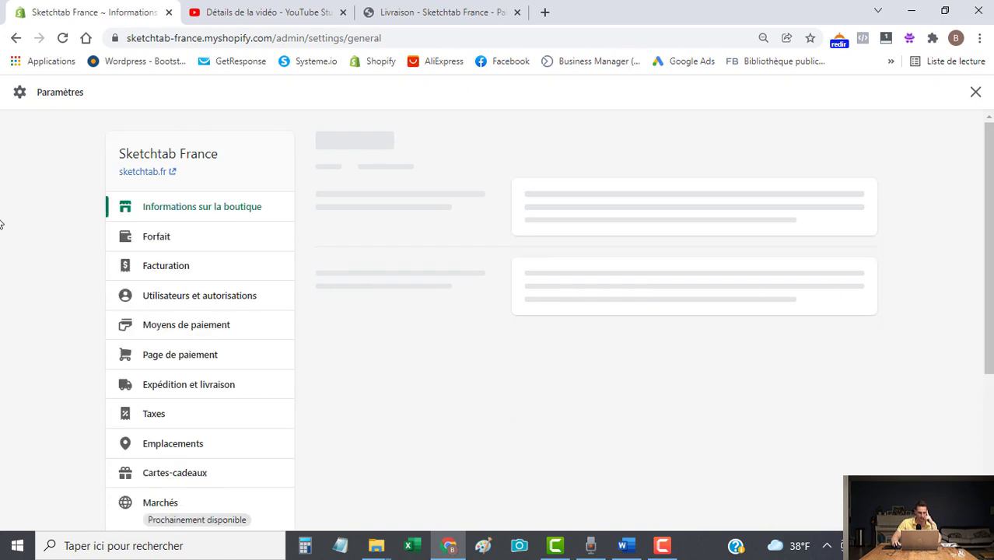
pyautogui.scroll(-2, 31, 268)
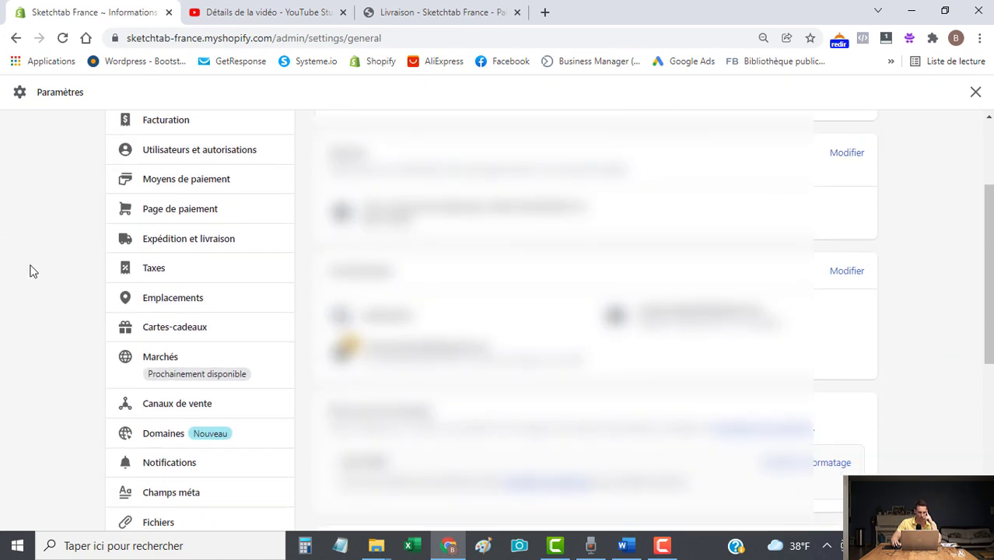
pyautogui.scroll(-1, 31, 271)
pyautogui.scroll(2, 31, 272)
pyautogui.scroll(1, 29, 272)
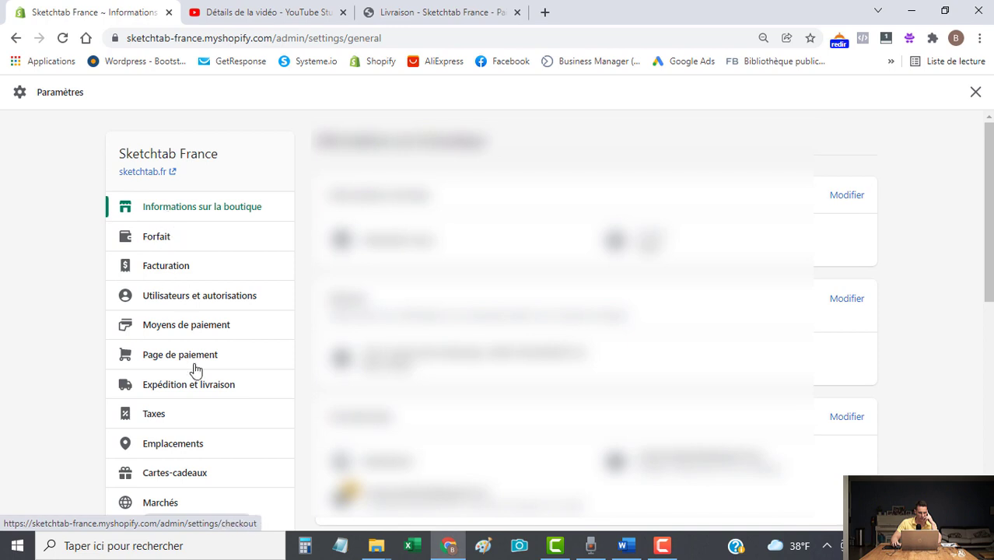
pyautogui.click(199, 391)
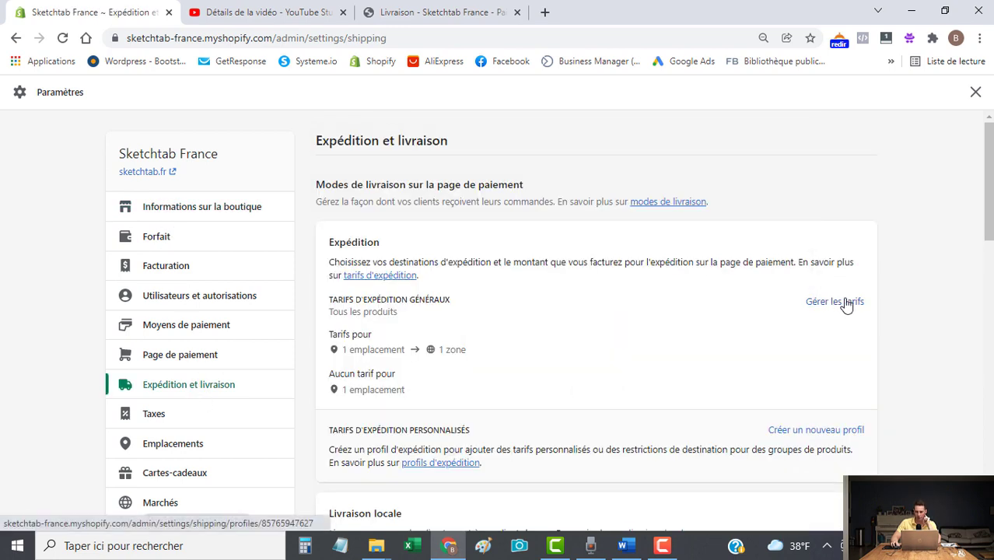
pyautogui.click(848, 306)
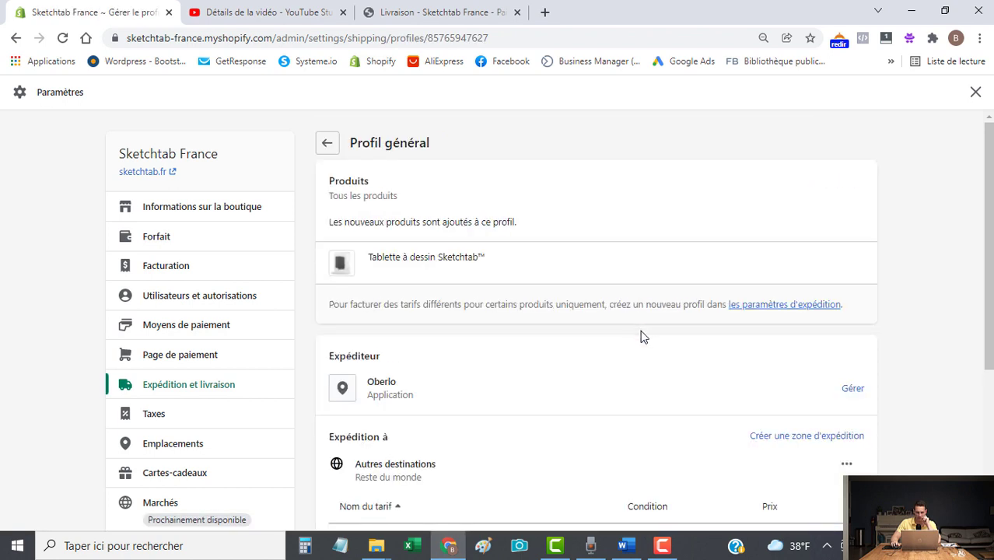
# Inspect the Oberlo origin options without changes and review the free Livraison standard rate.
pyautogui.scroll(-1, 643, 337)
pyautogui.scroll(1, 642, 337)
pyautogui.click(853, 388)
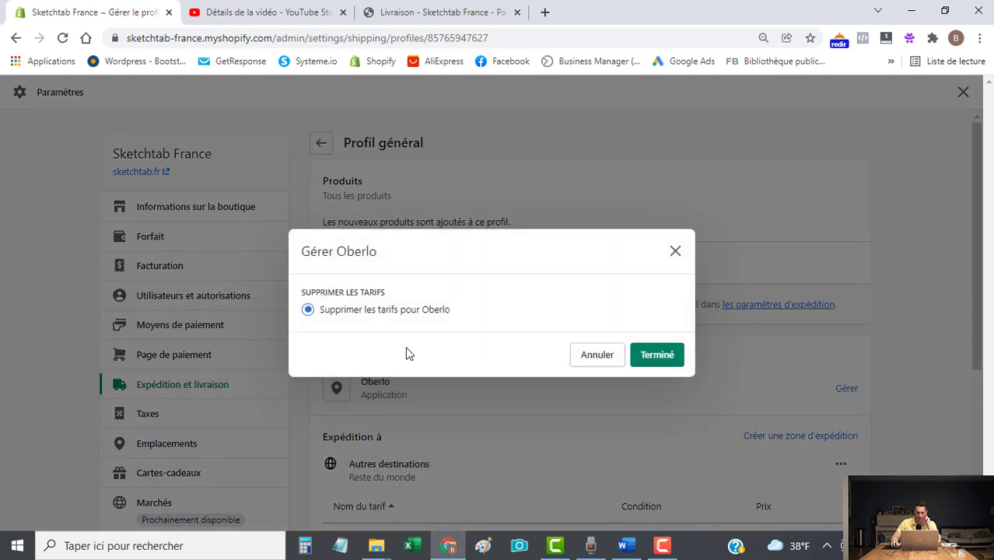
pyautogui.click(601, 359)
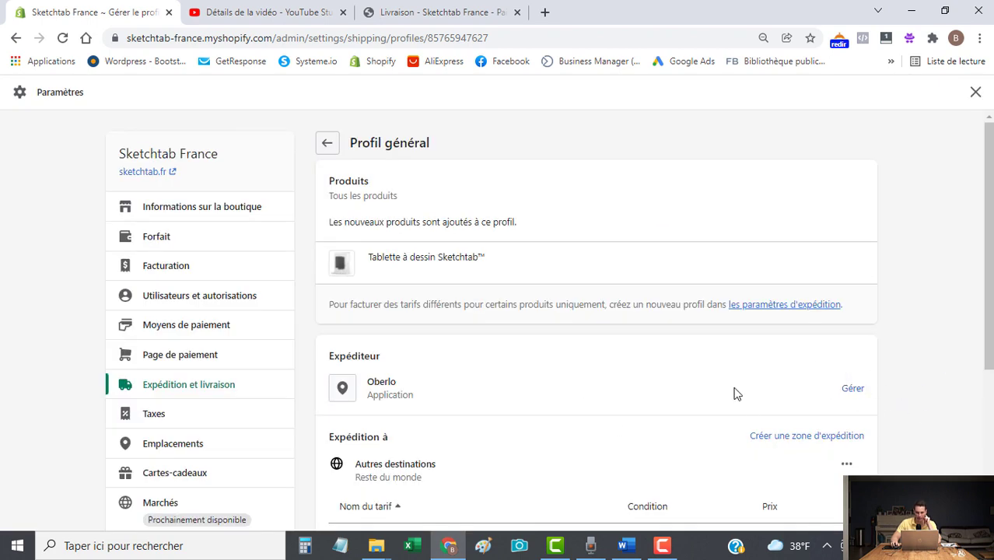
pyautogui.scroll(-1, 391, 382)
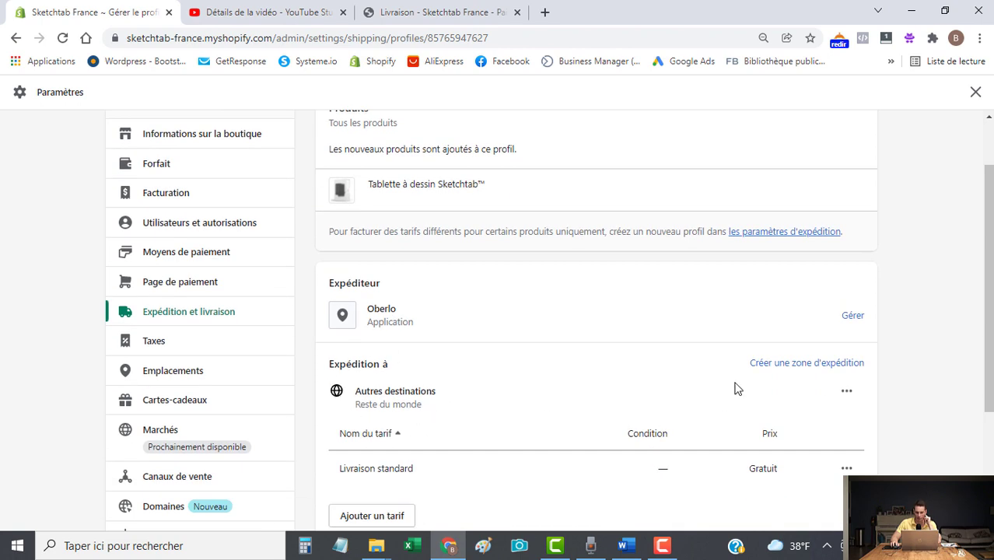
pyautogui.click(792, 365)
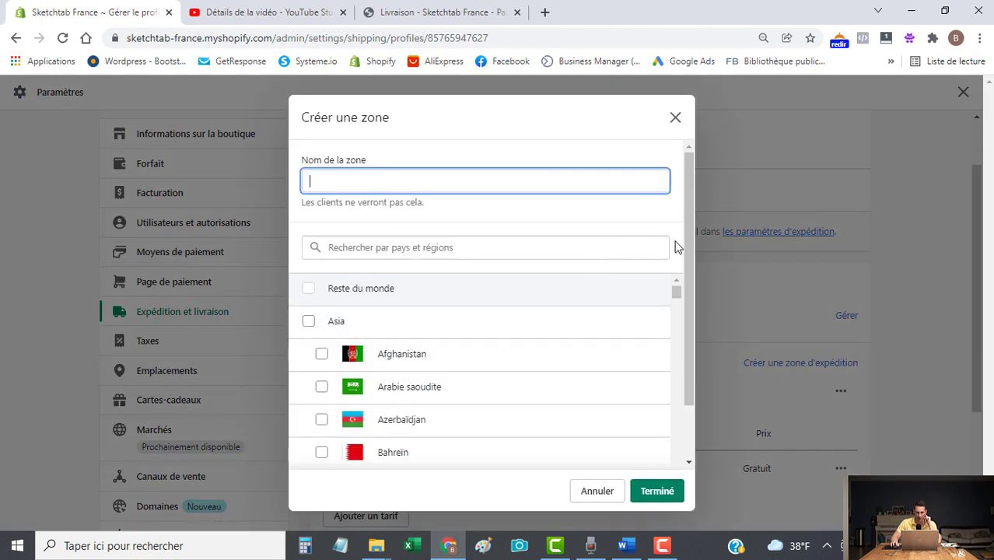
pyautogui.scroll(-1, 630, 359)
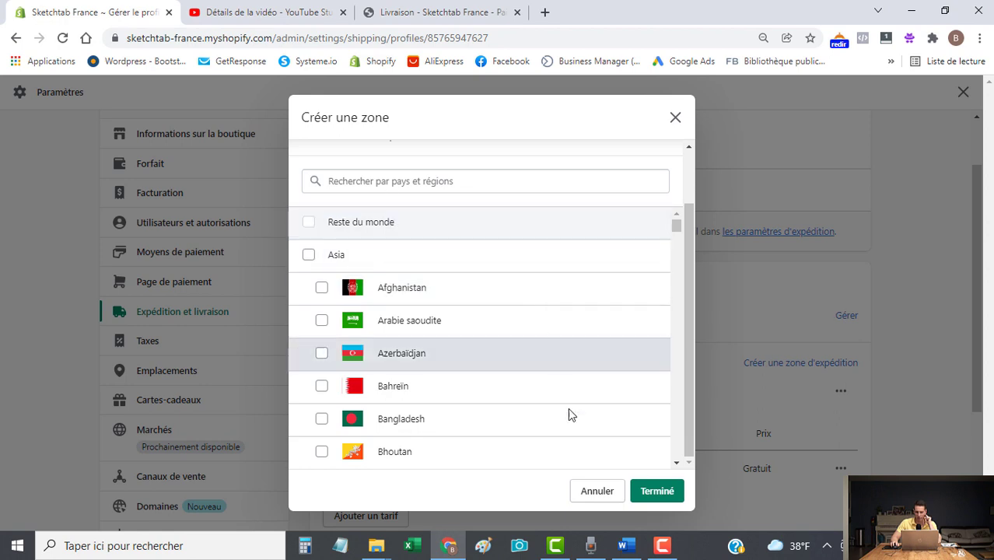
pyautogui.click(598, 491)
pyautogui.scroll(-1, 614, 467)
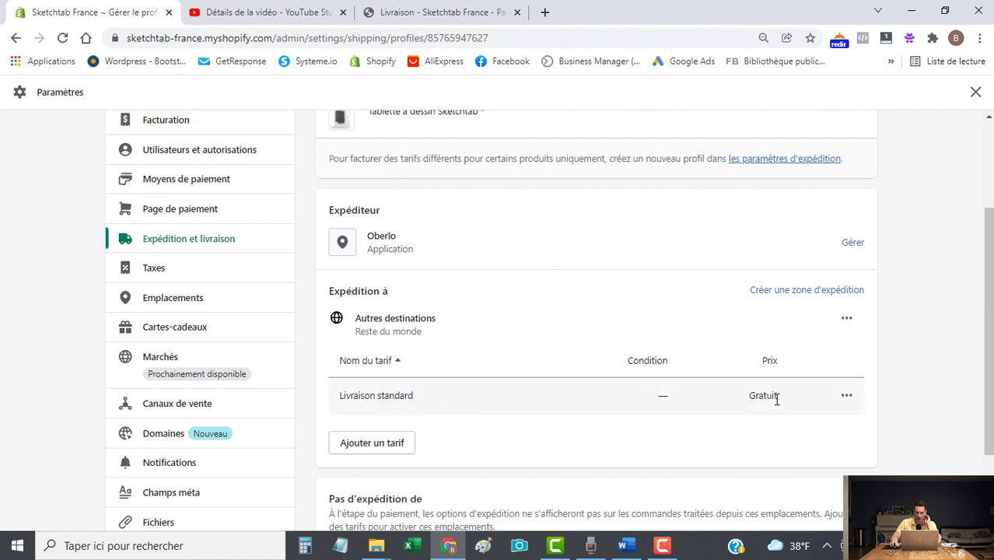
pyautogui.click(847, 396)
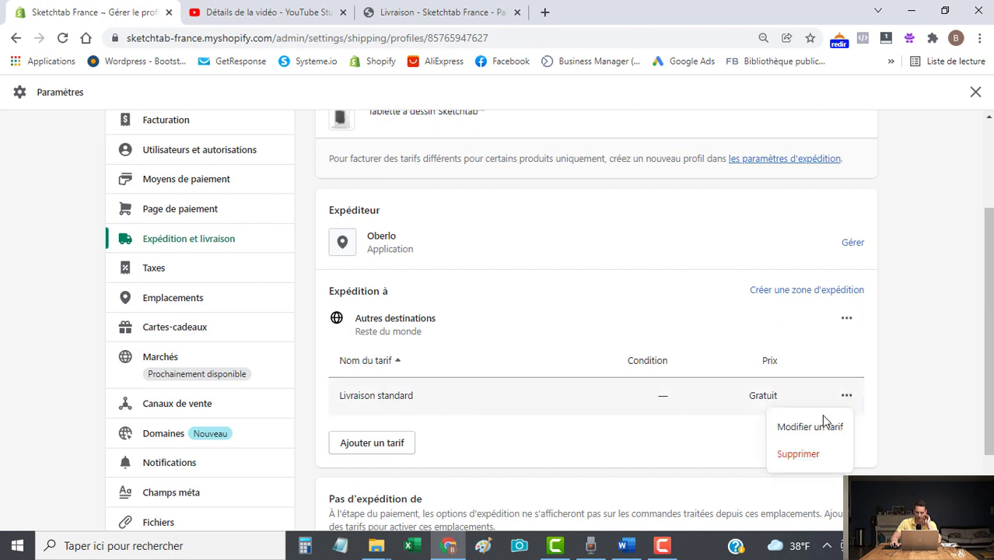
pyautogui.click(806, 424)
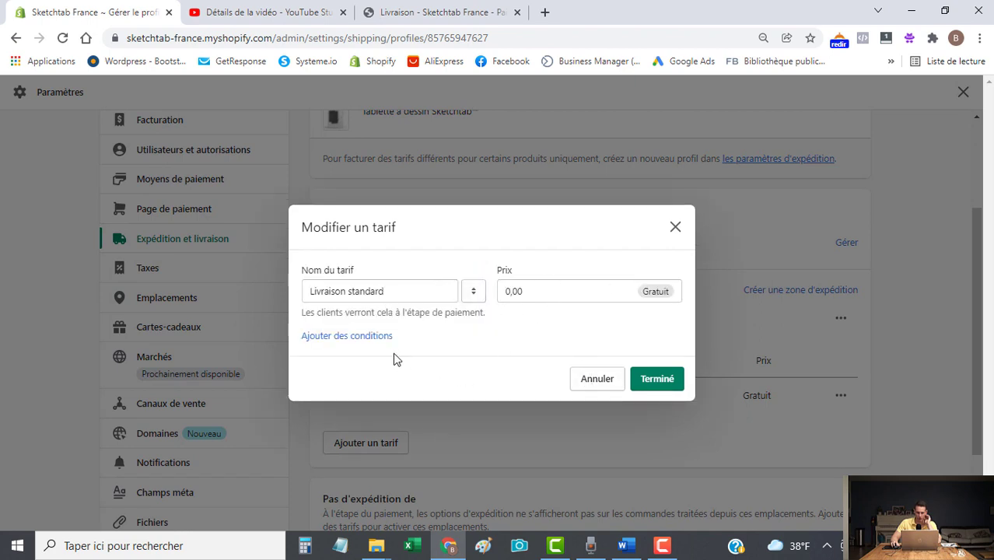
pyautogui.click(373, 336)
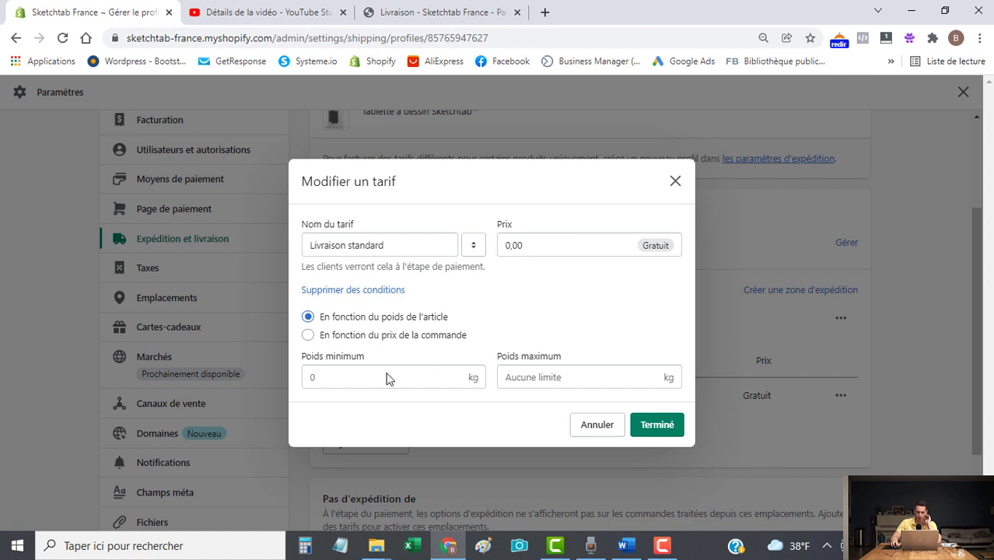
pyautogui.click(599, 426)
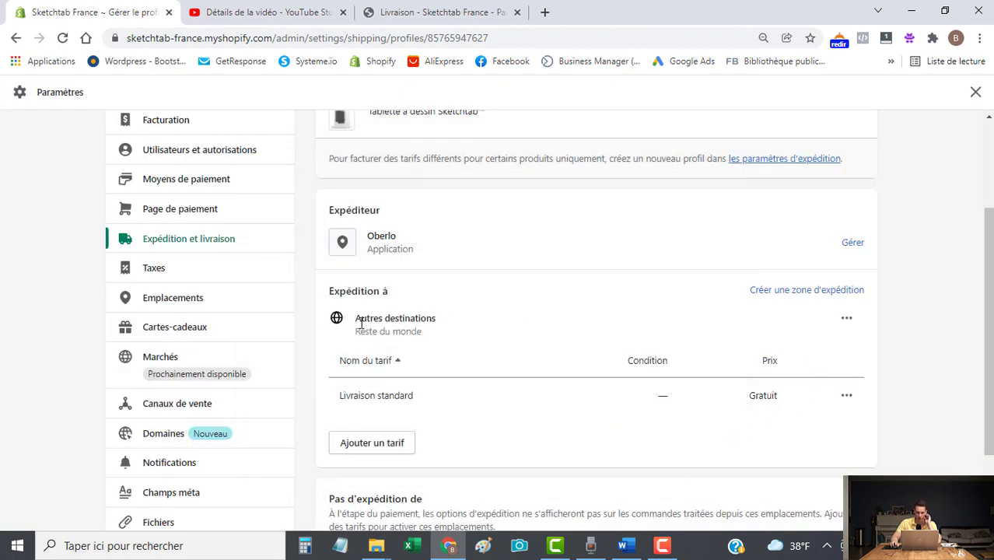